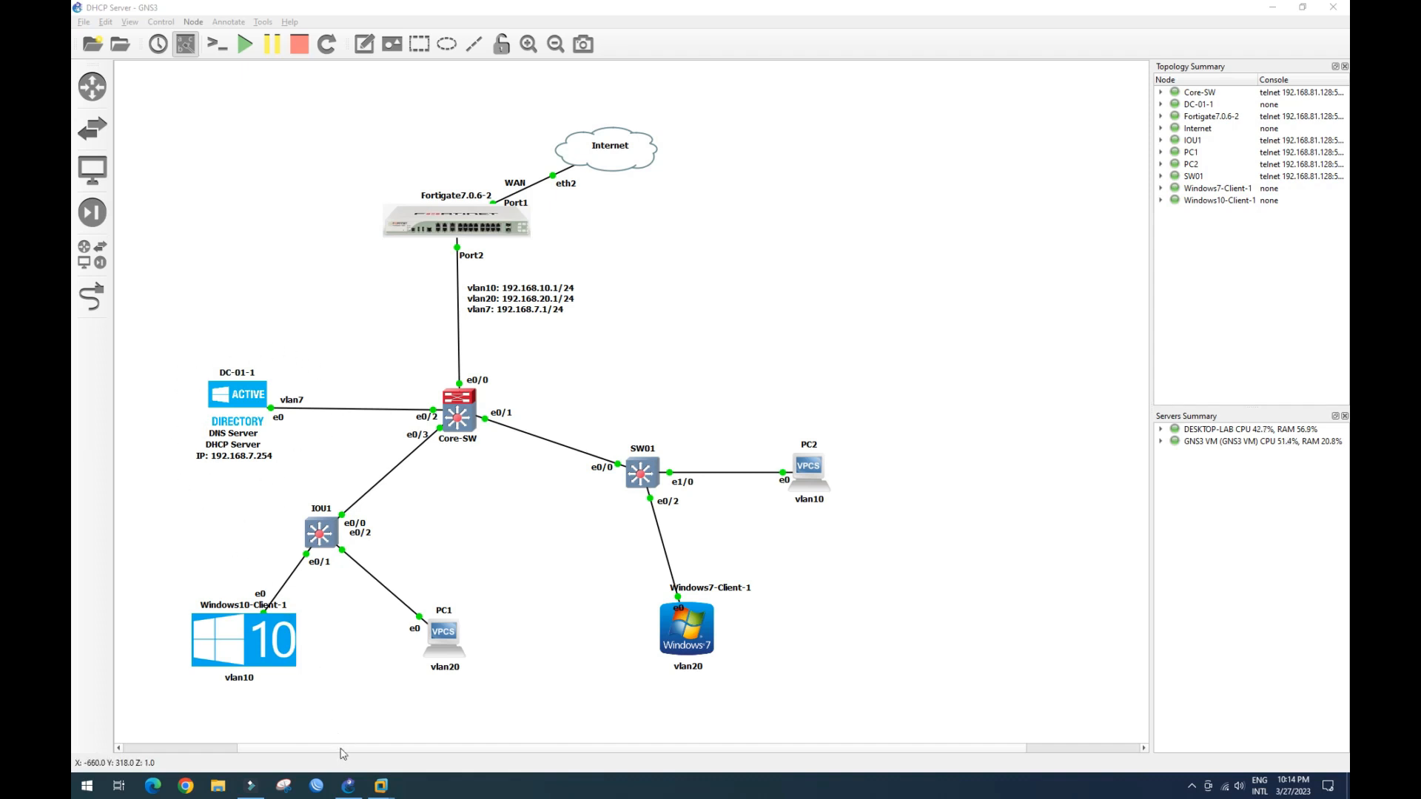
- Switch from GNS3 to the DC-01 virtual machine window at its lock screen
mouse_move(380, 783)
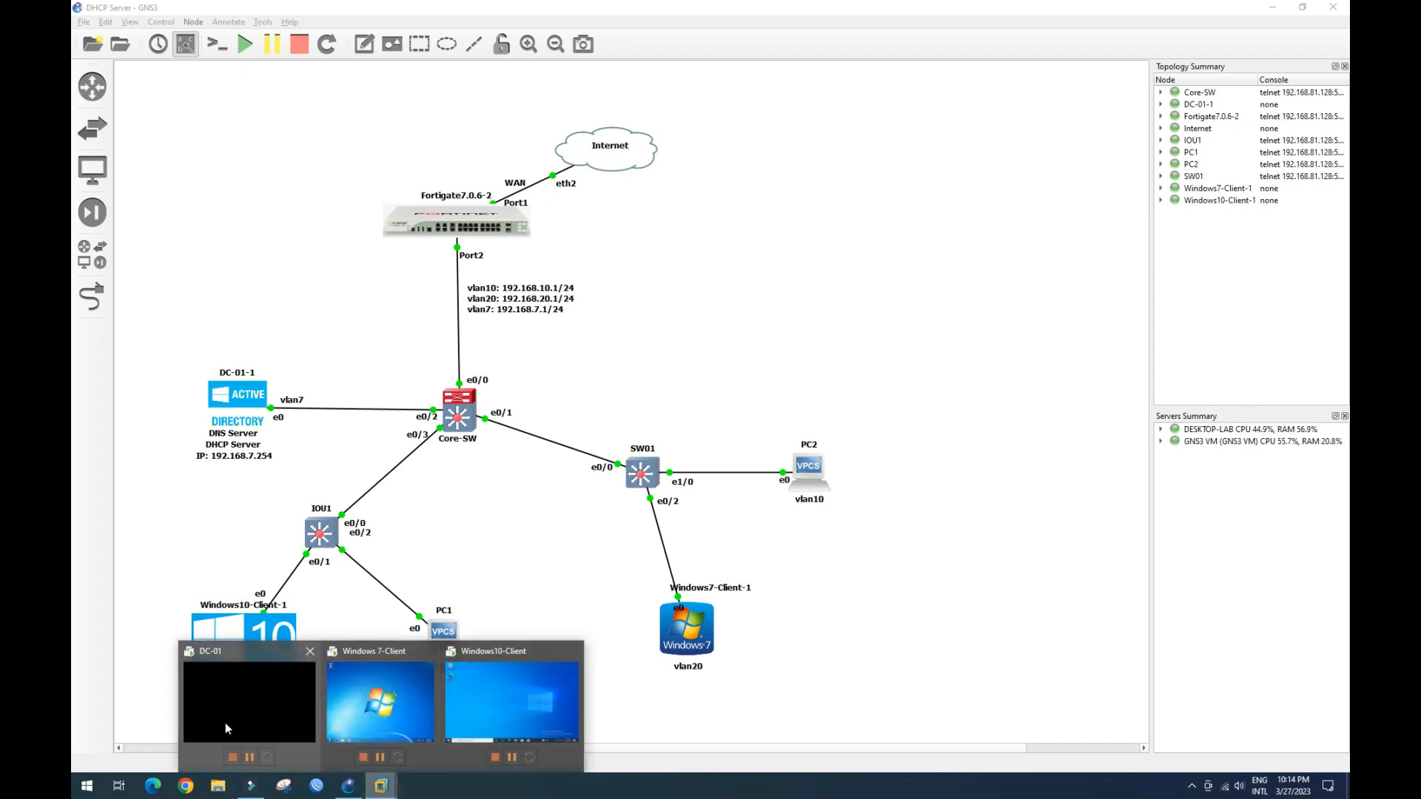
click(248, 708)
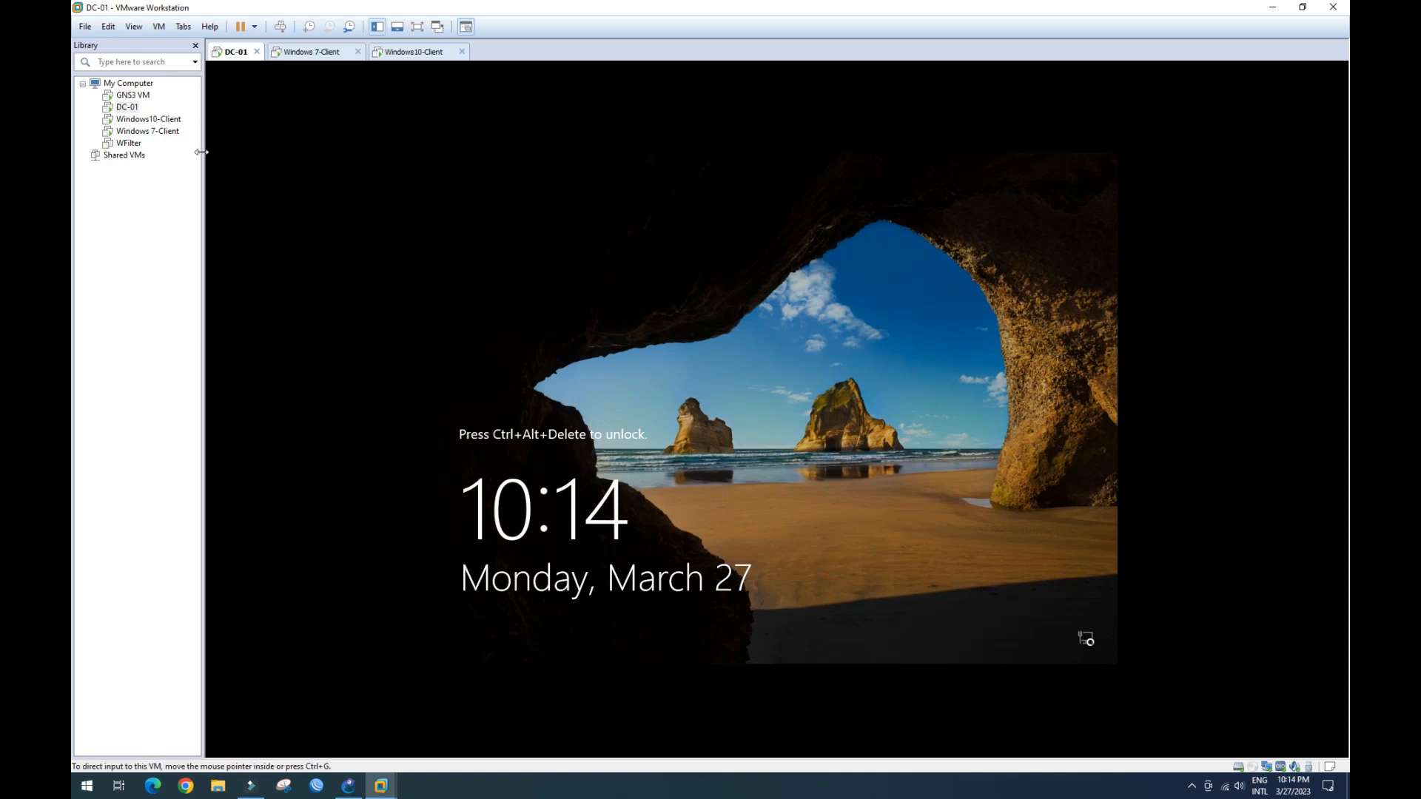
- Send Ctrl+Alt+Del to DC-01 and sign in with the VANN domain Administrator password
click(159, 27)
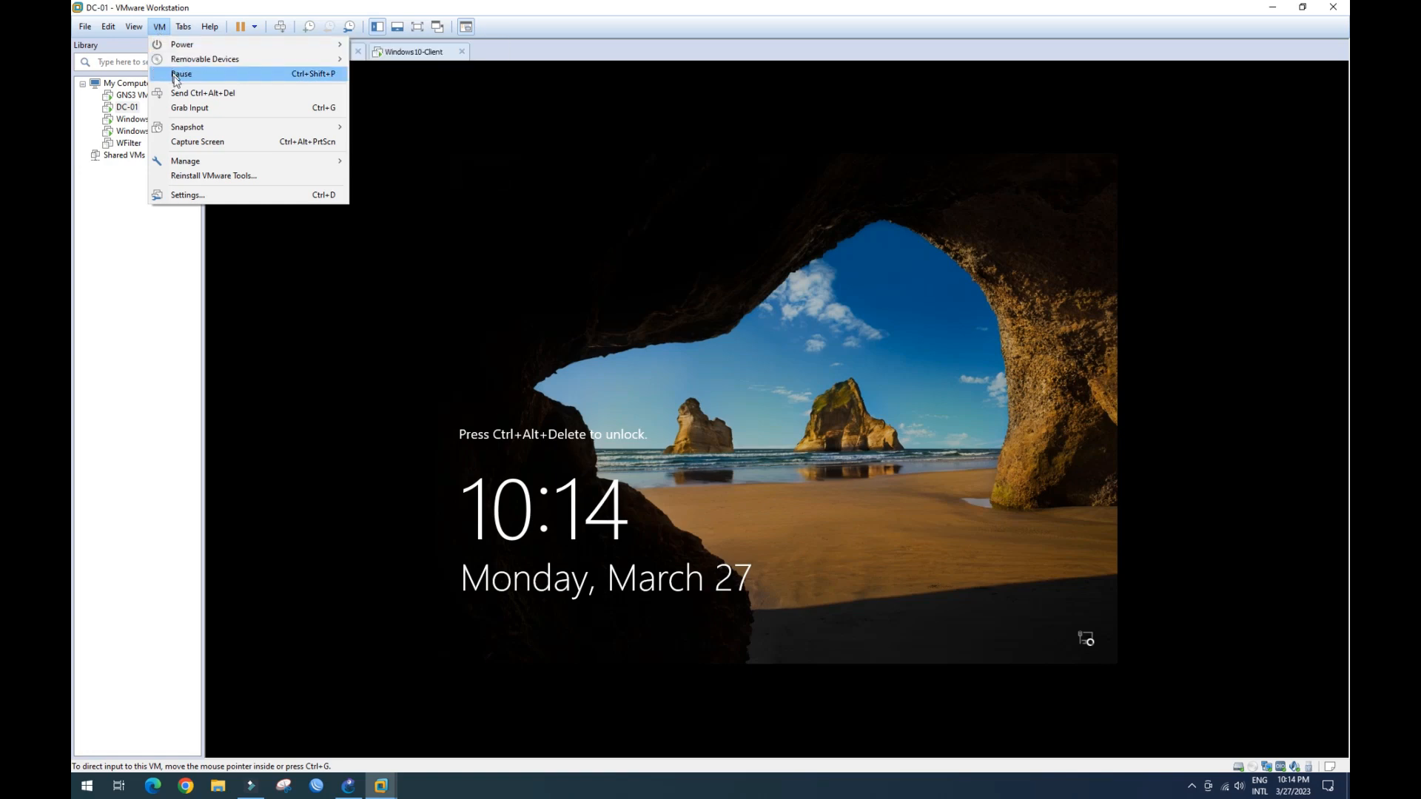
click(181, 93)
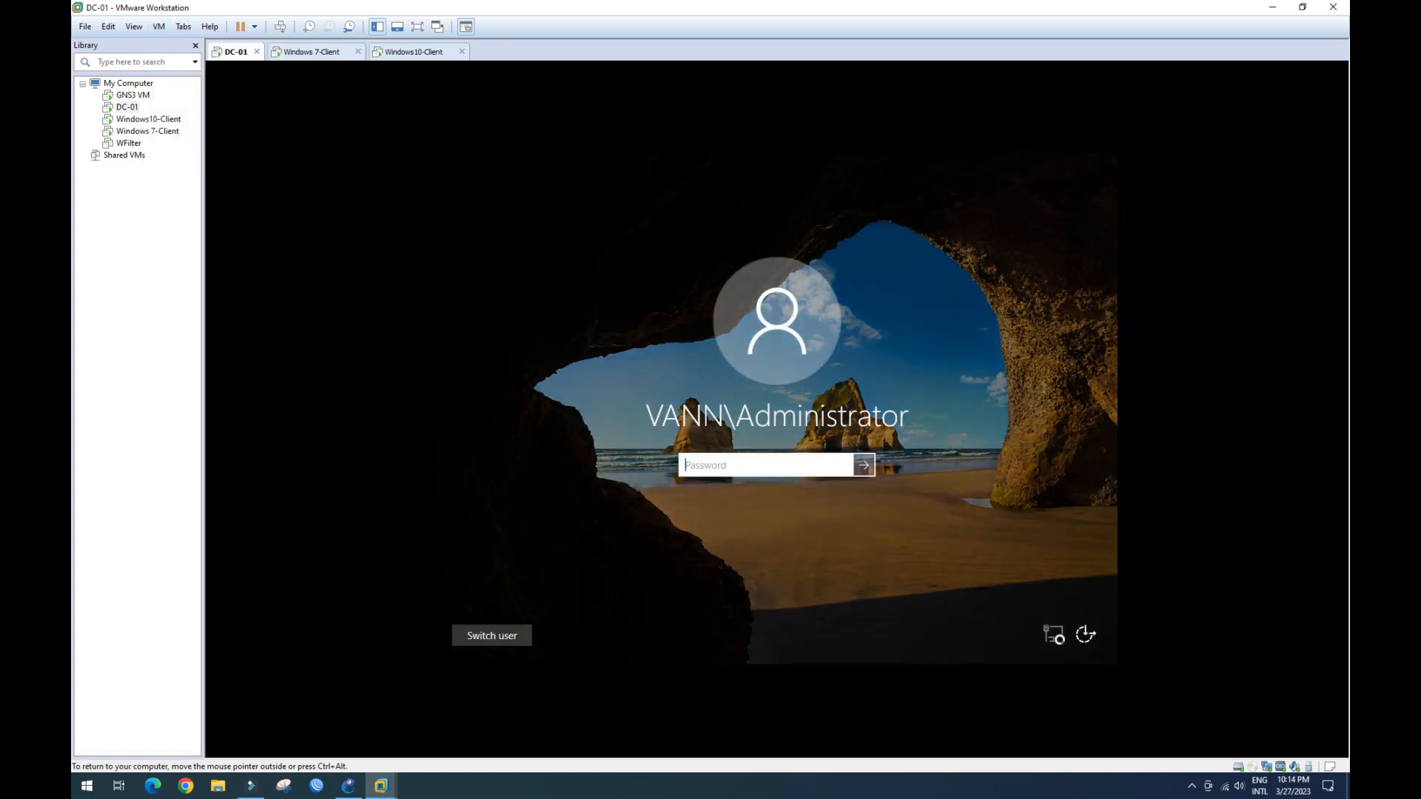
text(••)
key(Caps_Lock)
key(Return)
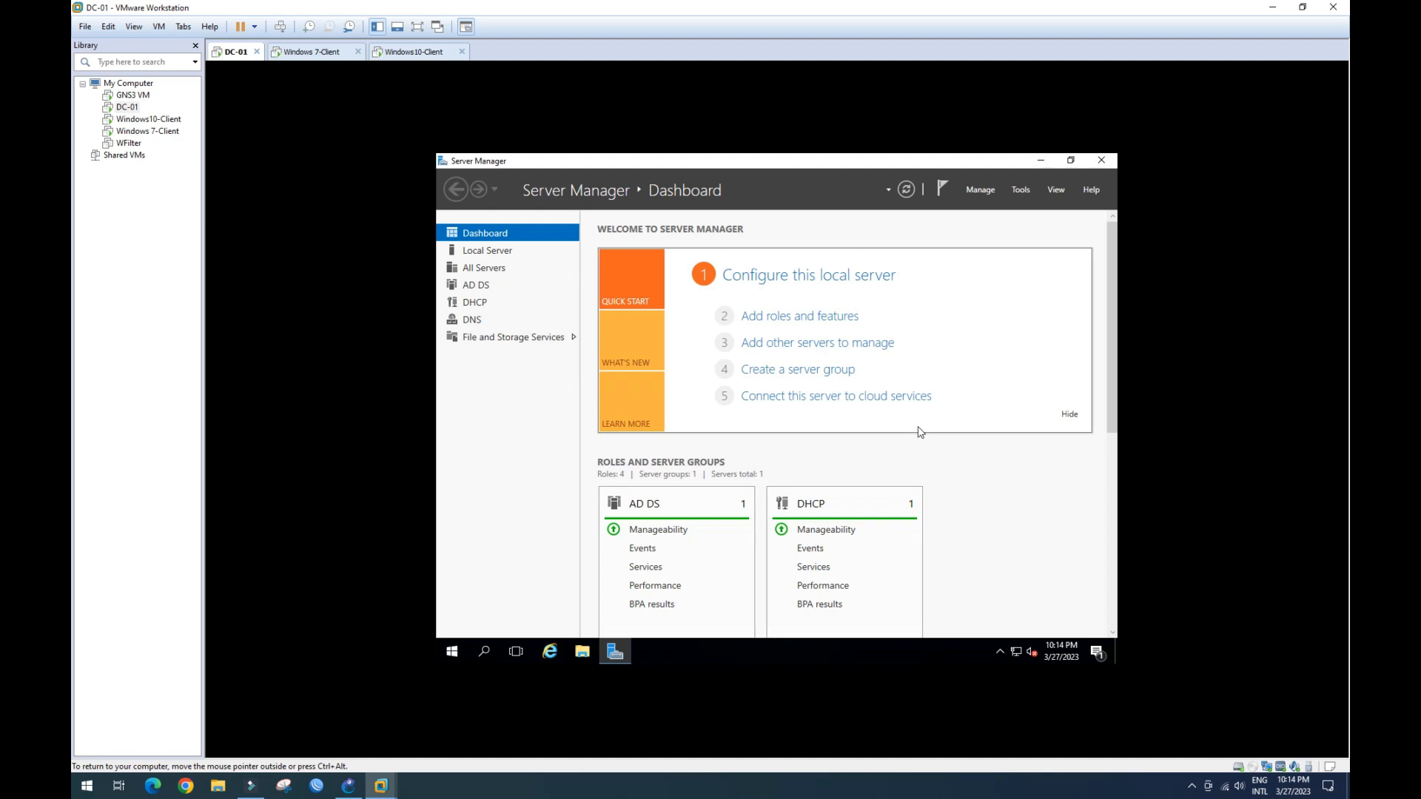
- Launch the DHCP console from Server Manager's Tools menu and enlarge its window
click(1021, 190)
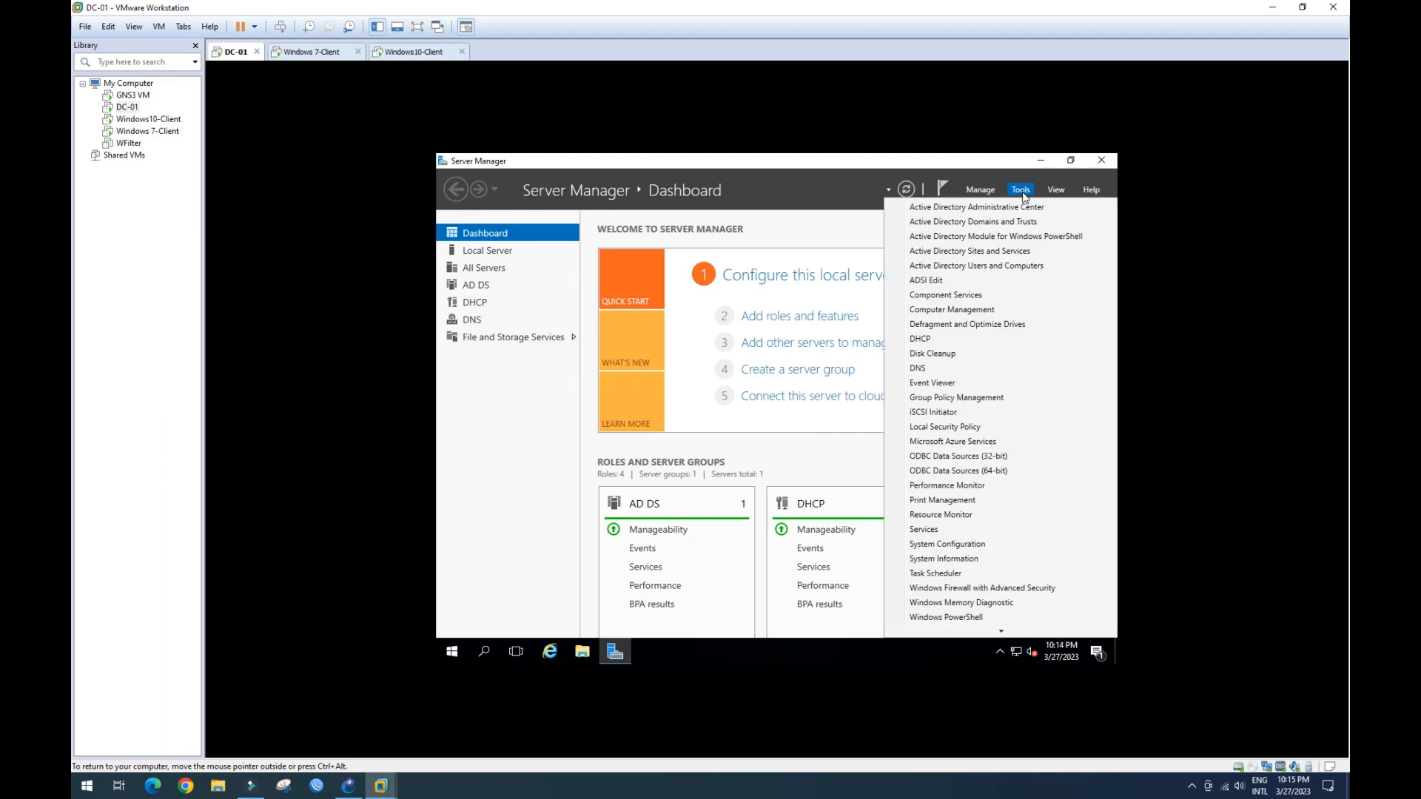
click(948, 337)
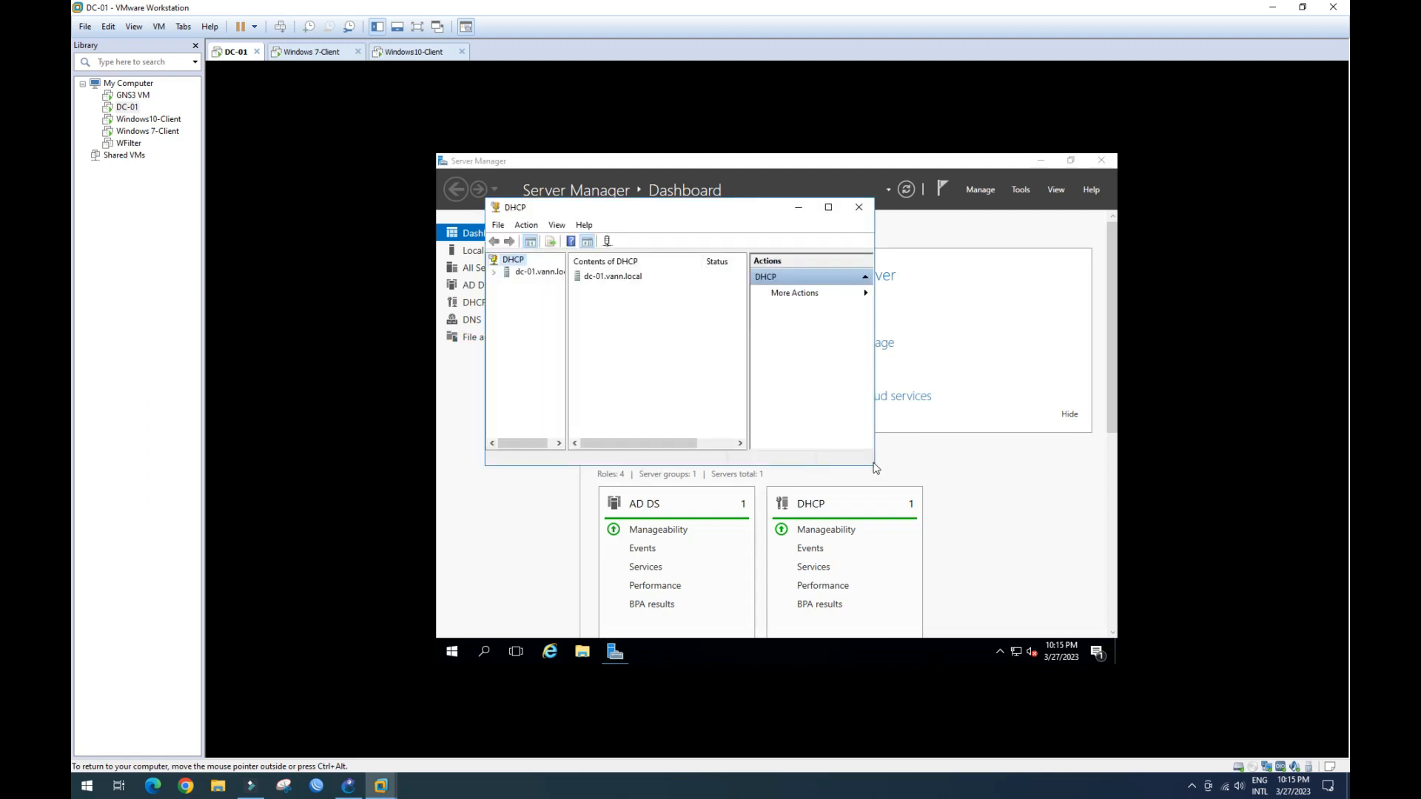
drag(876, 467, 1094, 614)
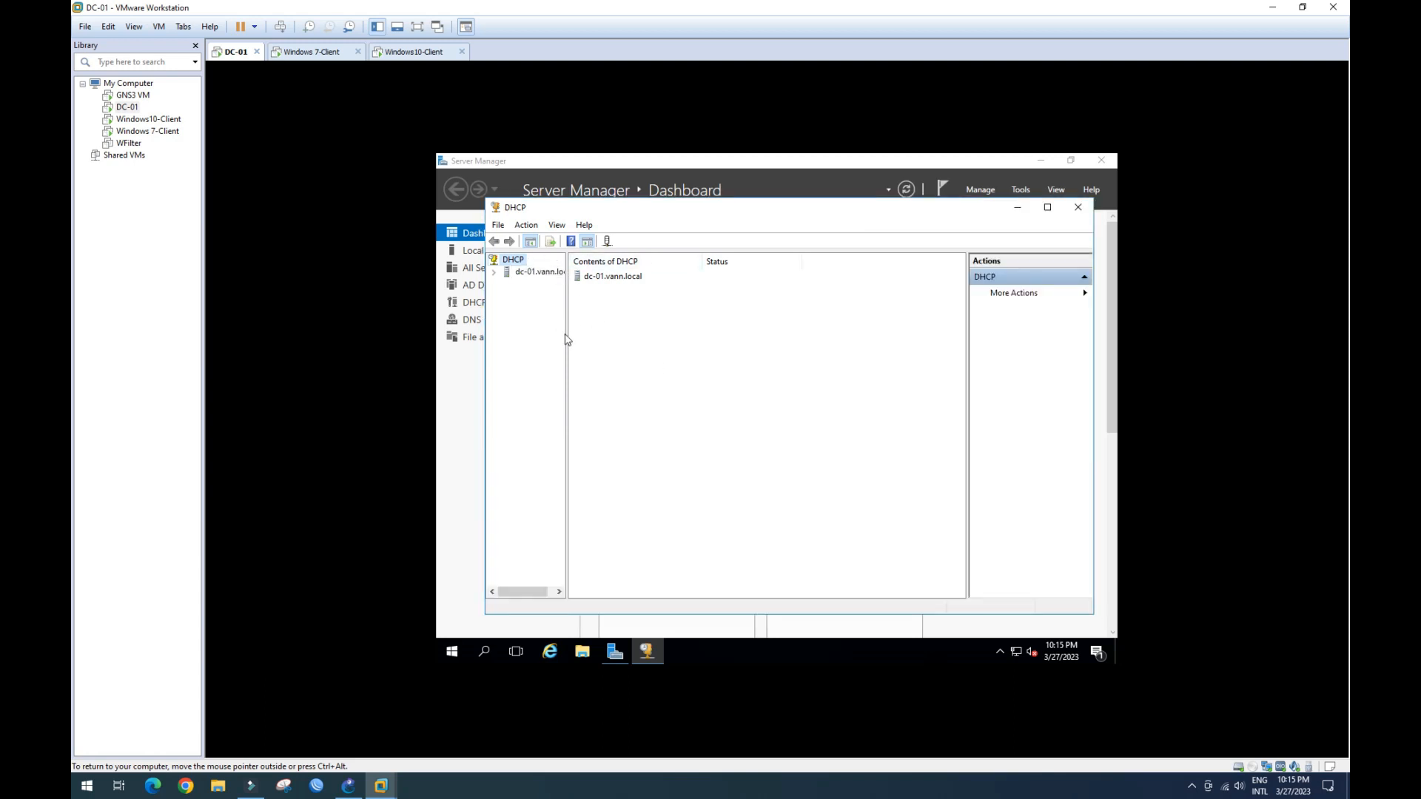
- Widen the tree pane and expand dc-01.vann.local to Scope [192.168.10.0] HR's Address Leases
drag(567, 333, 629, 345)
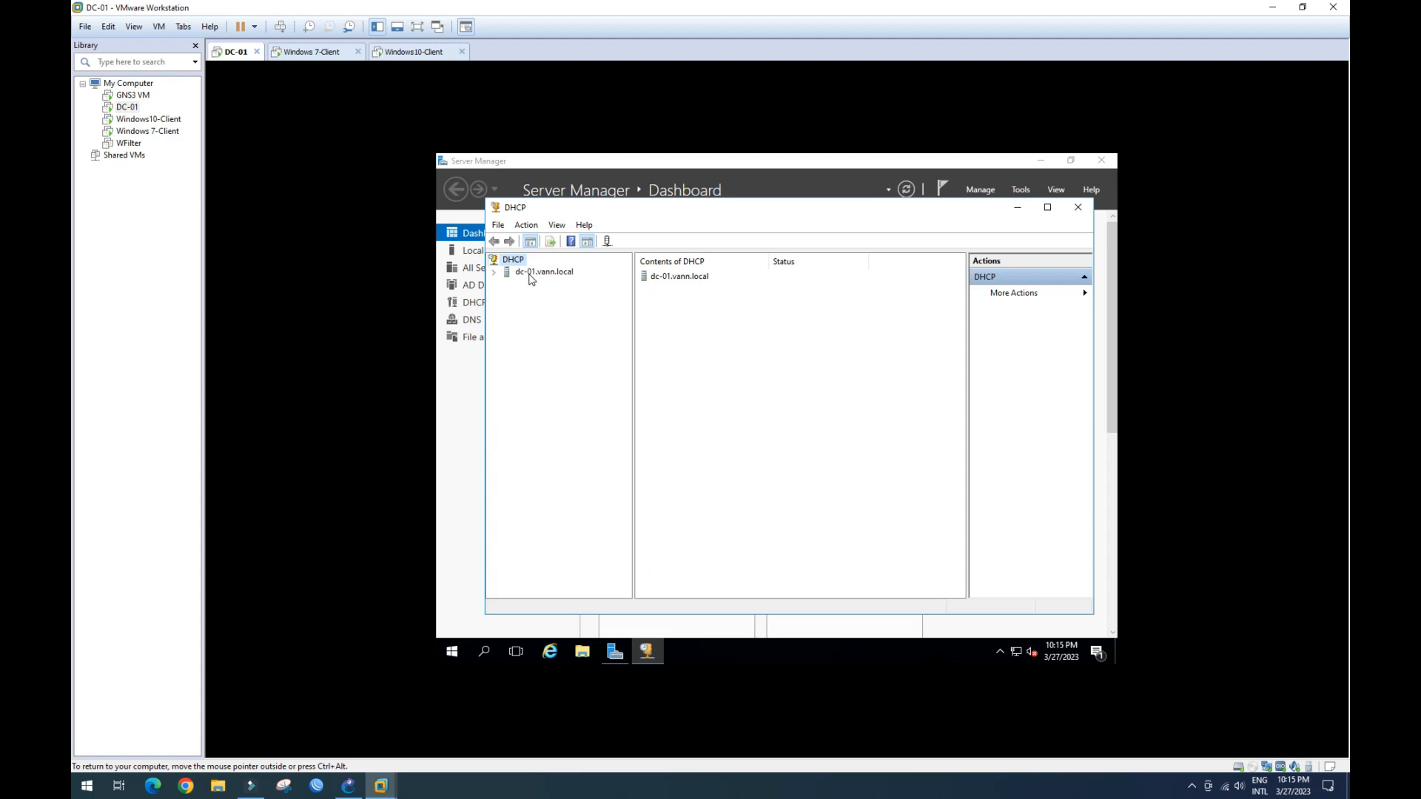
click(493, 273)
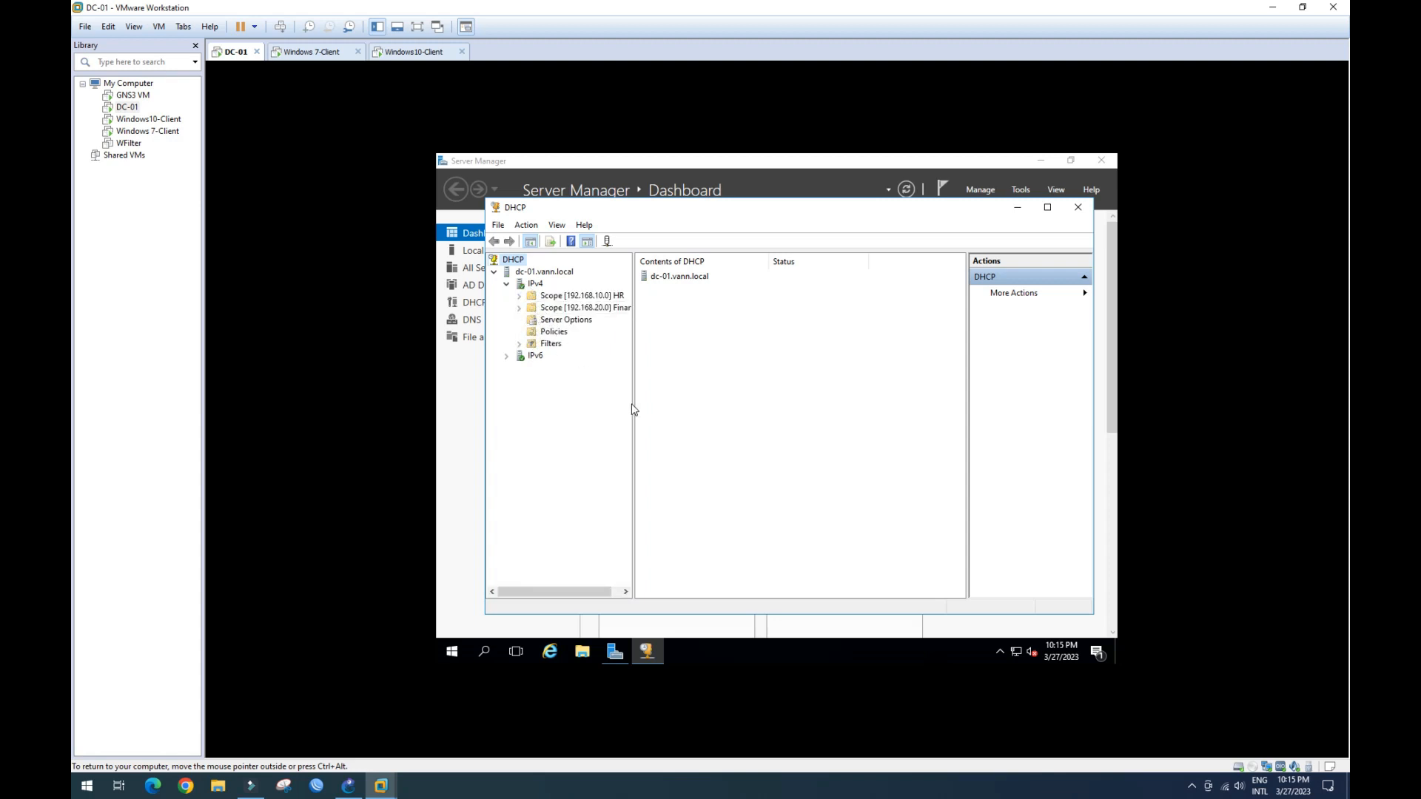
drag(635, 407, 654, 407)
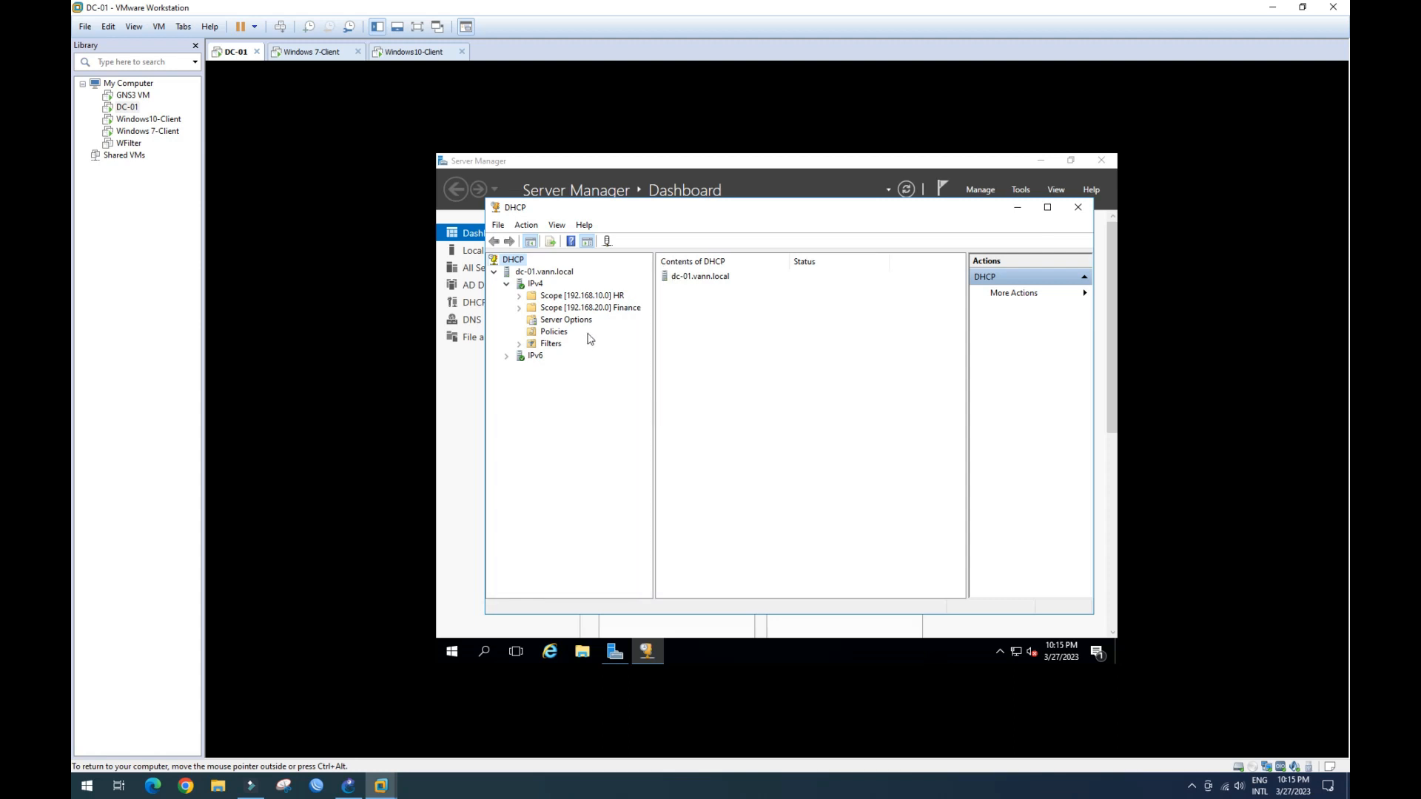
click(520, 296)
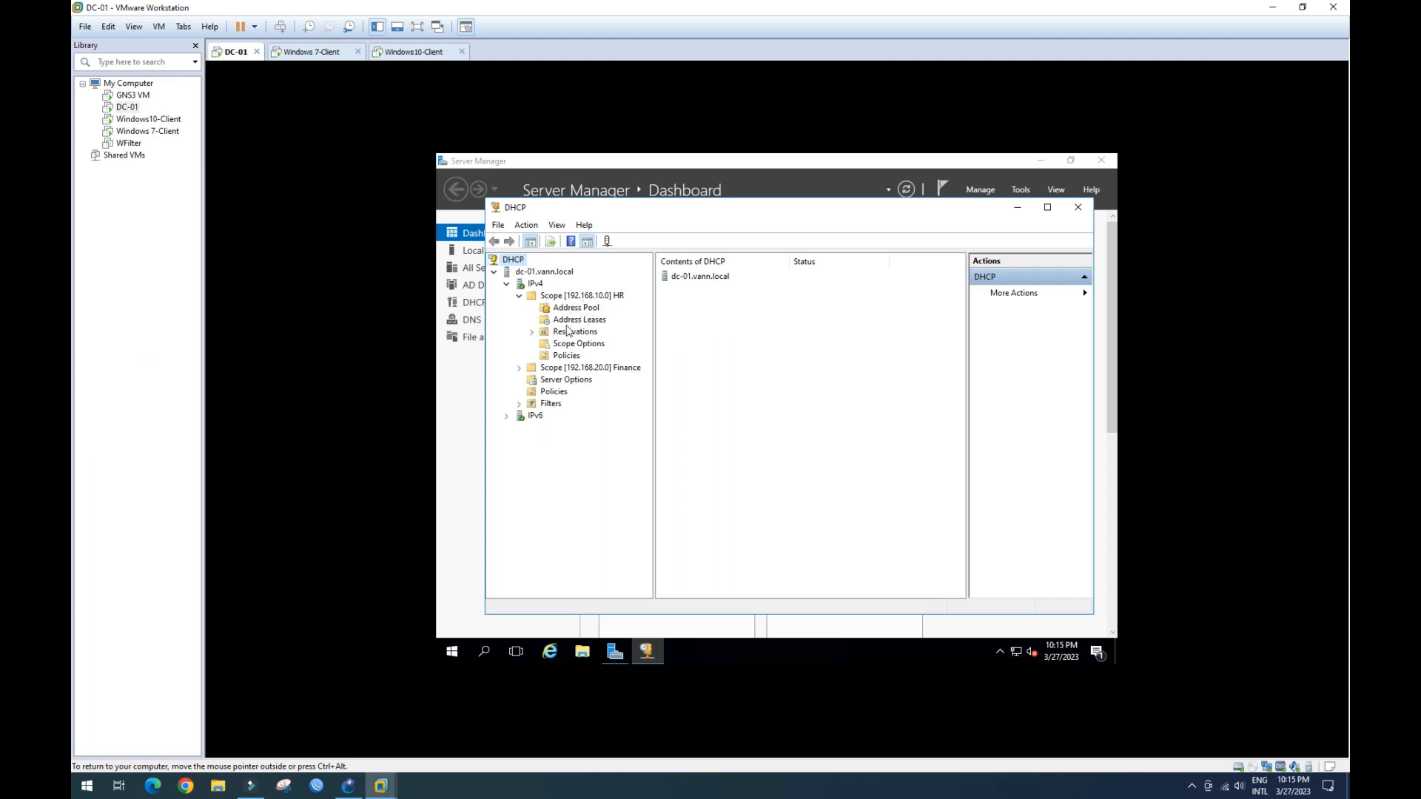
click(578, 321)
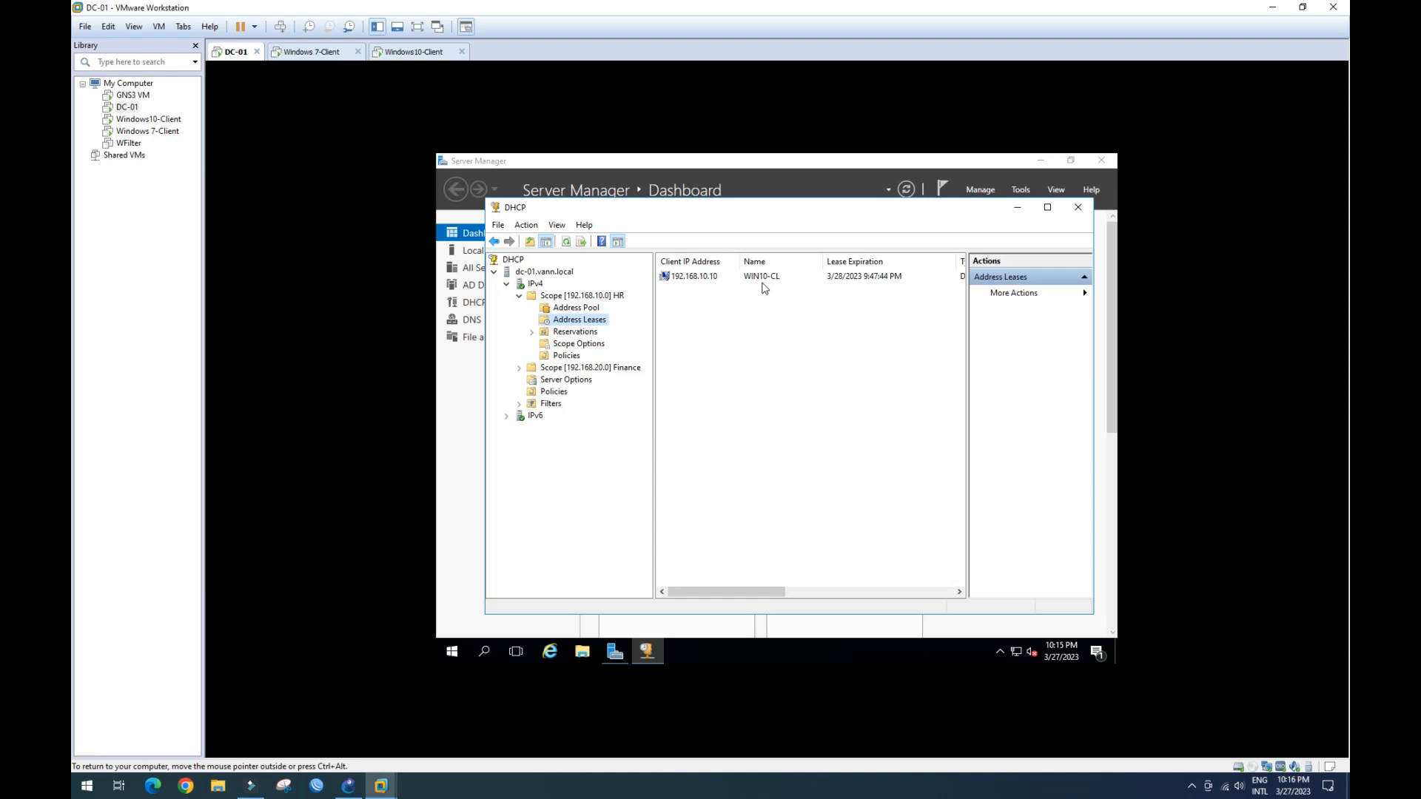
- Expand Scope [192.168.20.0] Finance and compare its Address Leases with the HR scope's
click(520, 370)
click(581, 392)
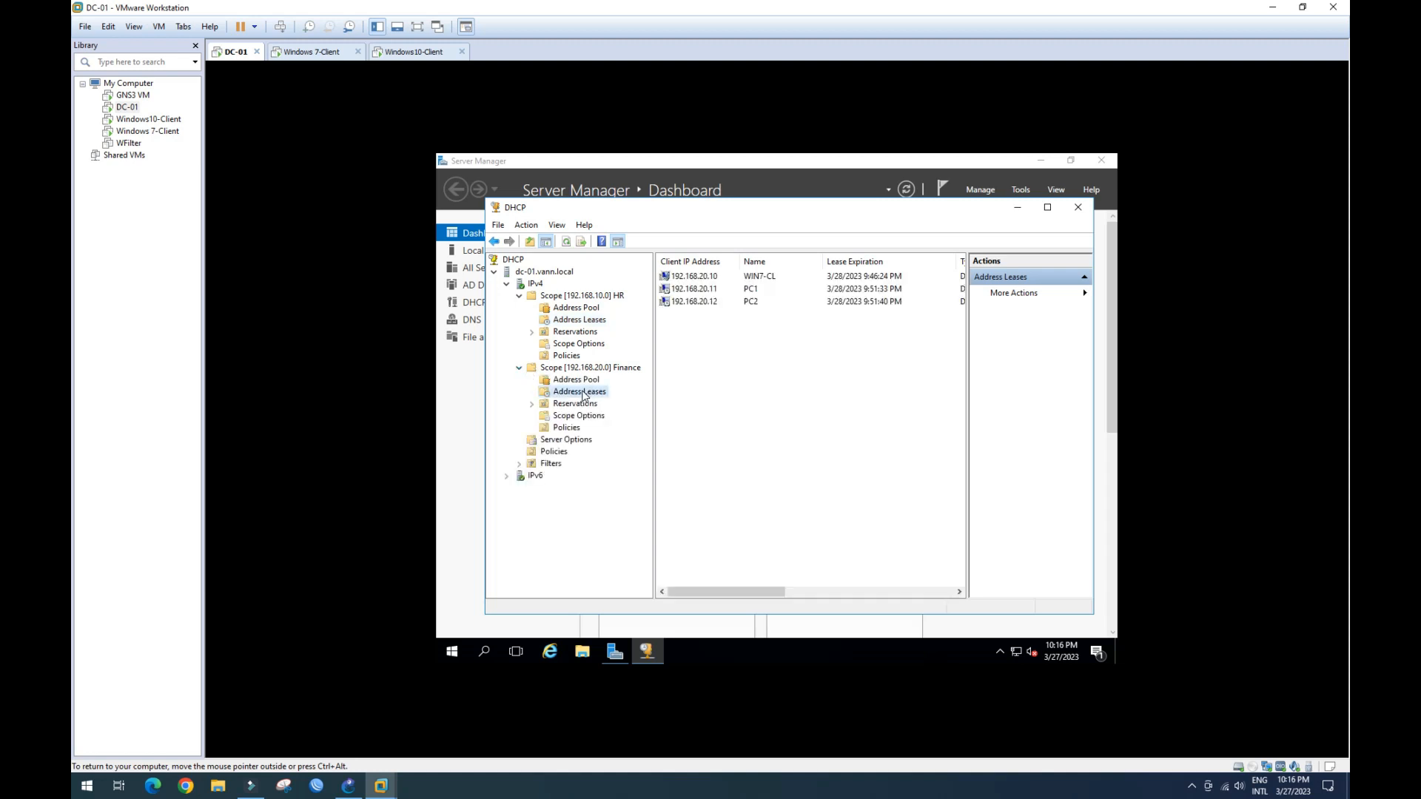
click(718, 309)
click(588, 323)
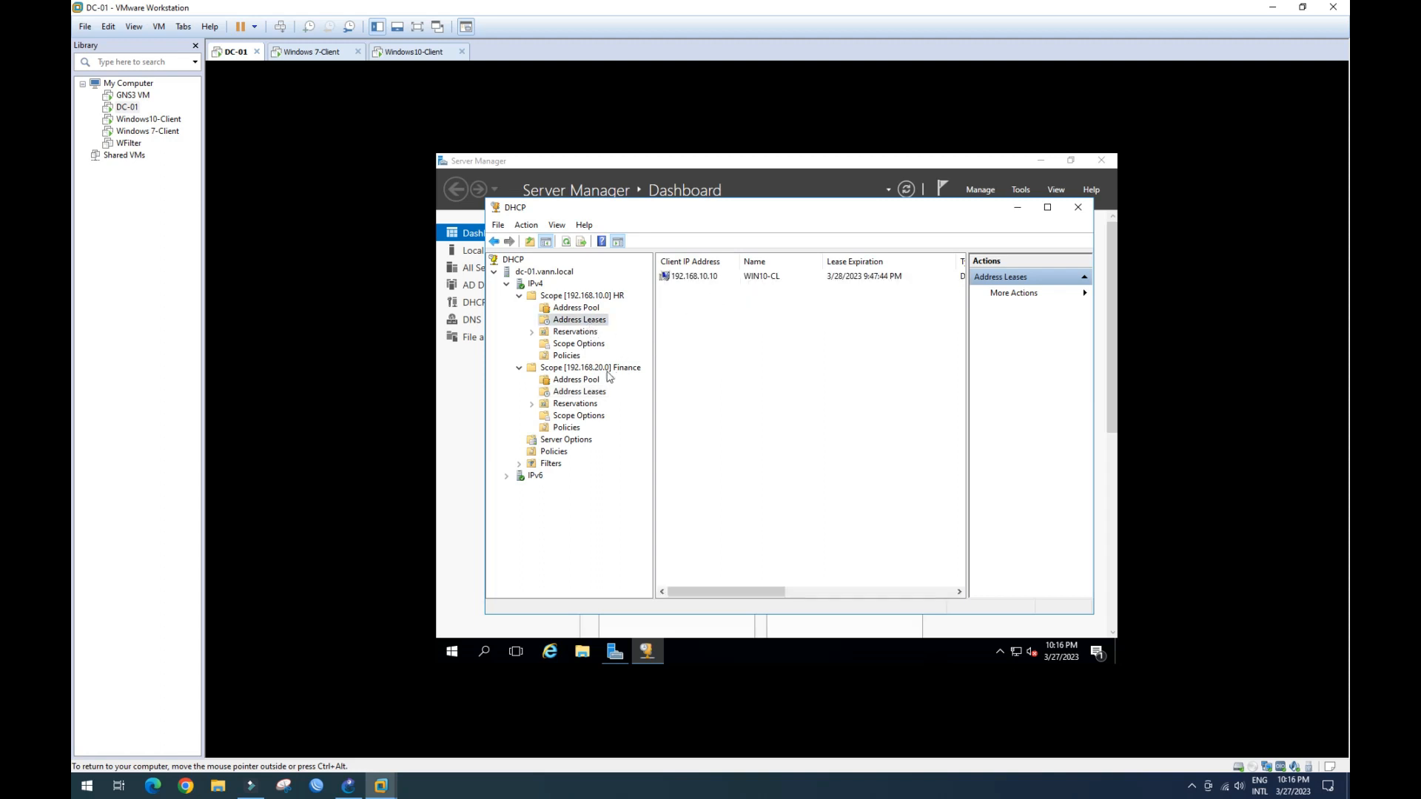
click(593, 394)
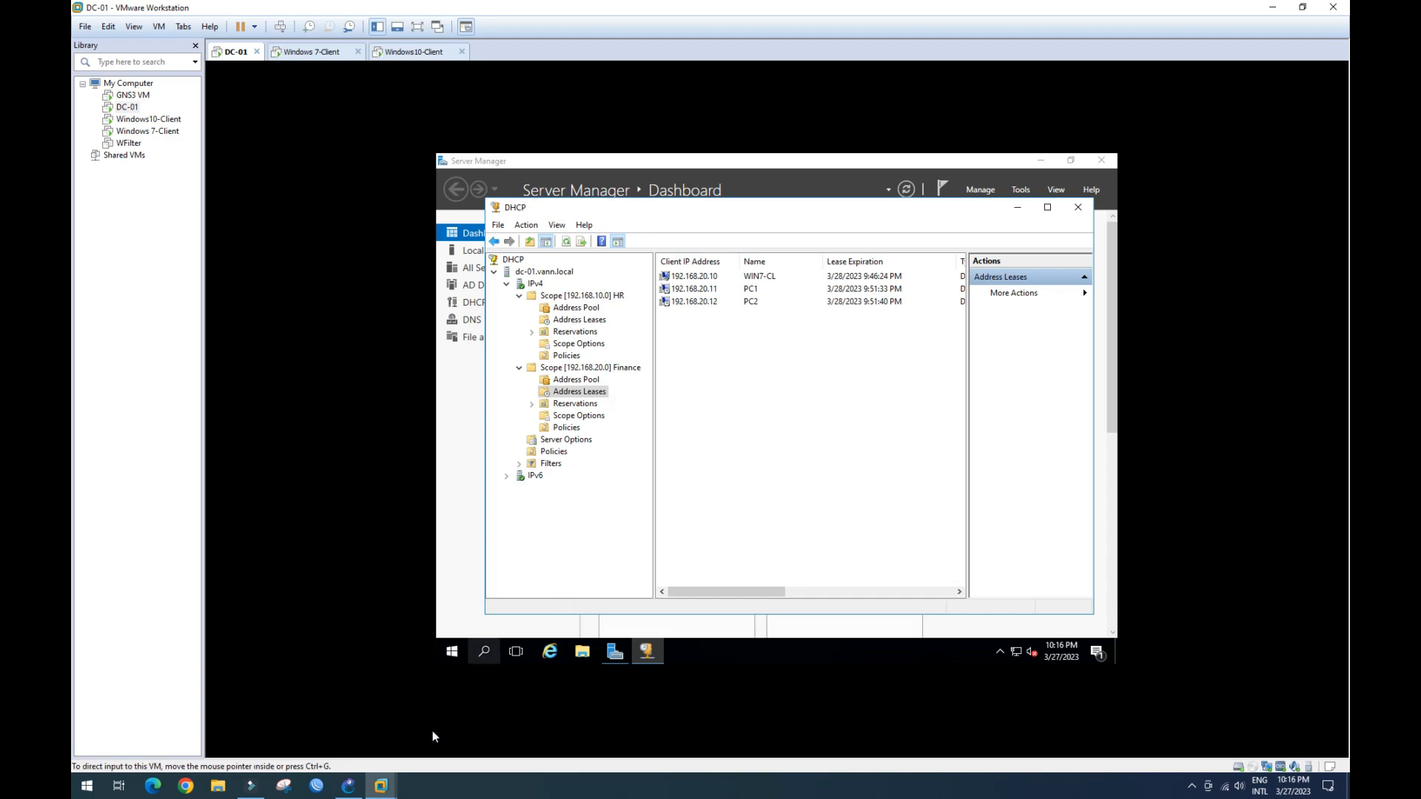
- Glance at the GNS3 topology, then return and select the PC2 and WIN7-CL leases
click(349, 786)
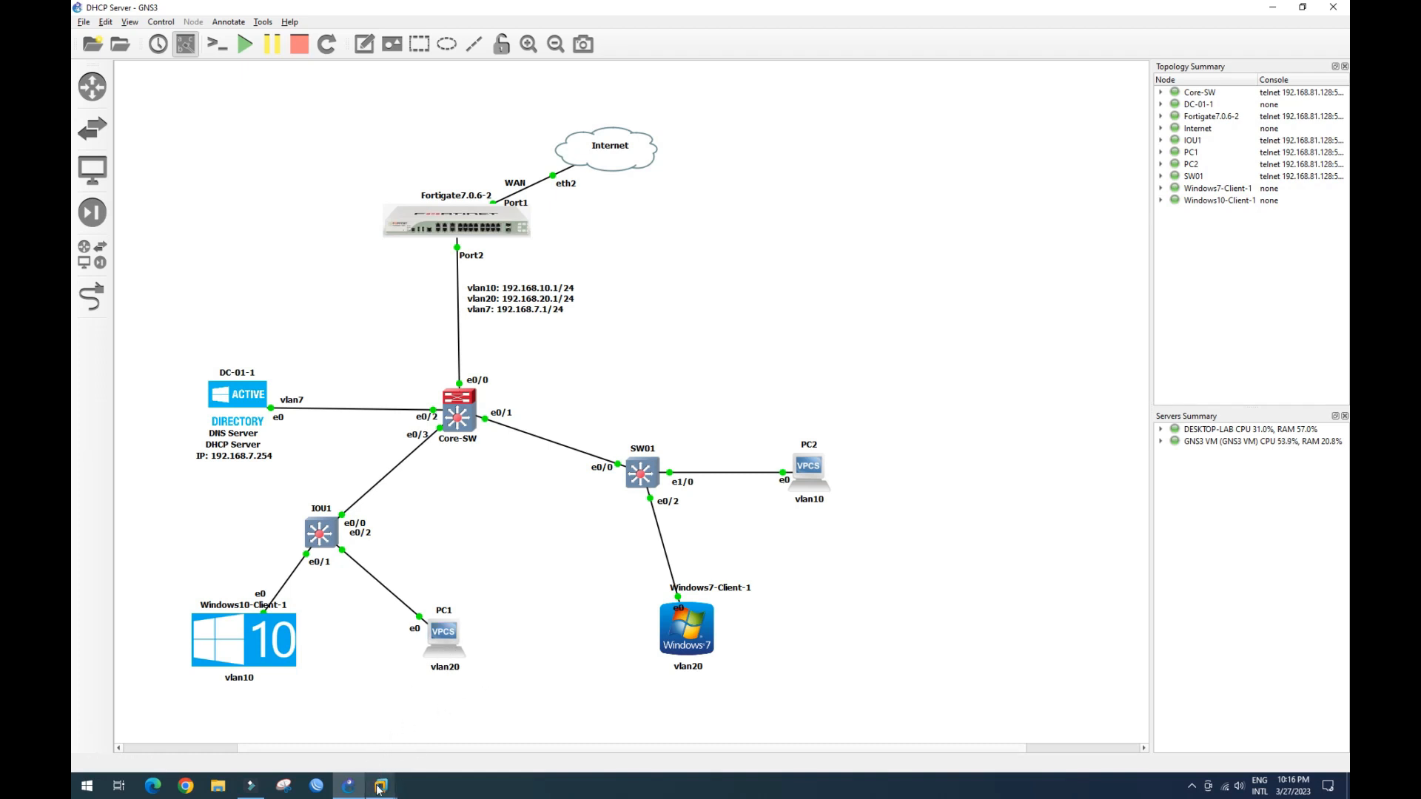
mouse_move(379, 789)
click(293, 714)
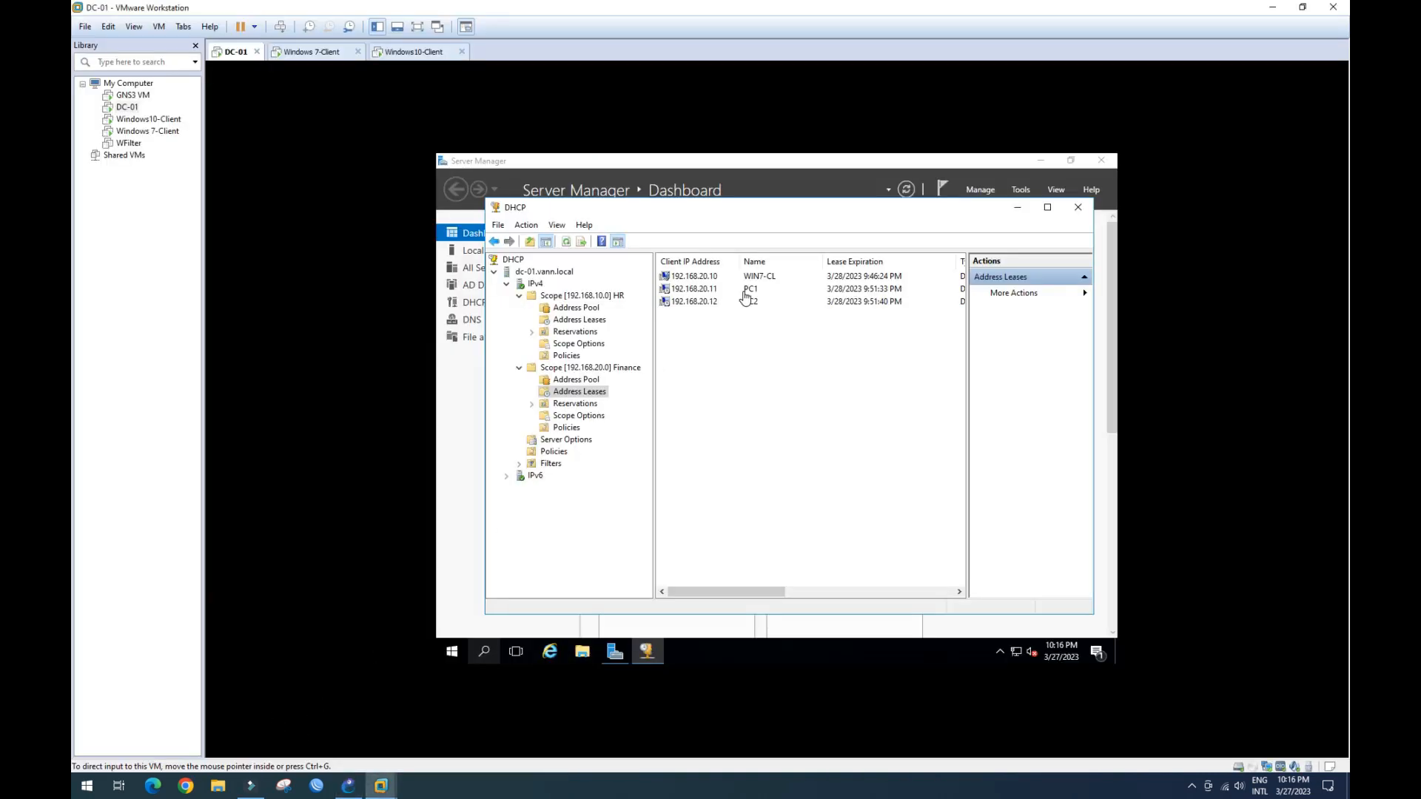
click(704, 305)
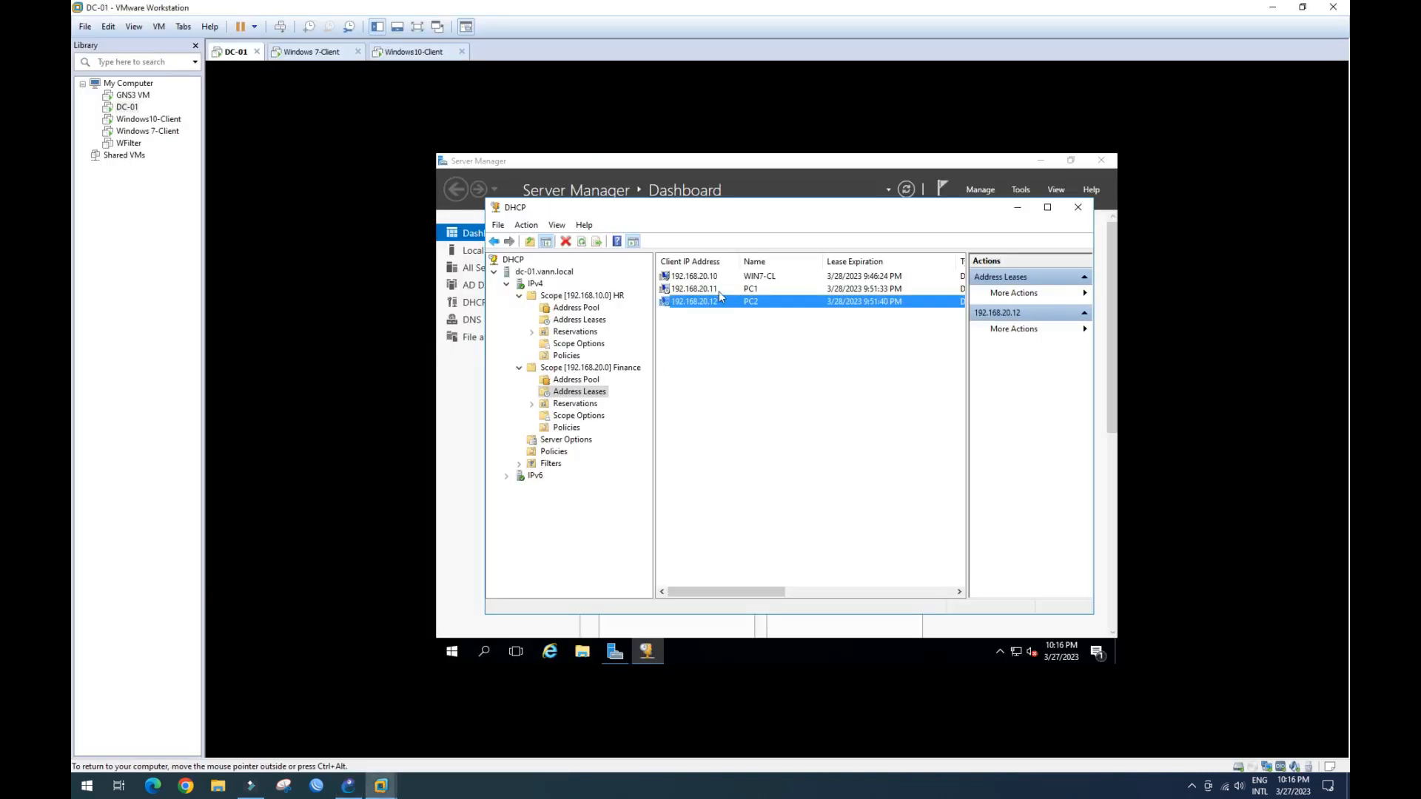
click(732, 277)
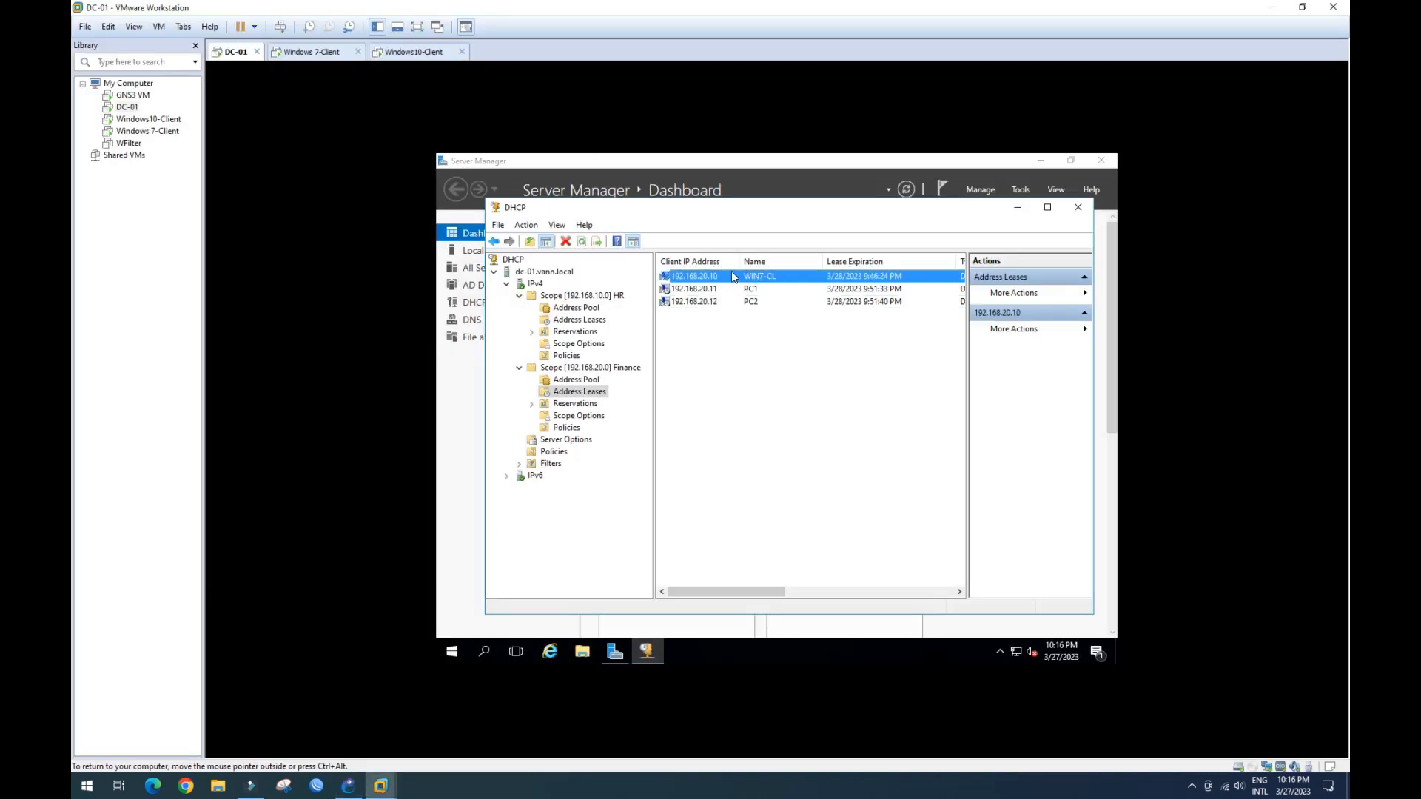
- Return to the GNS3 topology and select SW01 to open its Solar-PuTTY console
click(349, 792)
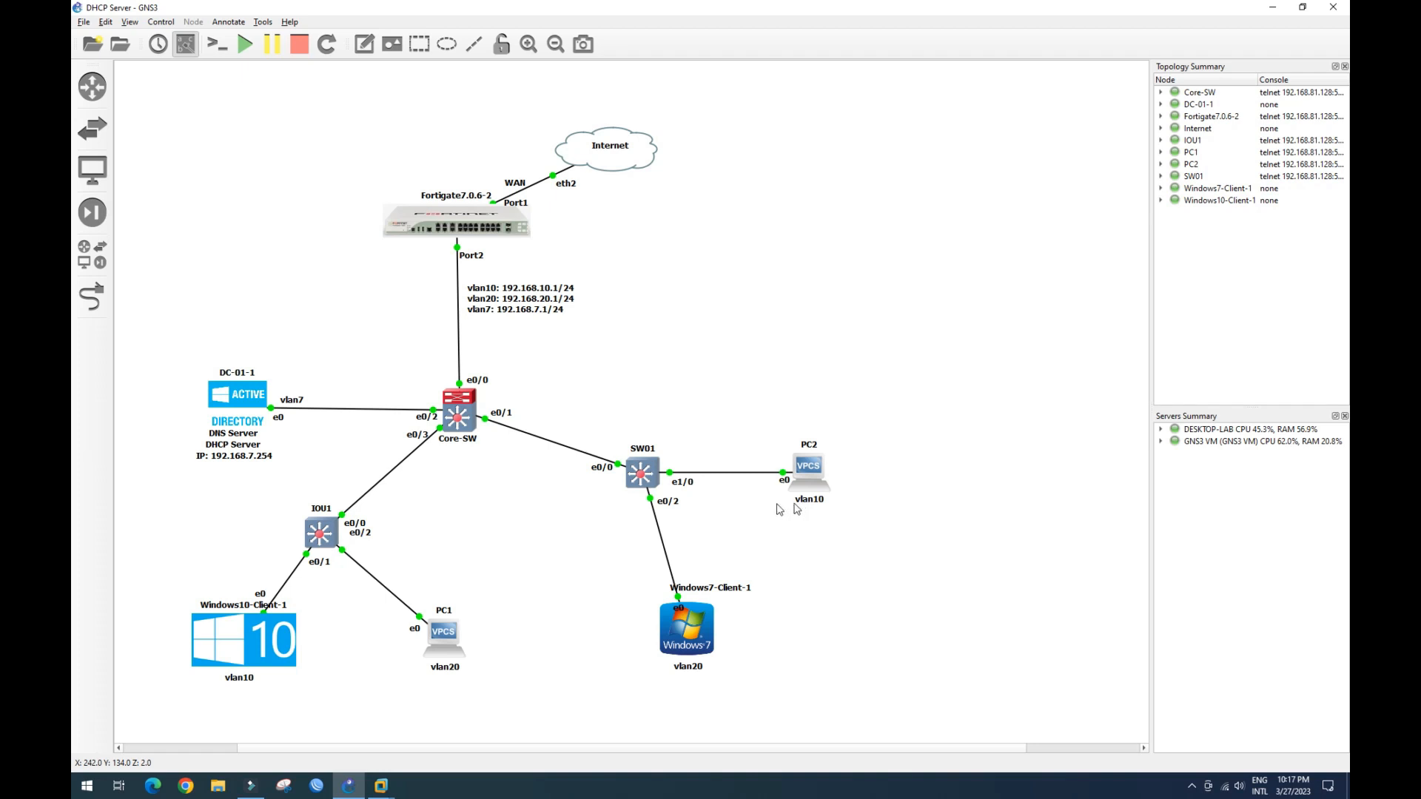
mouse_move(640, 480)
click(644, 479)
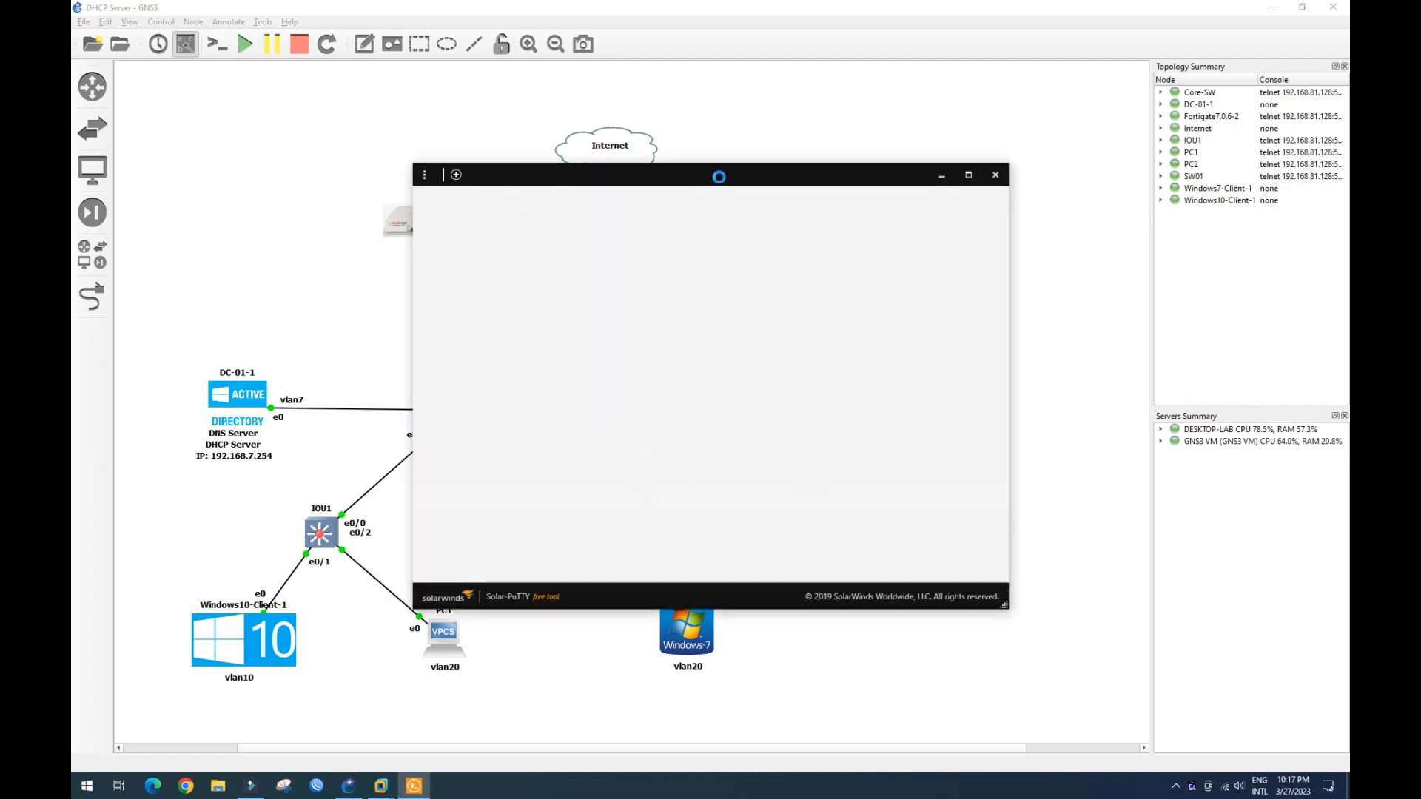
- Move the SW01 console aside, run 'sh int status', and highlight the Et1/0 and Et0/3 rows
drag(721, 171, 1134, 8)
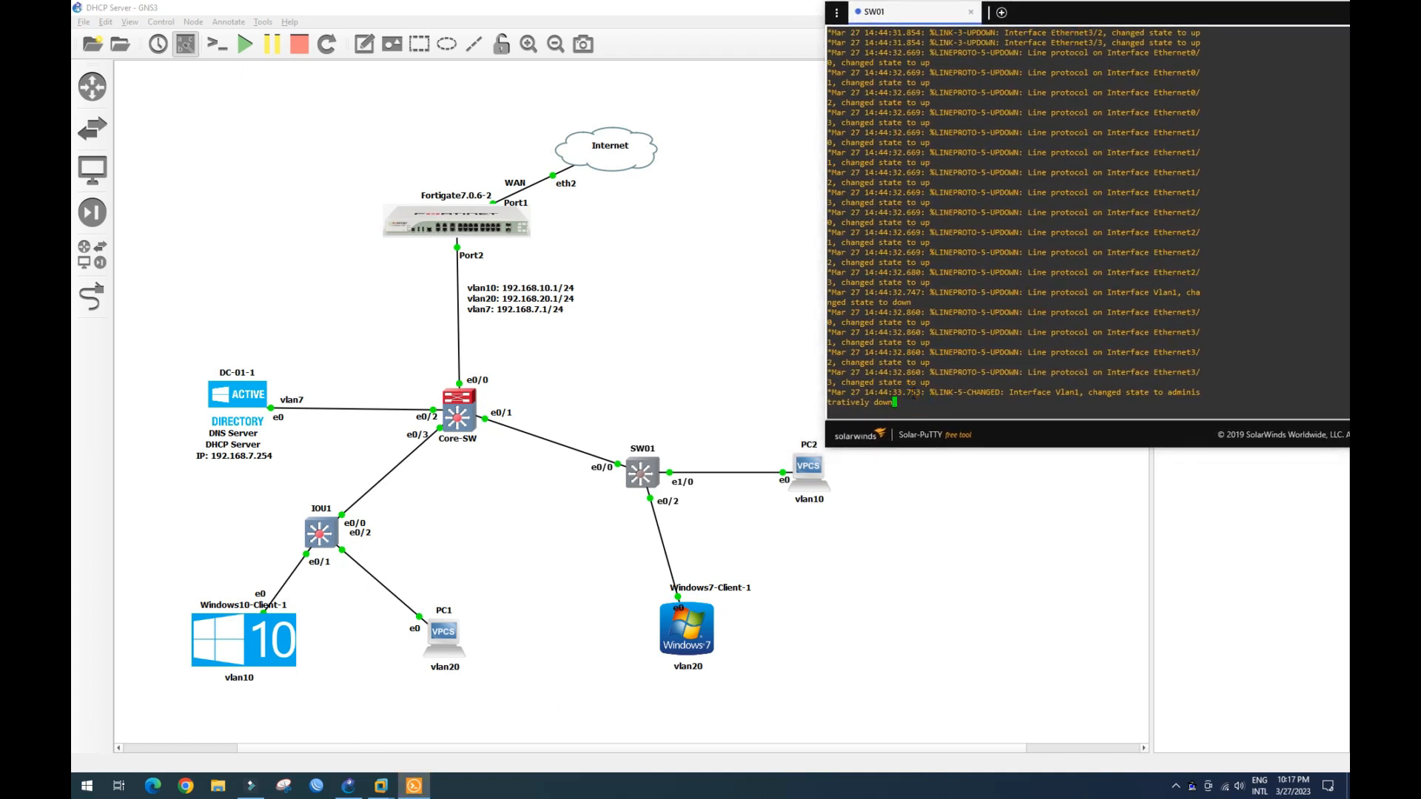
key(Return)
key(Return)
key(Return)
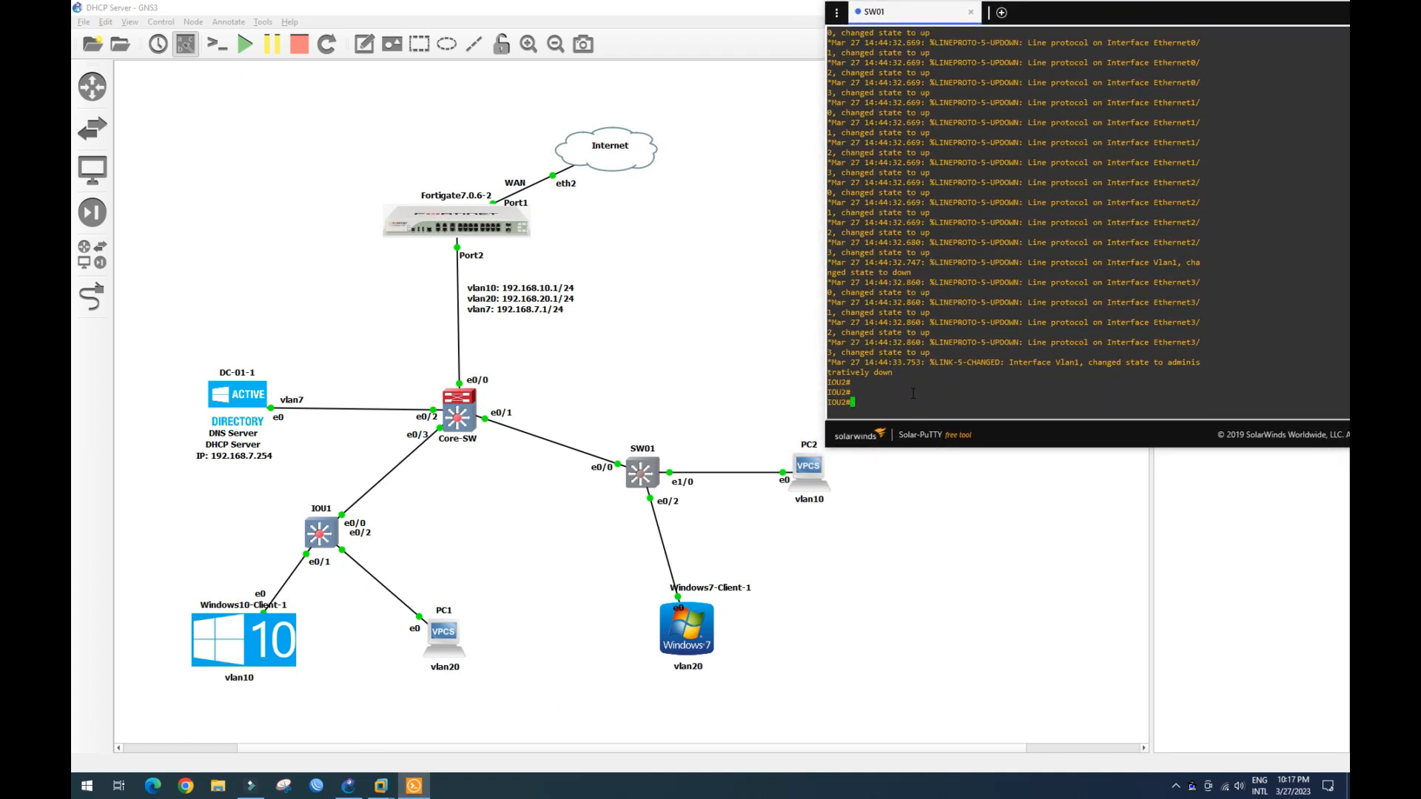
text(sh int statu)
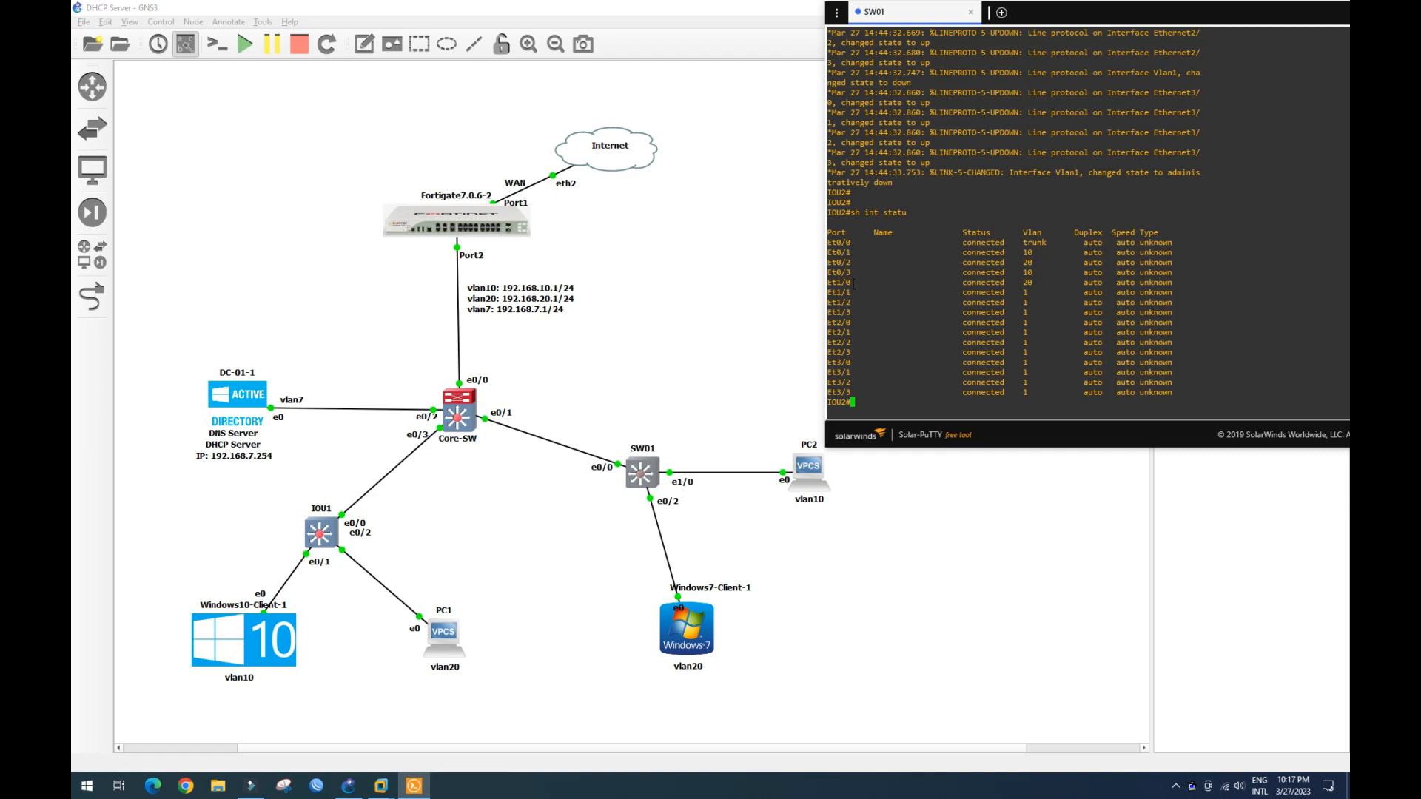
drag(855, 287, 1014, 290)
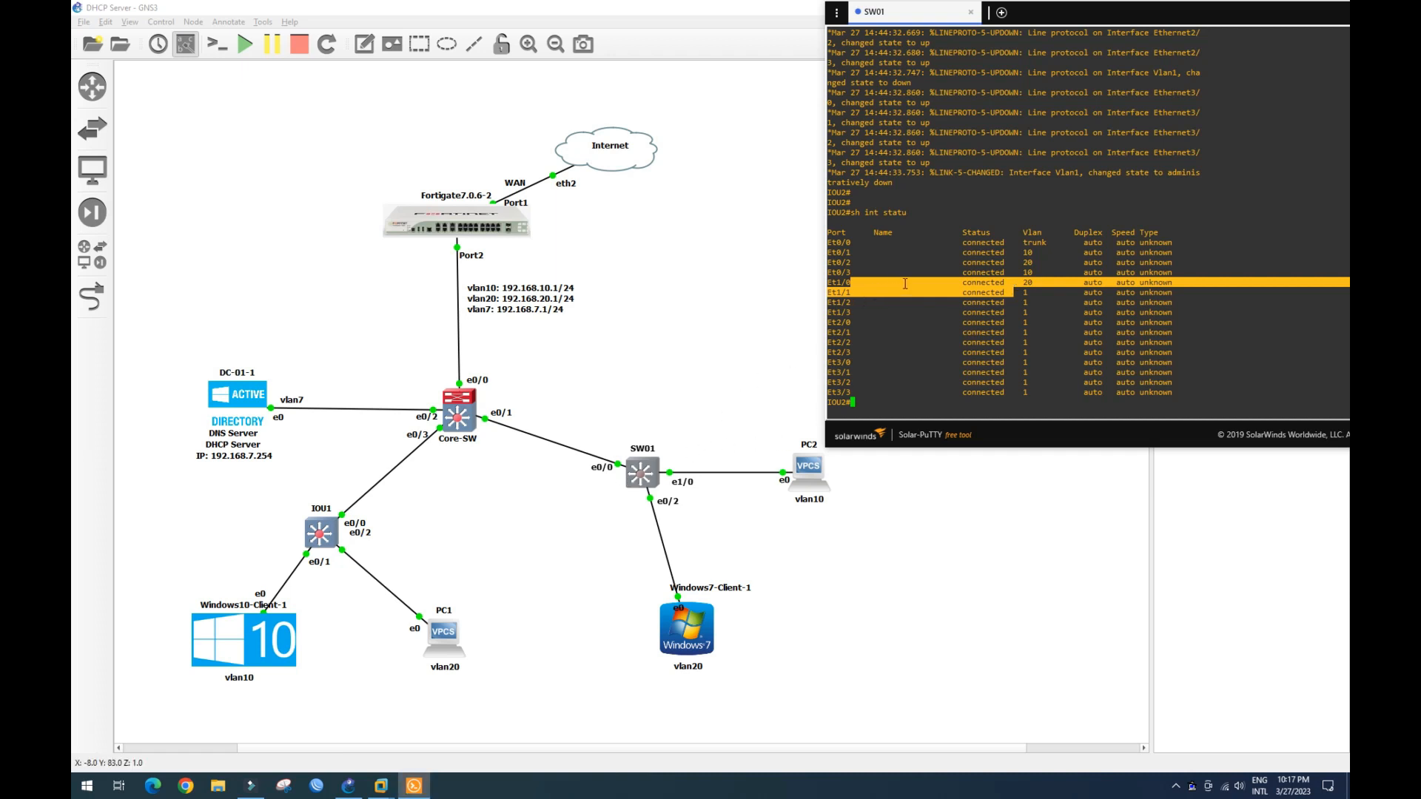
drag(851, 272, 1023, 273)
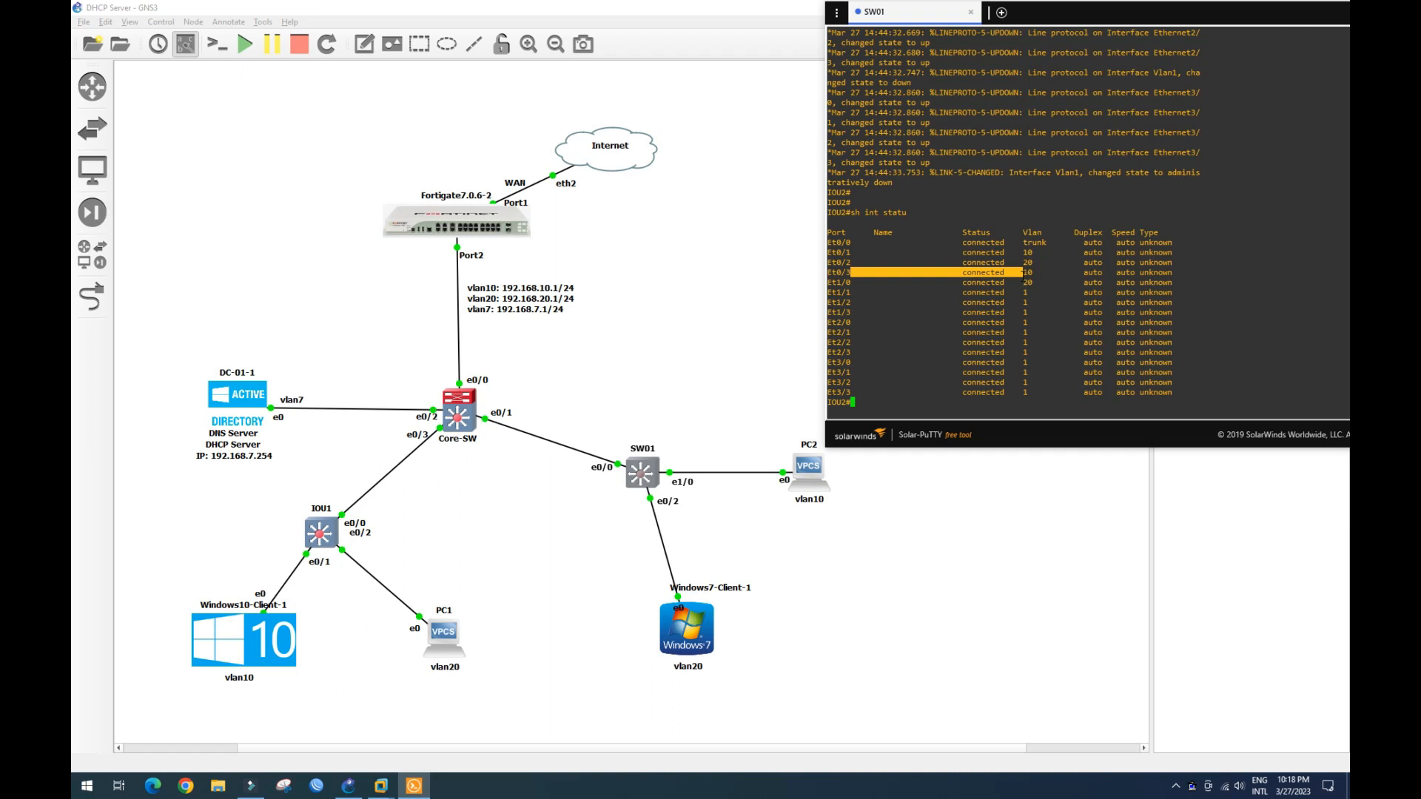
- Delete the existing link between SW01 and PC2
click(712, 474)
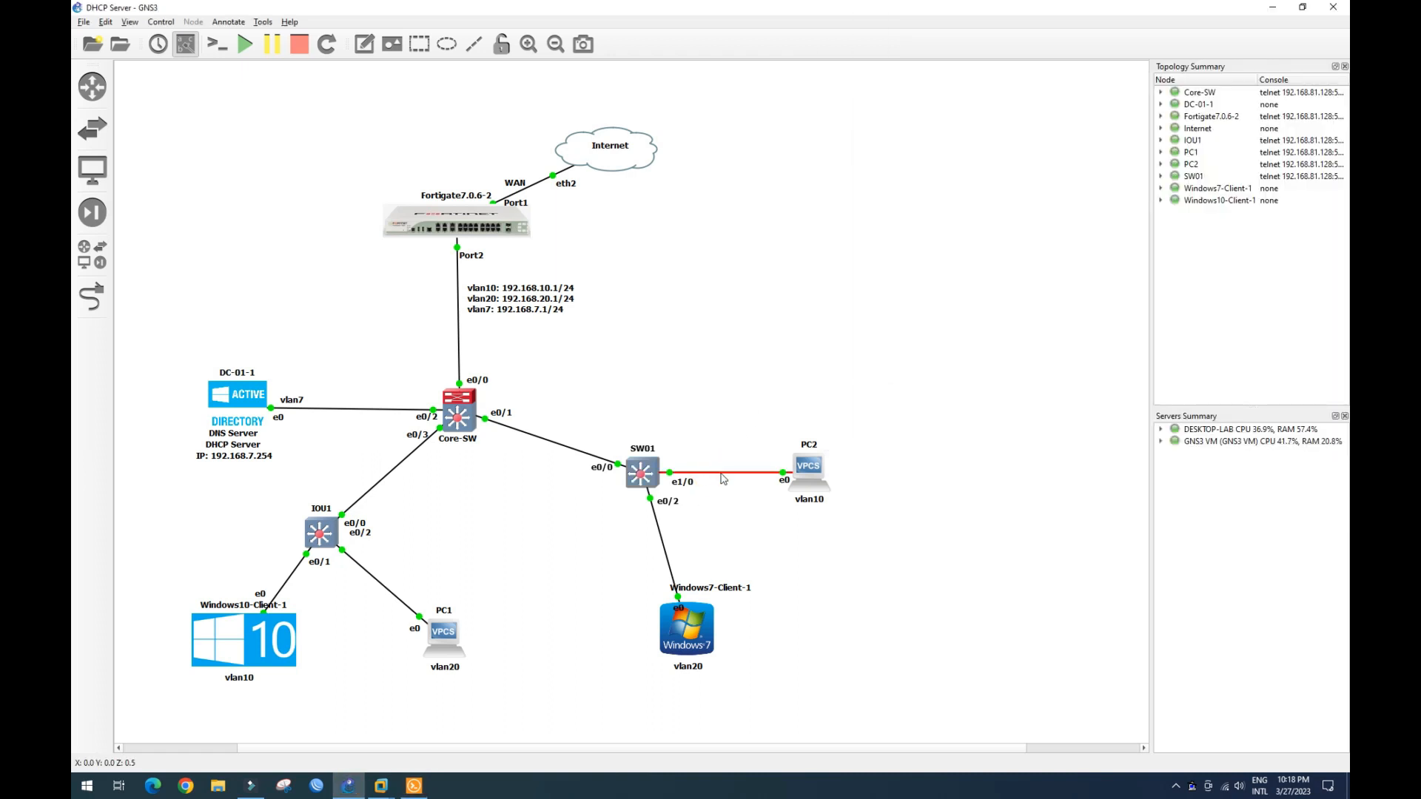
right_click(722, 473)
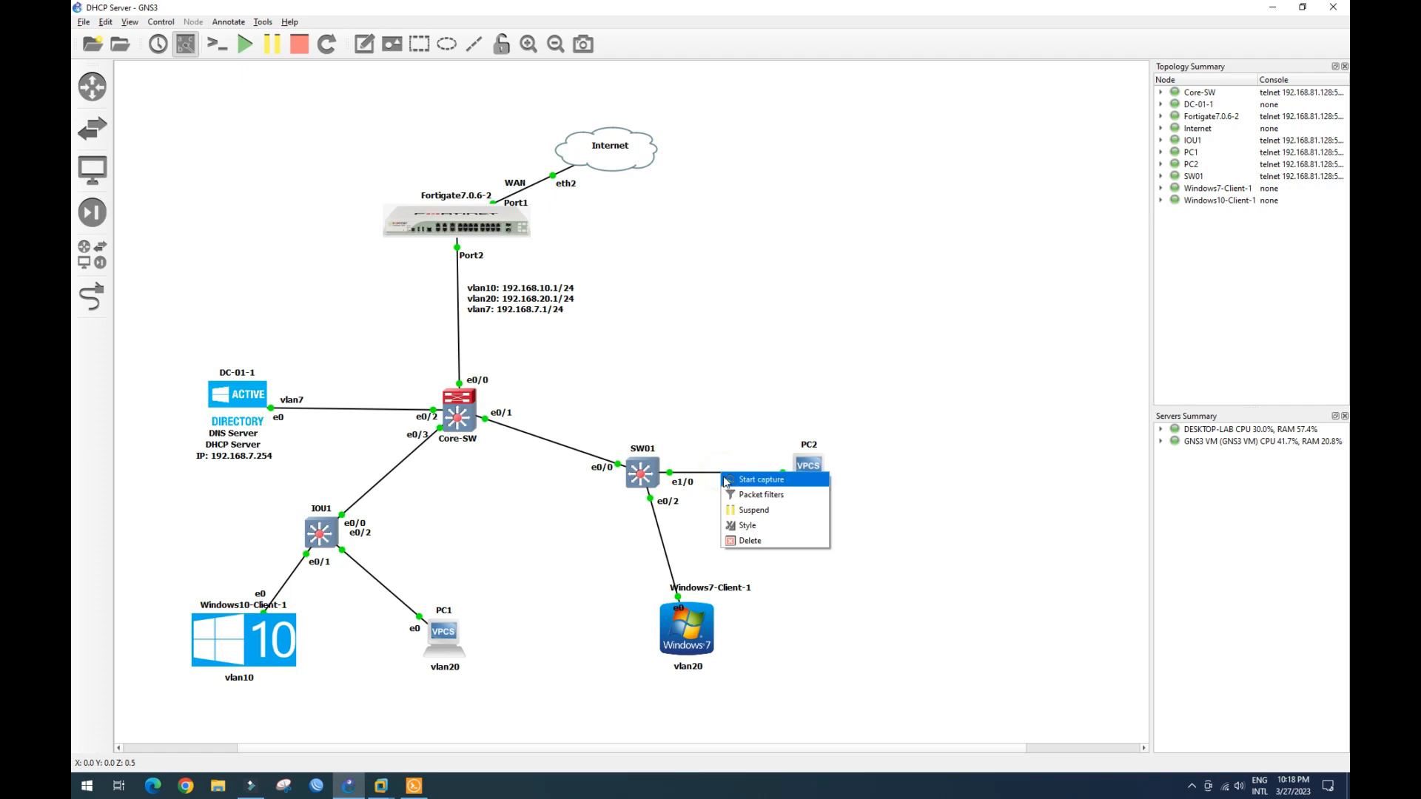
click(741, 541)
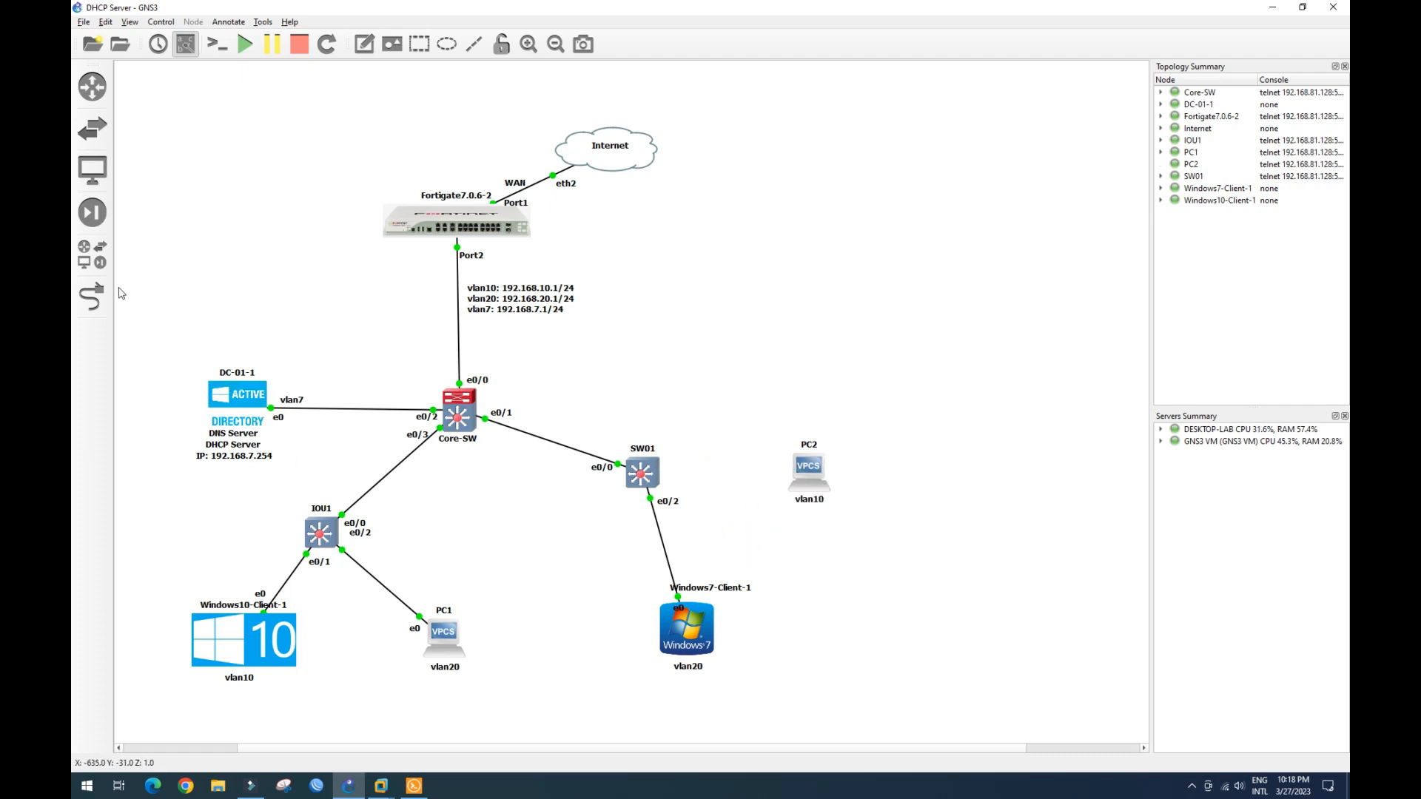
- Link PC2 to SW01's Ethernet0/3 port and bring the SW01 console back up
click(91, 296)
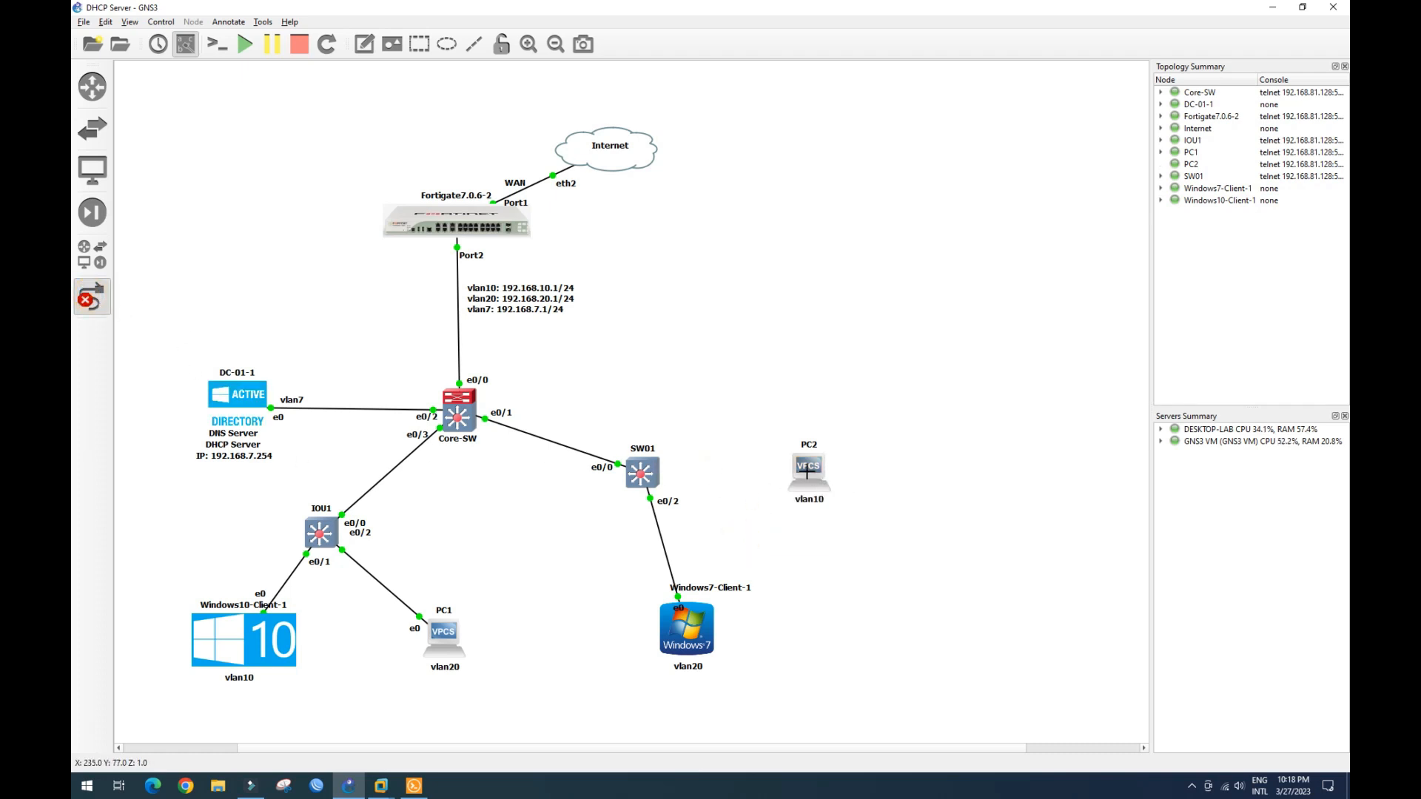
click(801, 465)
click(827, 479)
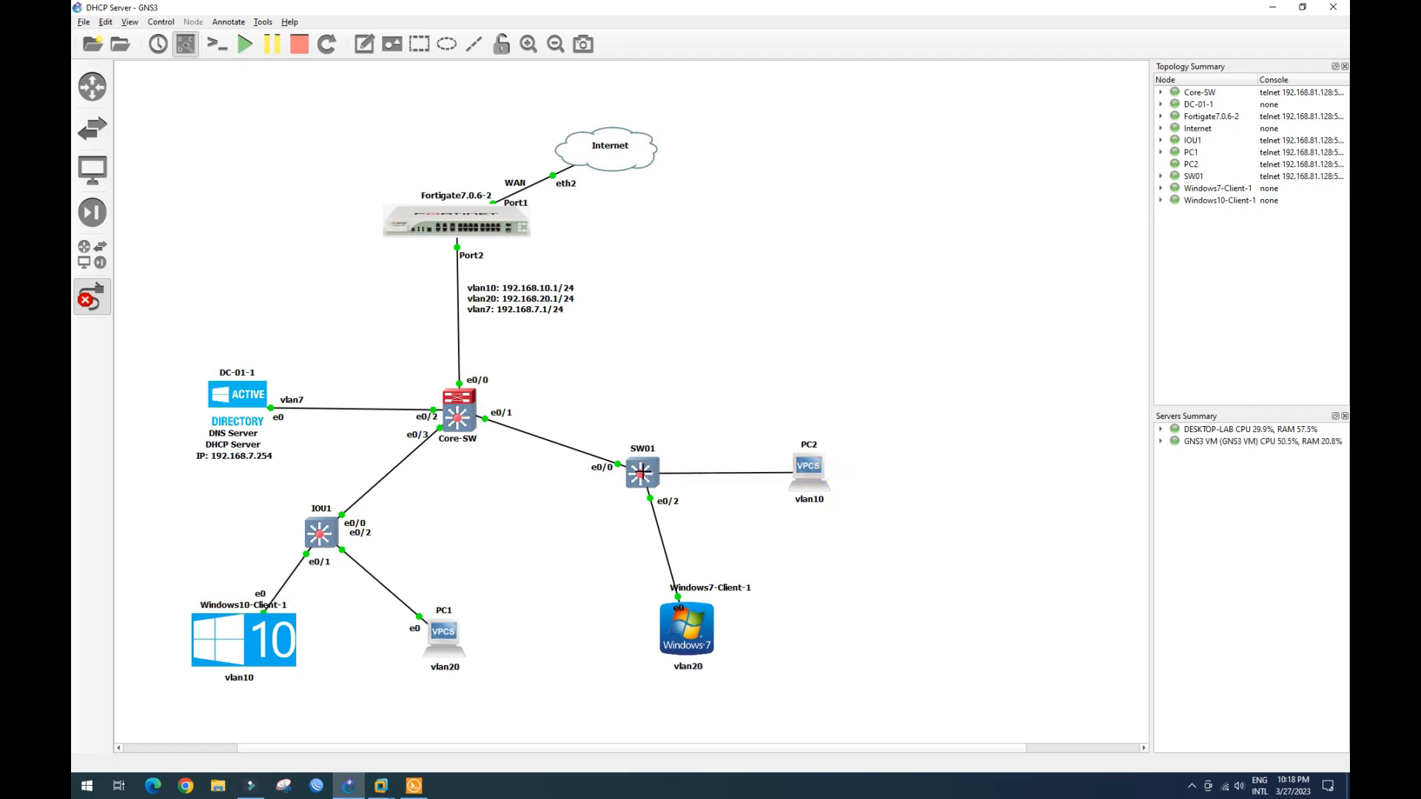
click(641, 471)
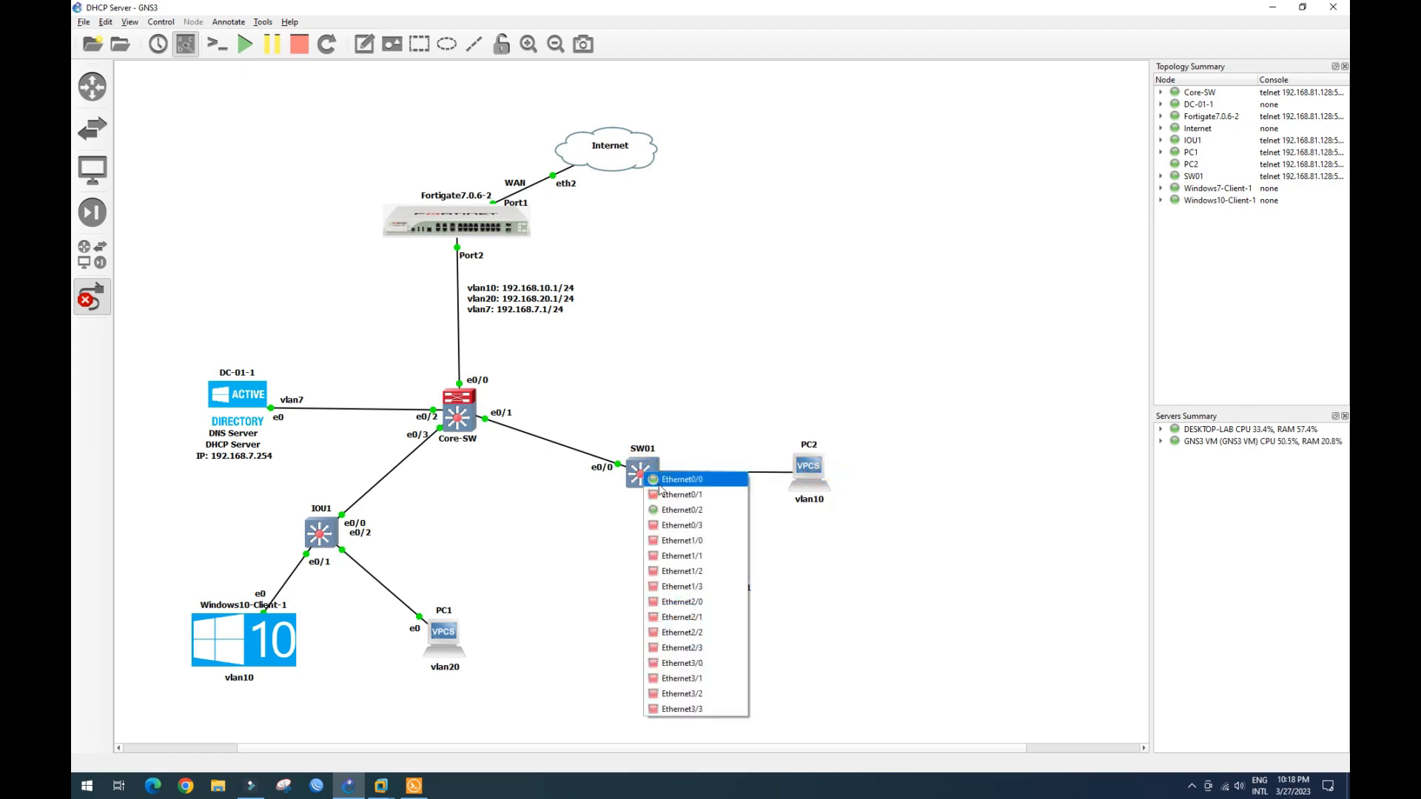
click(676, 526)
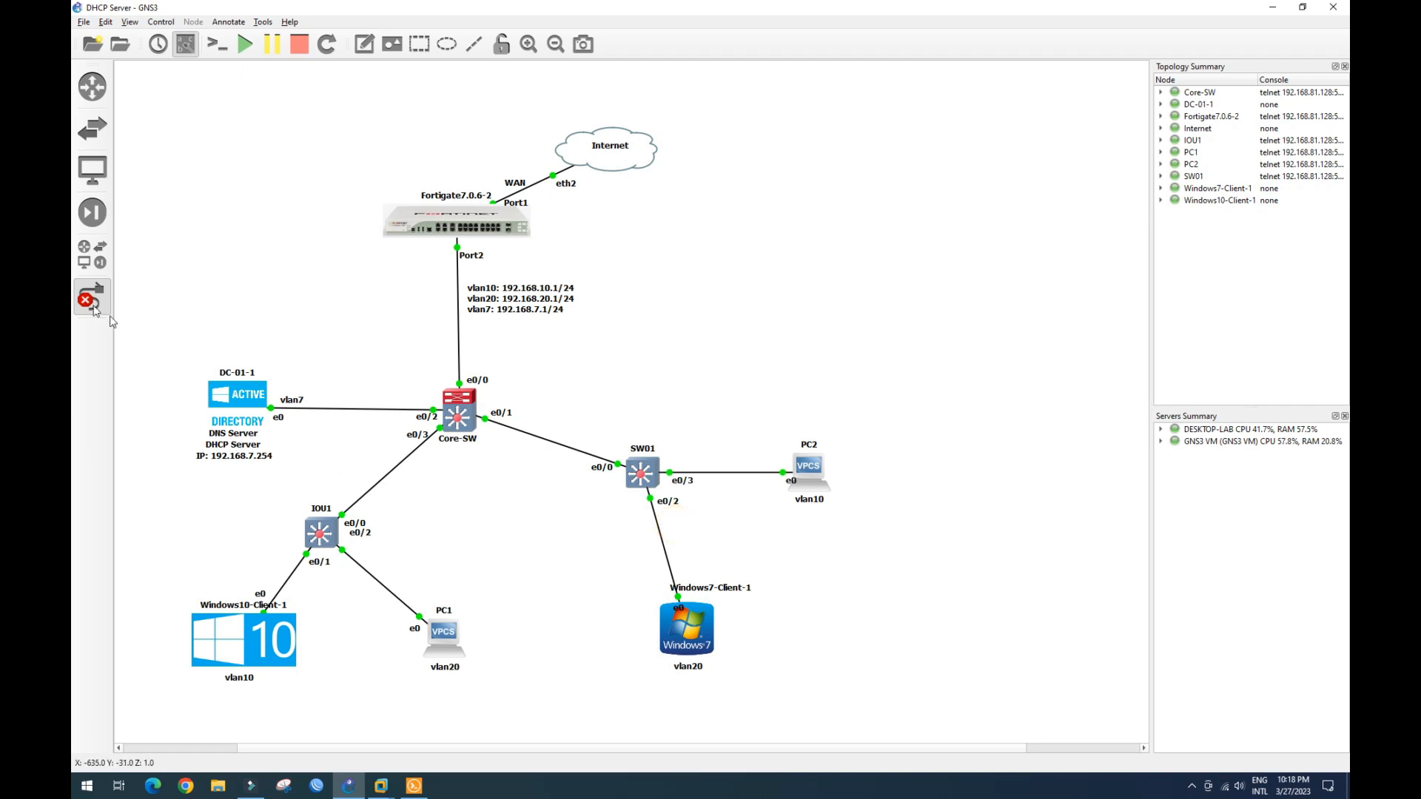
click(414, 786)
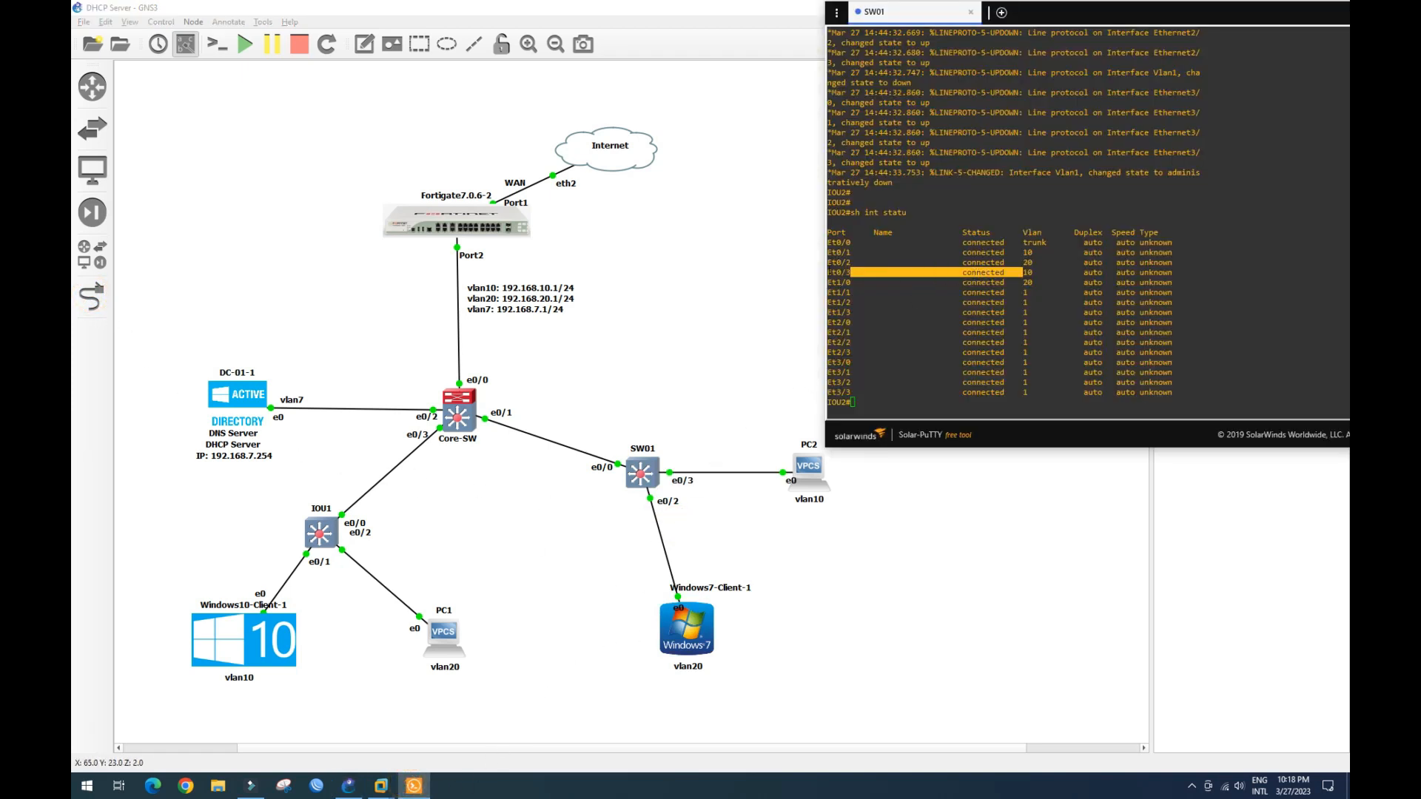
- Switch from the SW01 console to PC2's console and focus its prompt
click(883, 387)
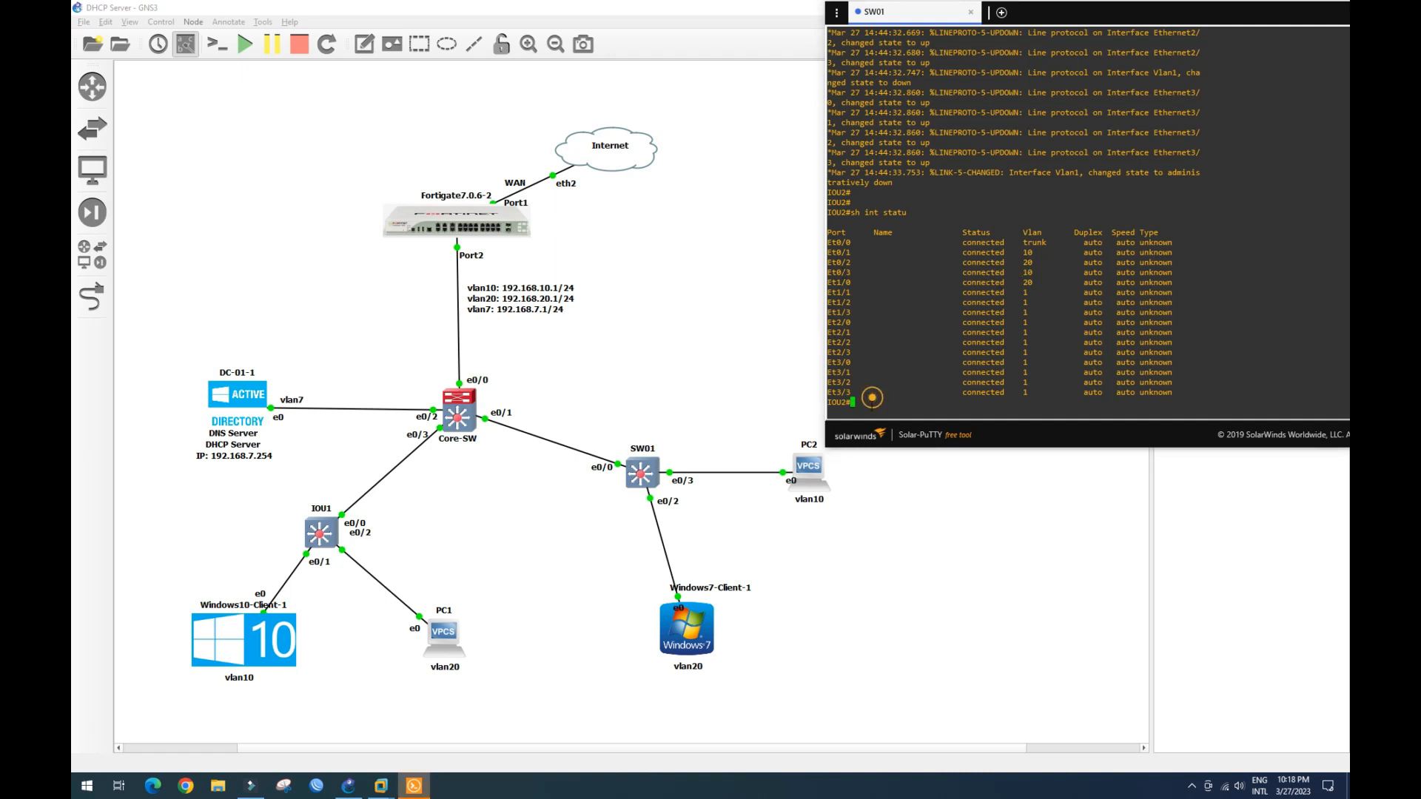
click(814, 472)
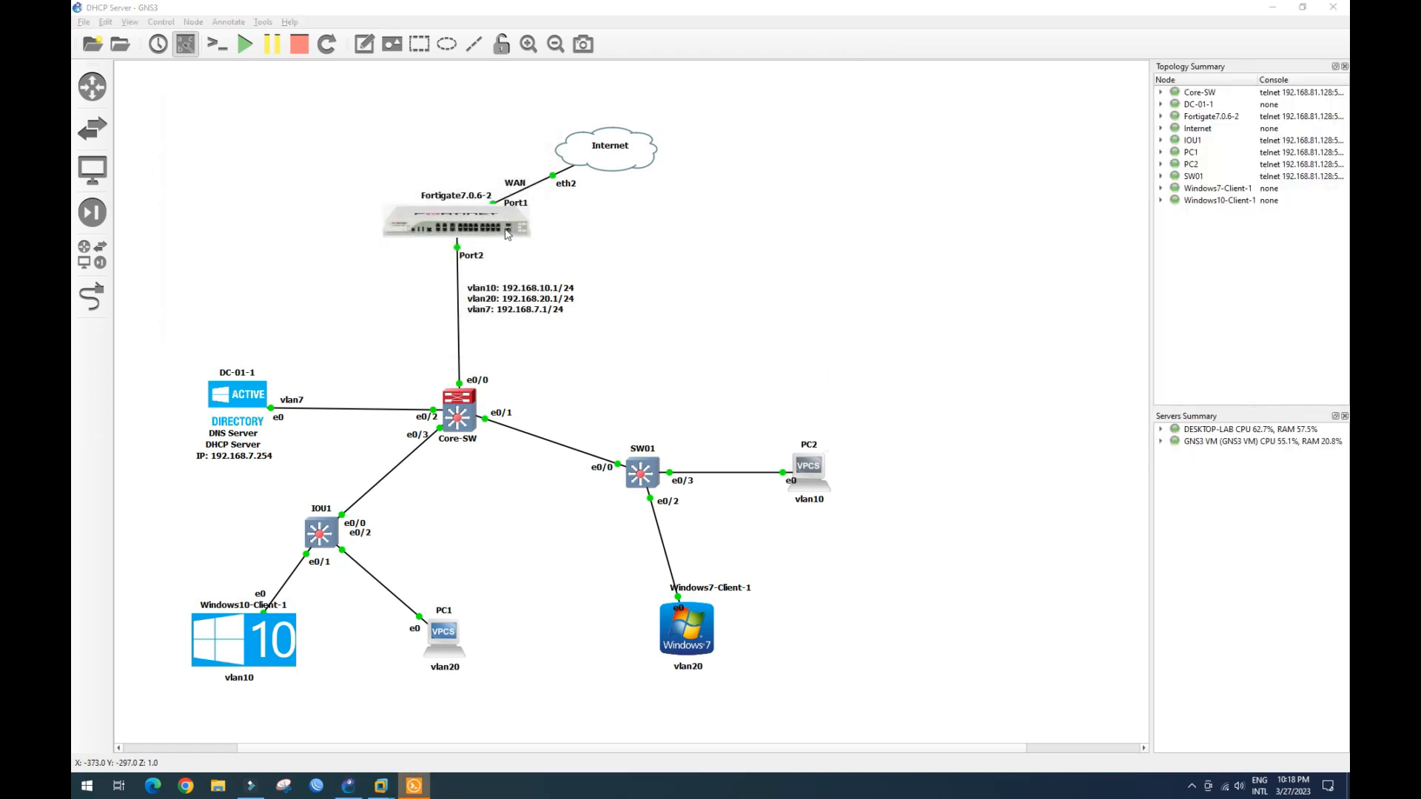
click(414, 786)
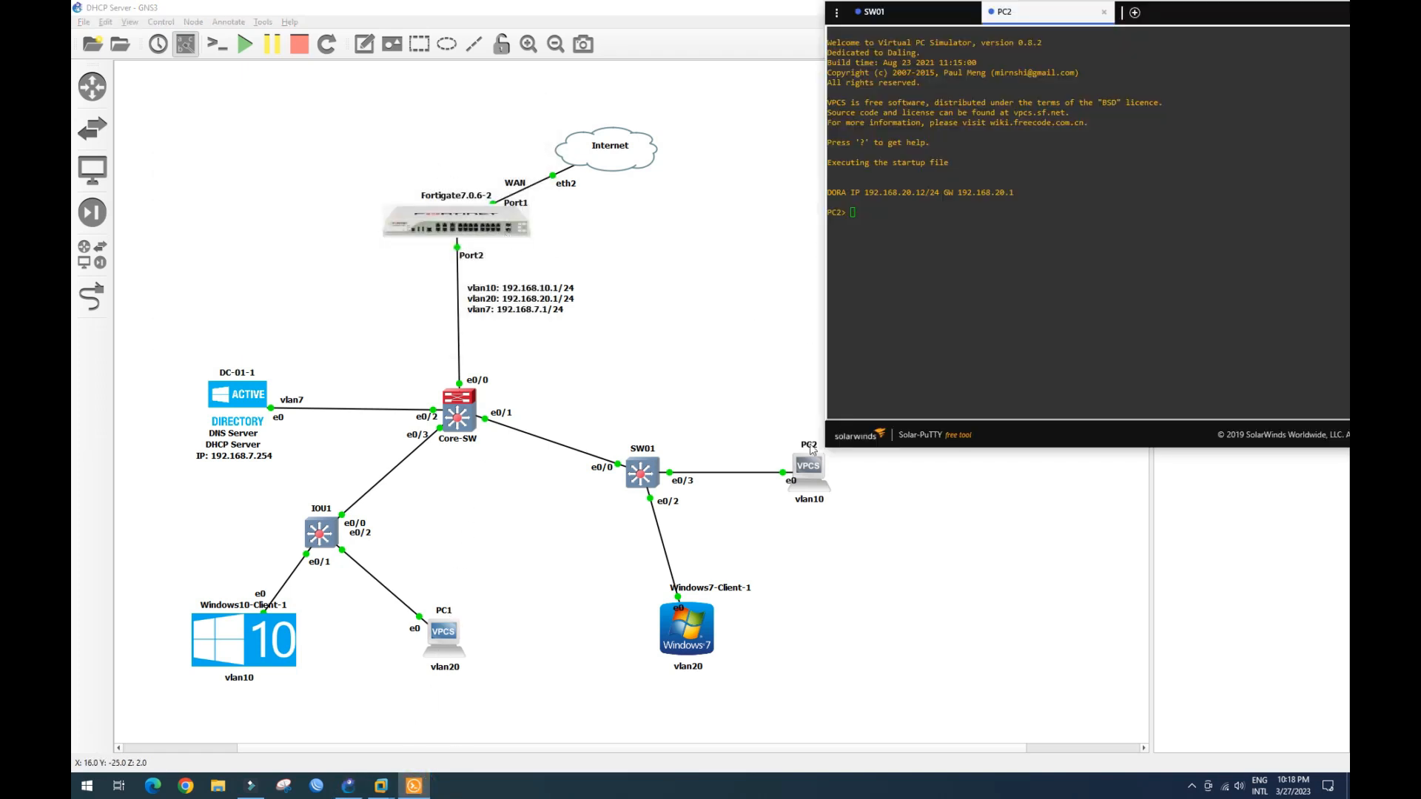
drag(889, 202, 893, 213)
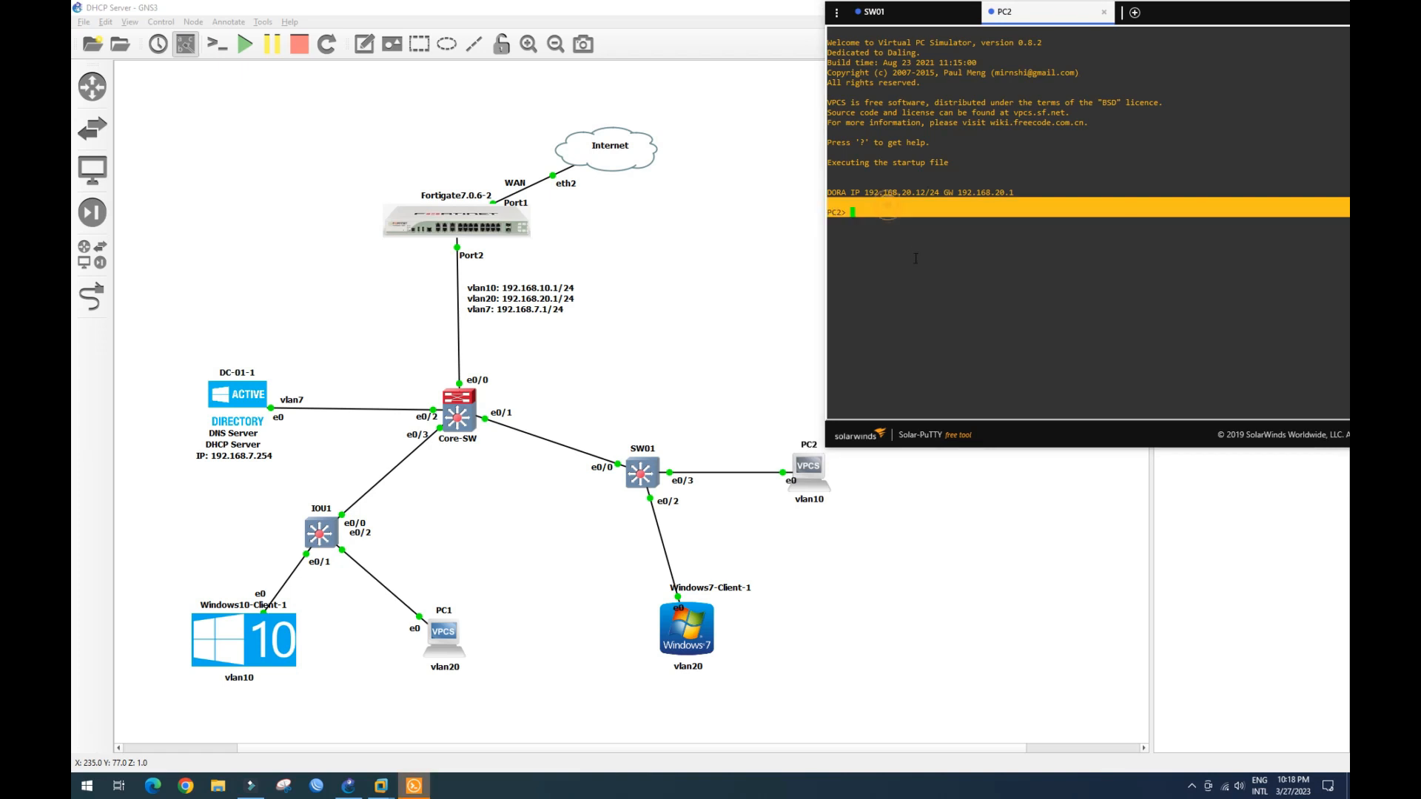
click(883, 214)
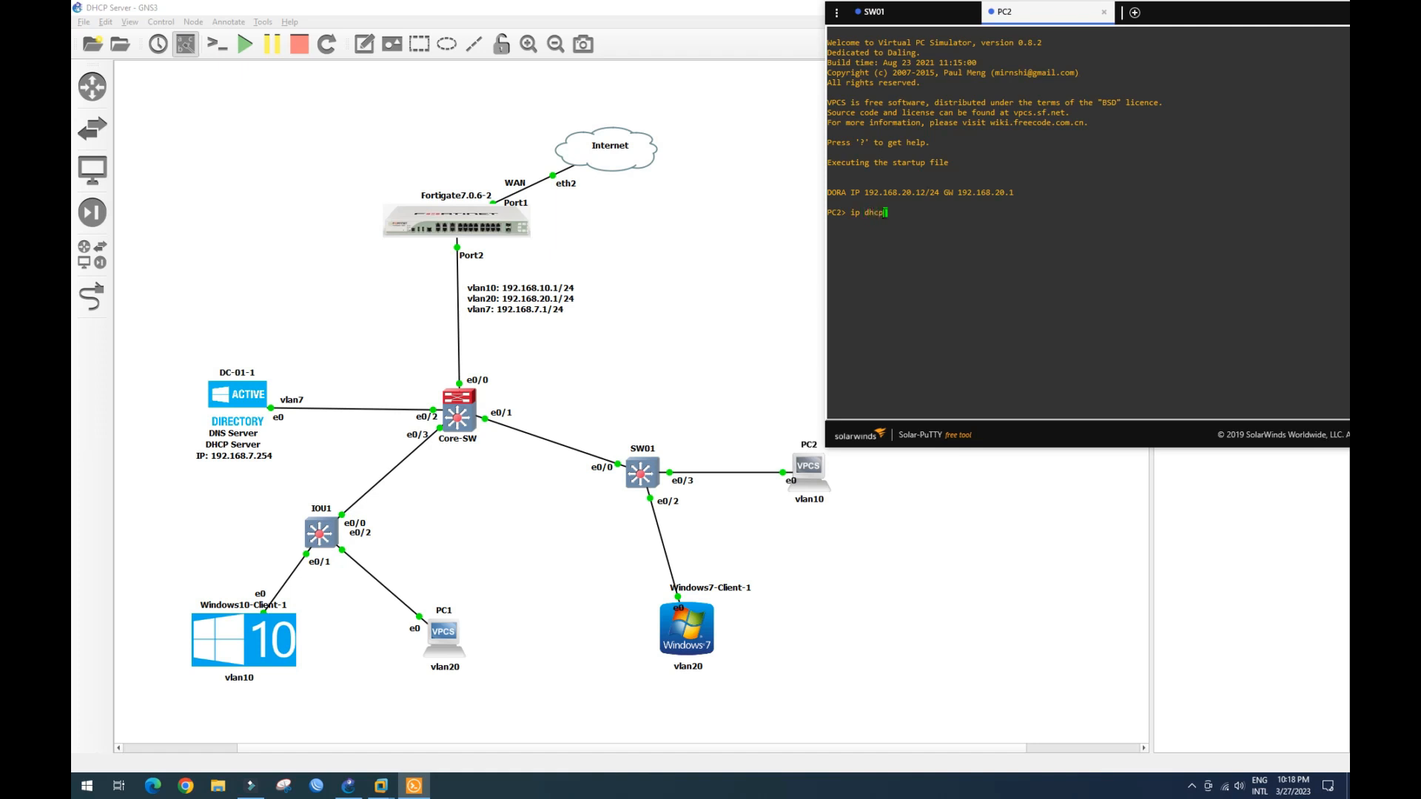
- Run 'ip dhcp' on PC2 to lease 192.168.10.11, then save to startup.vpc
text(ip dhcp)
key(Return)
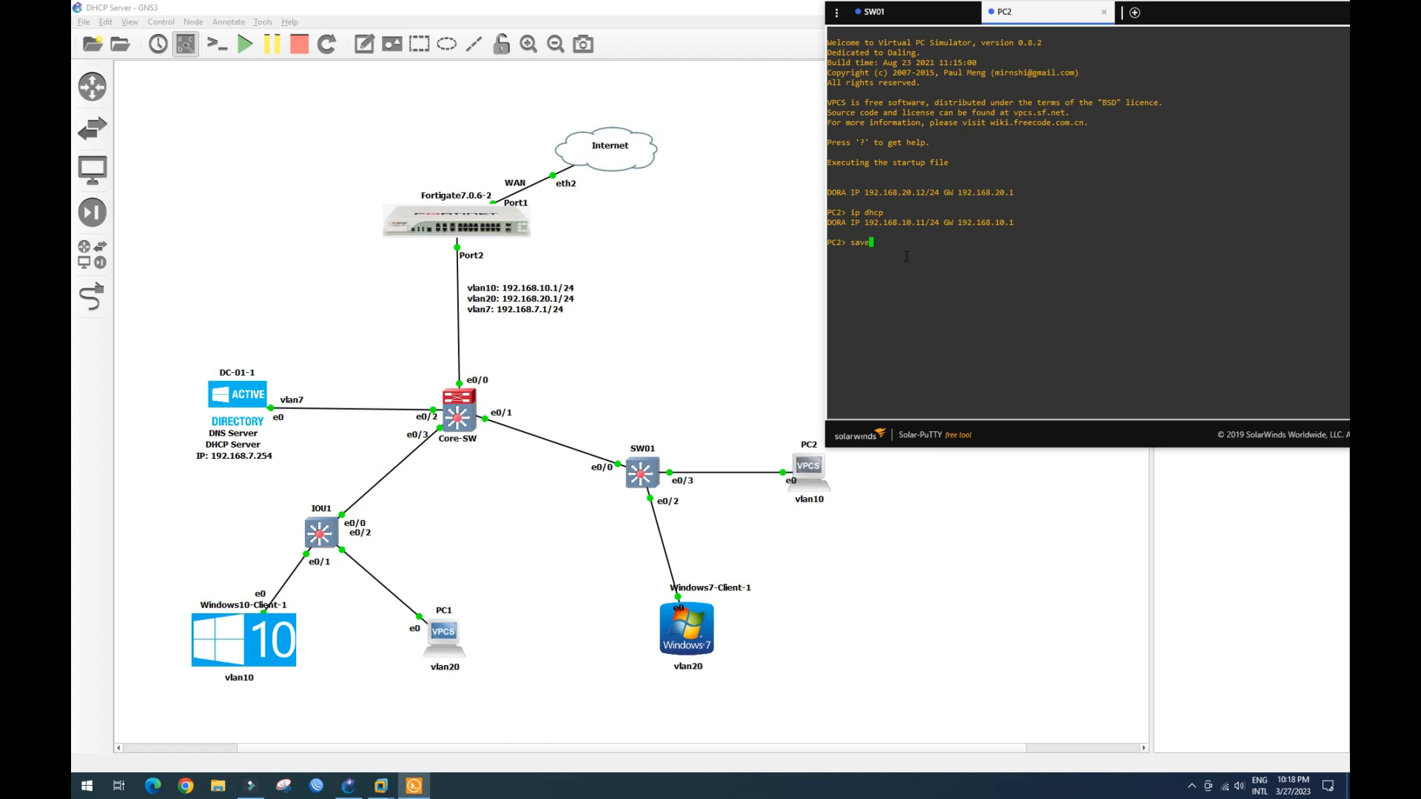
key(Return)
drag(883, 225, 917, 224)
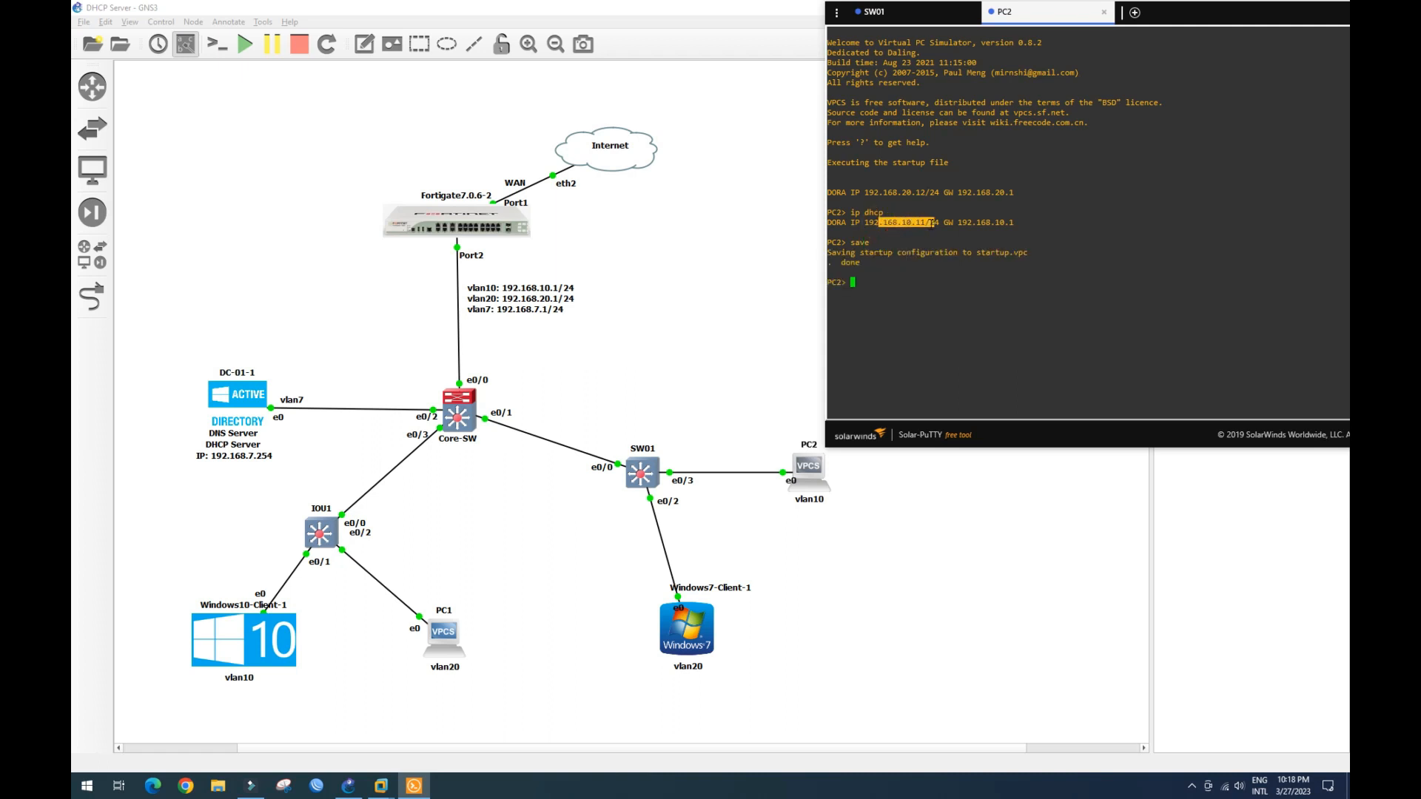
- Switch to the DC-01 VM and refresh the DHCP console's current lease list
mouse_move(382, 786)
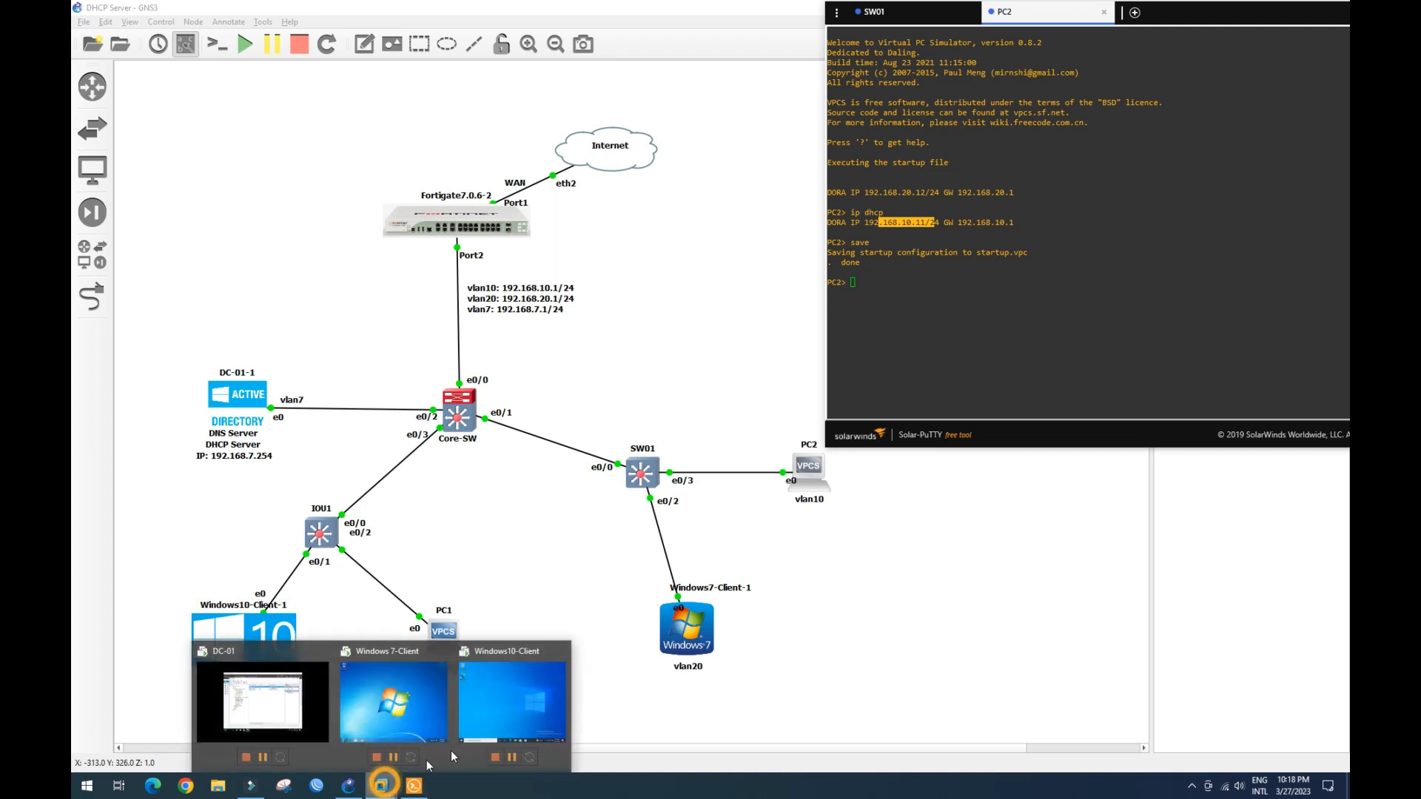
click(291, 720)
right_click(721, 345)
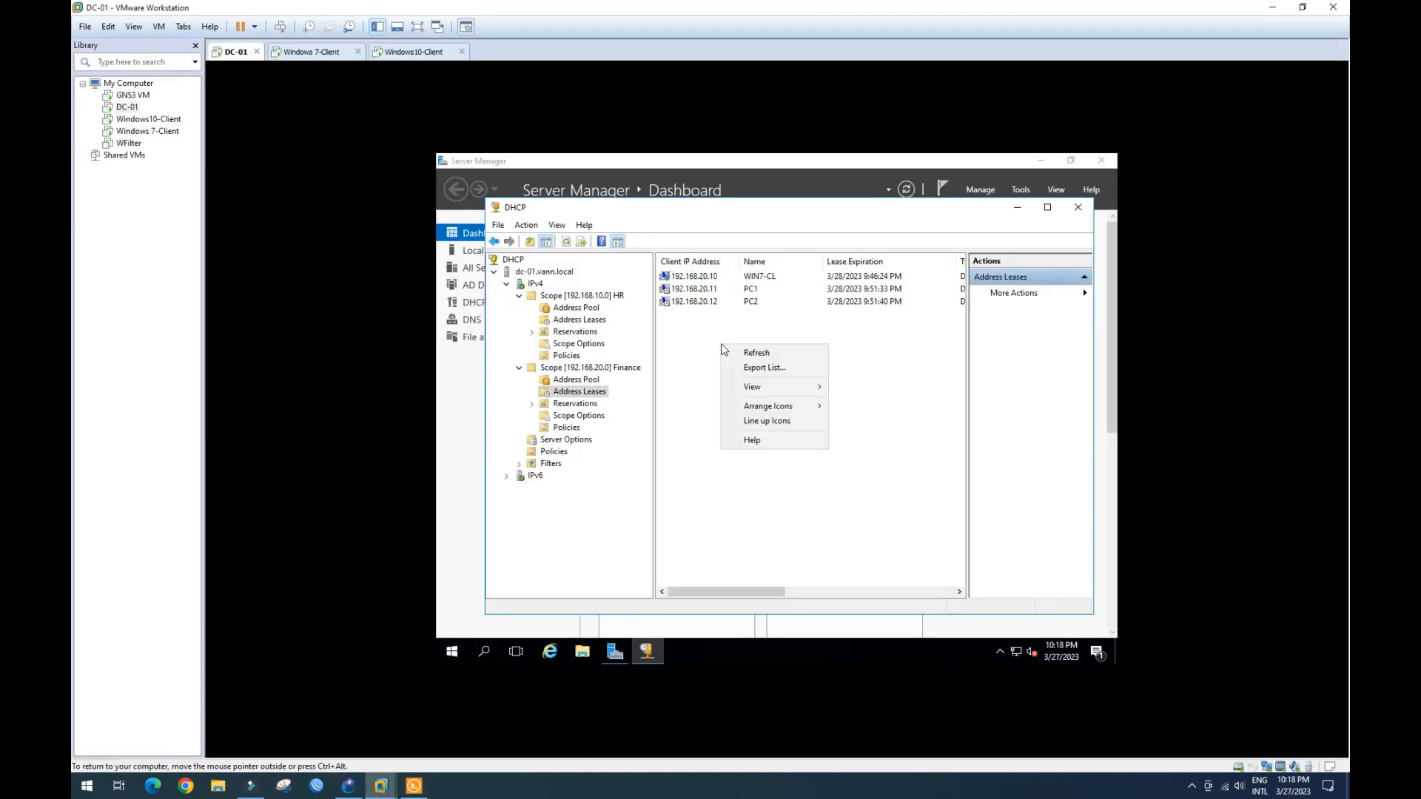
click(751, 353)
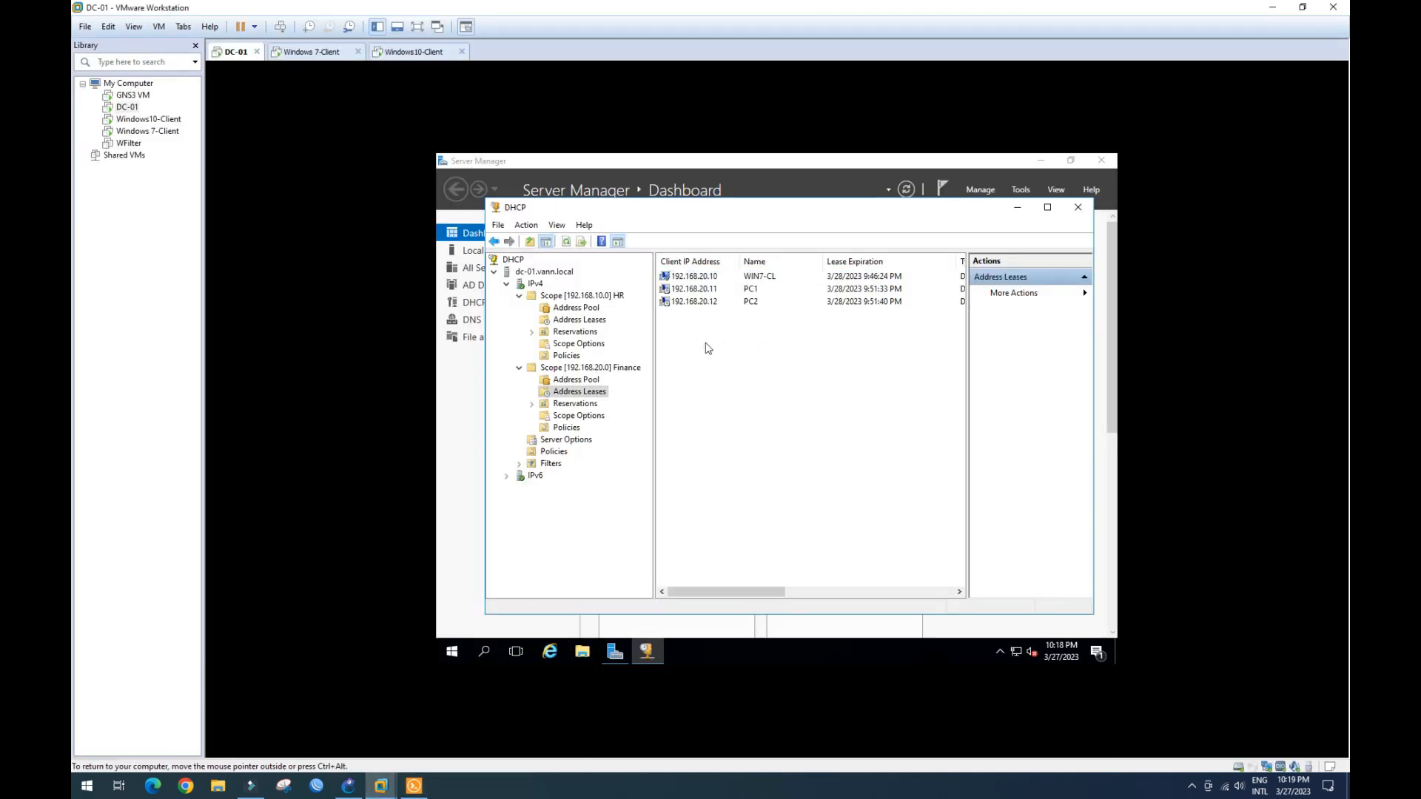
right_click(706, 344)
click(733, 353)
- Refresh the HR scope's leases and select PC2's new 192.168.10.11 entry
click(587, 321)
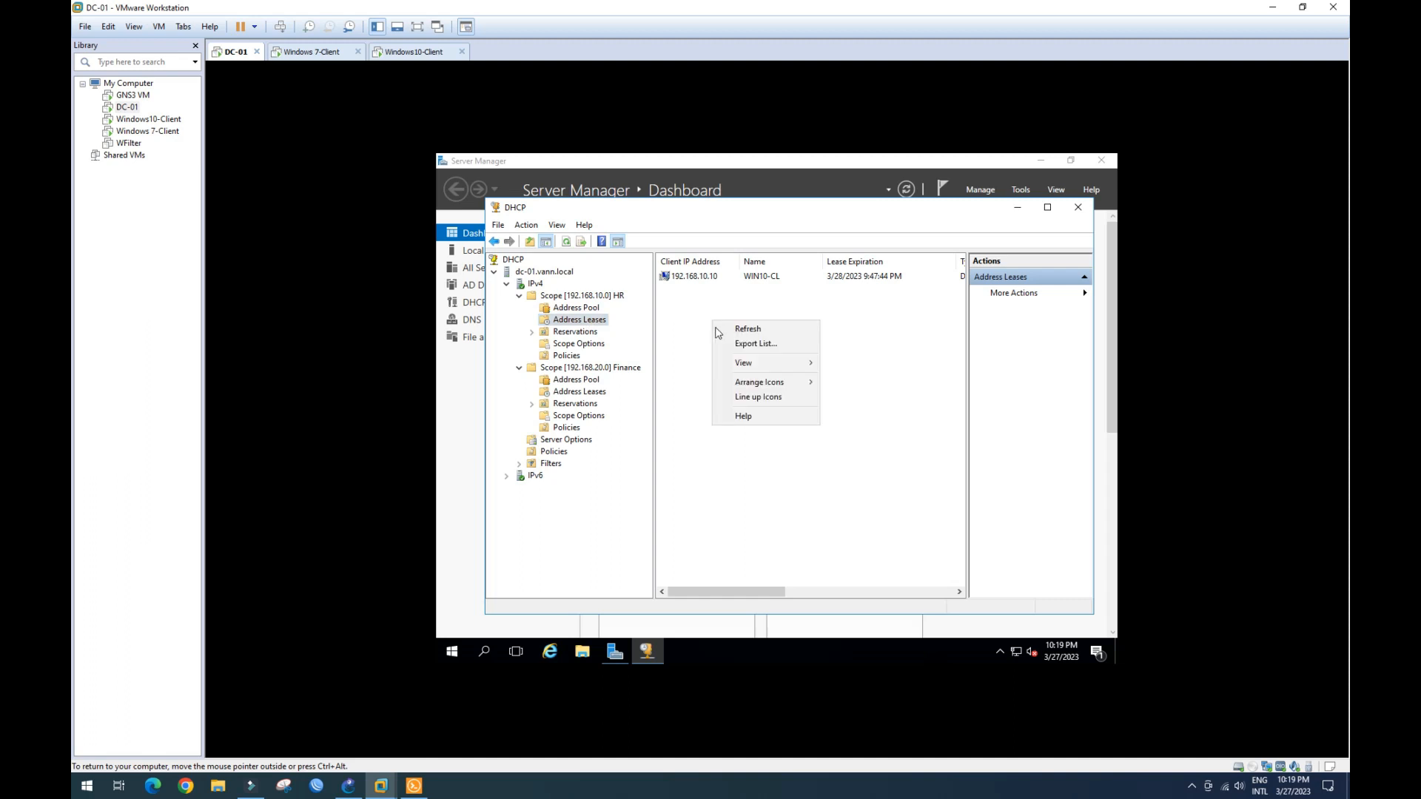
right_click(714, 324)
click(743, 331)
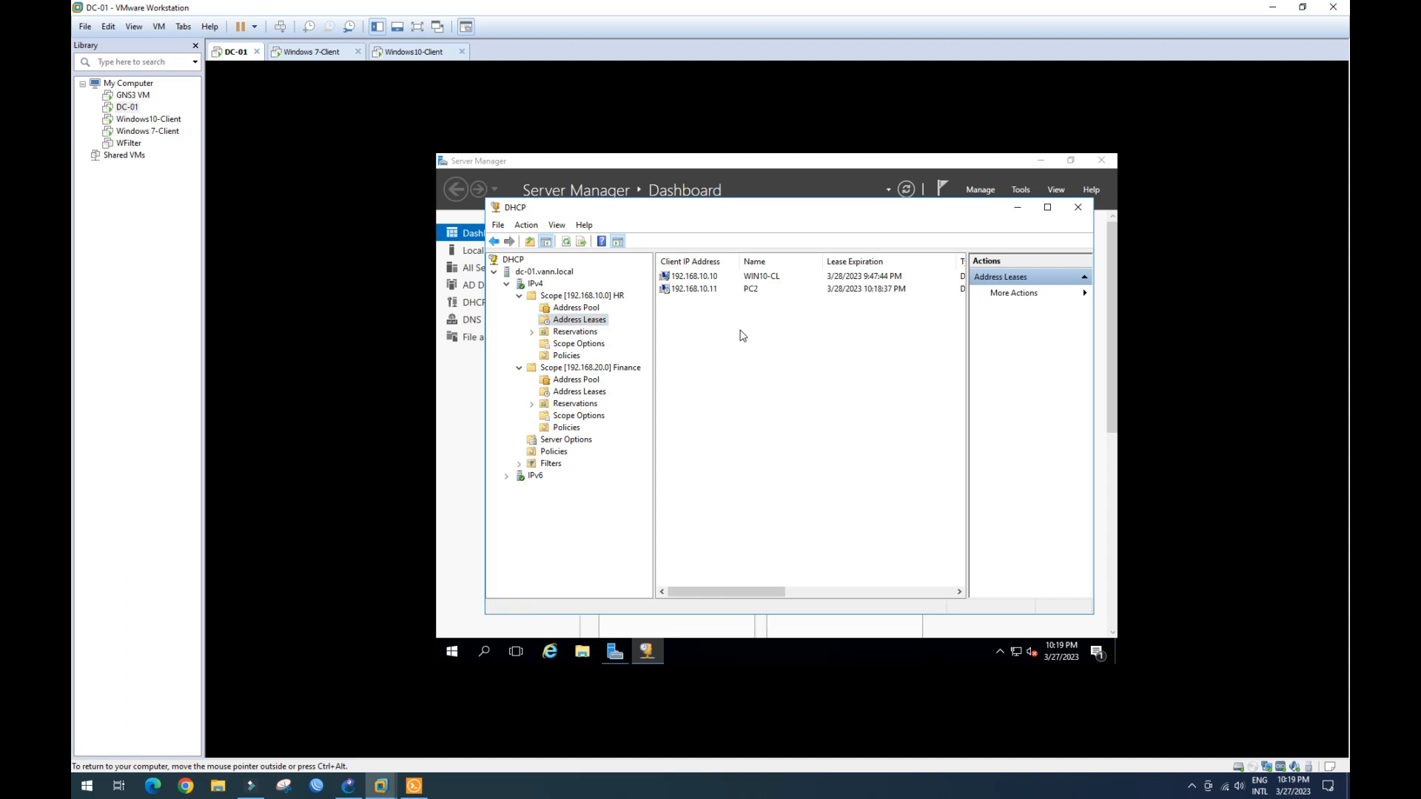
click(708, 292)
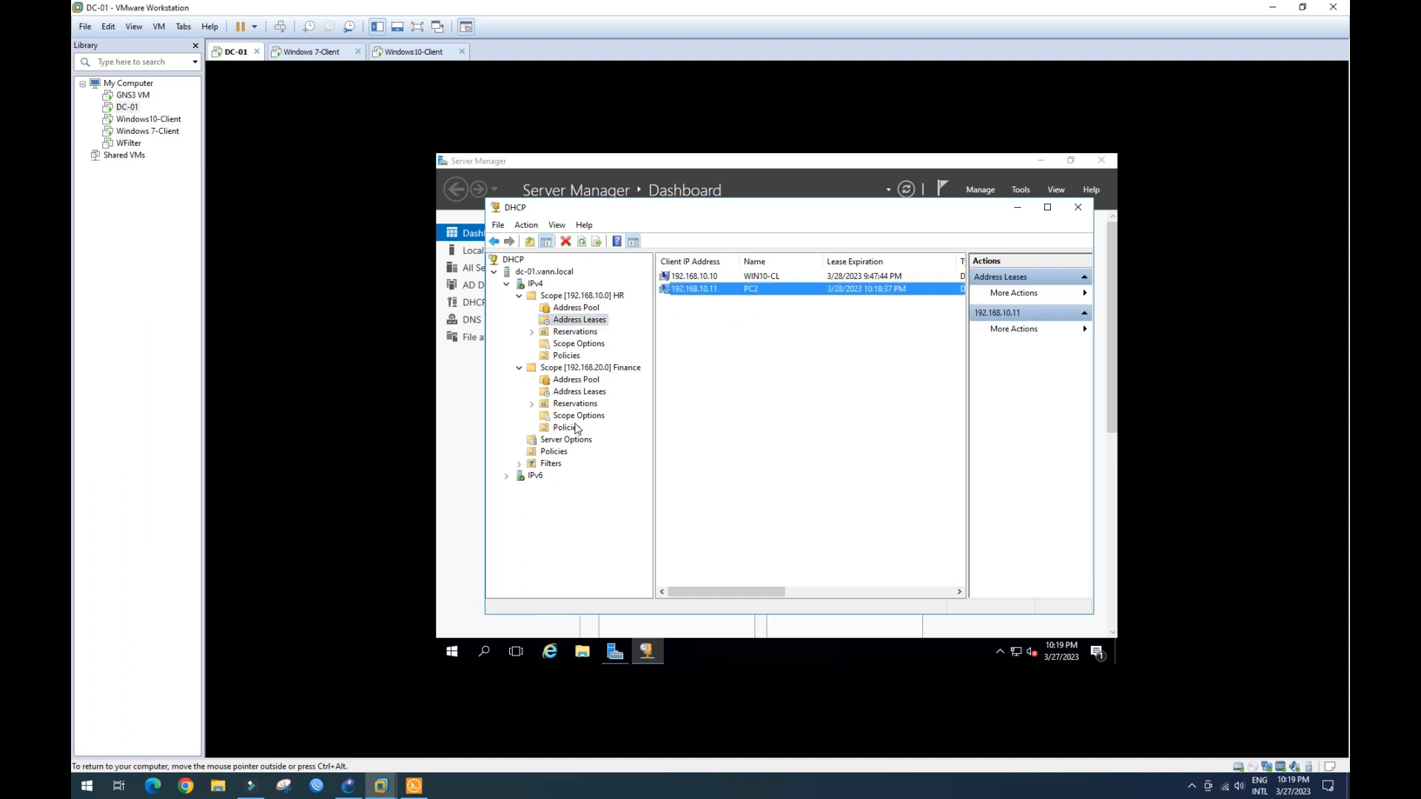
- Refresh the Finance scope's leases, recheck the HR scope, then return to GNS3
click(577, 394)
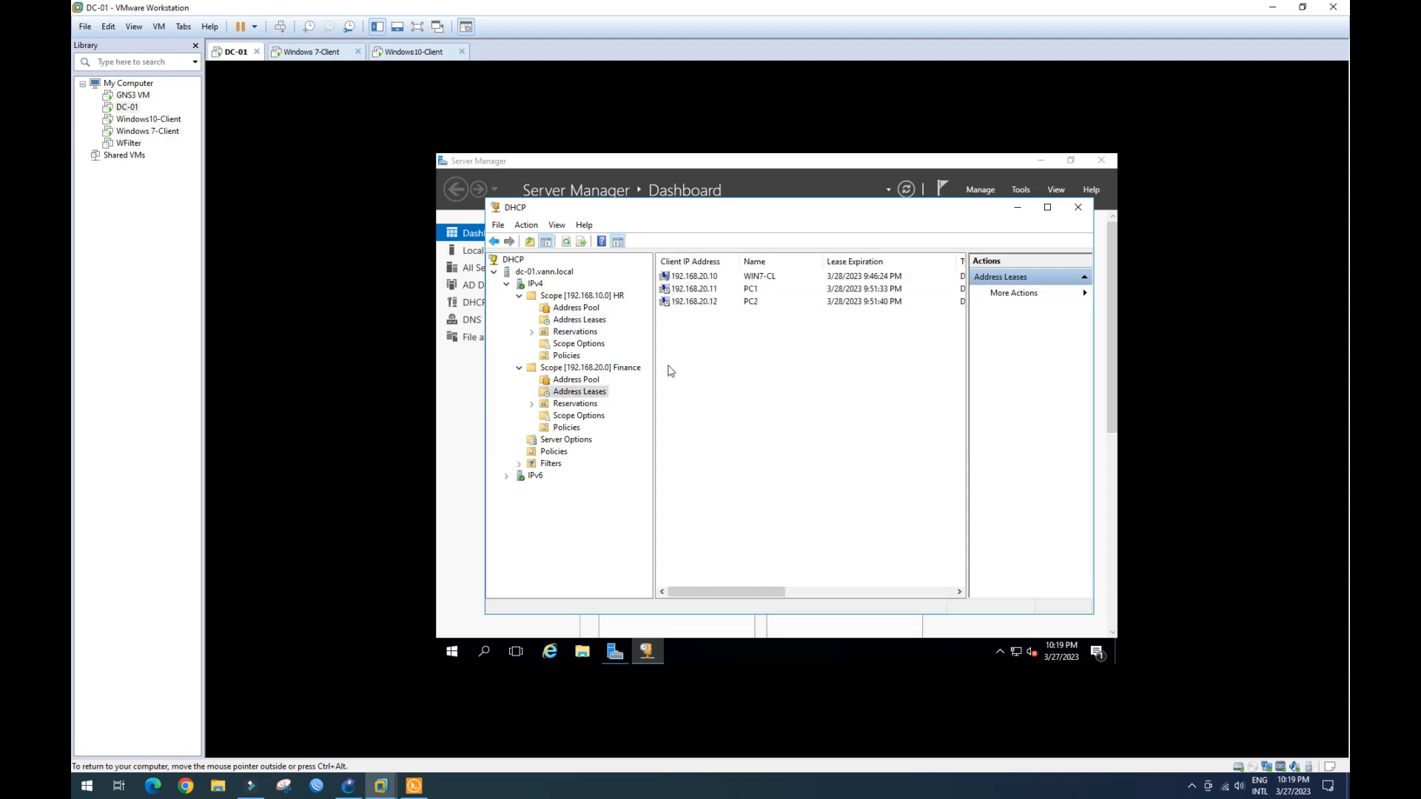
right_click(708, 342)
click(725, 354)
right_click(701, 348)
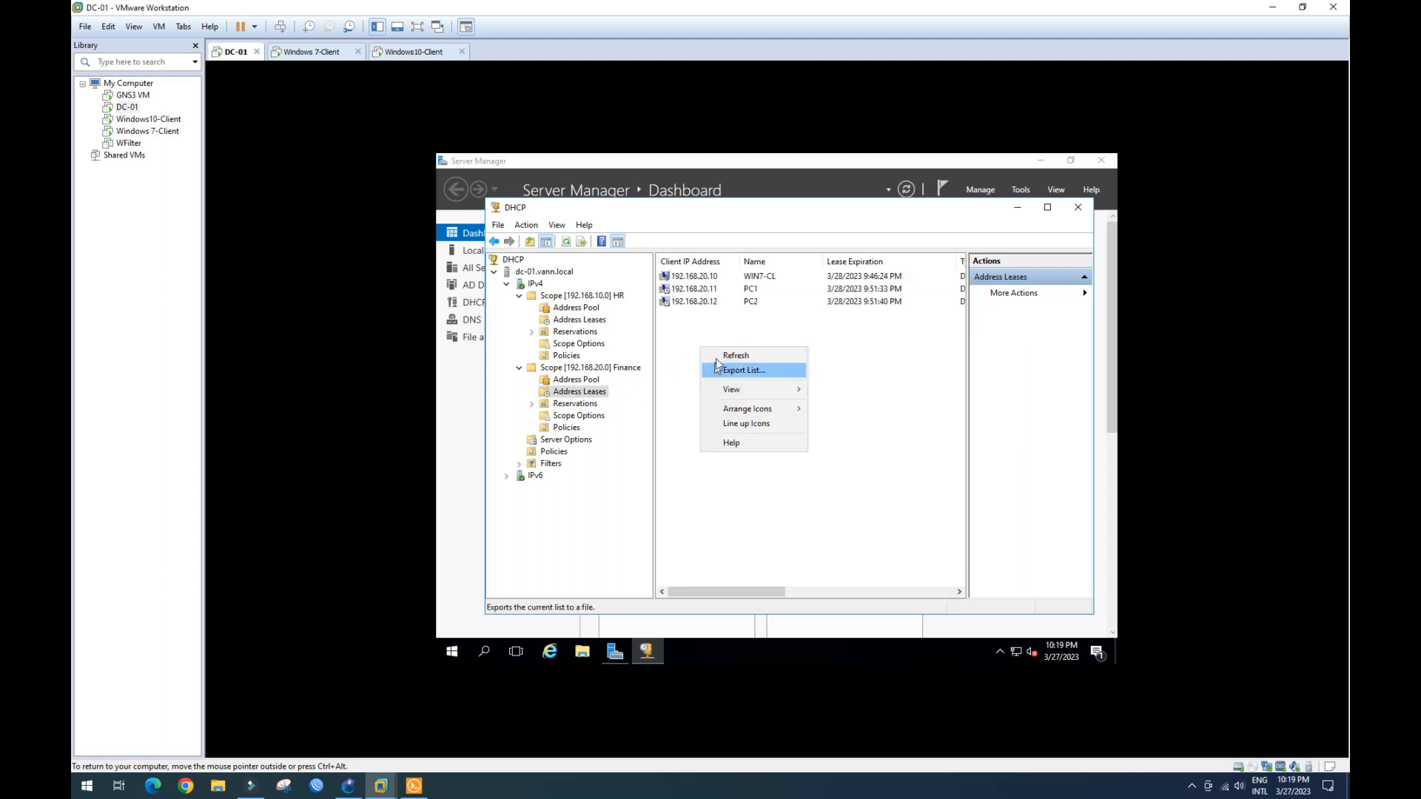
click(720, 356)
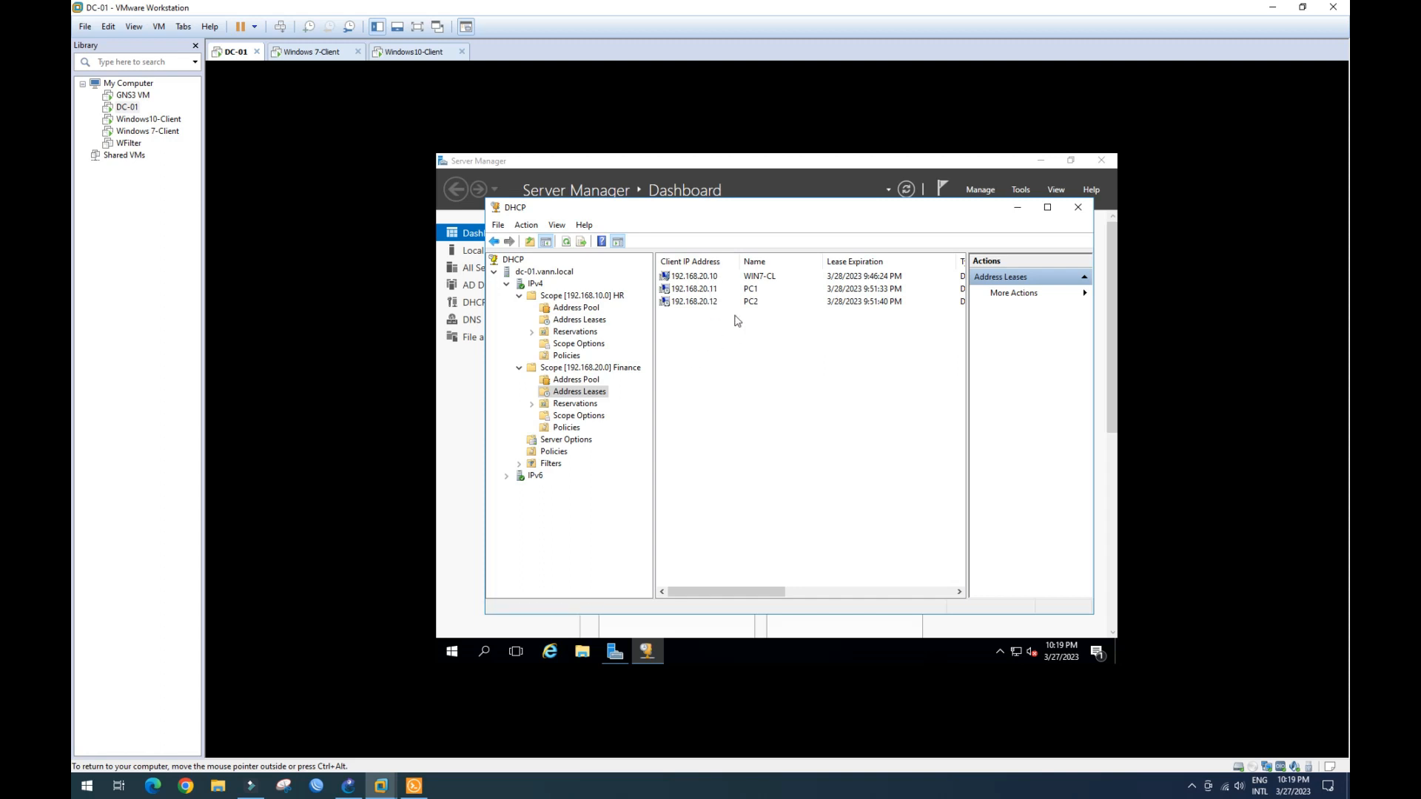
click(577, 321)
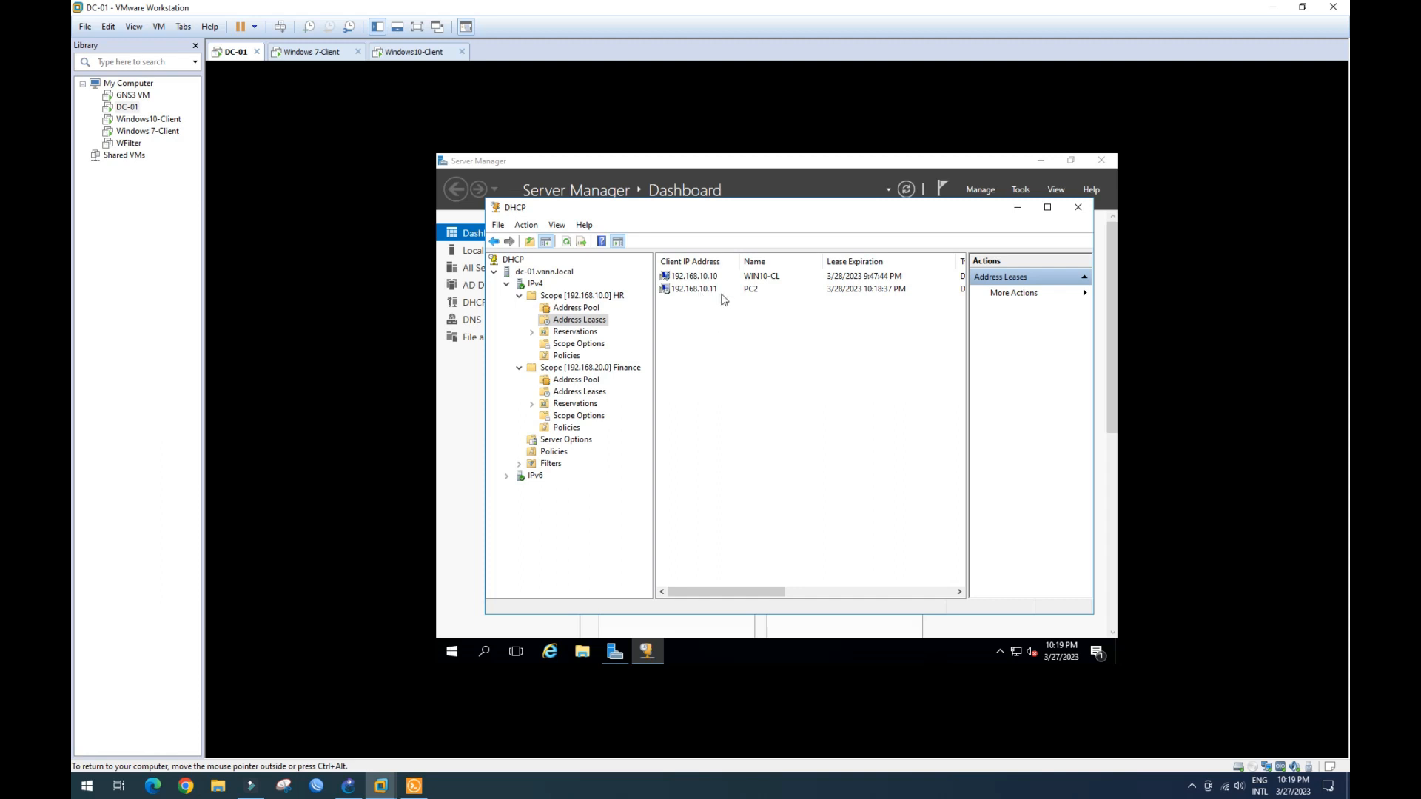
click(347, 786)
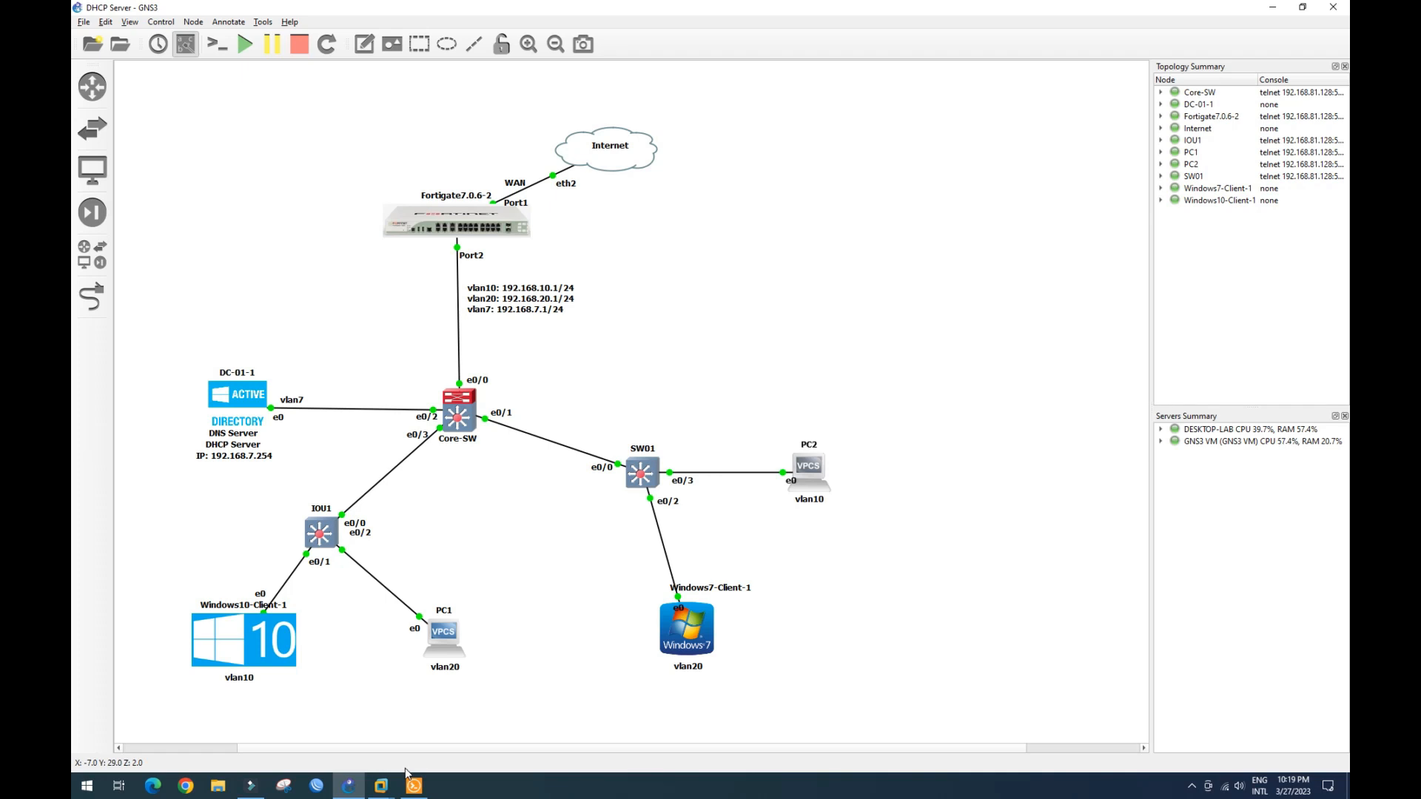
- Bring up the Windows10-Client VM, refresh its desktop and open a command prompt
click(381, 786)
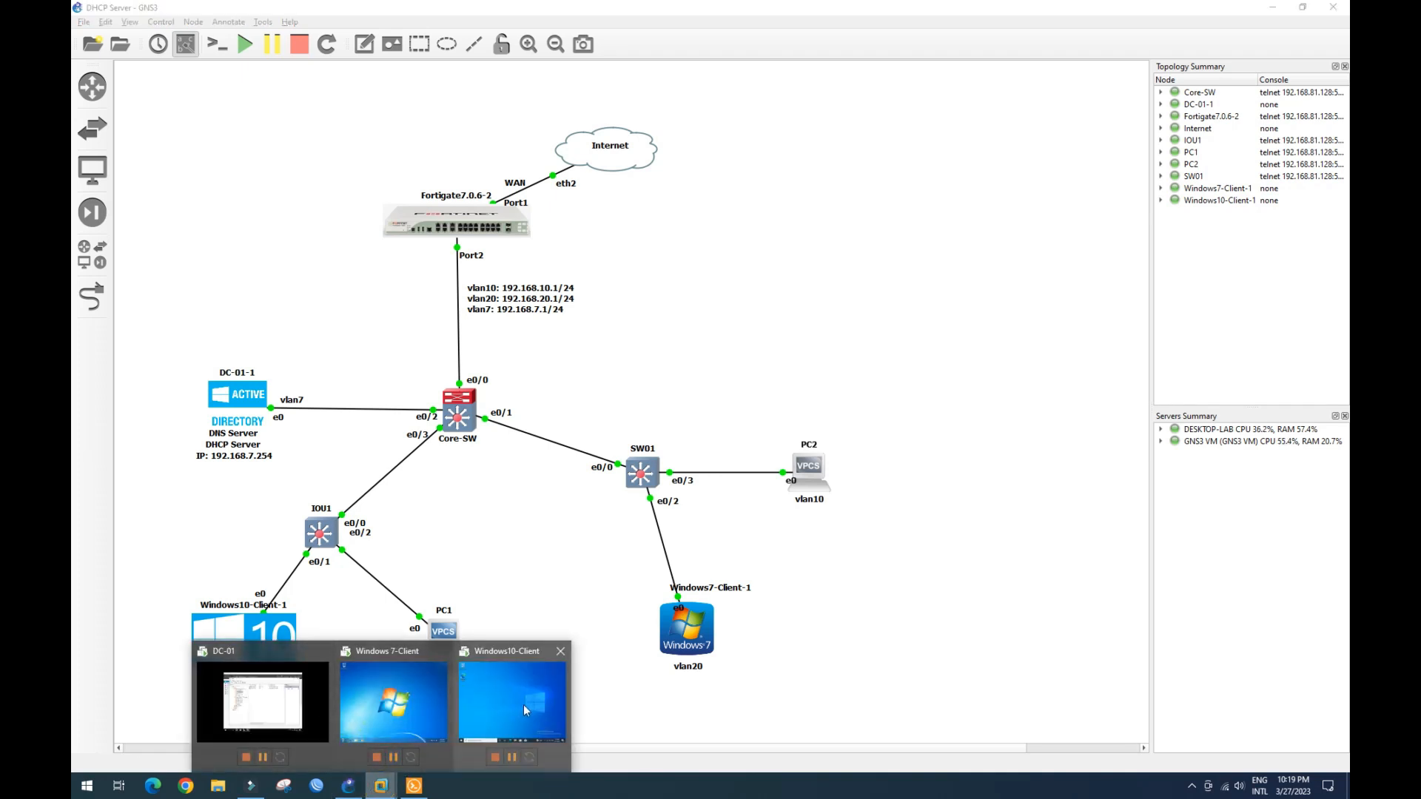
click(524, 705)
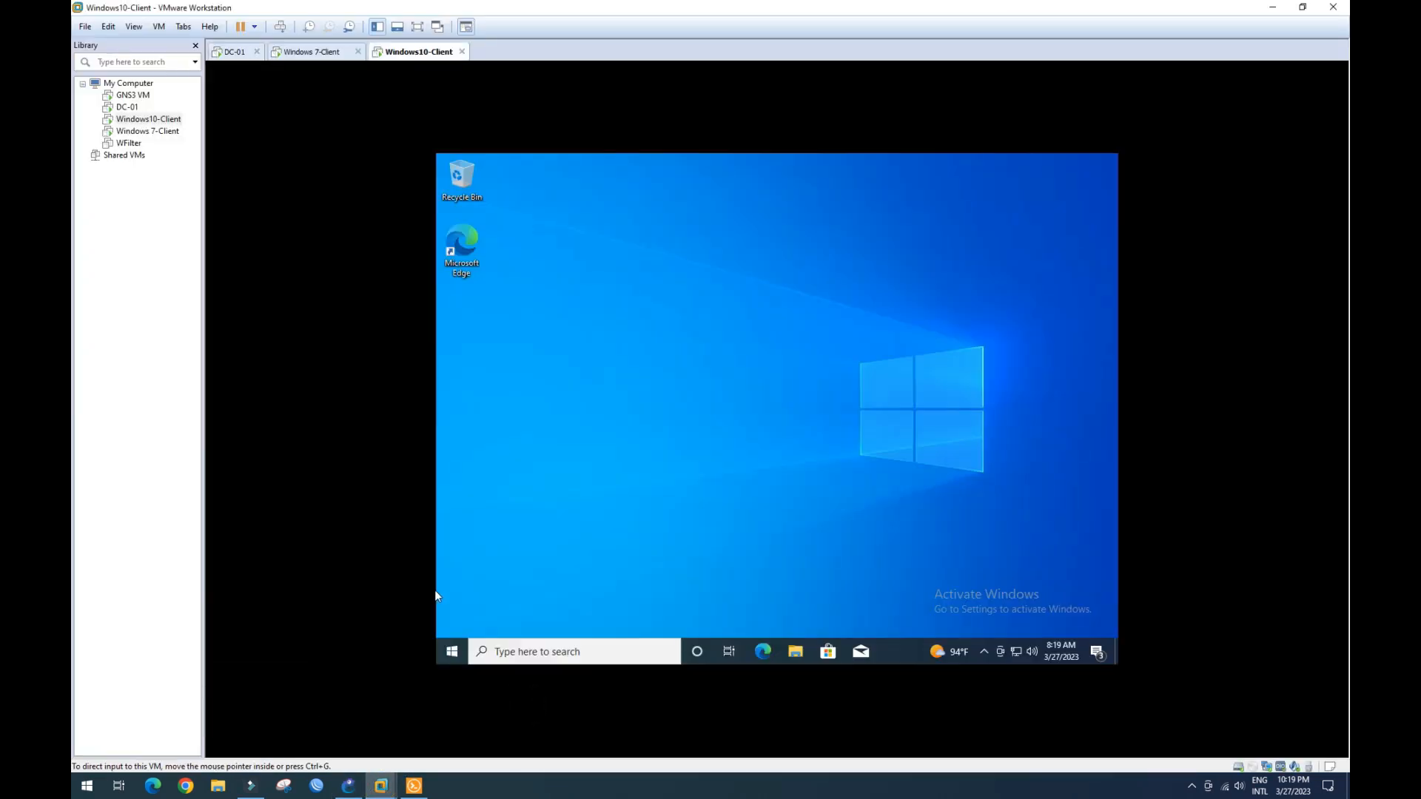
right_click(611, 340)
click(634, 381)
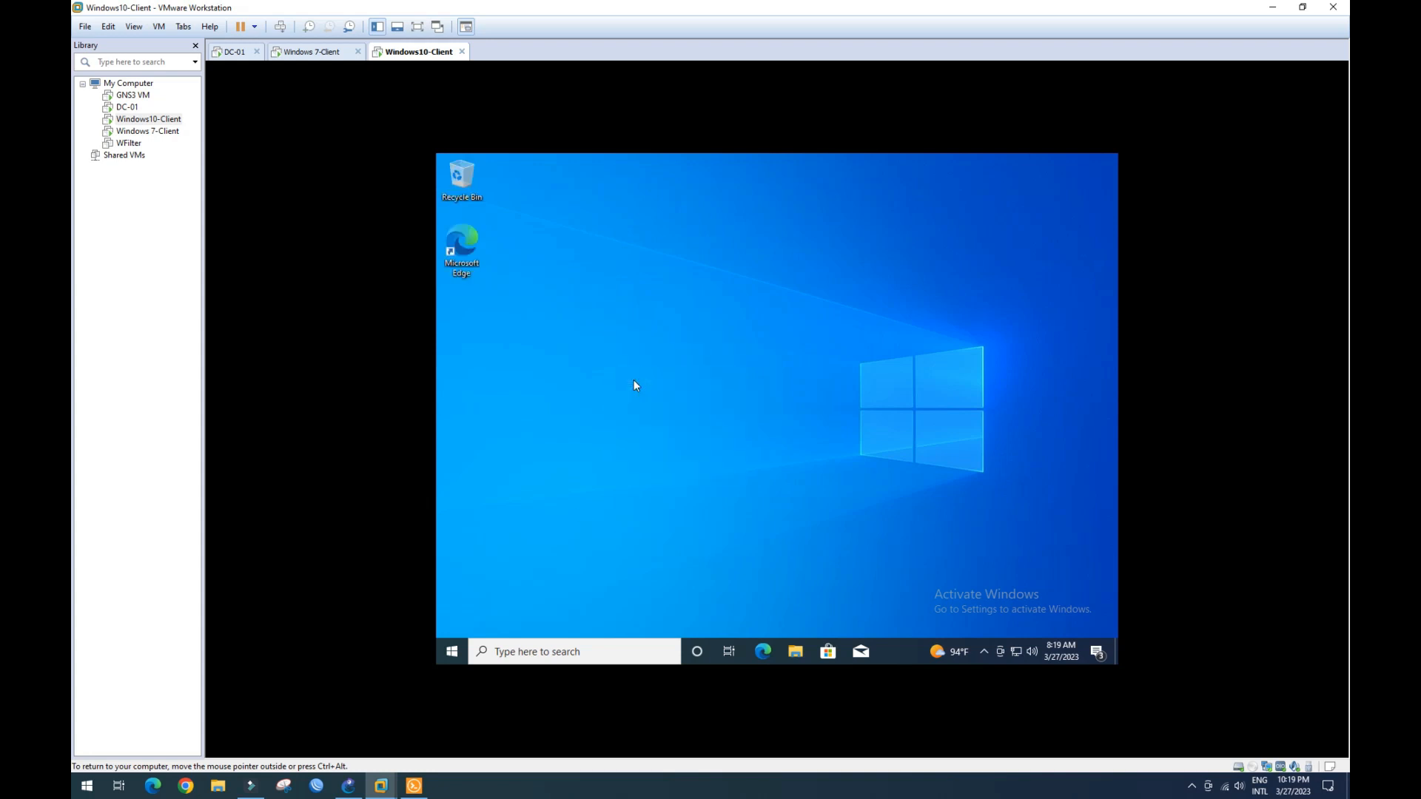
key(super+r)
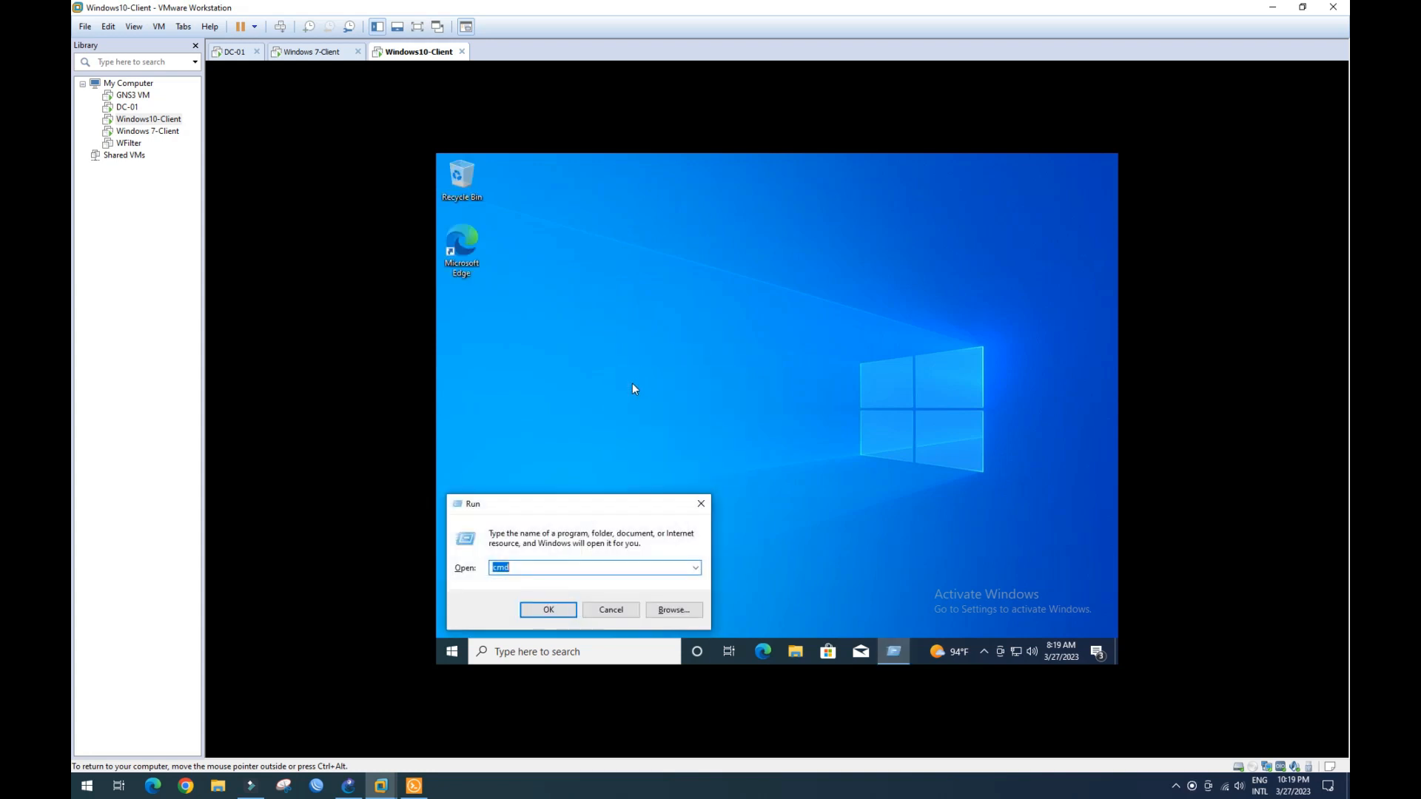
key(Return)
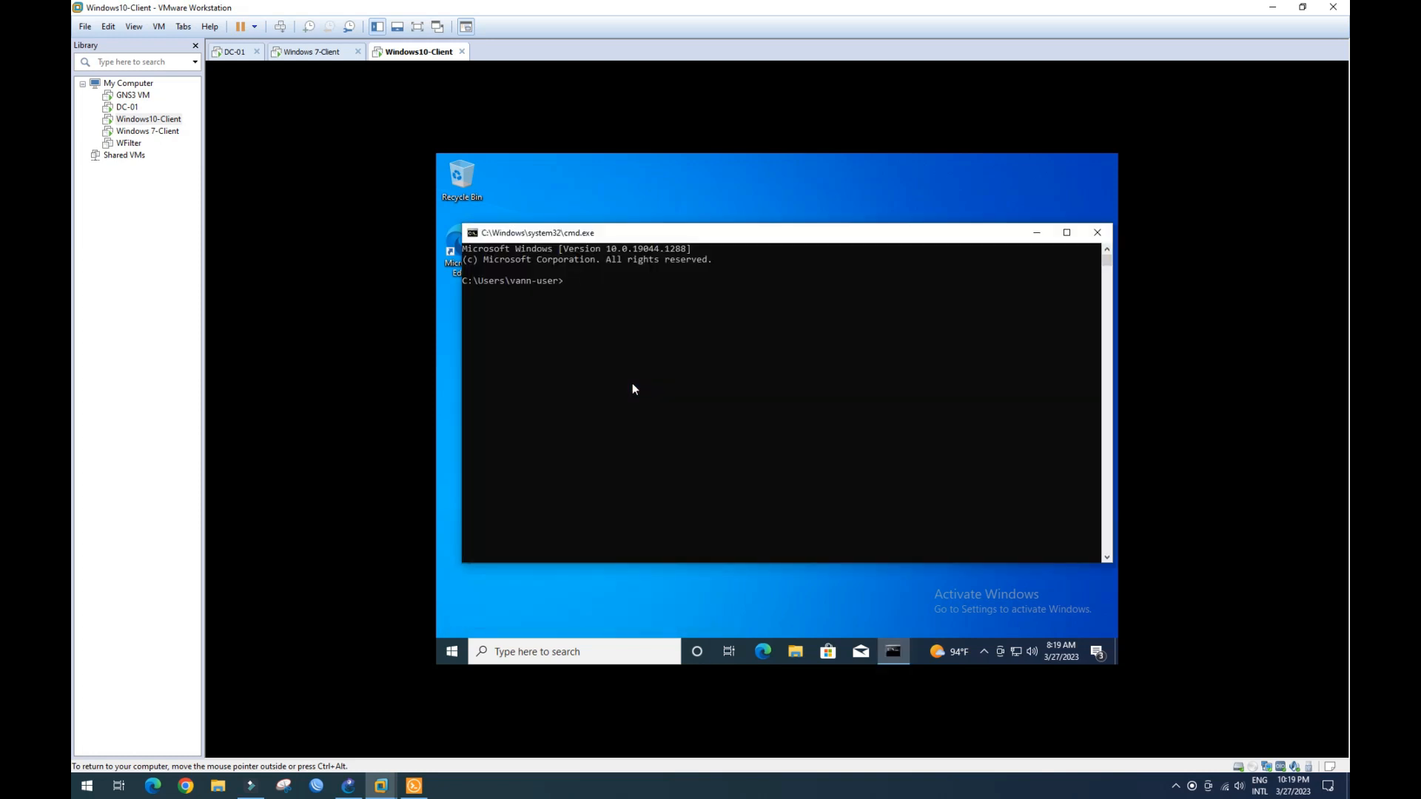
- Run ipconfig, ping 192.168.10.11 and google.com, then return to the GNS3 topology
text(ipconfig)
key(Return)
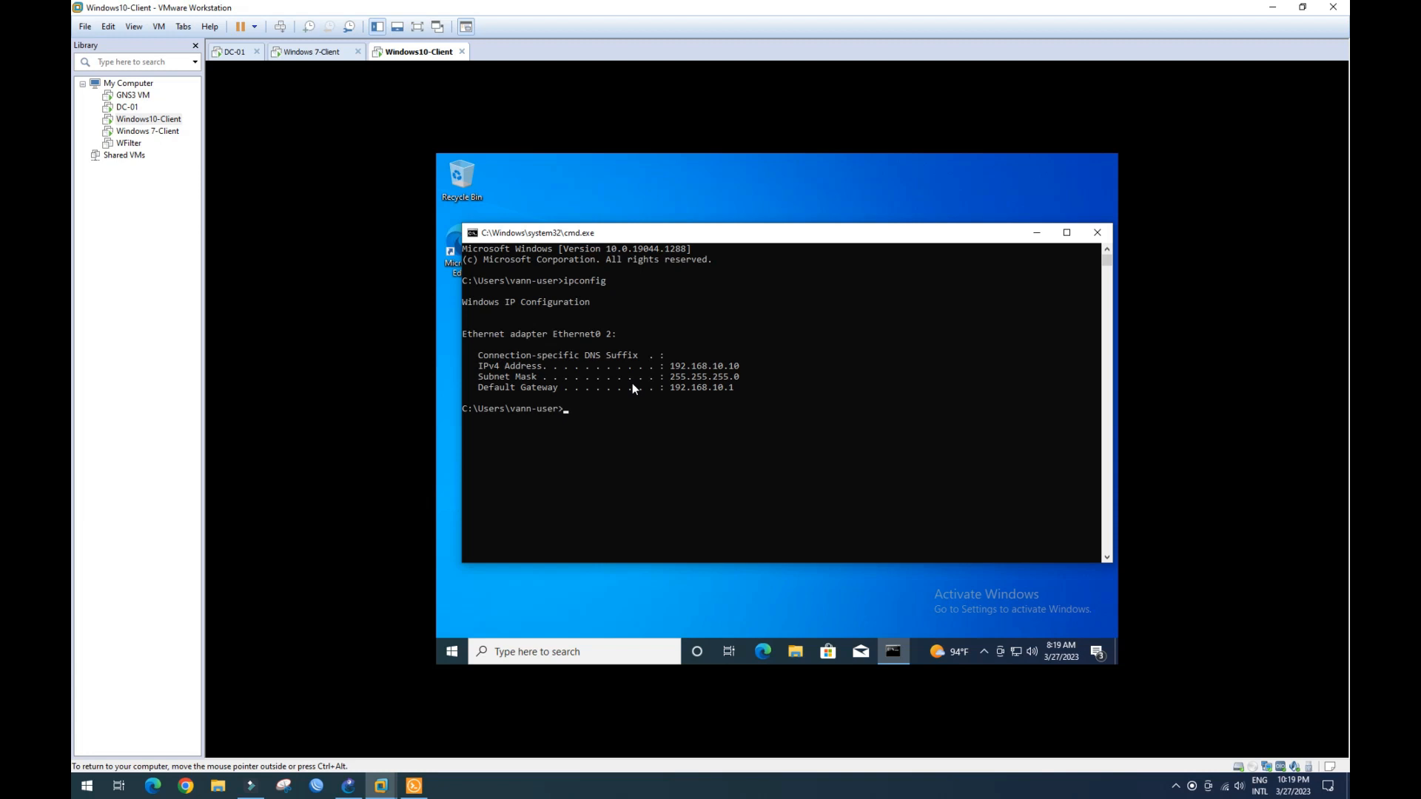
text(ping 192.168.10.11)
key(Return)
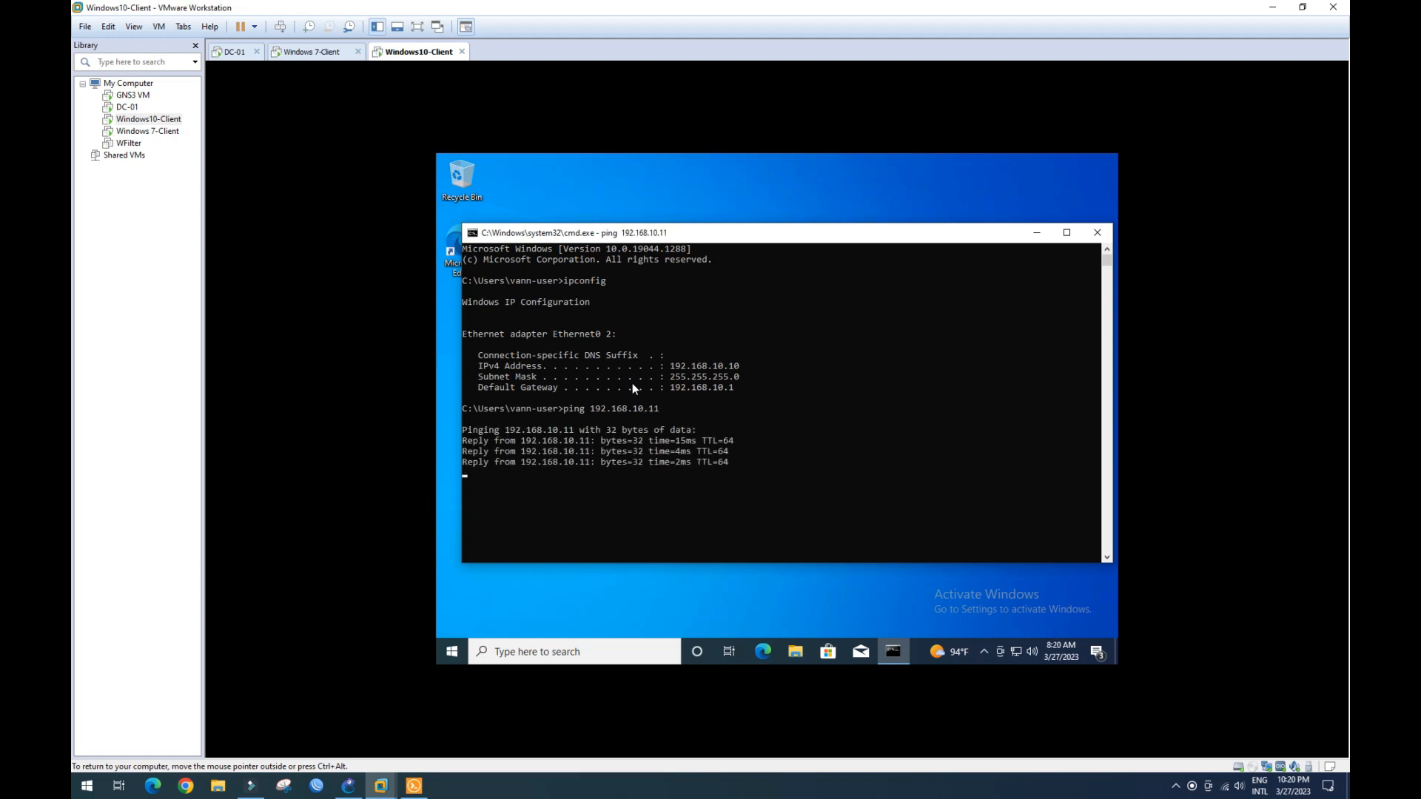
text(ping go)
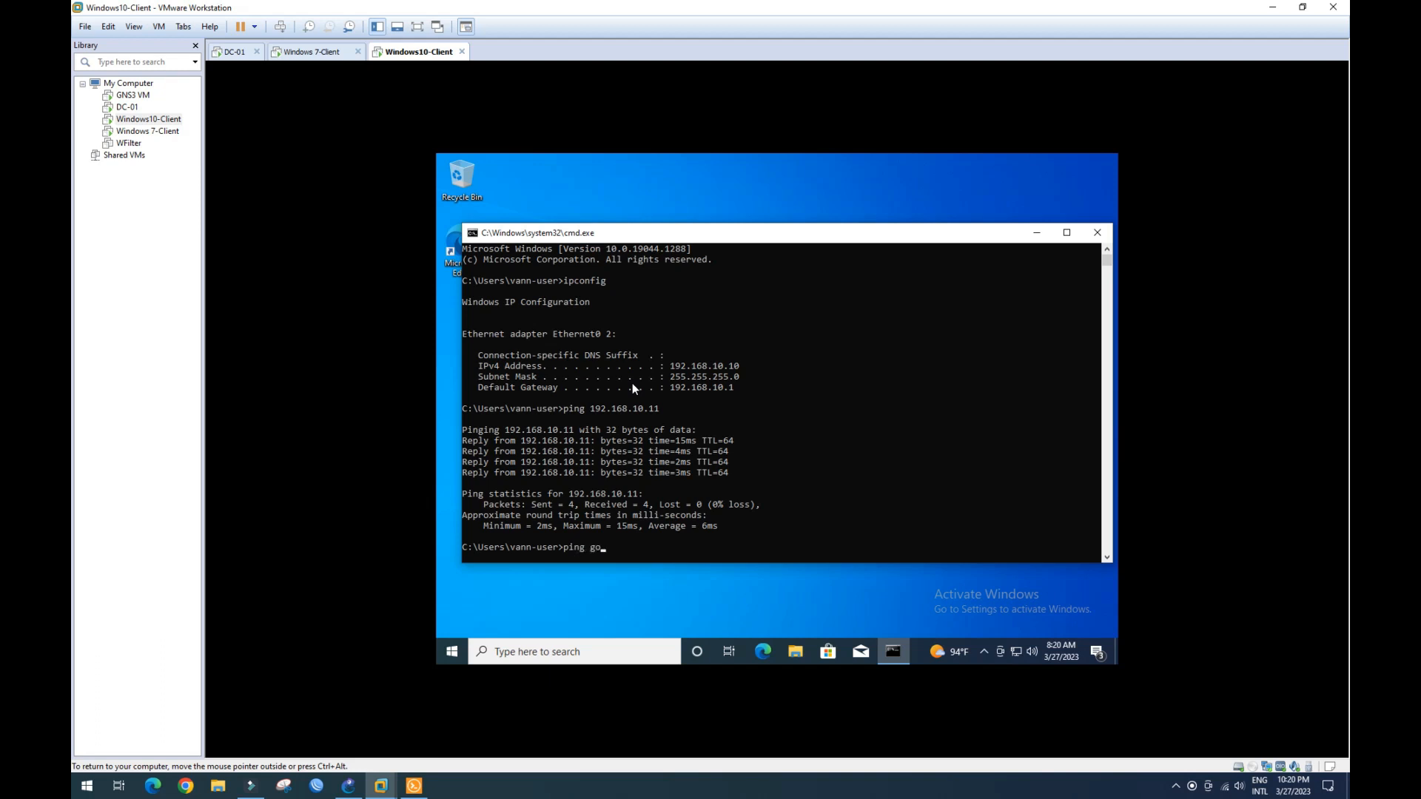
text(ogle.com)
key(Return)
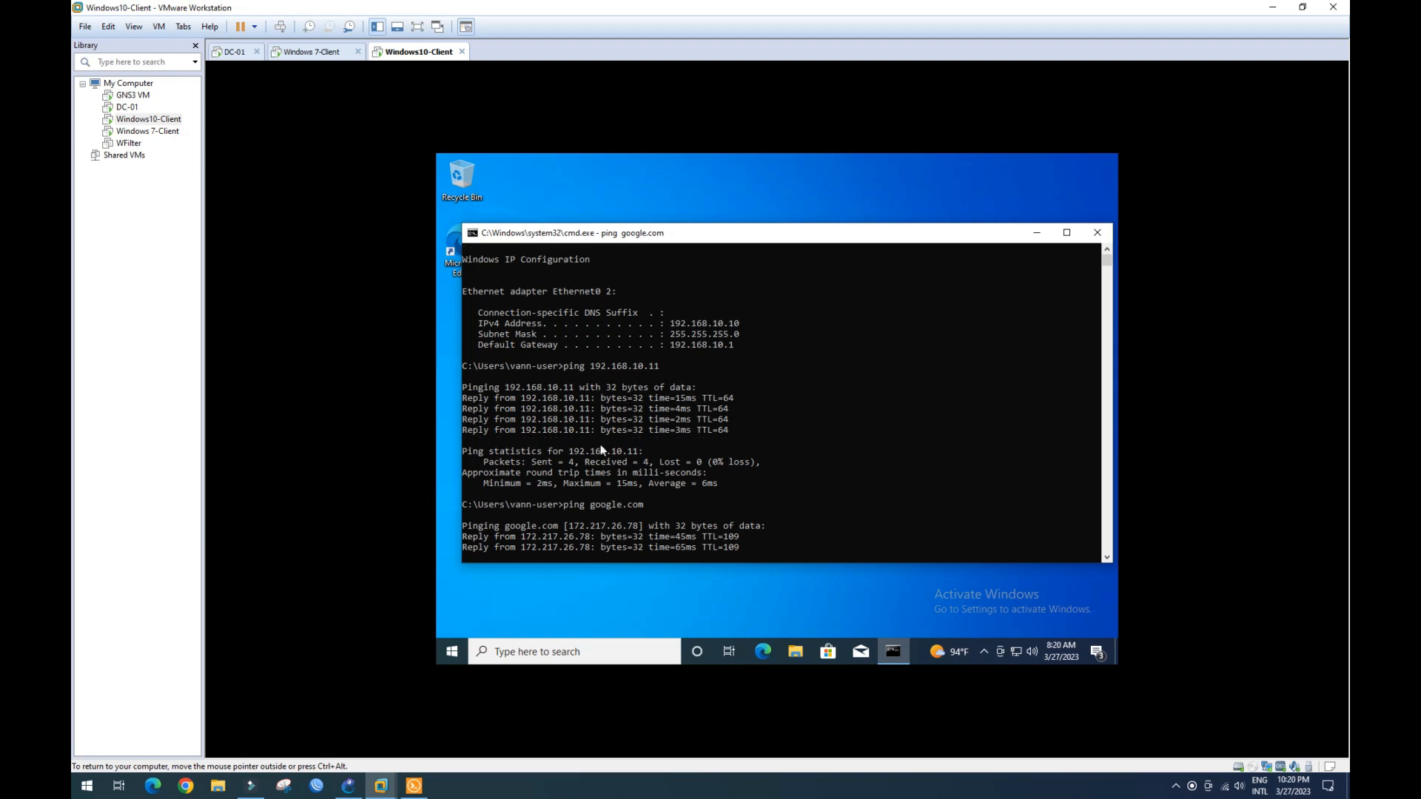
click(349, 783)
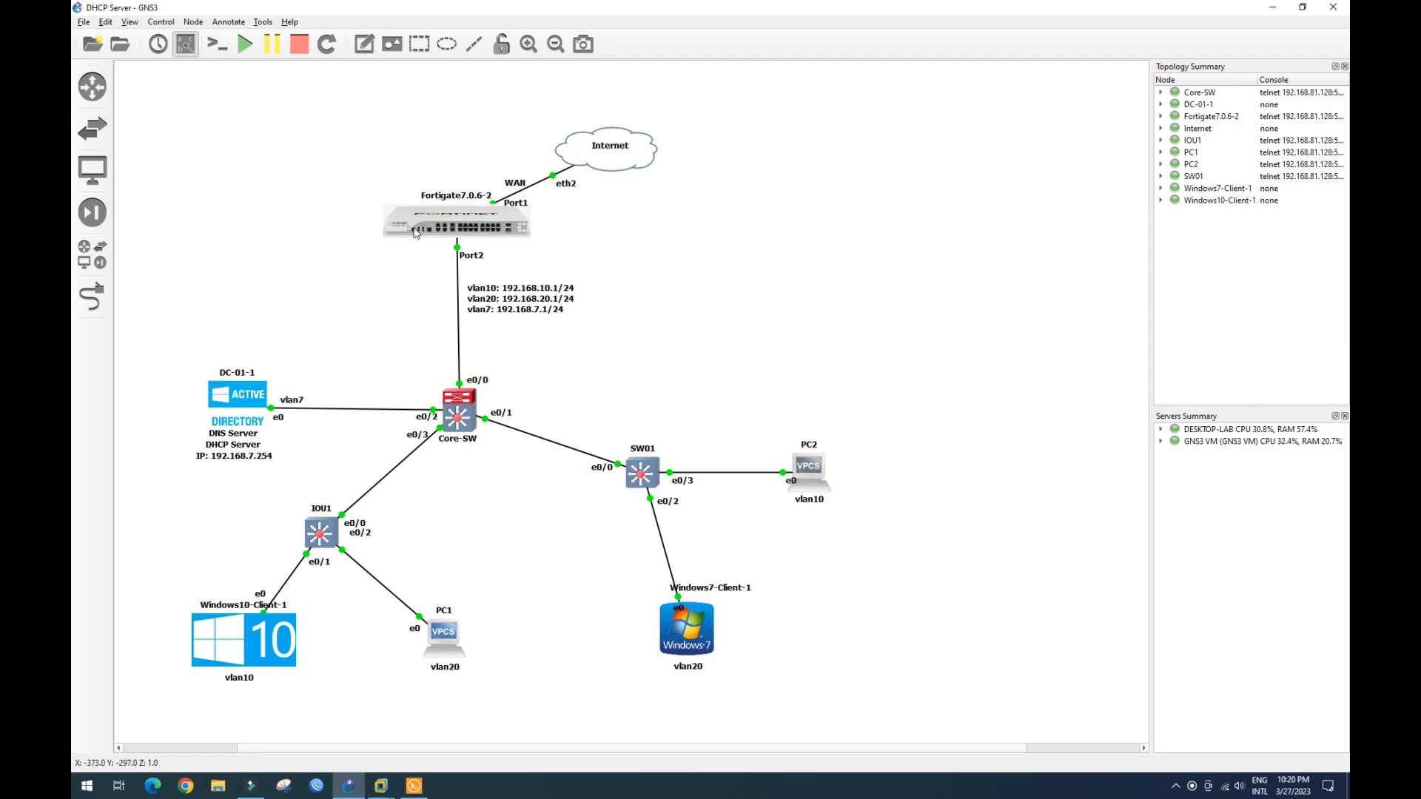
- Log in to the FortiGate web UI at 192.168.1.2 in Chrome
click(187, 787)
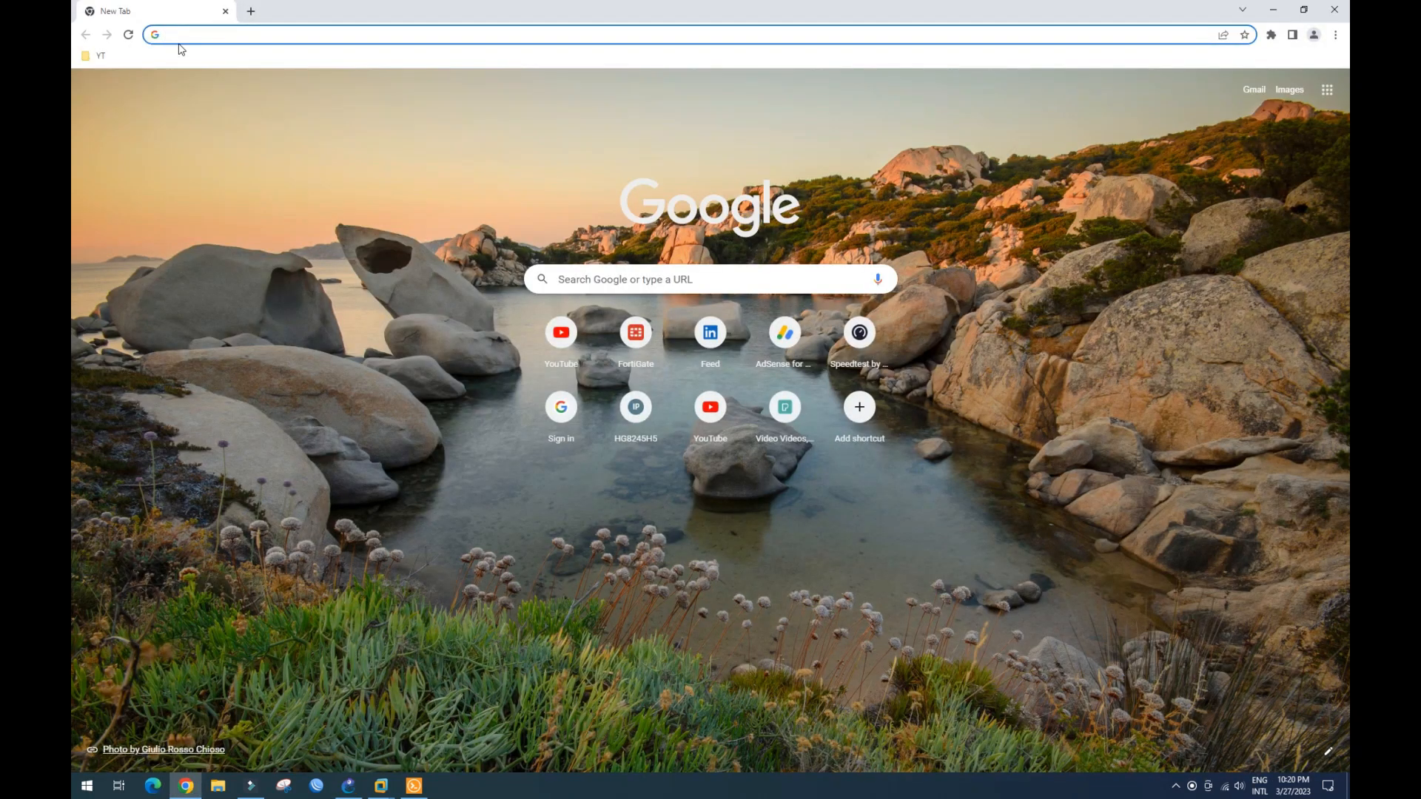
text(192.168.1.2)
key(Return)
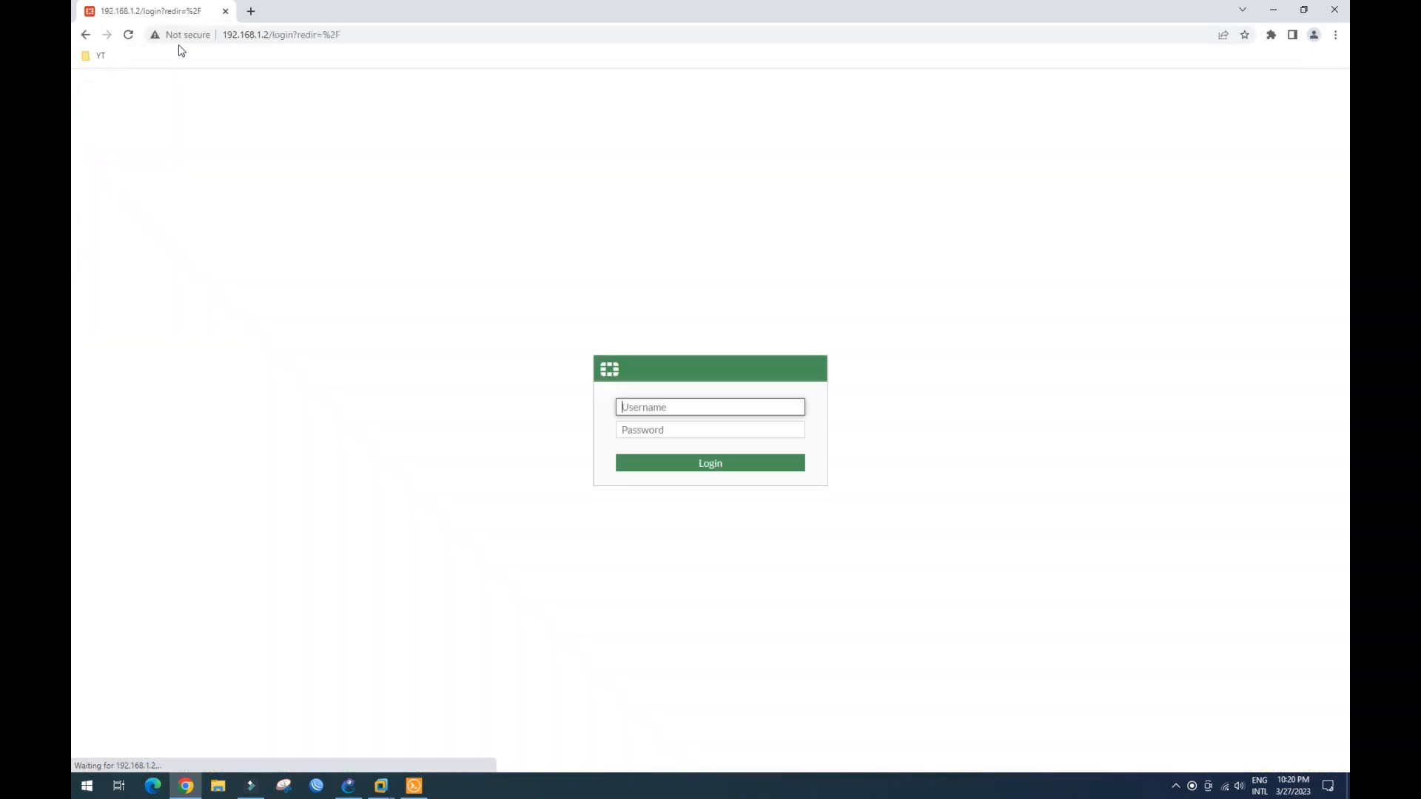
text(admin)
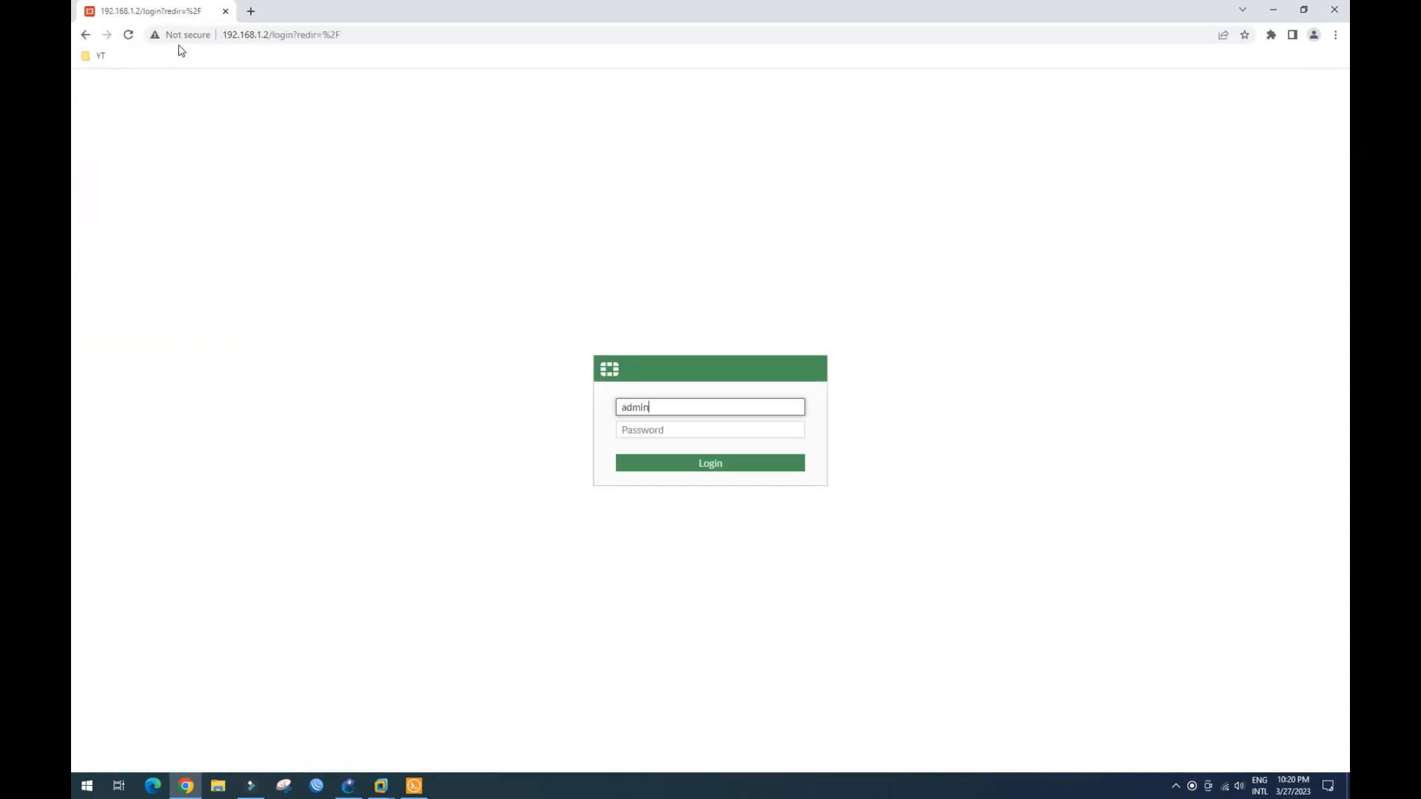
key(Tab)
text(•)
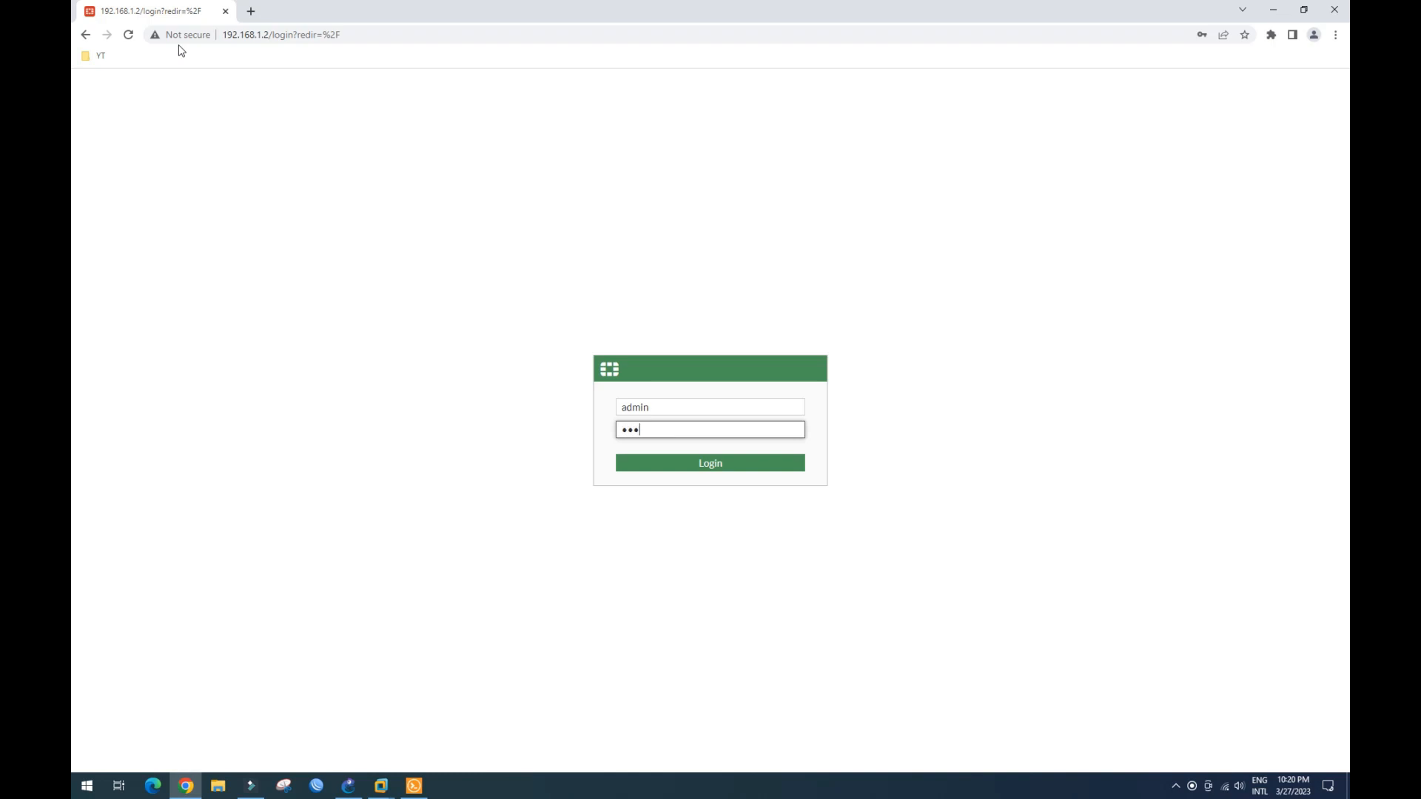
text(••••)
key(Return)
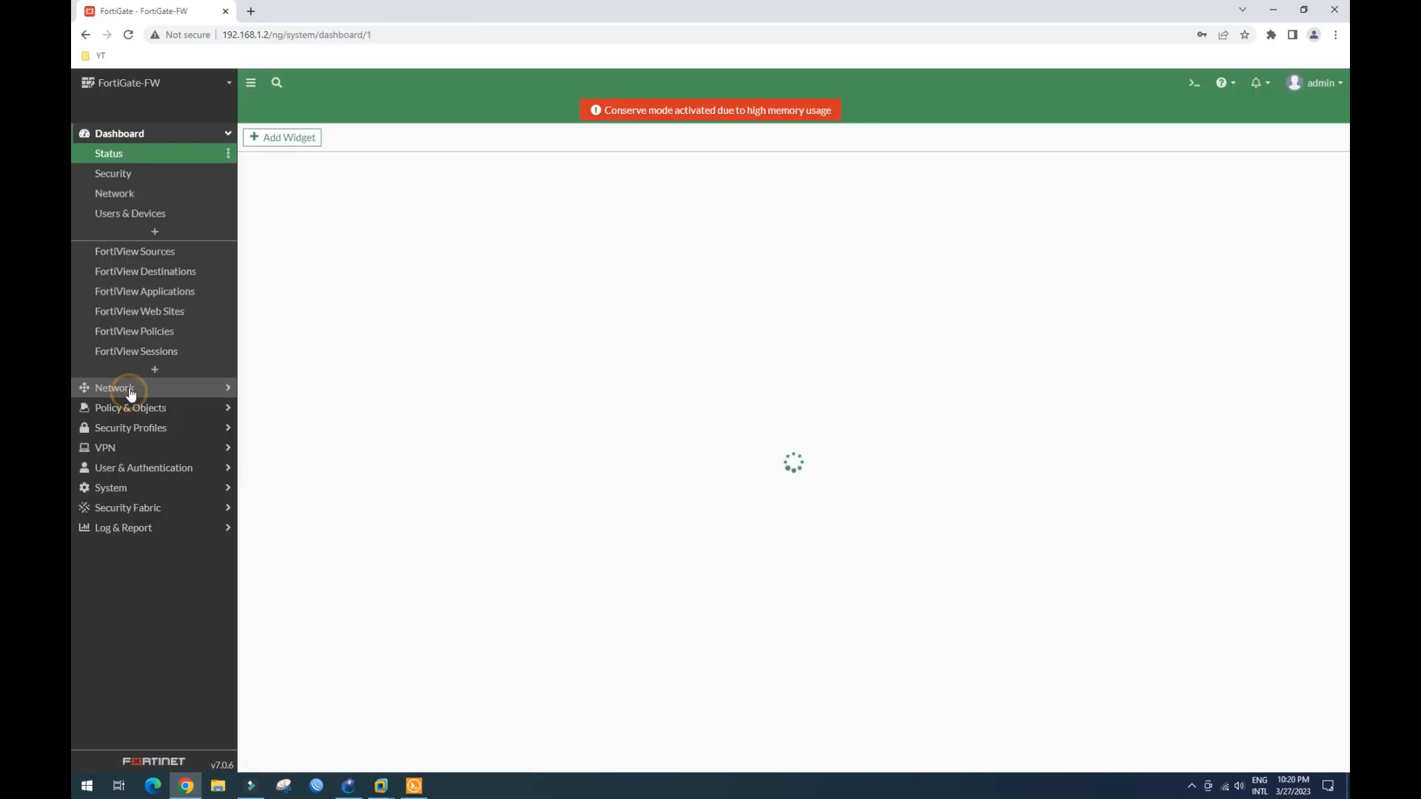
- View Network > Interfaces with LOCAL-LAN (port2) expanded to show its VLANs
click(130, 389)
click(141, 175)
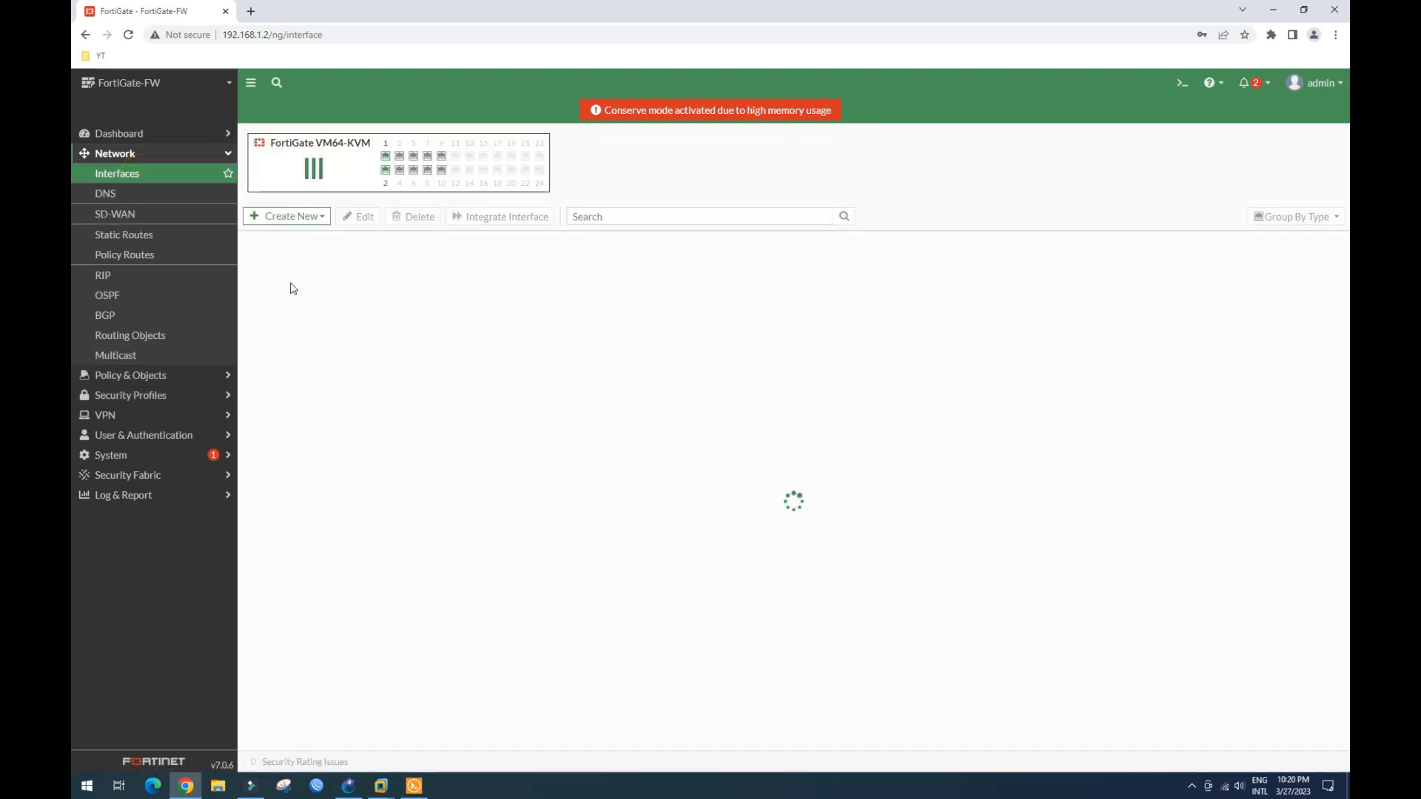
click(248, 345)
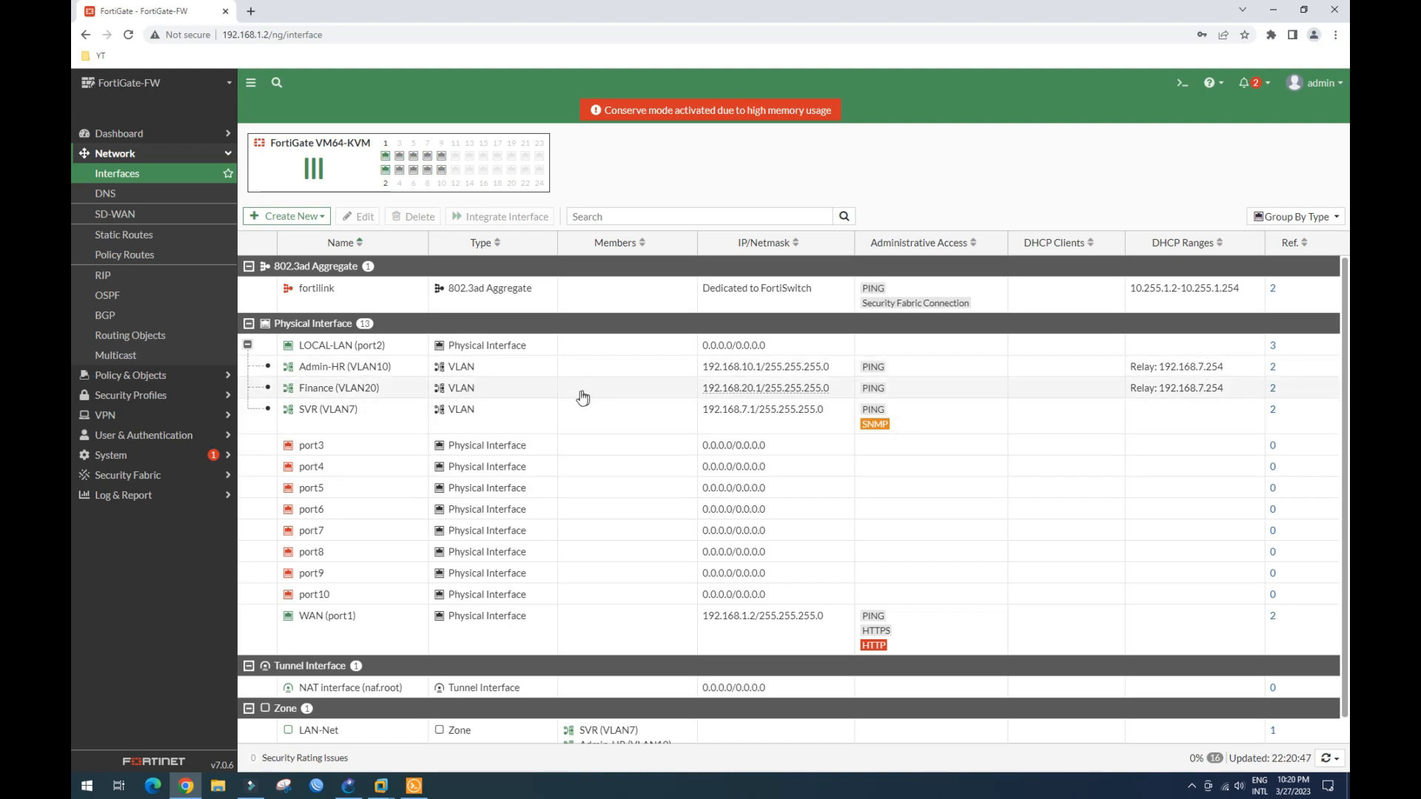
scroll(476, 444, down, 1)
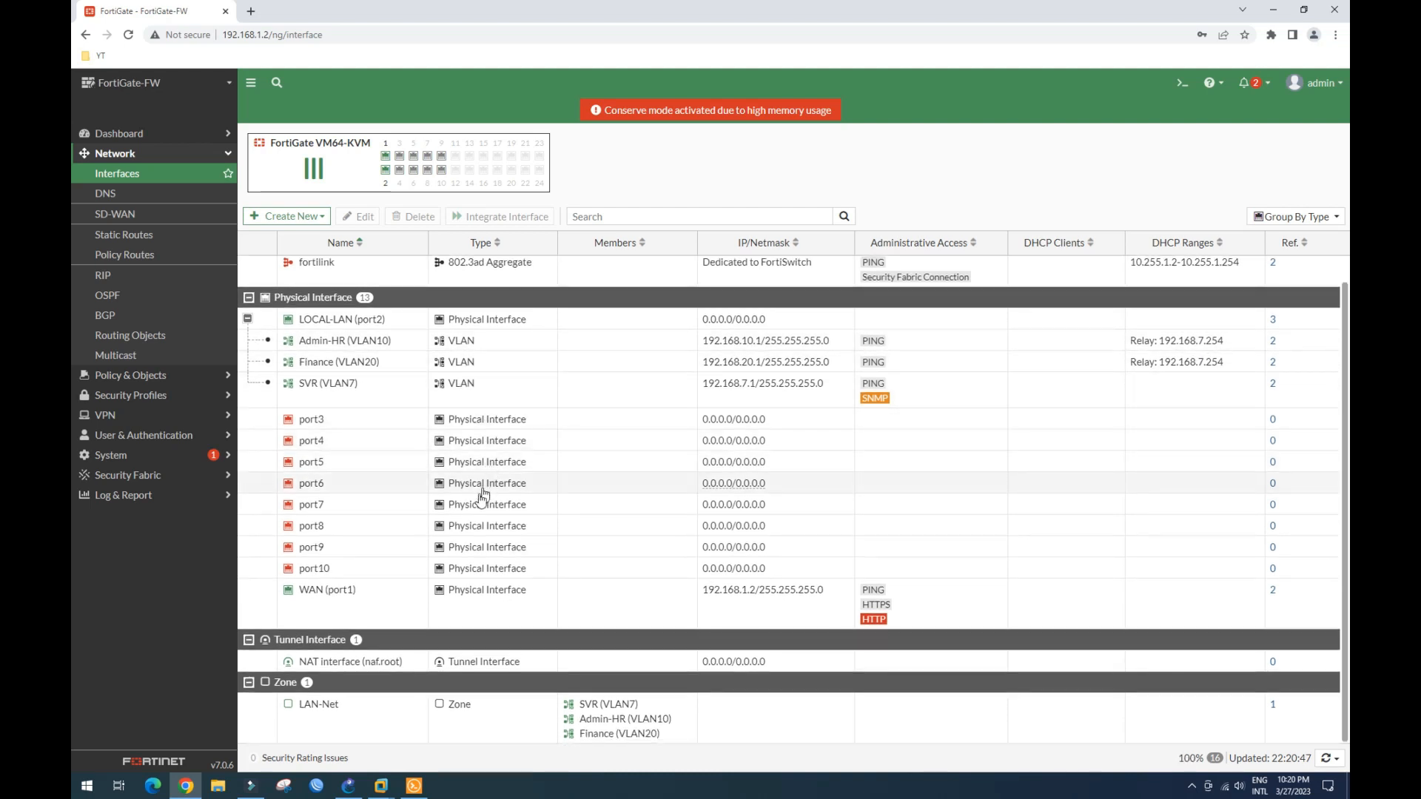
scroll(471, 614, up, 1)
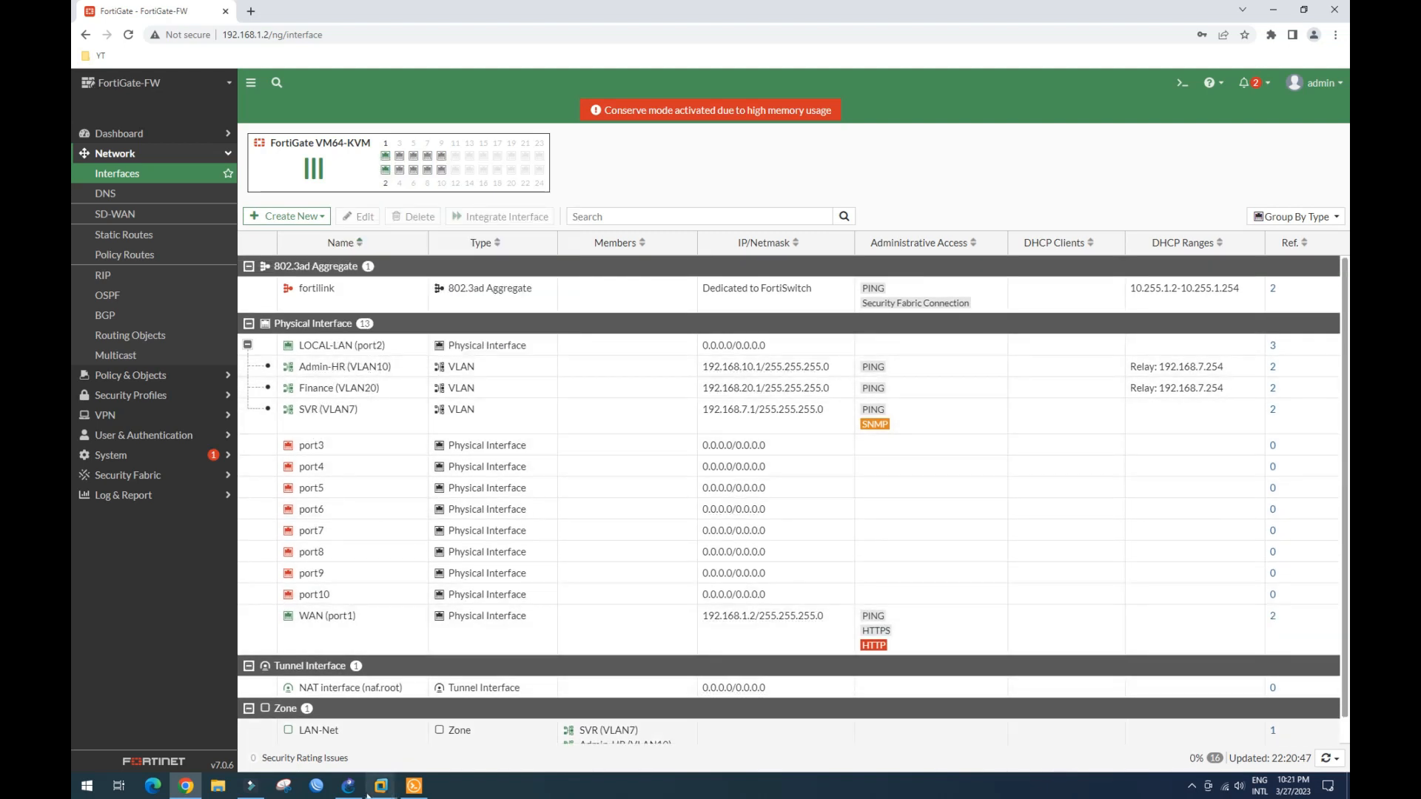
- Check DC-01's DHCP leases for WIN10-CL (192.168.10.10) and PC2 (192.168.10.11), then return to GNS3
mouse_move(384, 790)
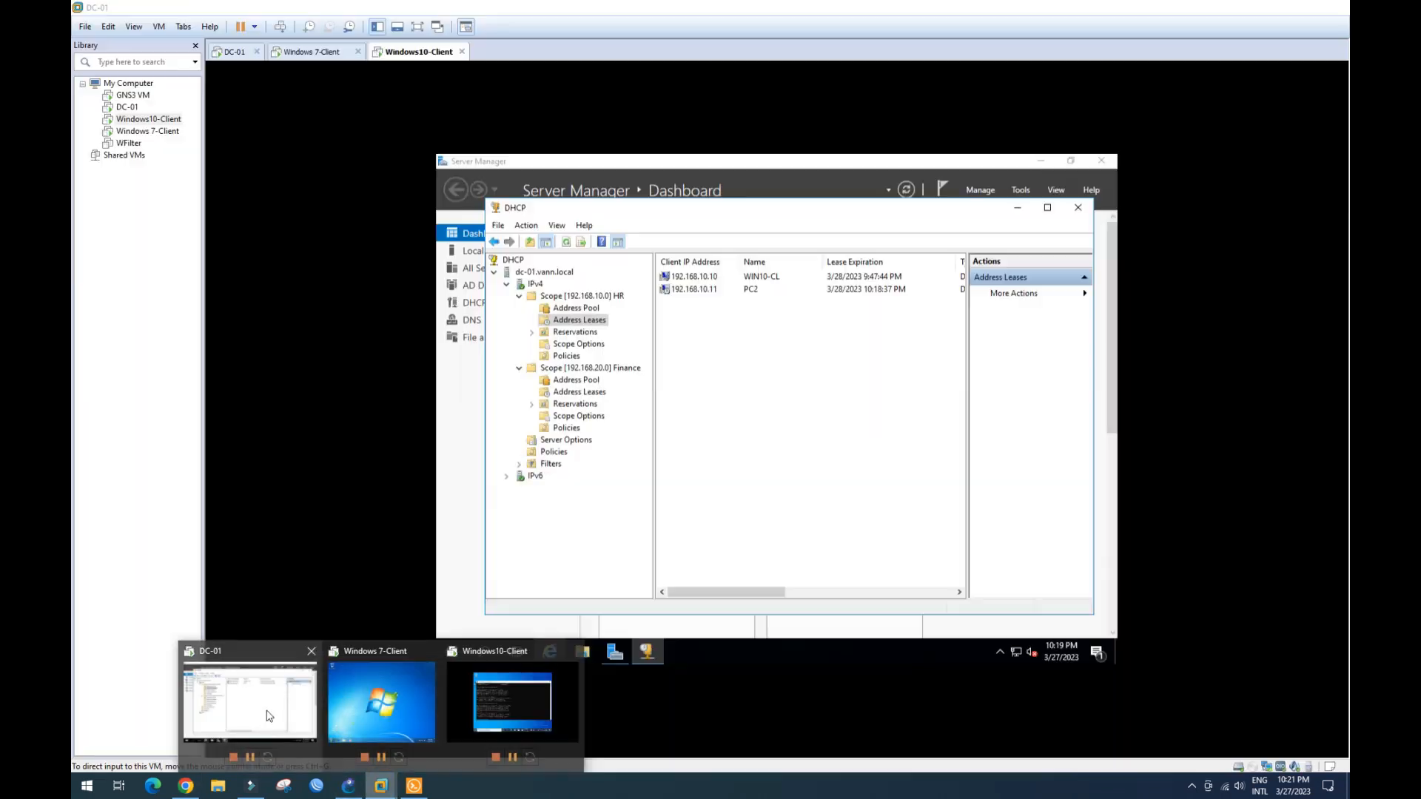
click(266, 710)
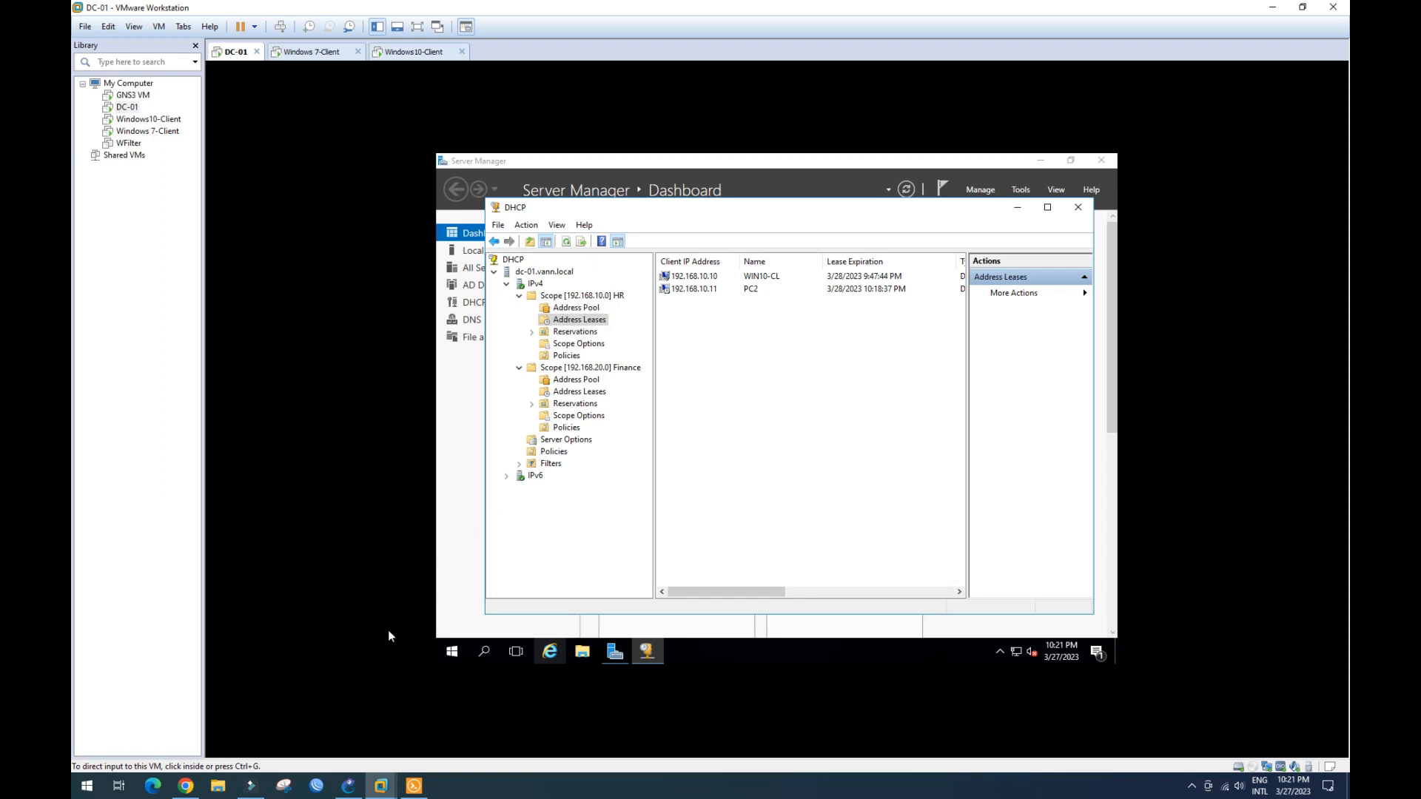
click(349, 781)
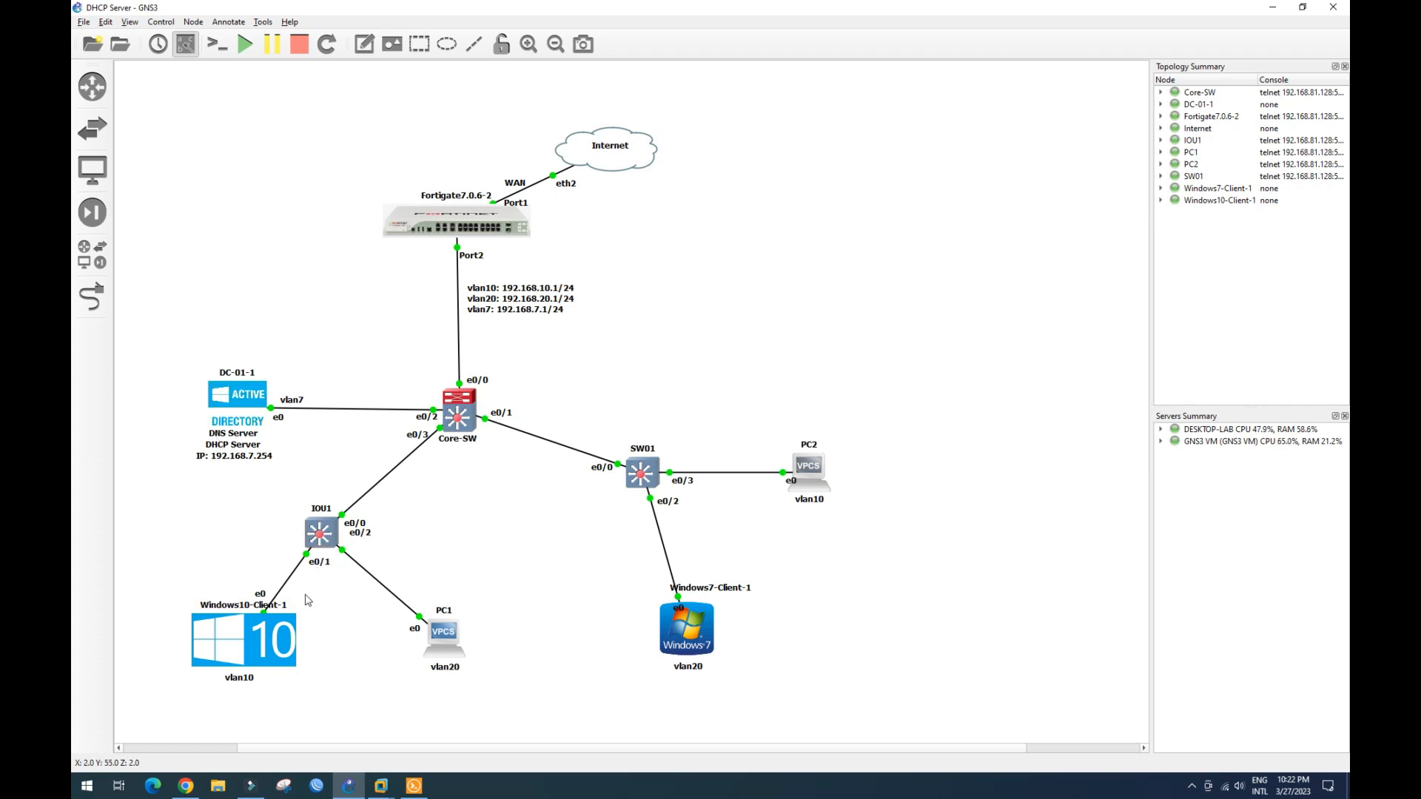
- On Windows10-Client, view the Ethernet network adapters via Network & Internet settings, then close both windows
mouse_move(380, 791)
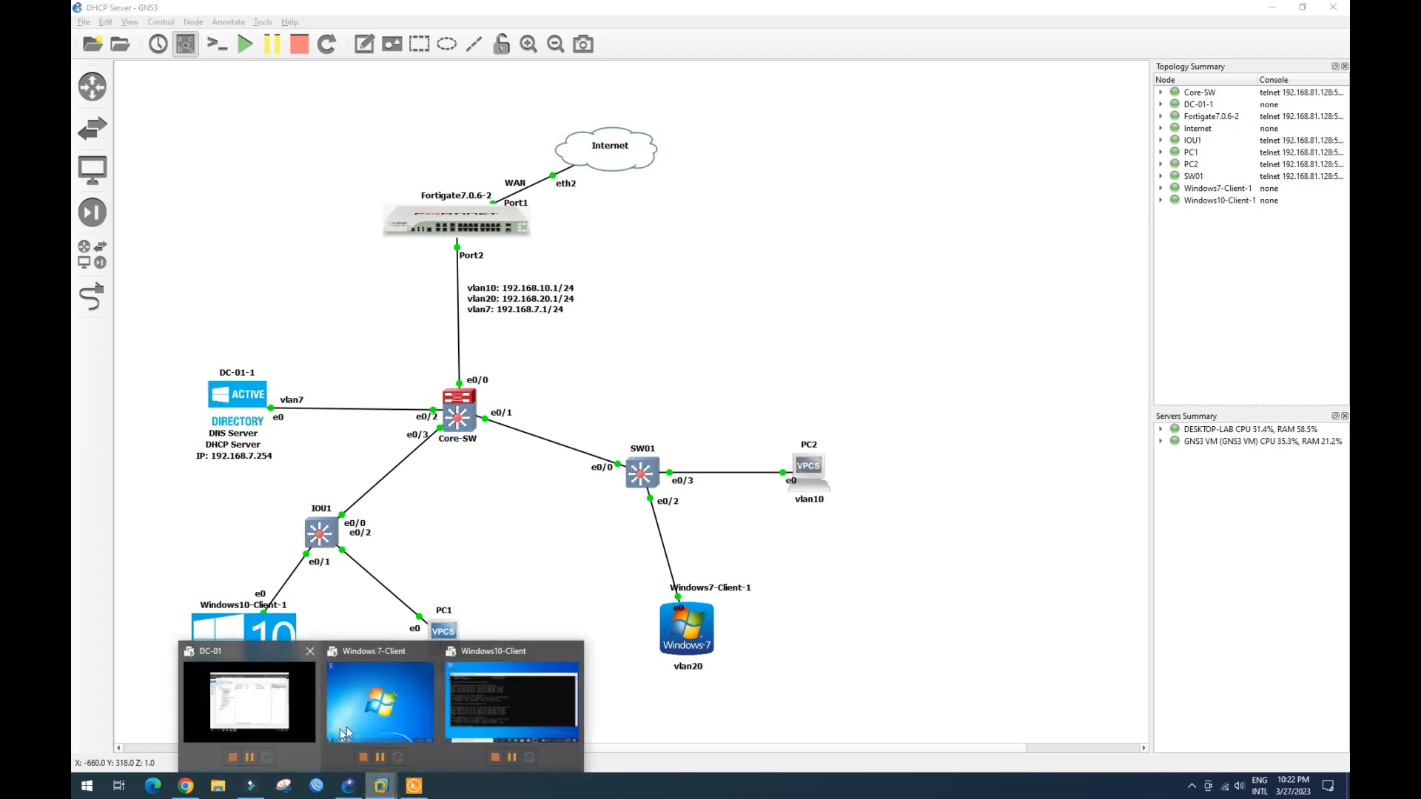
click(530, 701)
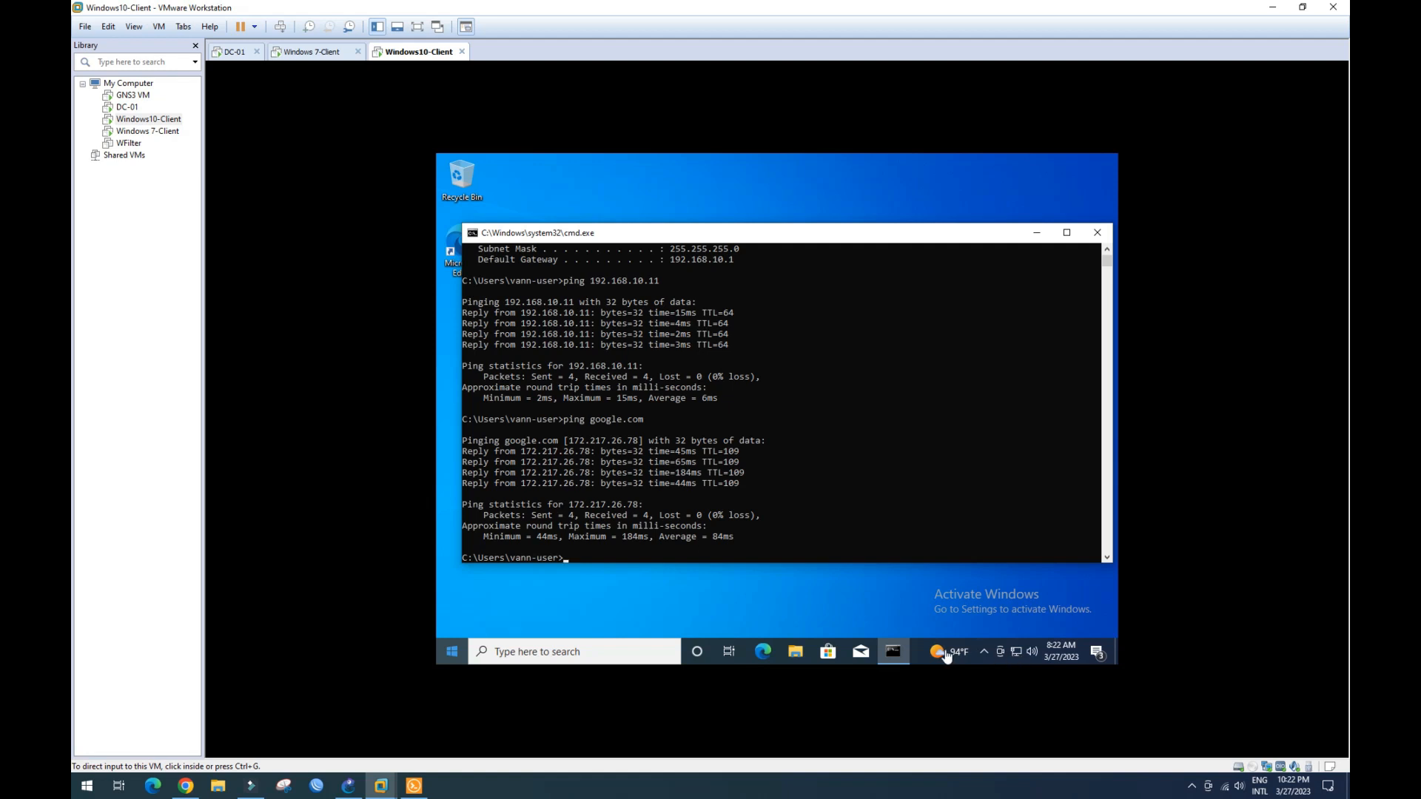
right_click(1016, 651)
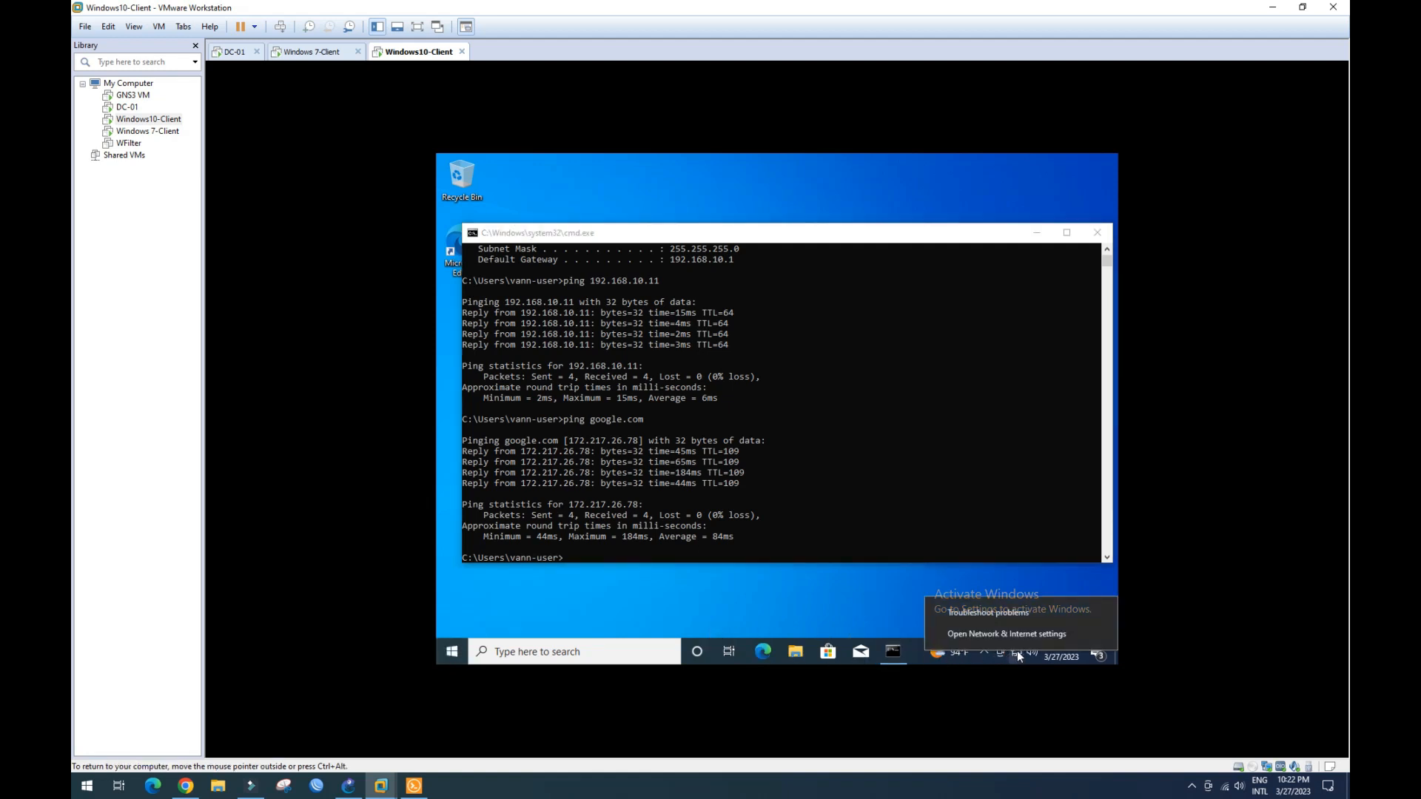
click(1011, 632)
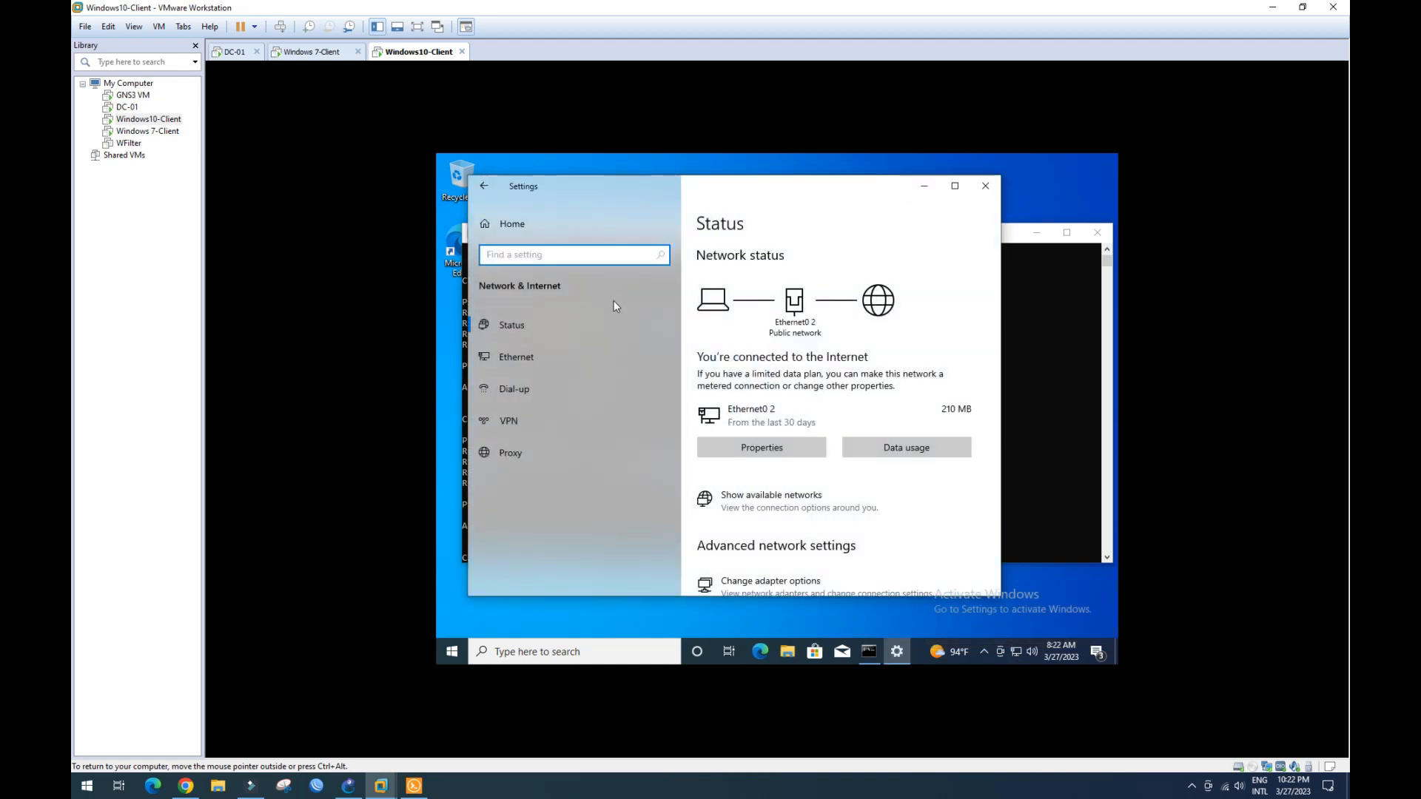
click(512, 361)
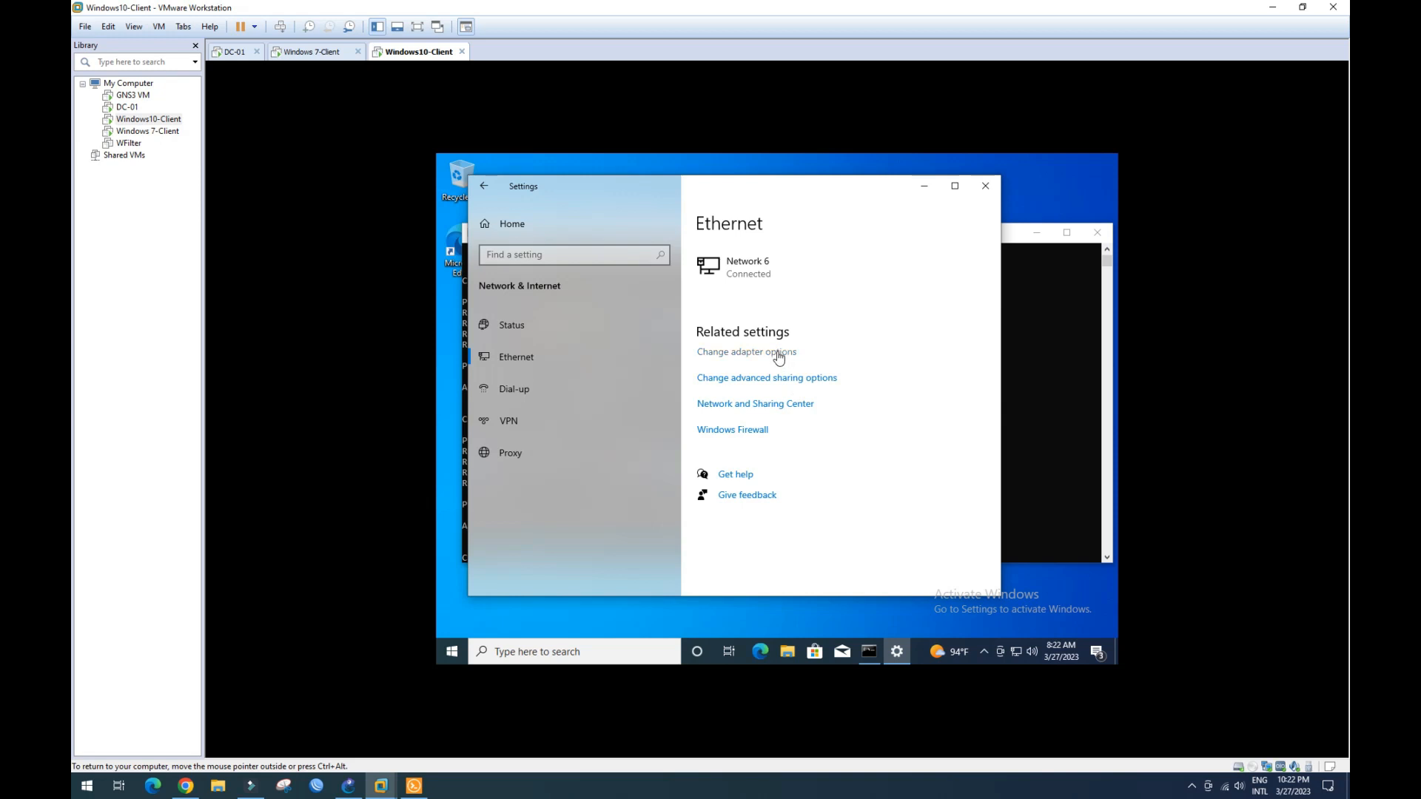
click(779, 358)
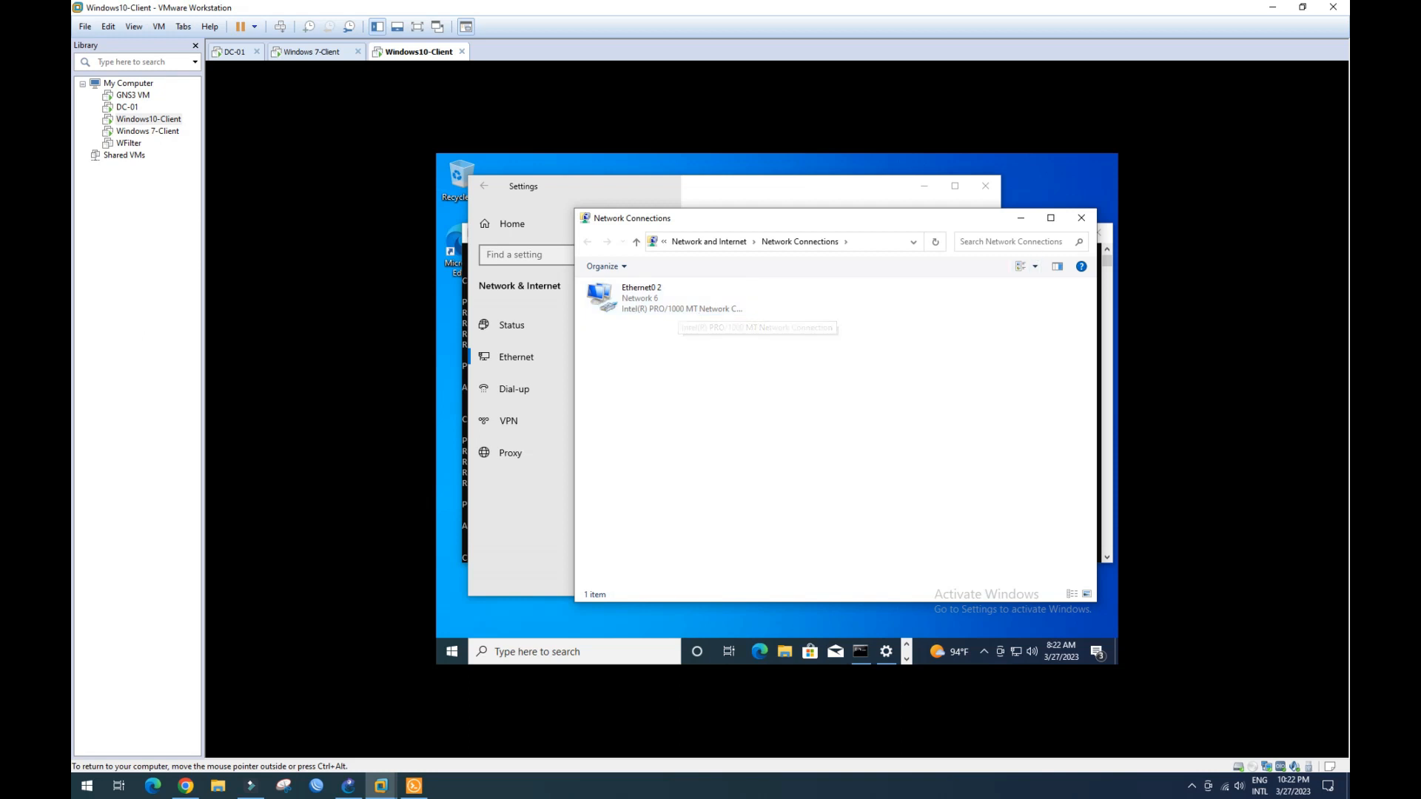
click(1082, 218)
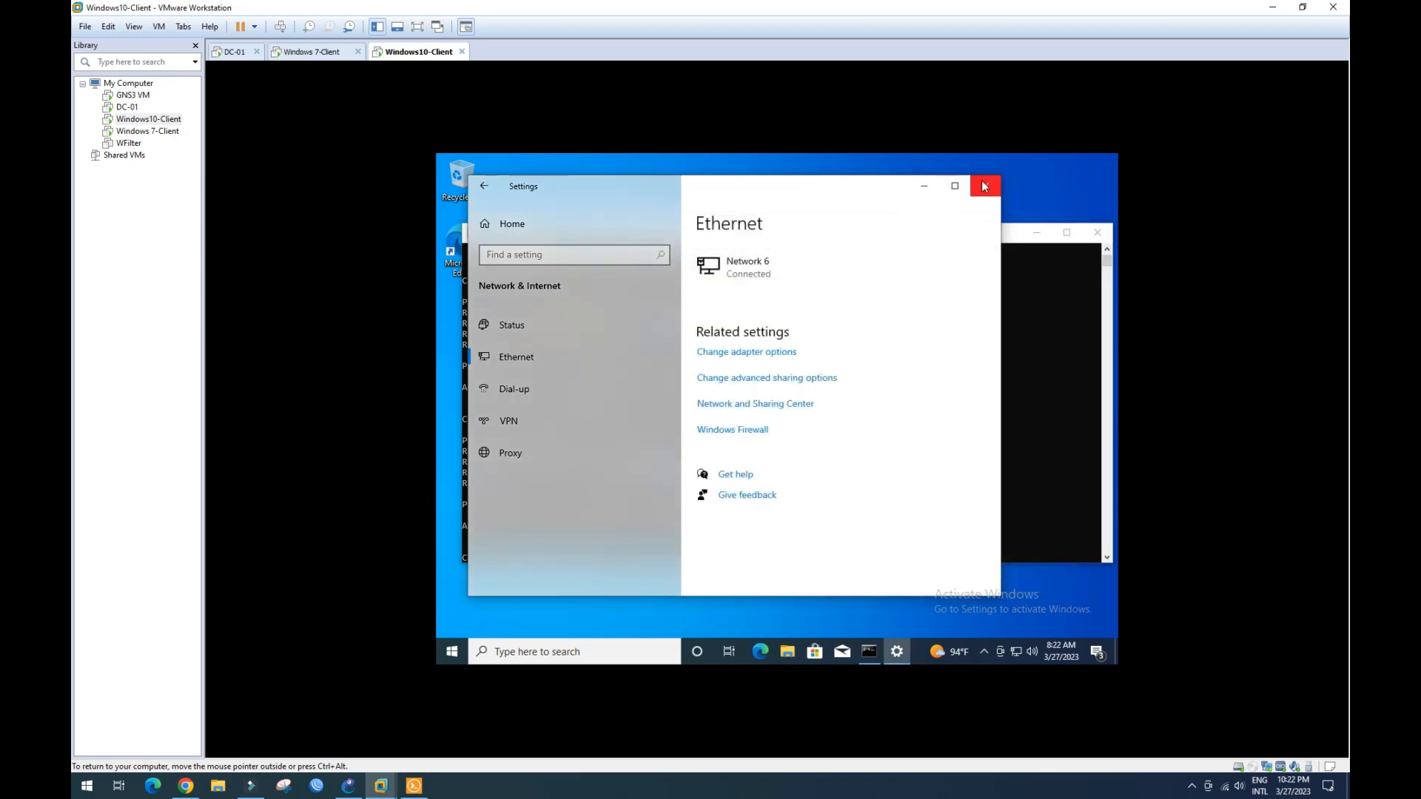
click(985, 186)
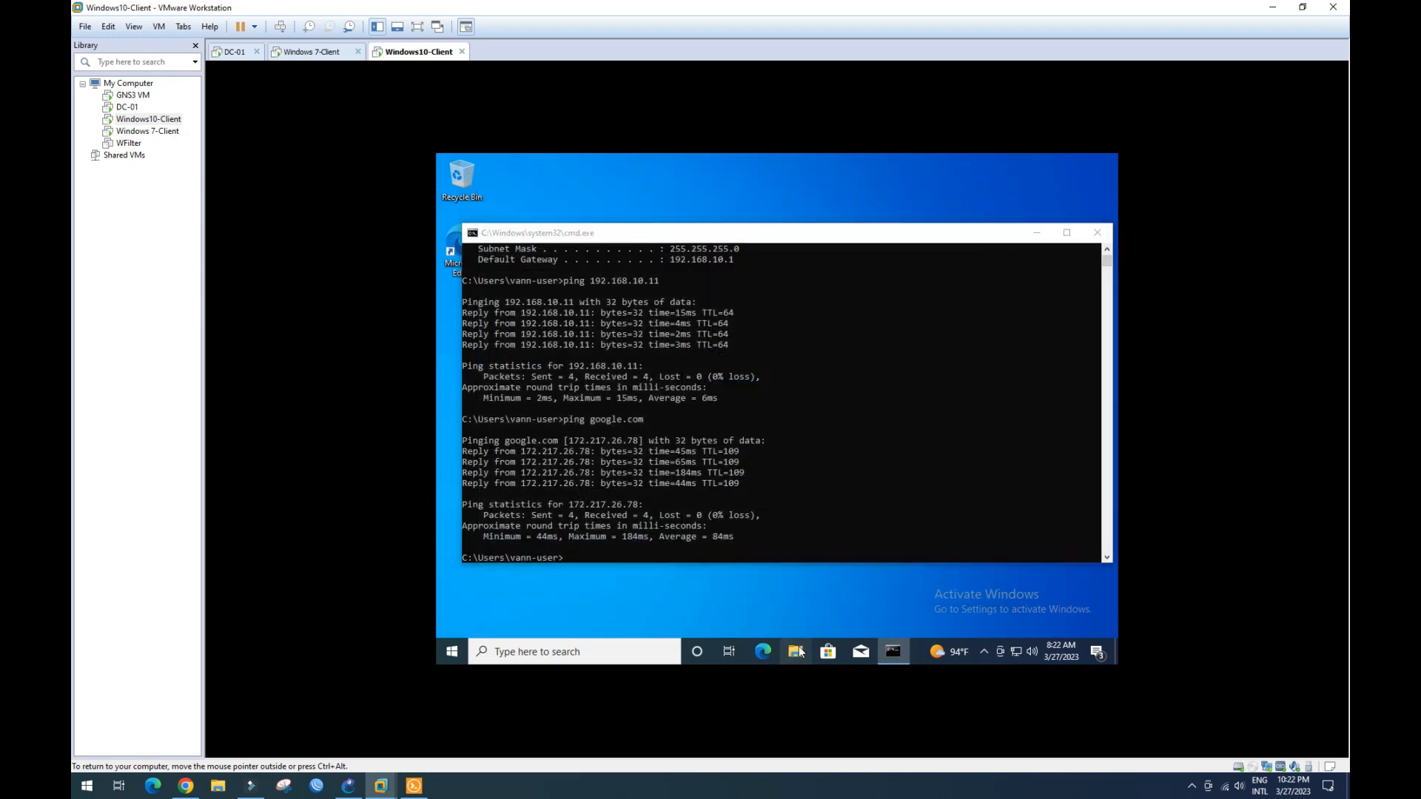
- Open This PC's properties and the advanced rename settings, showing WIN10CL in workgroup WORKGROUP
key(super+e)
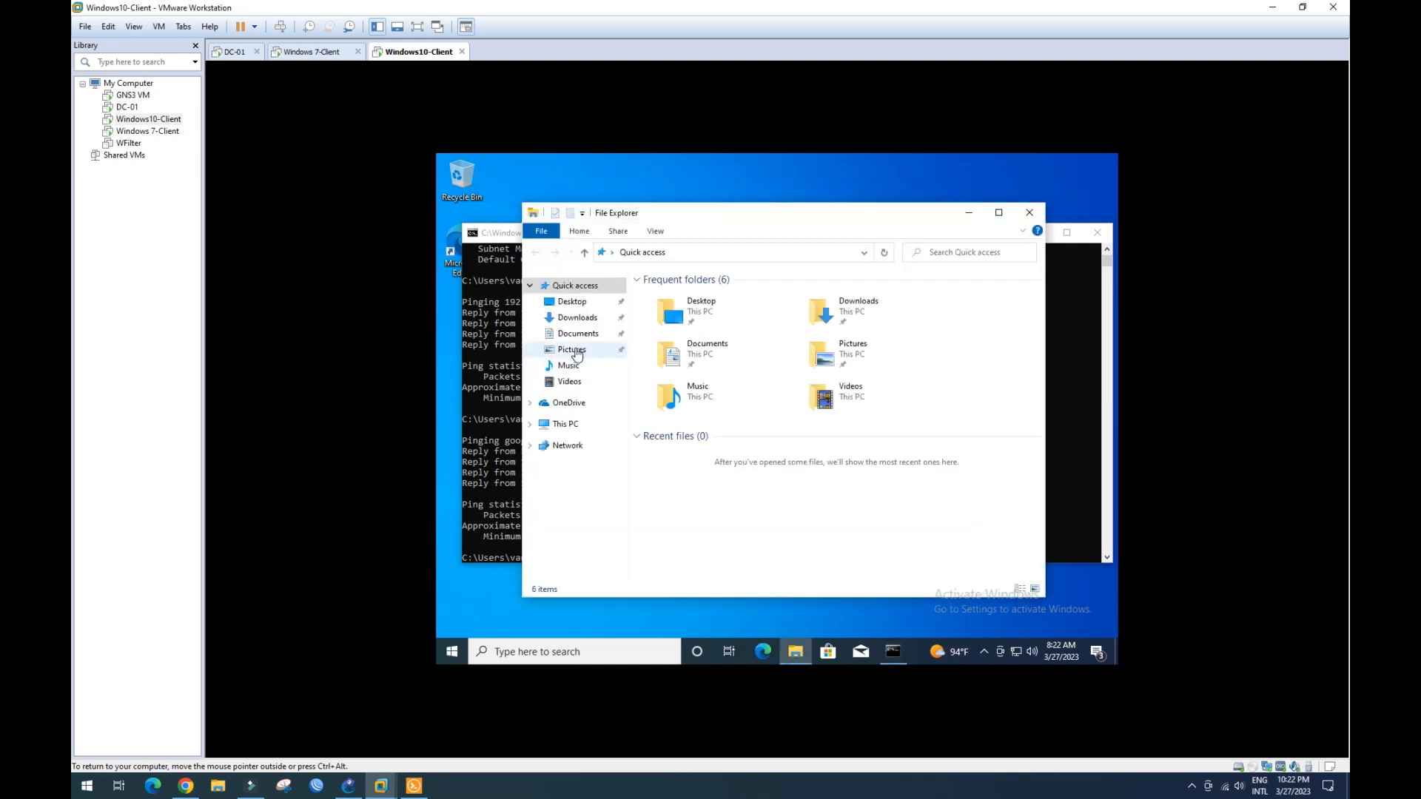
right_click(575, 430)
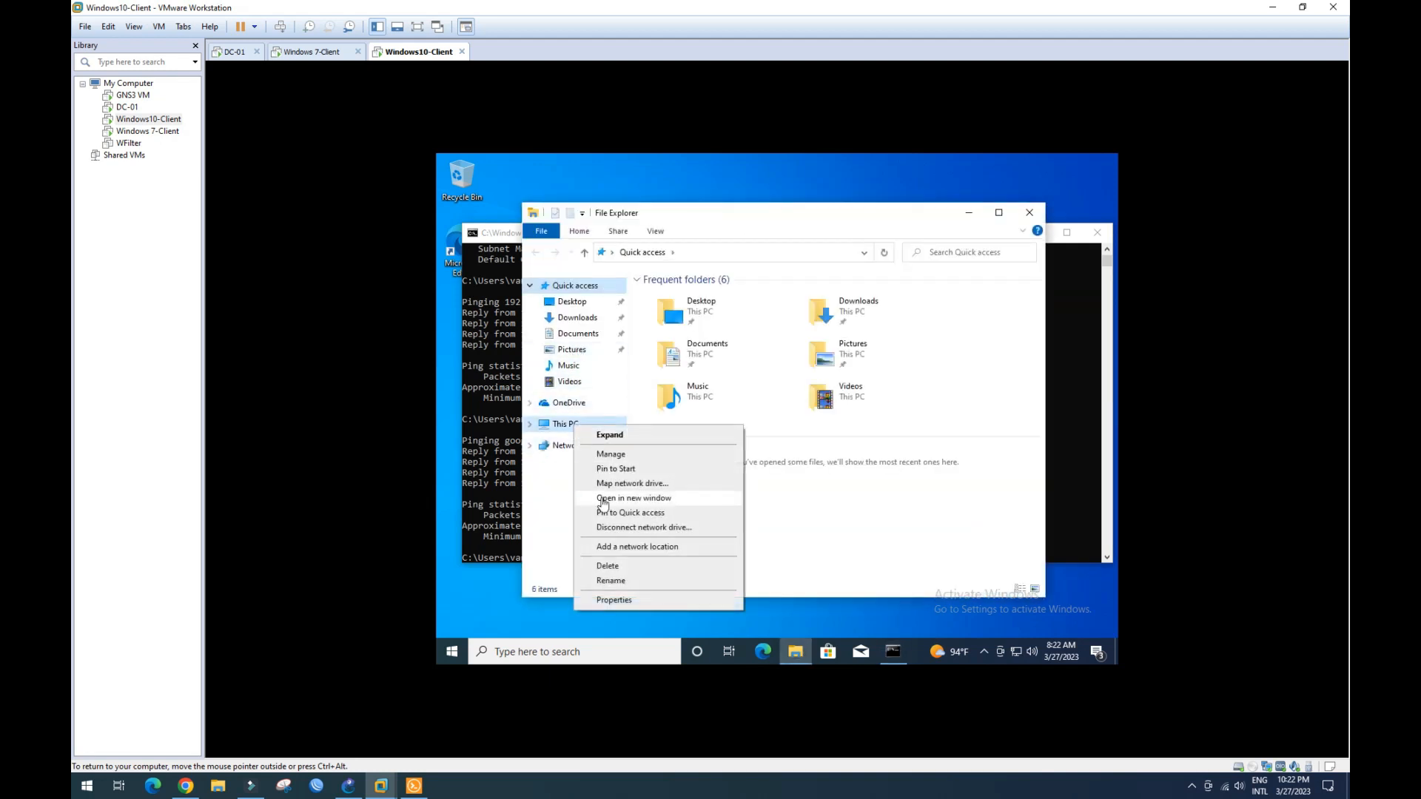
click(618, 601)
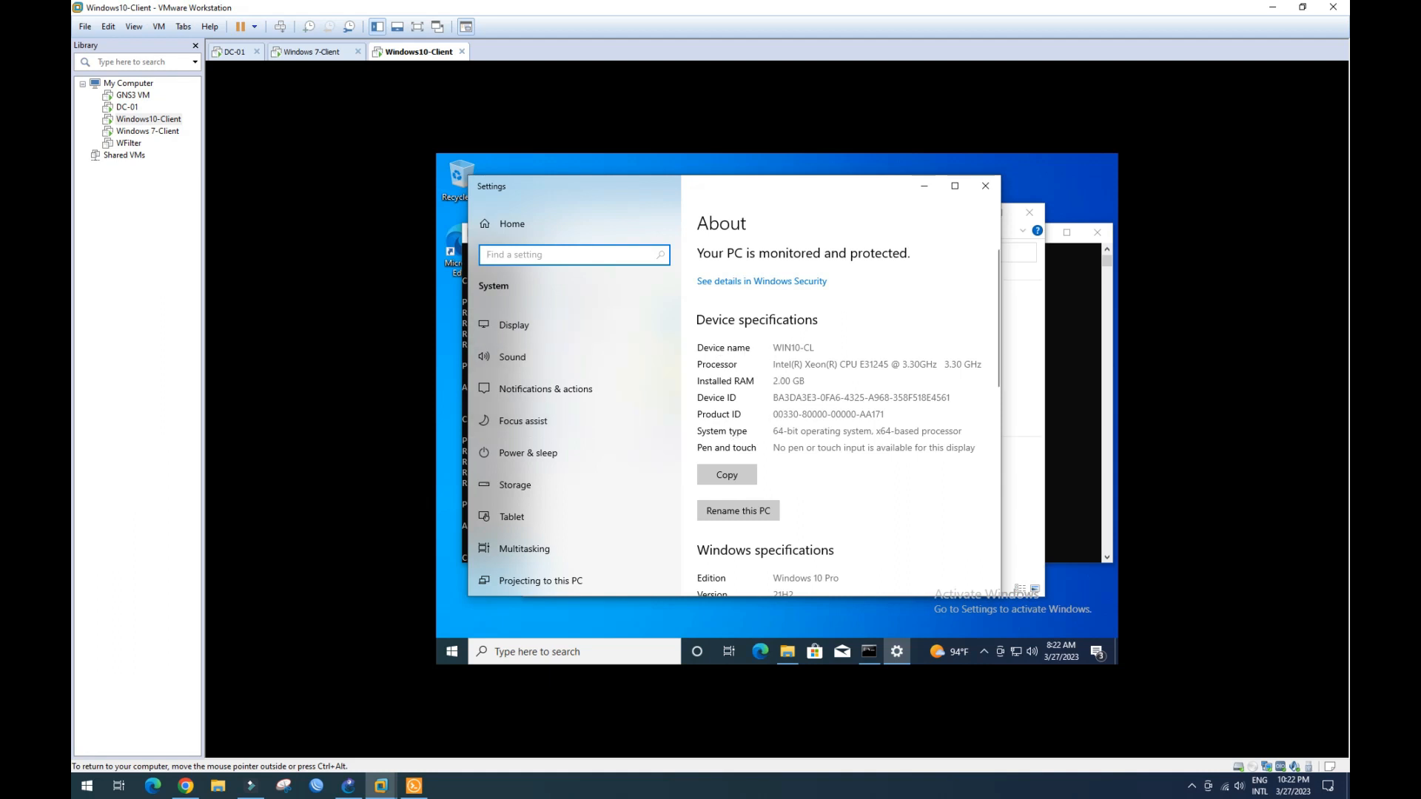
scroll(846, 476, down, 3)
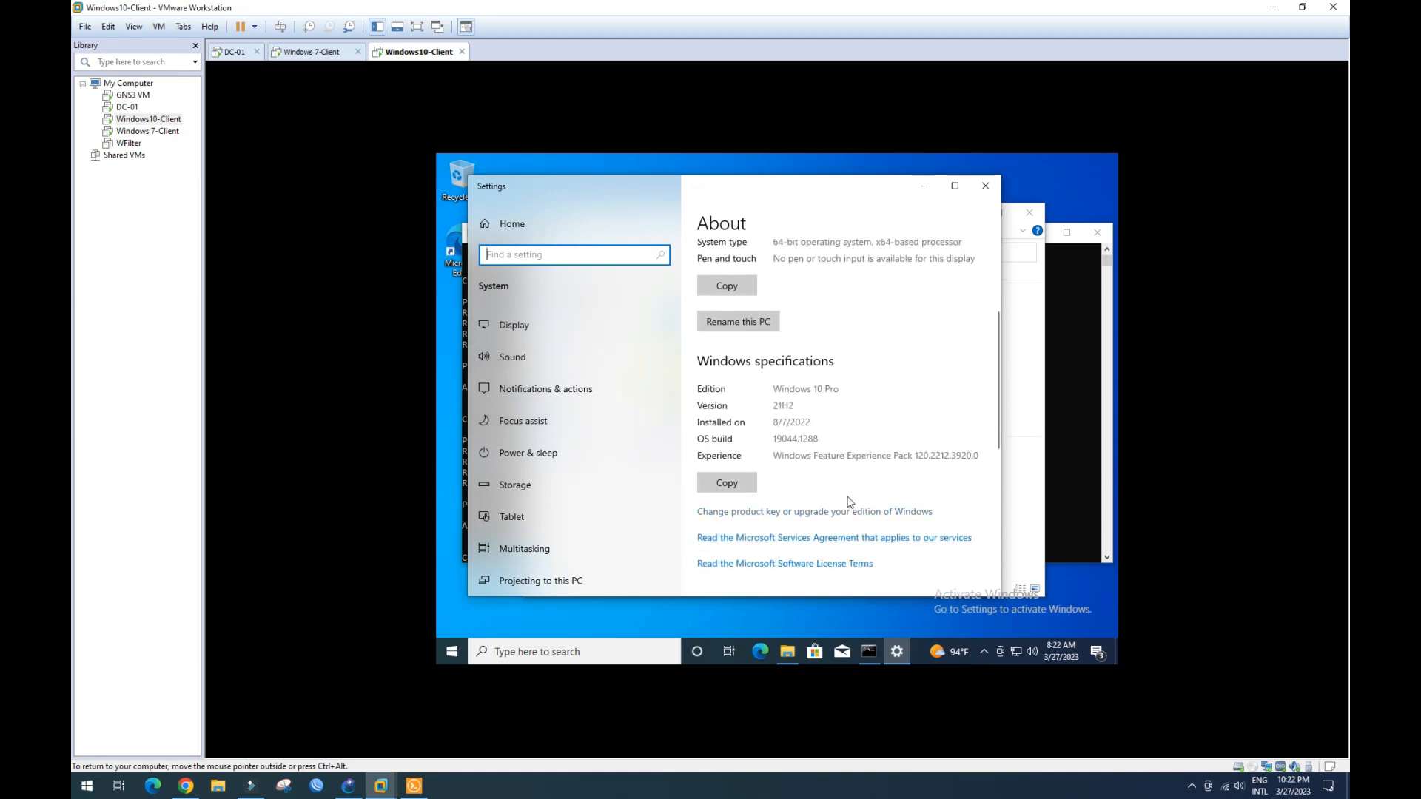
scroll(835, 438, down, 2)
scroll(833, 446, down, 3)
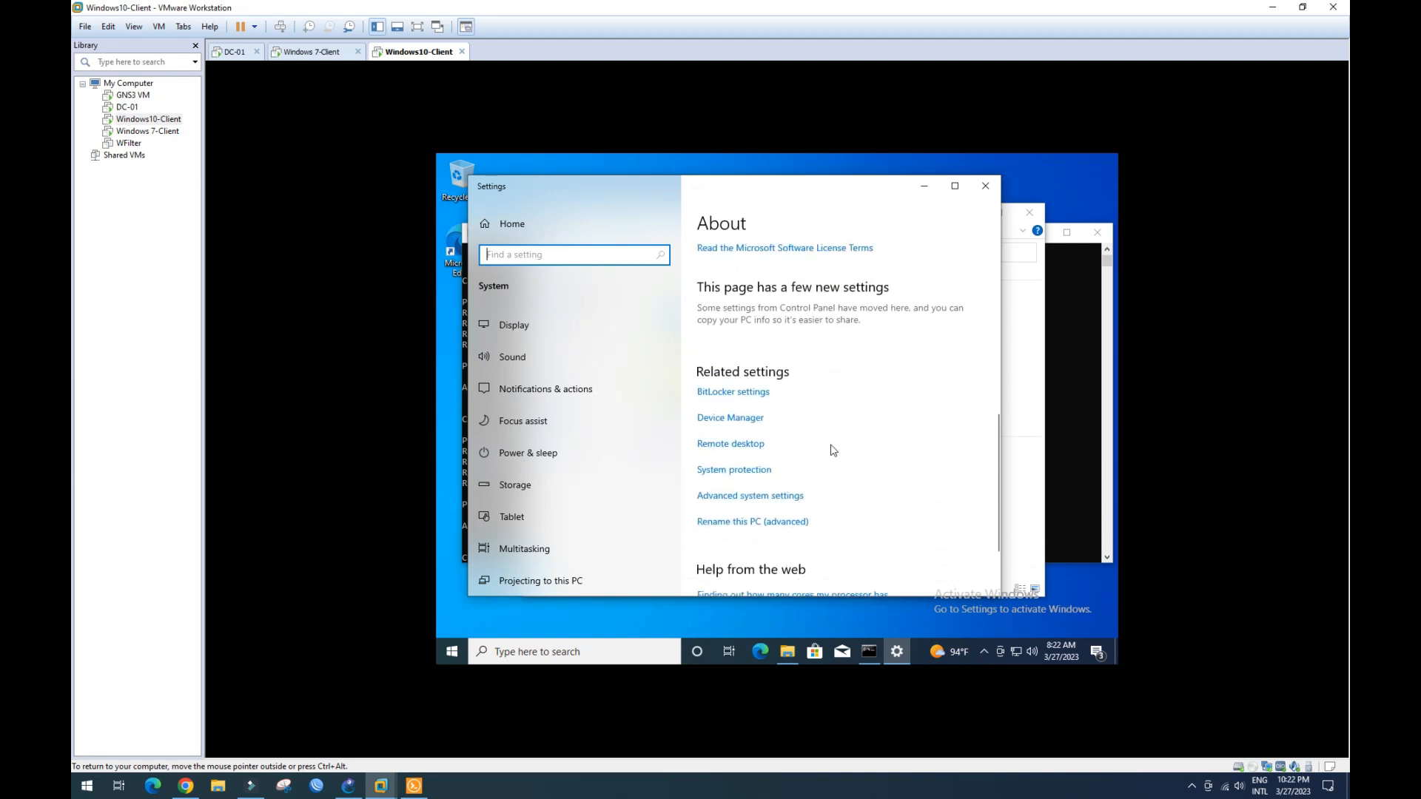
scroll(833, 450, down, 2)
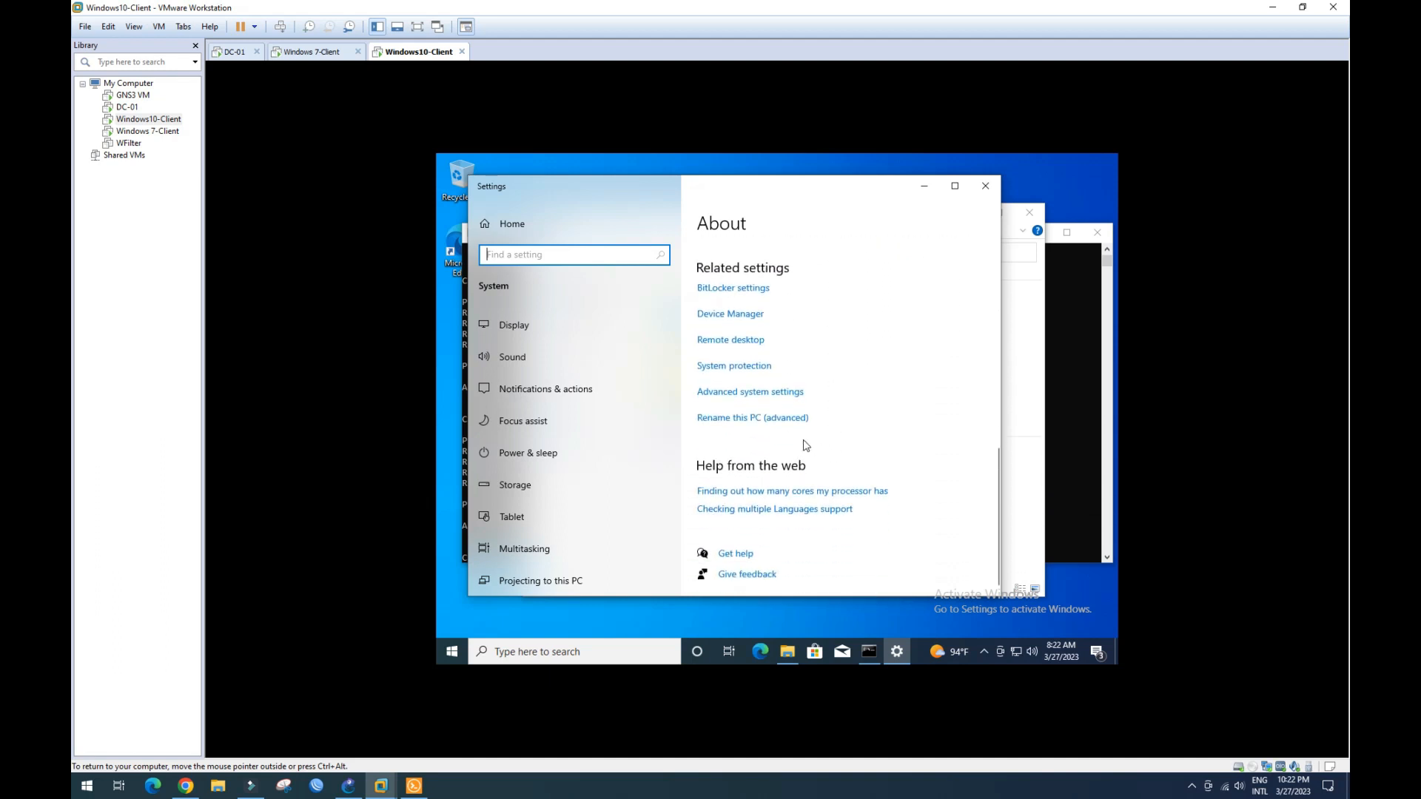
click(768, 427)
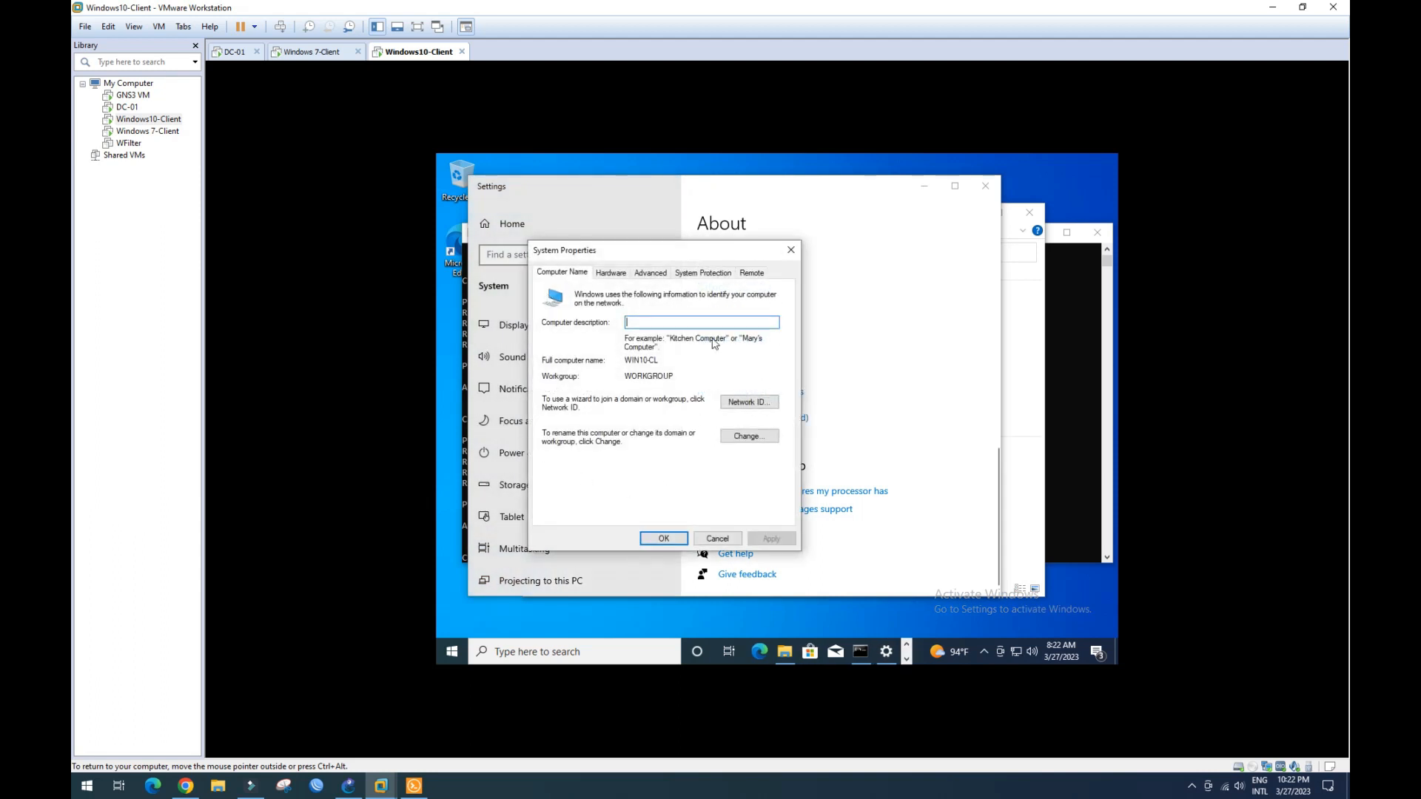
- Cancel the domain membership change, keeping WORKGROUP, close System Properties, and switch to DC-01
click(749, 437)
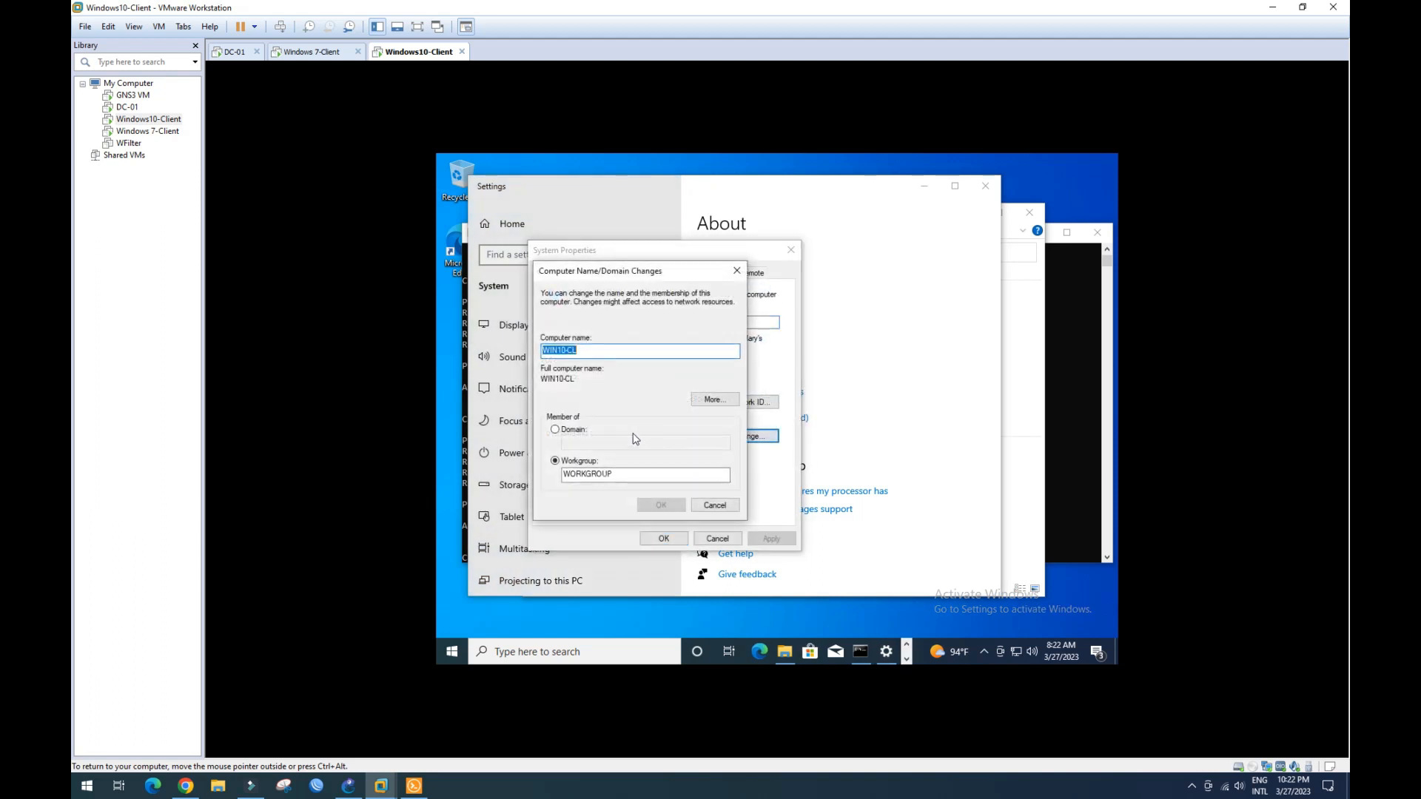
double_click(588, 474)
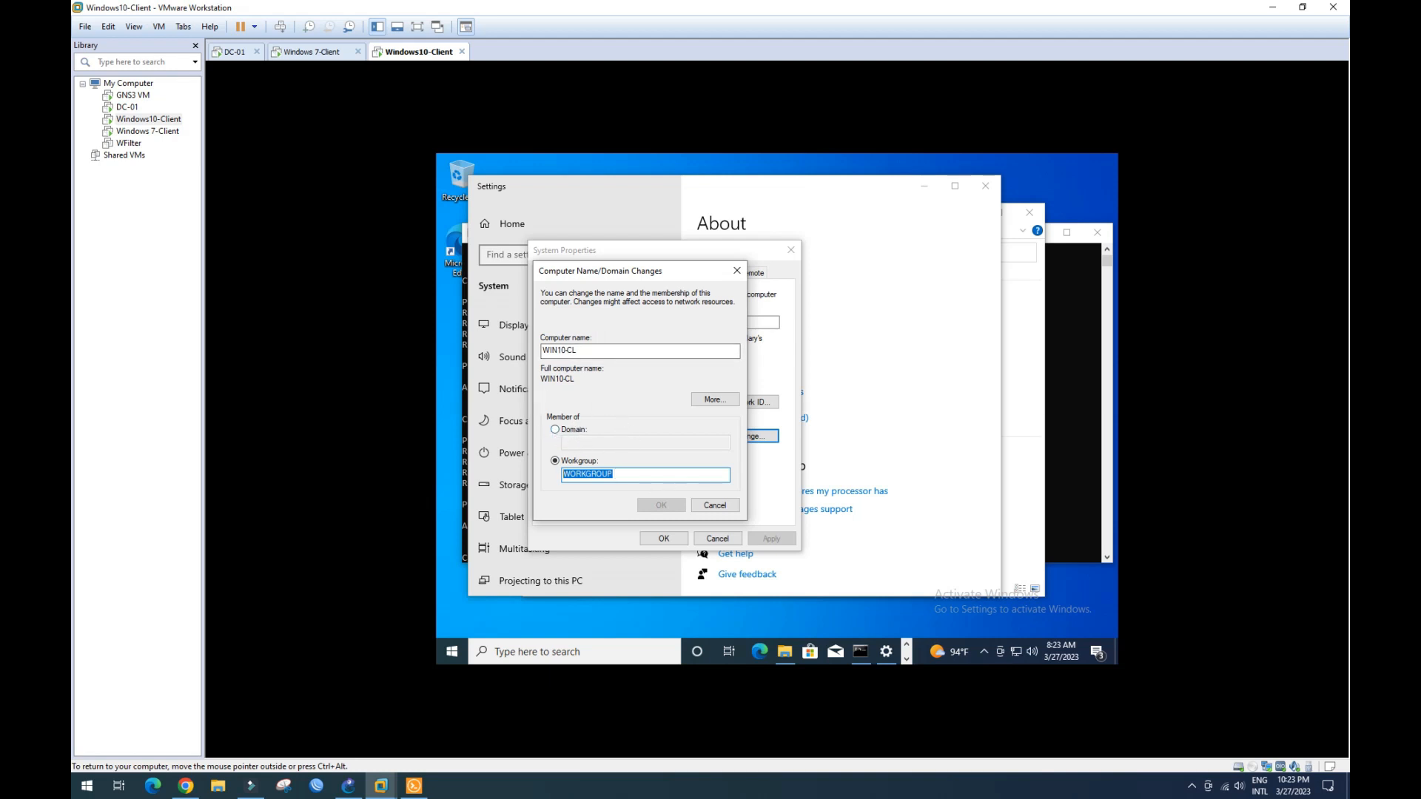
click(556, 430)
click(555, 462)
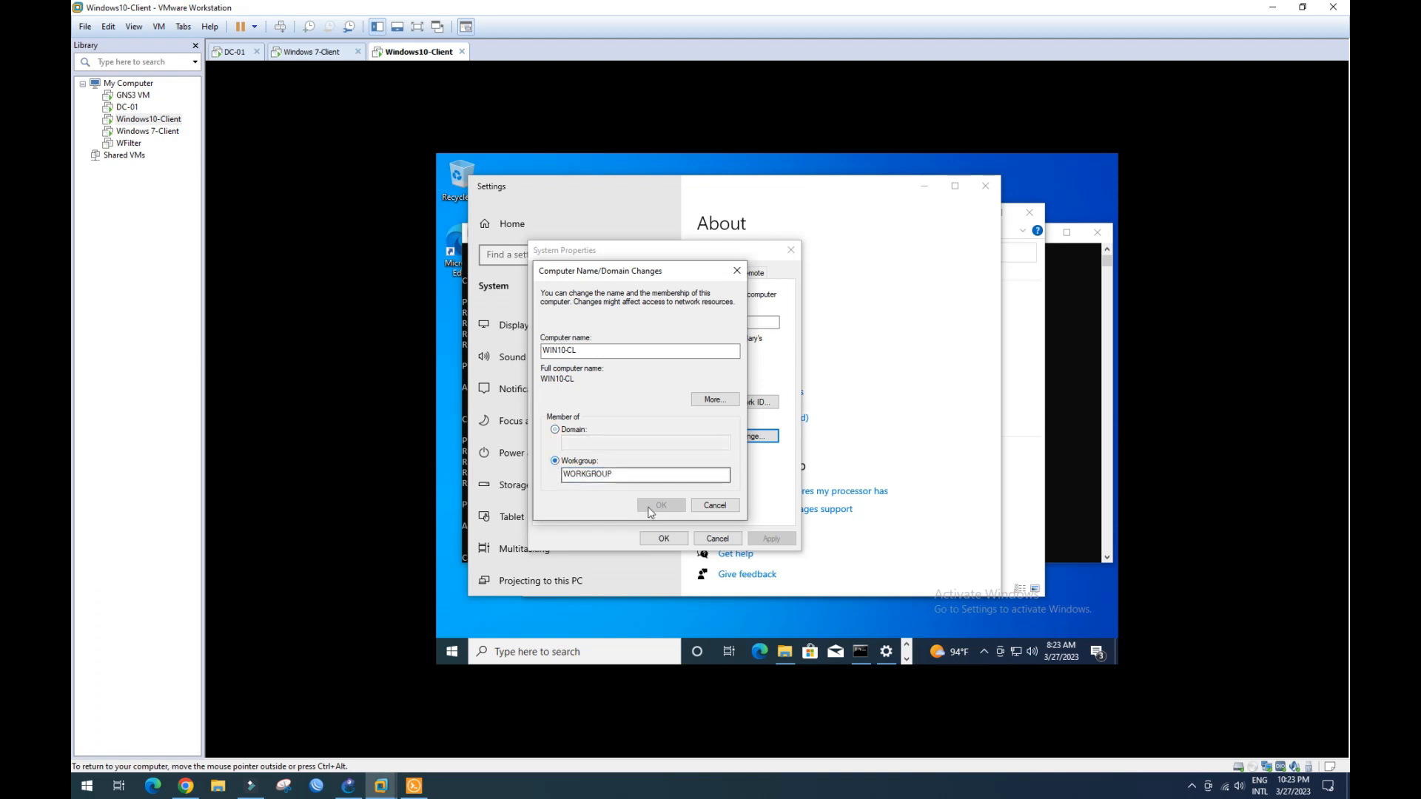
click(715, 506)
click(717, 538)
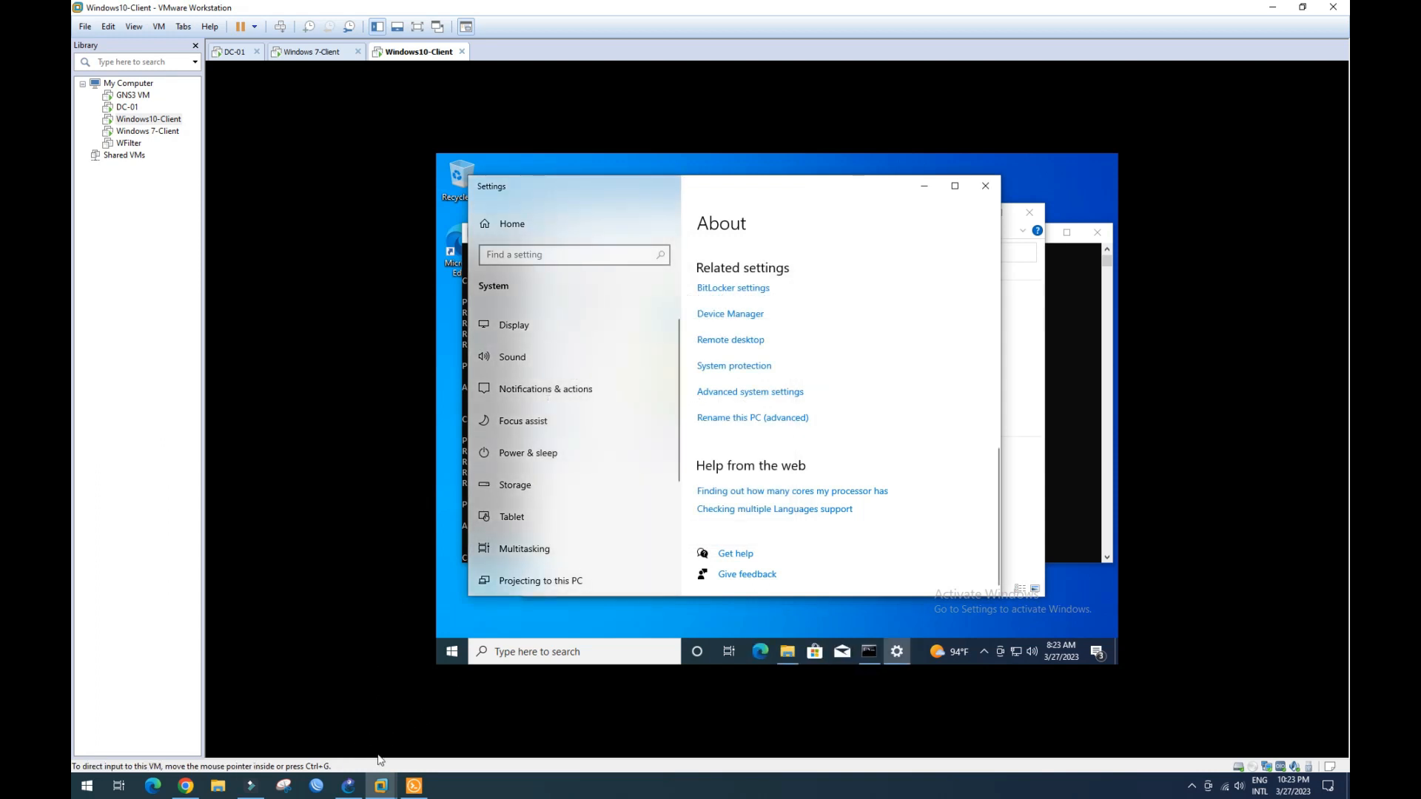
click(374, 786)
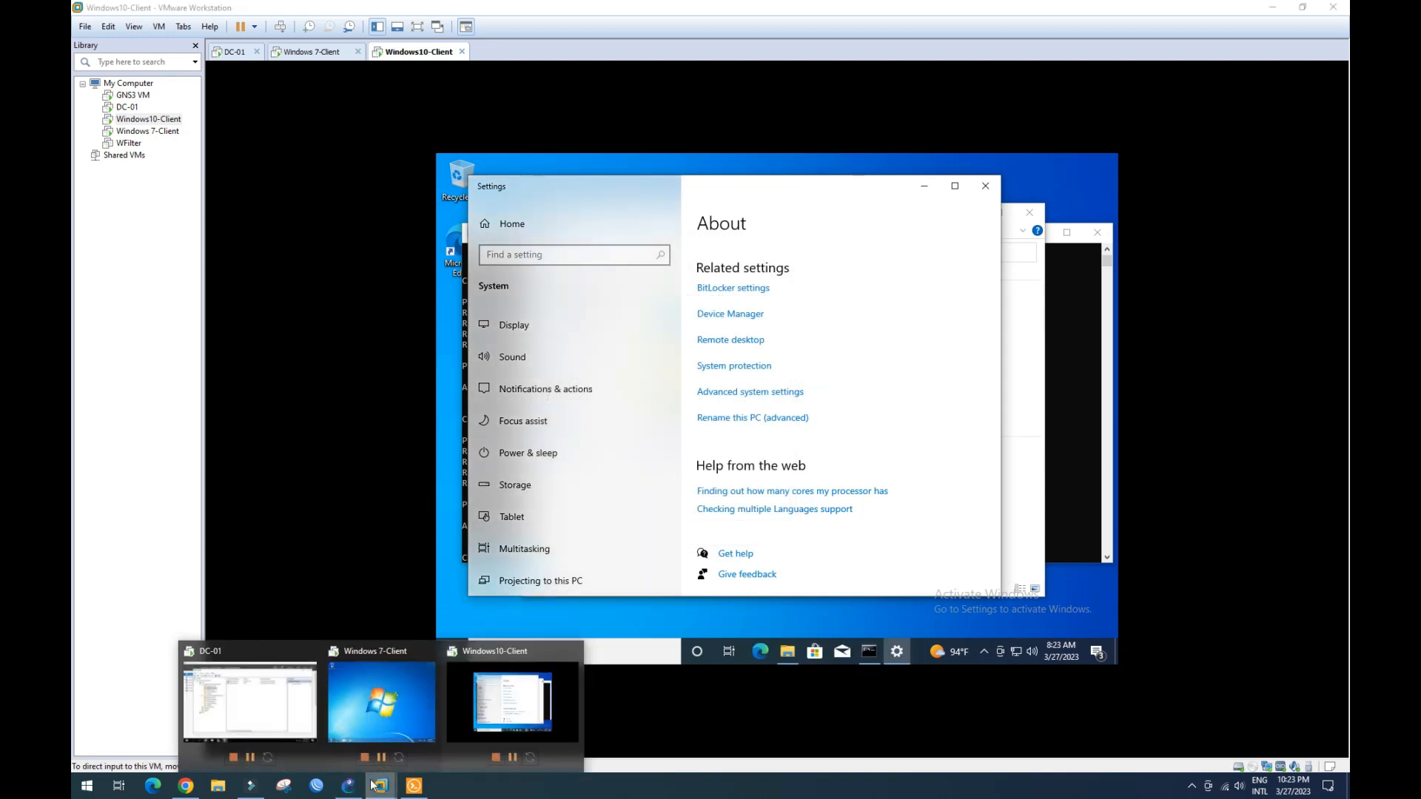
click(263, 712)
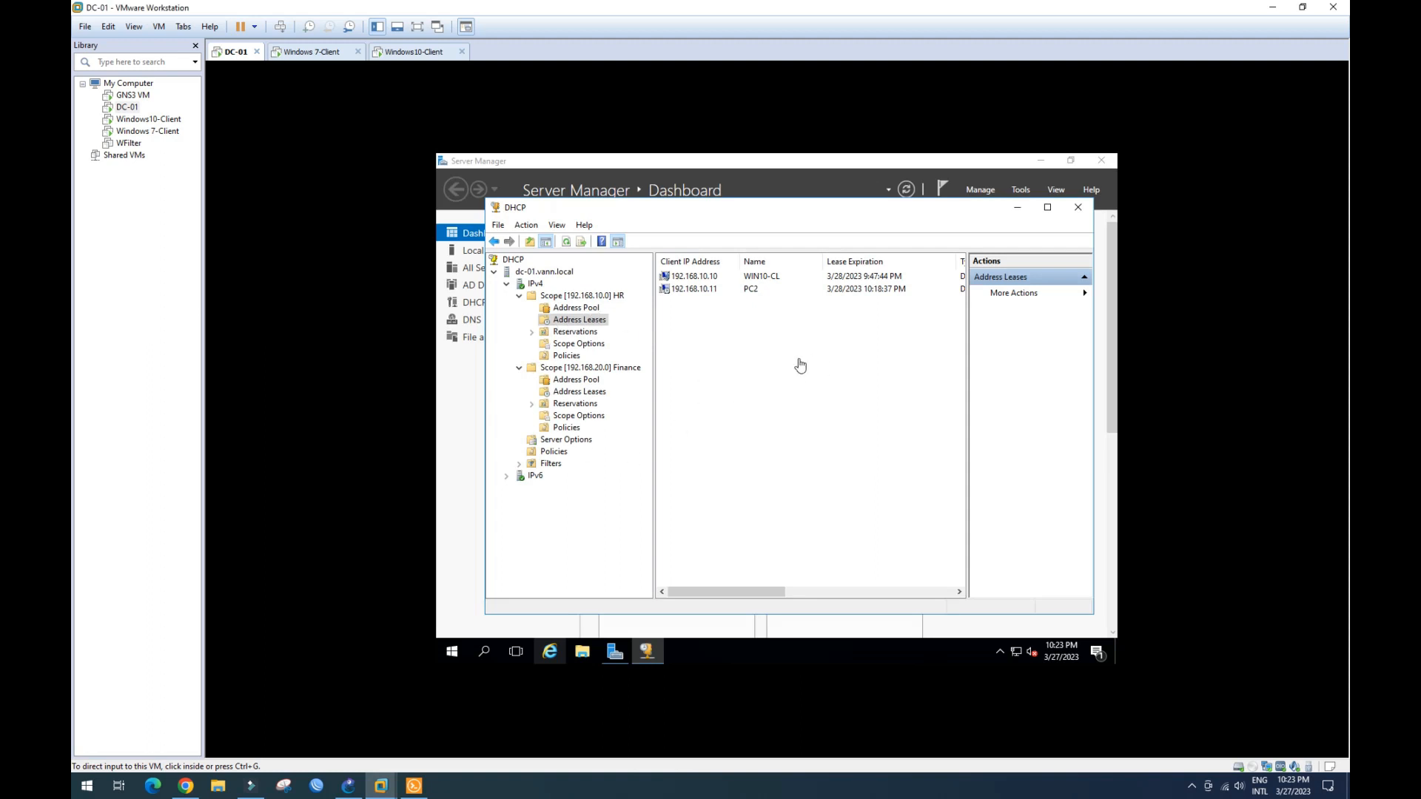
- Minimize DC-01's DHCP console to reveal the Server Manager Dashboard
click(1018, 212)
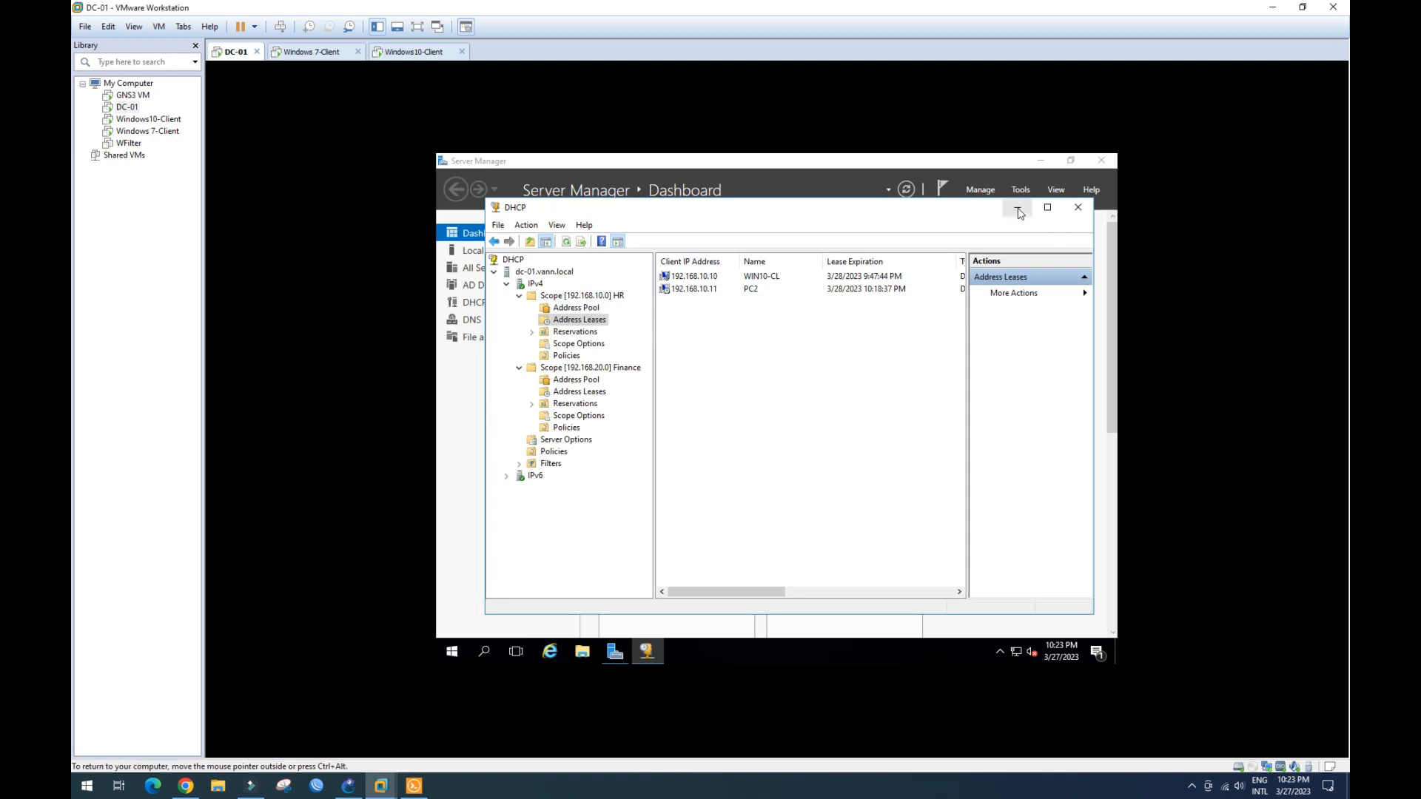
click(1017, 213)
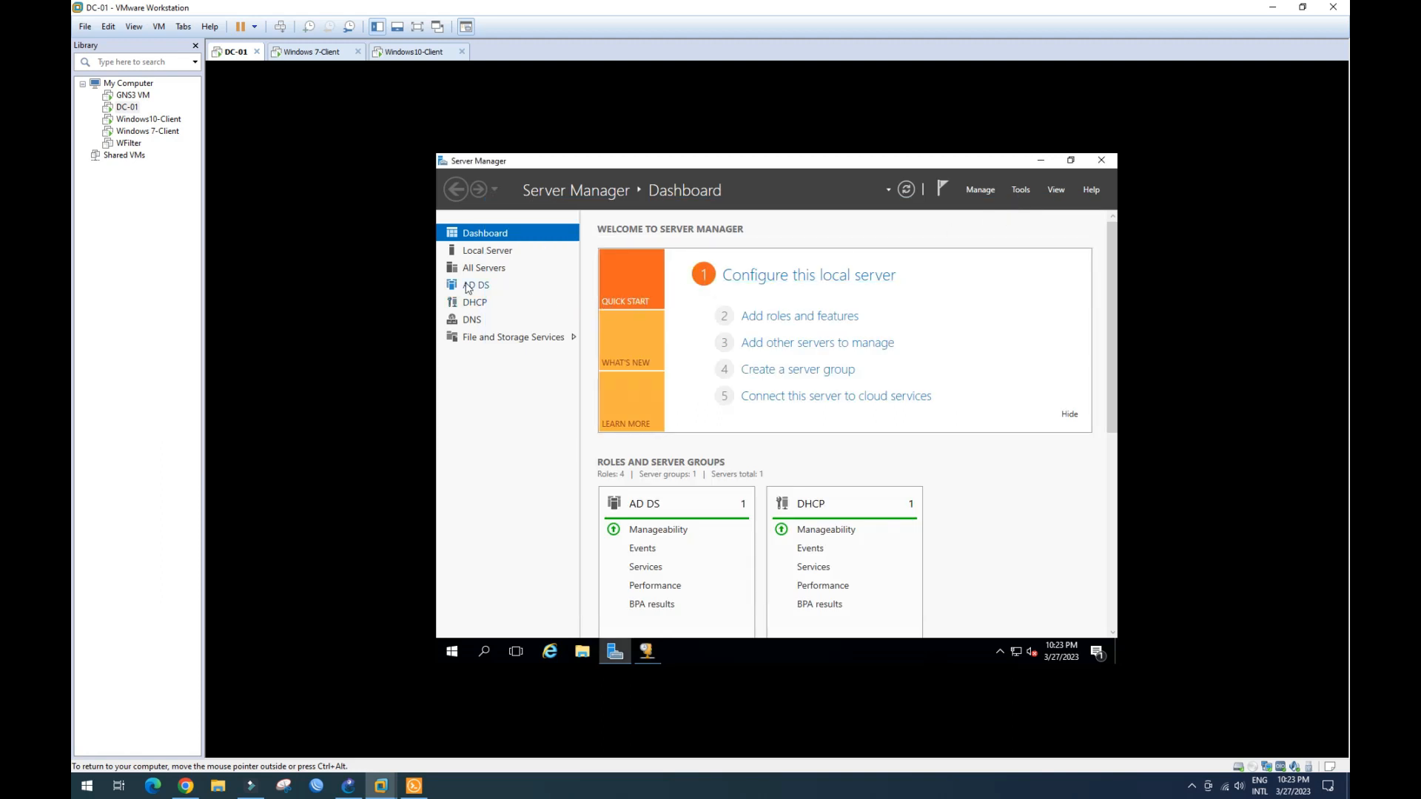
- Launch Active Directory Users and Computers from Tools and enlarge its window and tree pane
click(1022, 190)
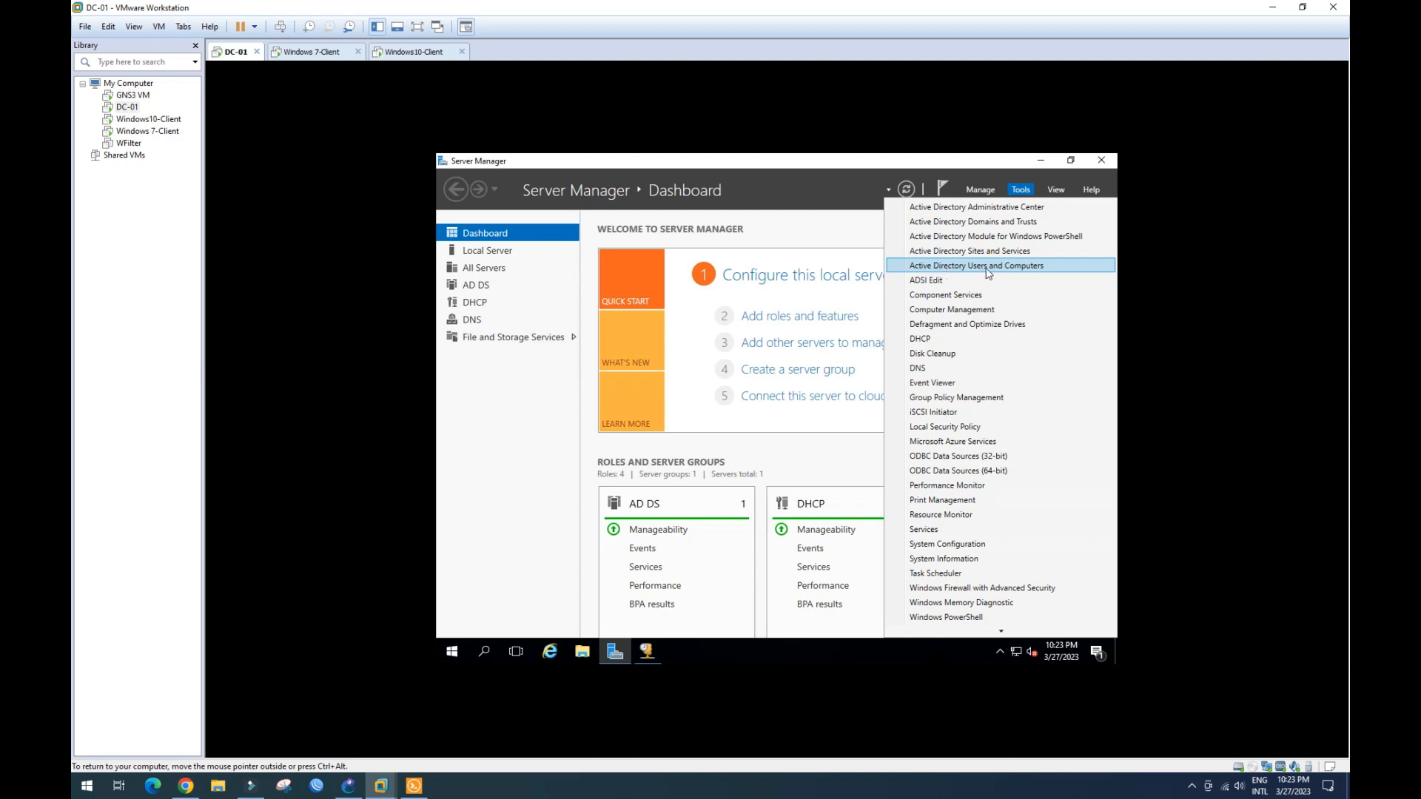
click(1015, 268)
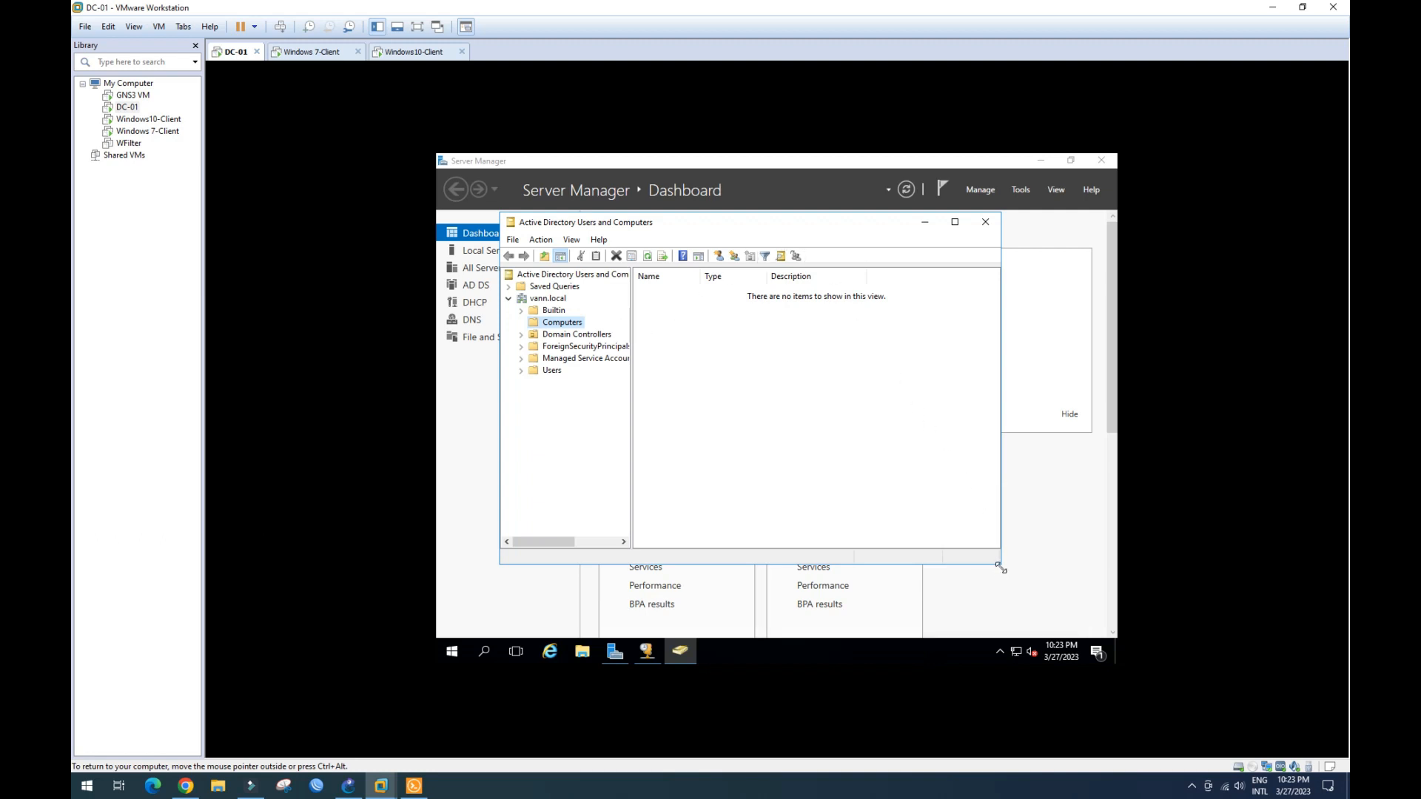
drag(1001, 567, 1077, 620)
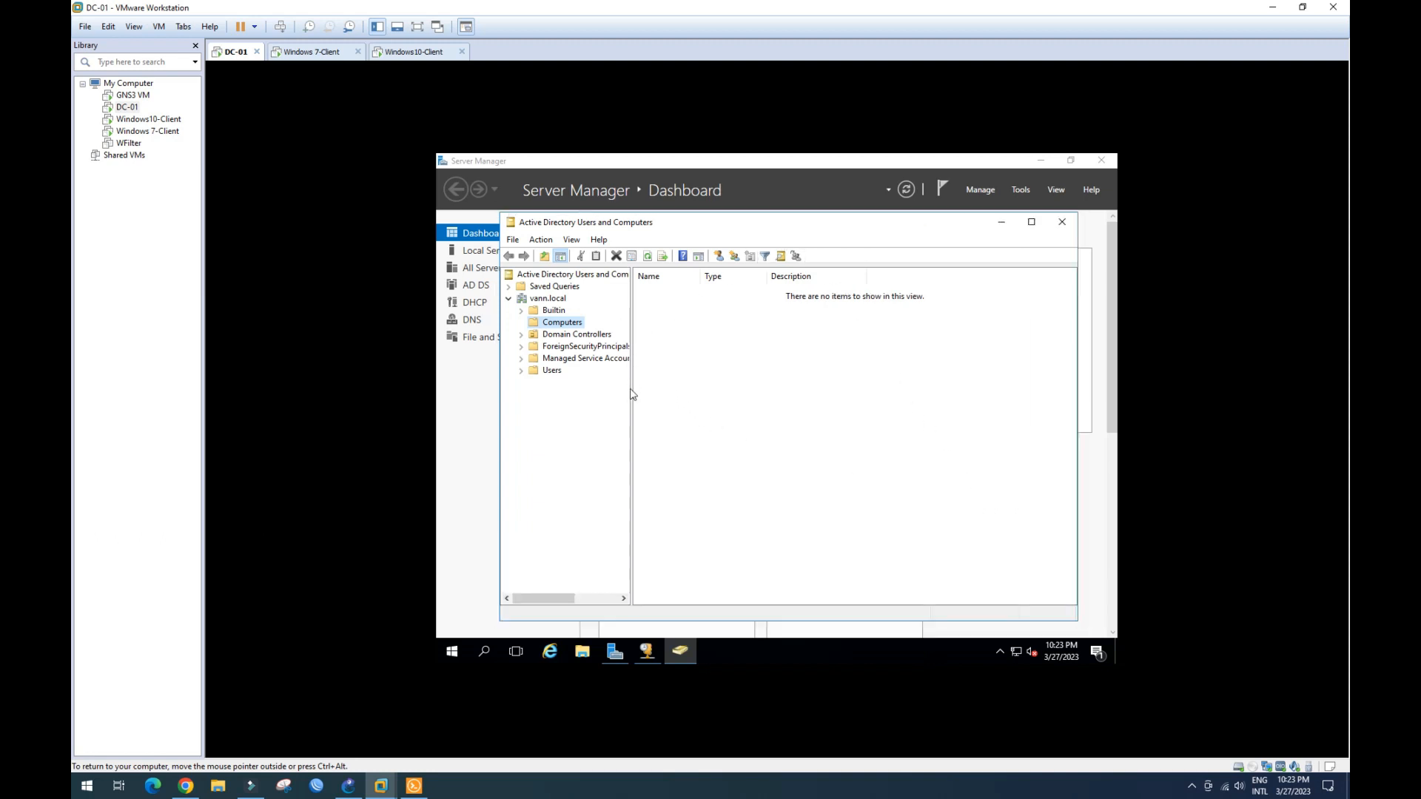
drag(630, 390, 661, 392)
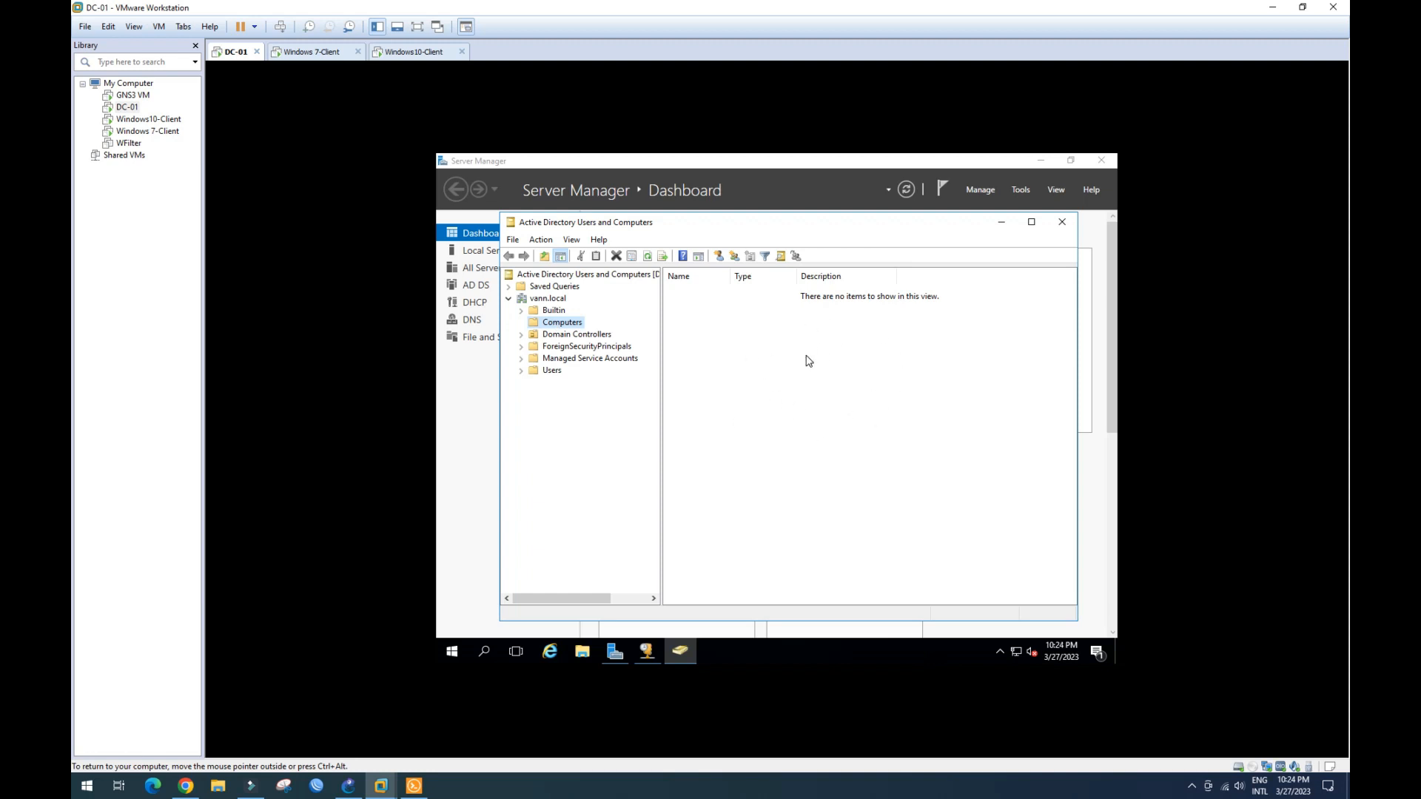
- Review the DC-01 entry under Domain Controllers, then the vann.local Users container's accounts and groups
click(522, 335)
click(557, 337)
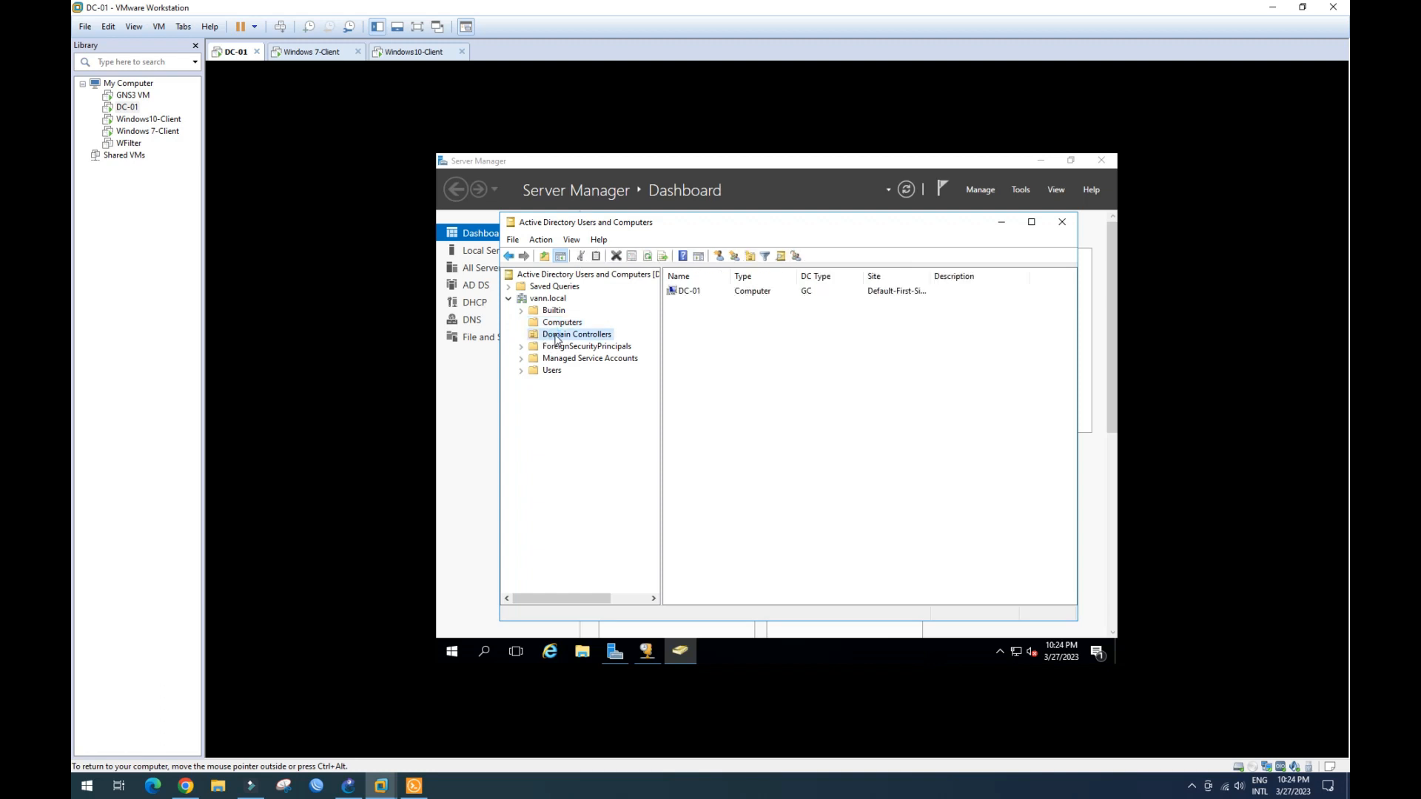
click(689, 295)
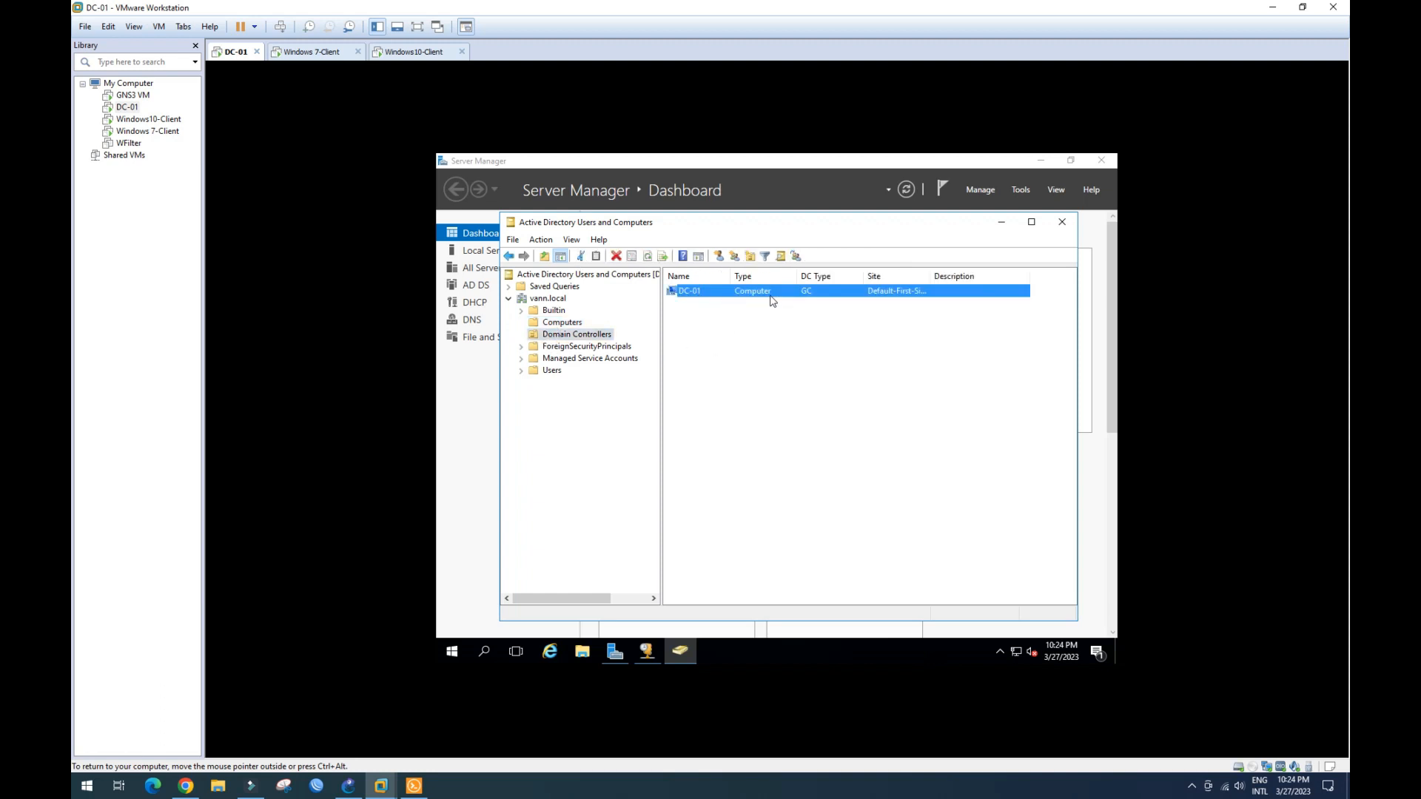
click(521, 372)
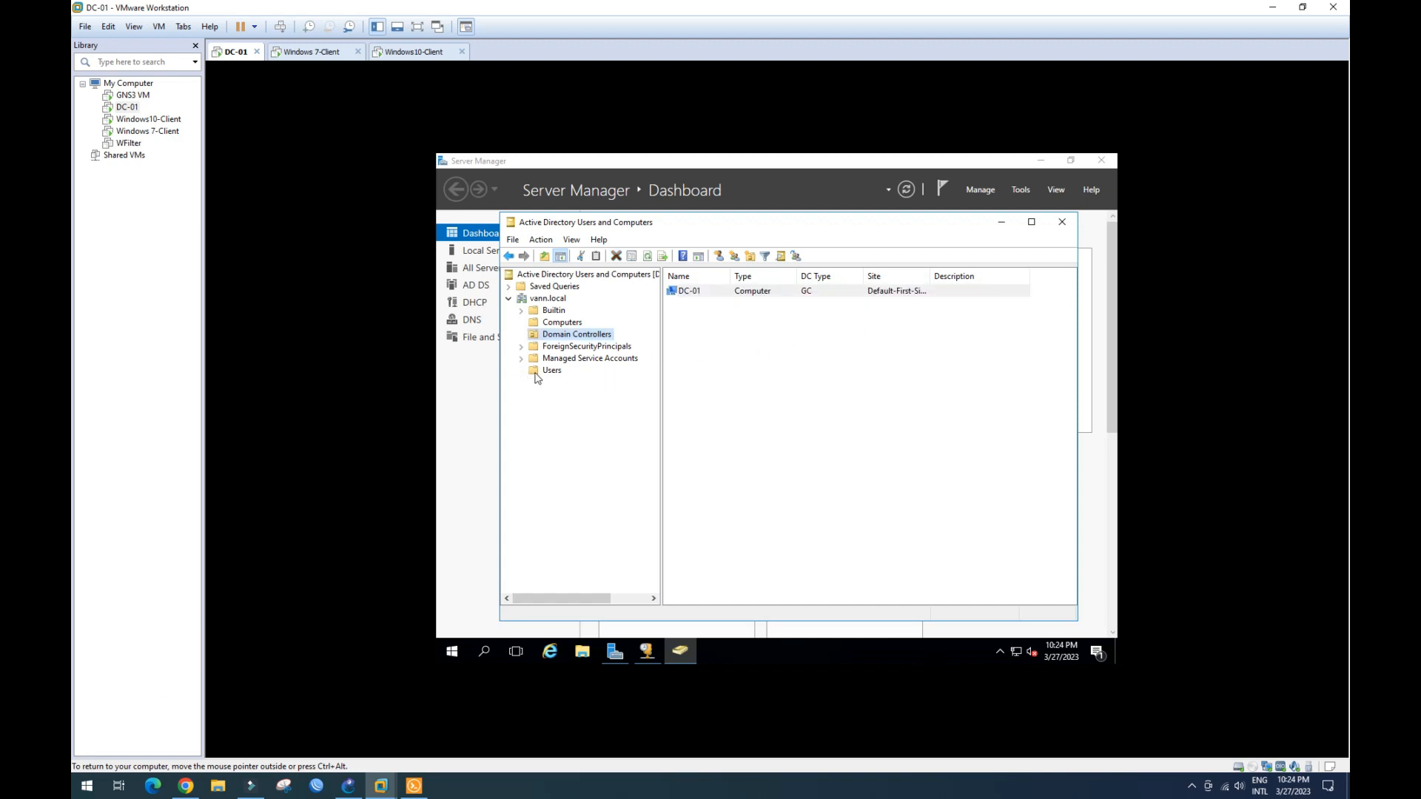
click(536, 375)
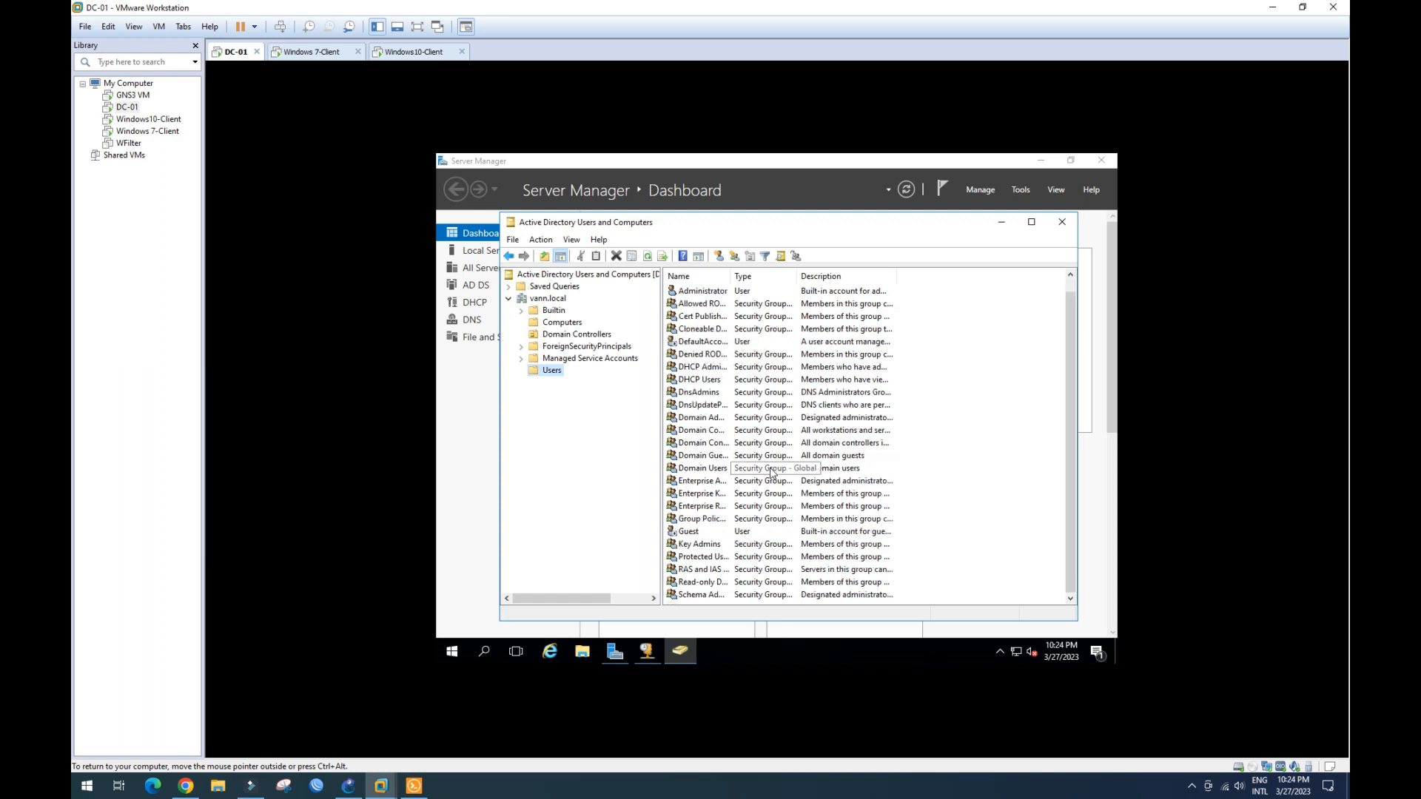
scroll(770, 463, down, 1)
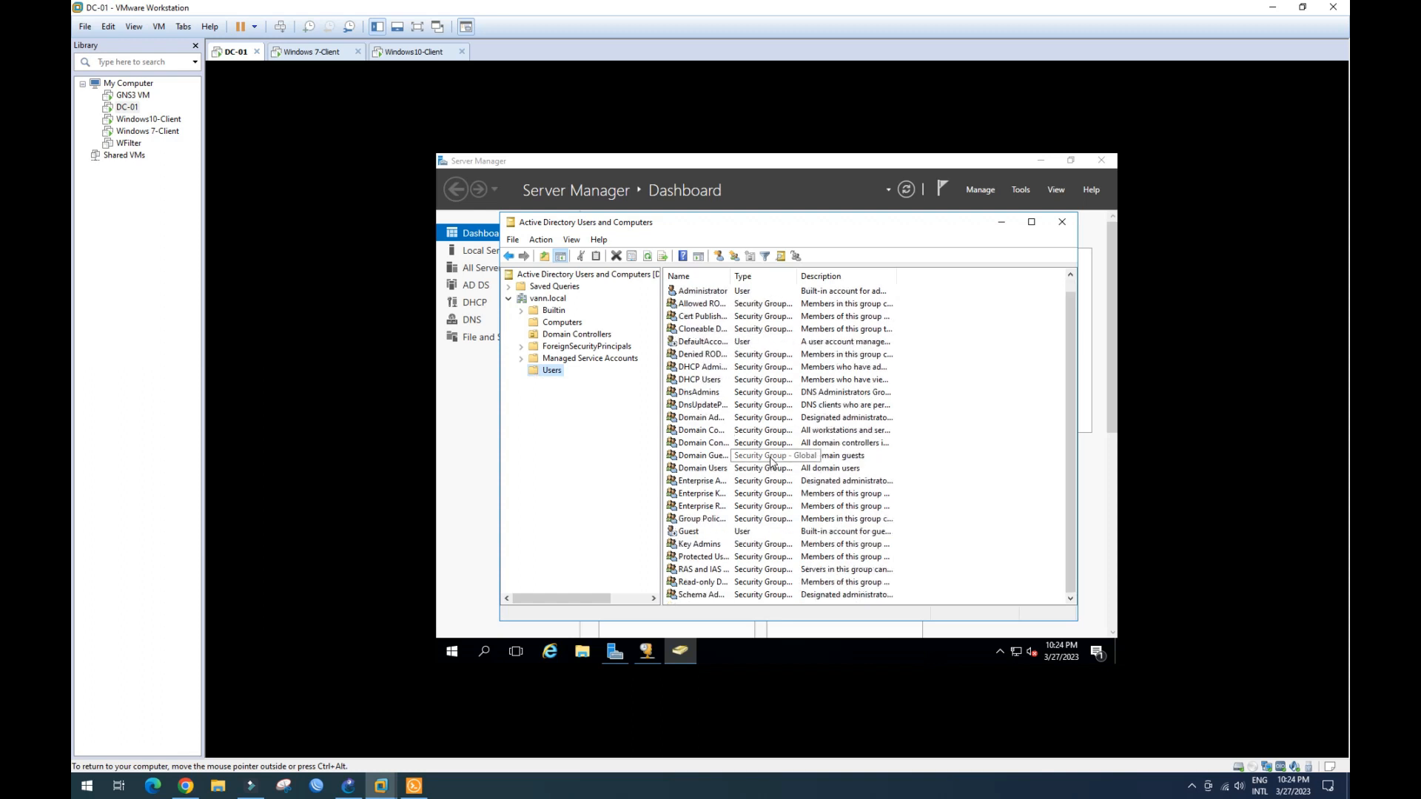
scroll(770, 462, up, 1)
scroll(770, 460, down, 1)
scroll(770, 461, up, 1)
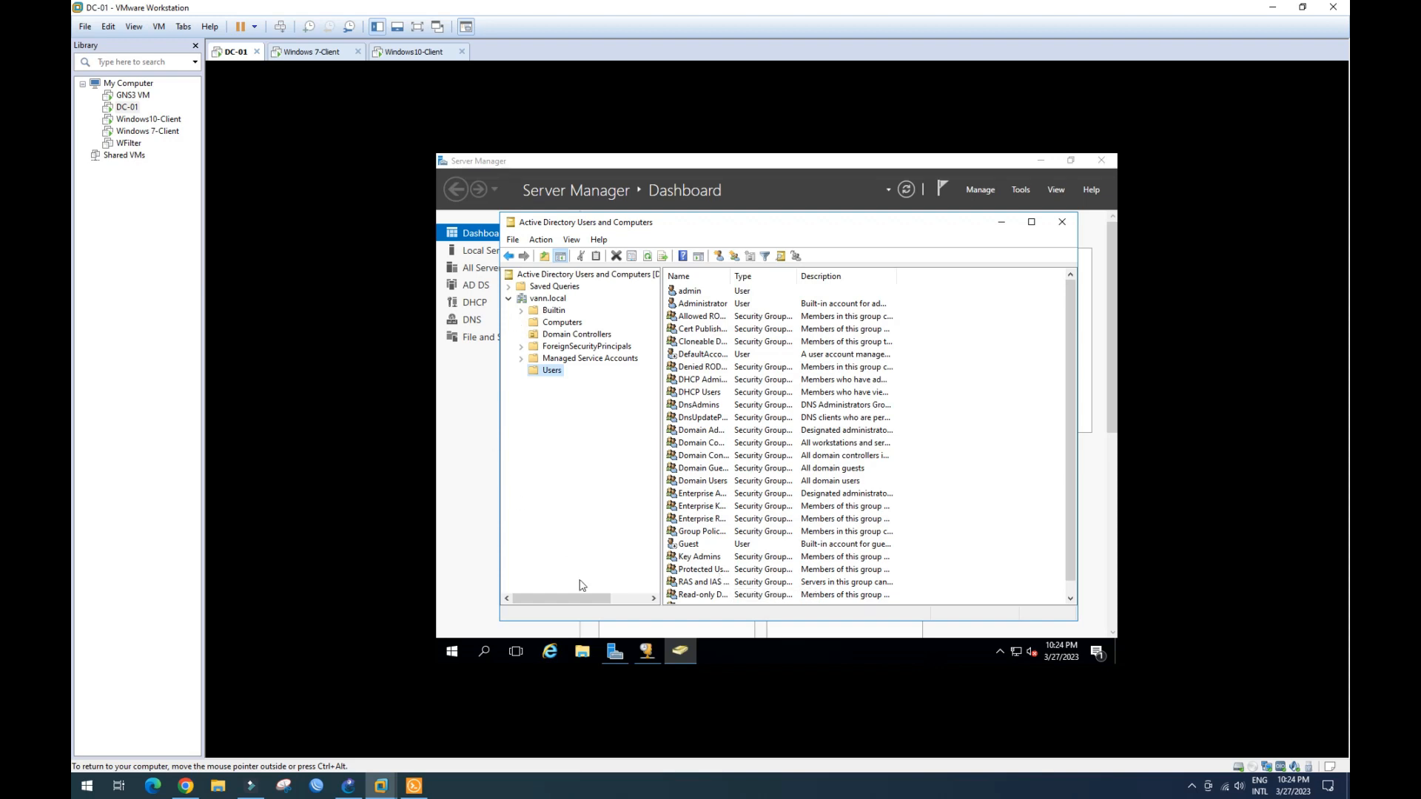
- Glance at FortiGate's Network > Interfaces page, then bring back the GNS3 DHCP Server topology
mouse_move(350, 792)
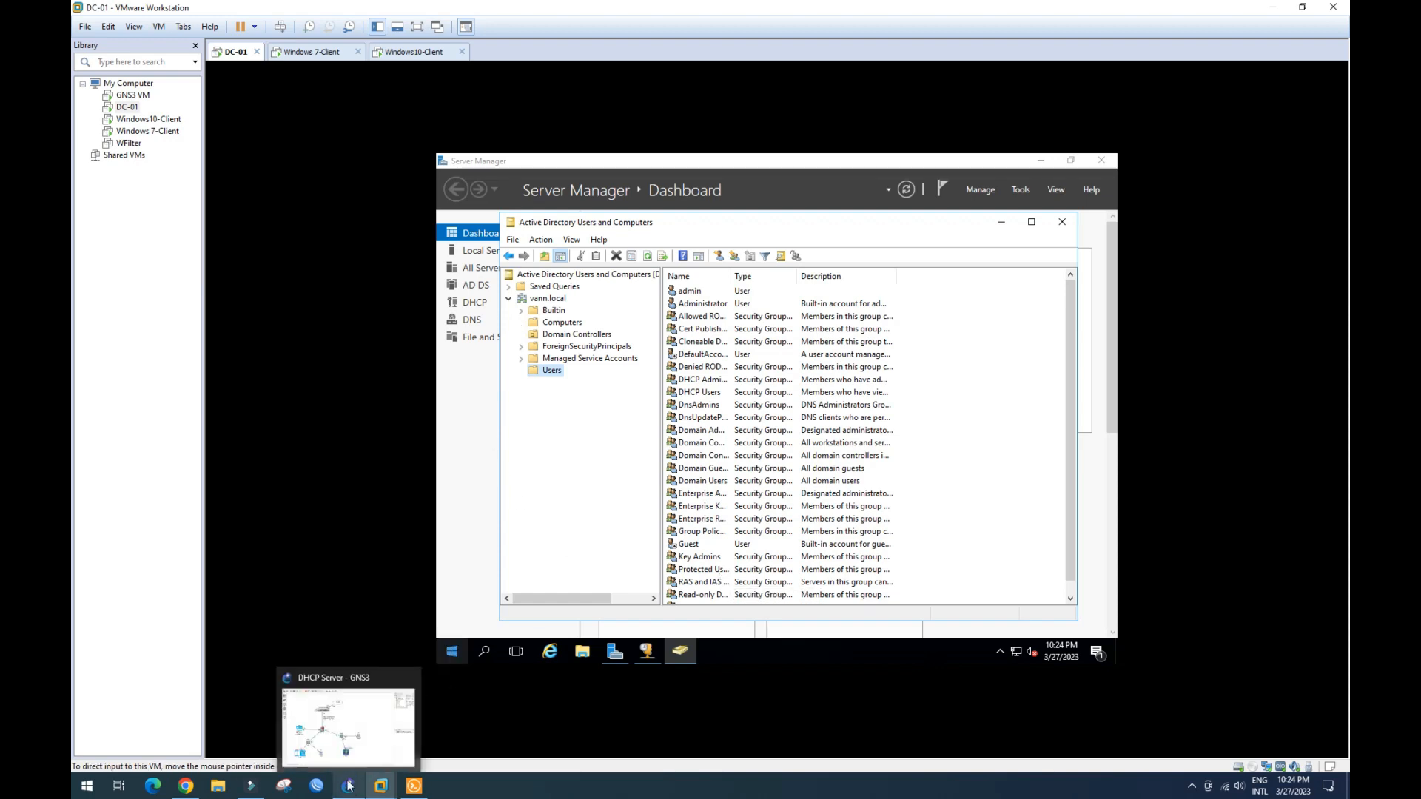
click(186, 786)
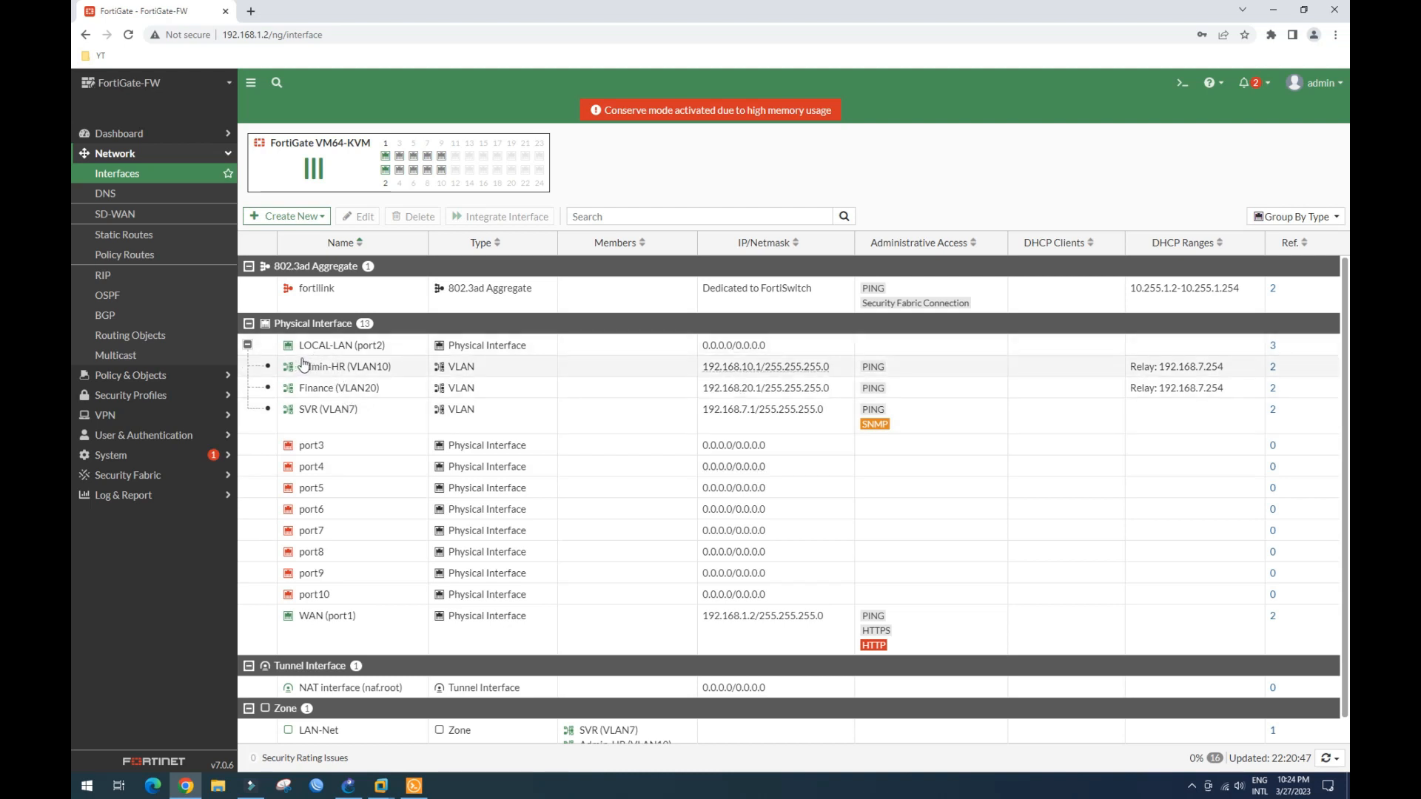
mouse_move(347, 372)
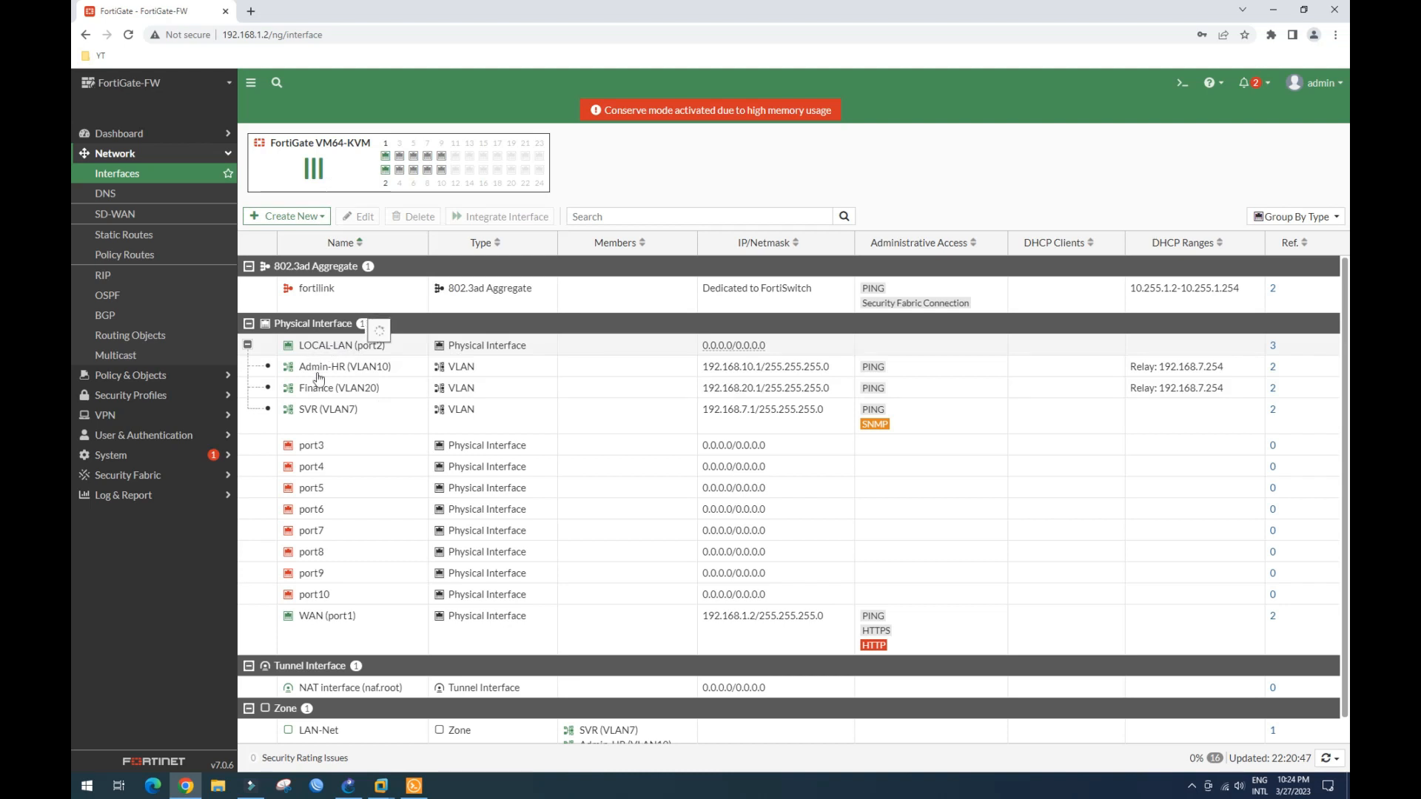
click(348, 789)
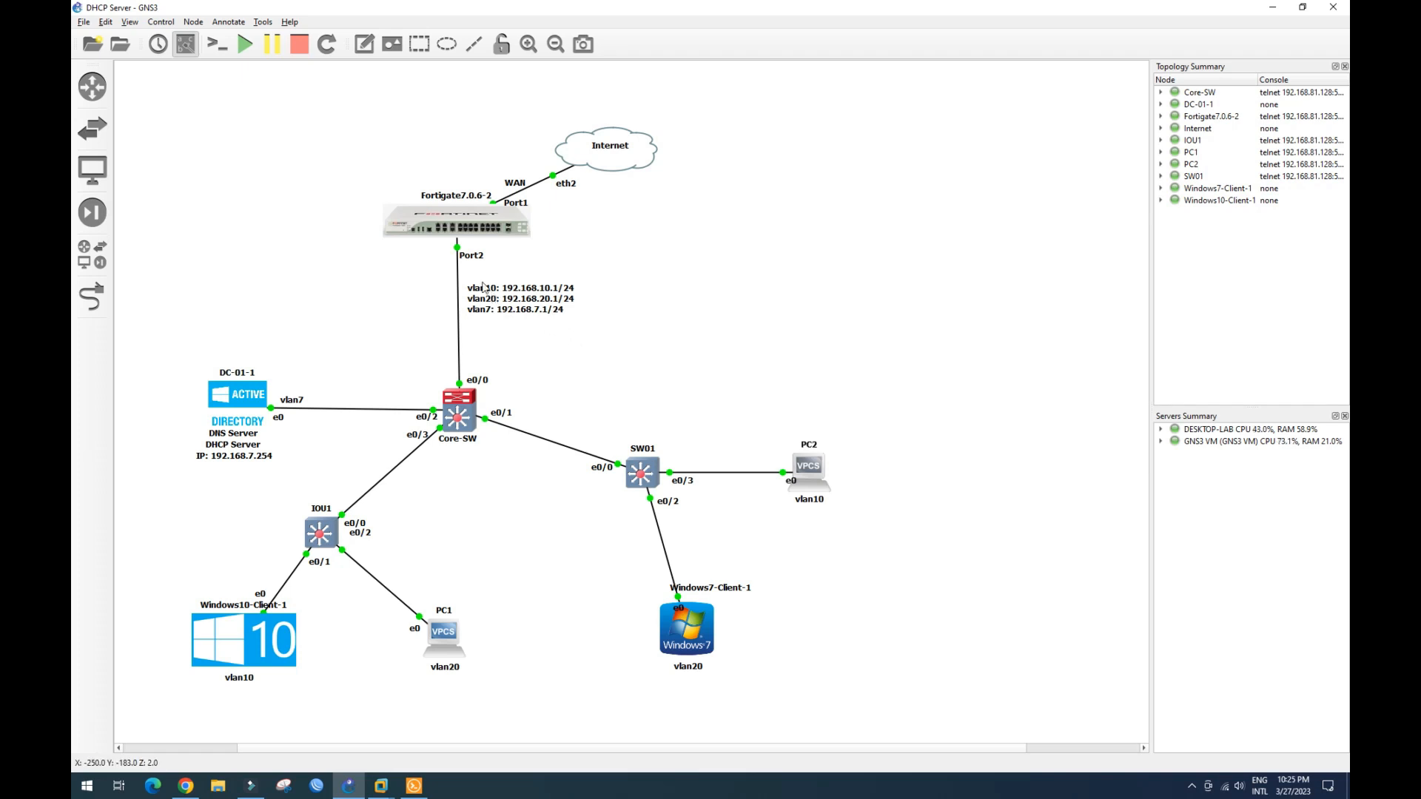
- Add a canvas note listing Admin_HR, Finance, IT, Marketing and Purchasing on separate lines
click(364, 43)
click(215, 164)
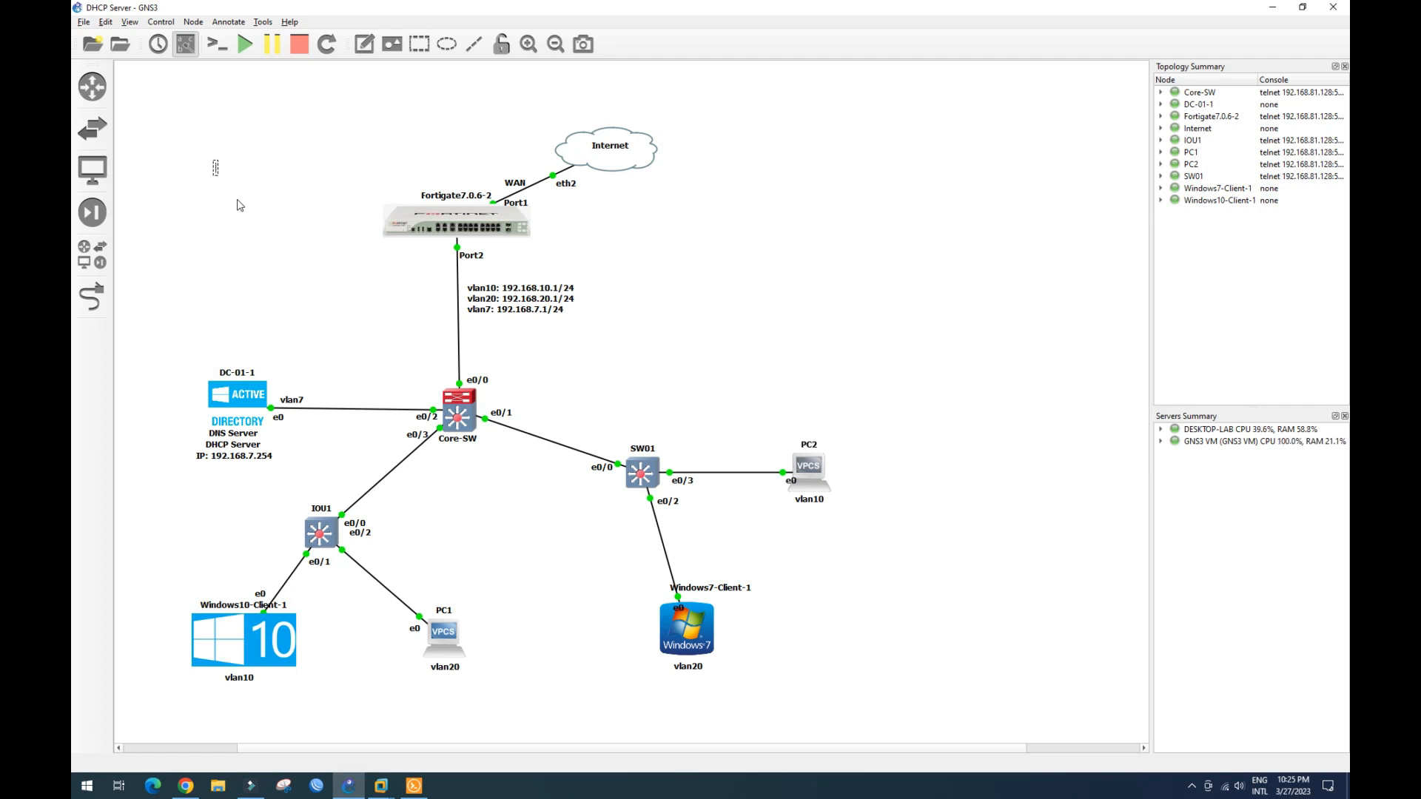
text(Admin_HR)
key(Return)
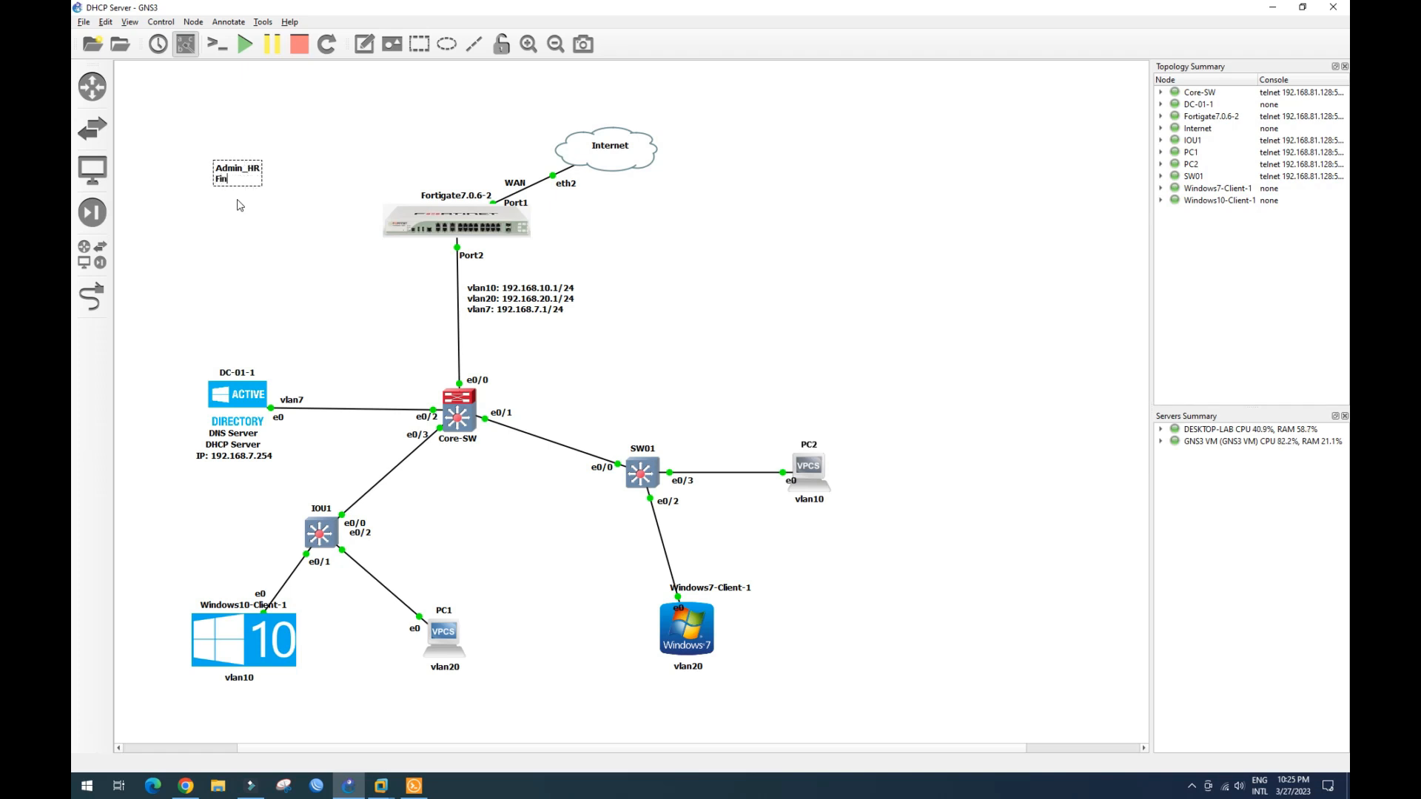
text(Finance)
key(Return)
text(IT)
key(Return)
text(Marketing)
key(Return)
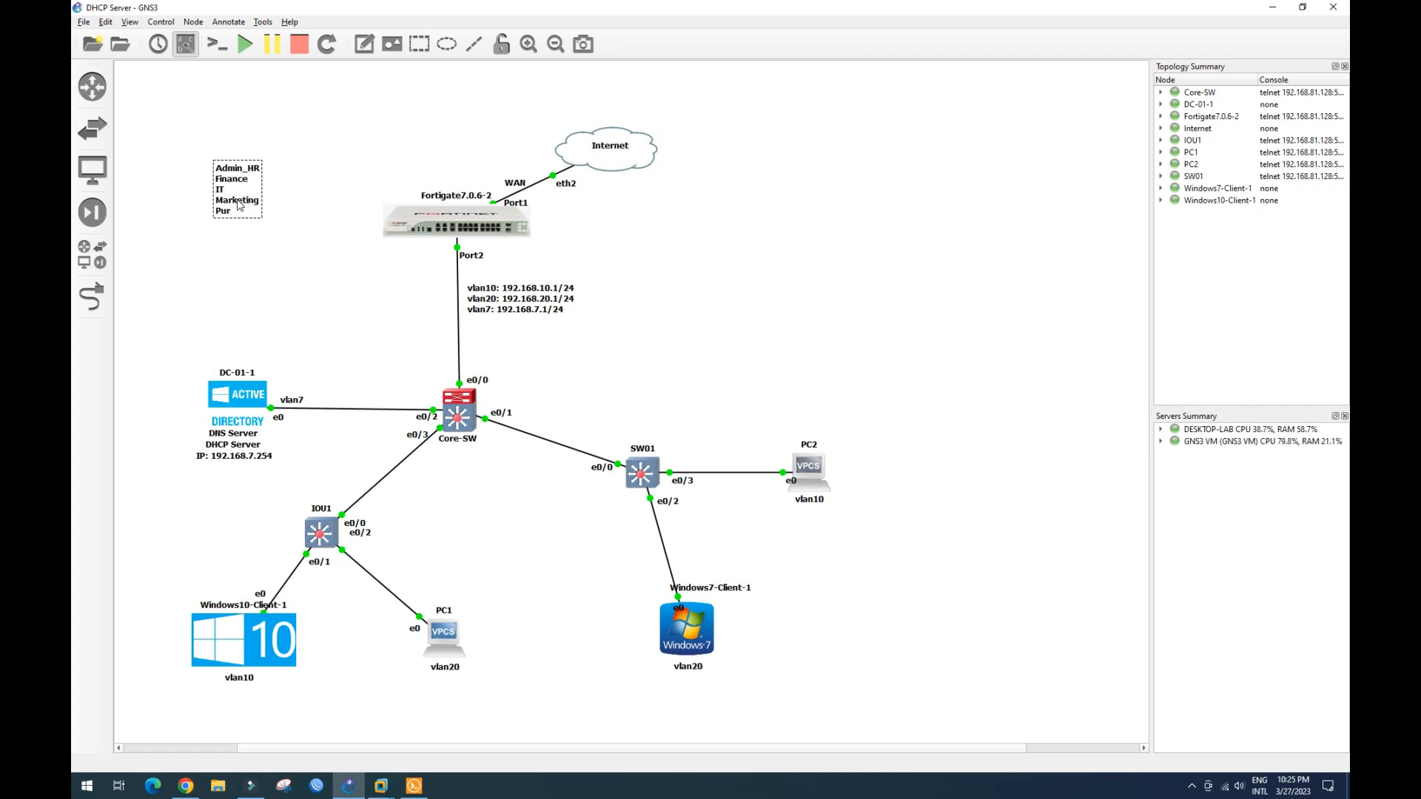
text(Purchasing)
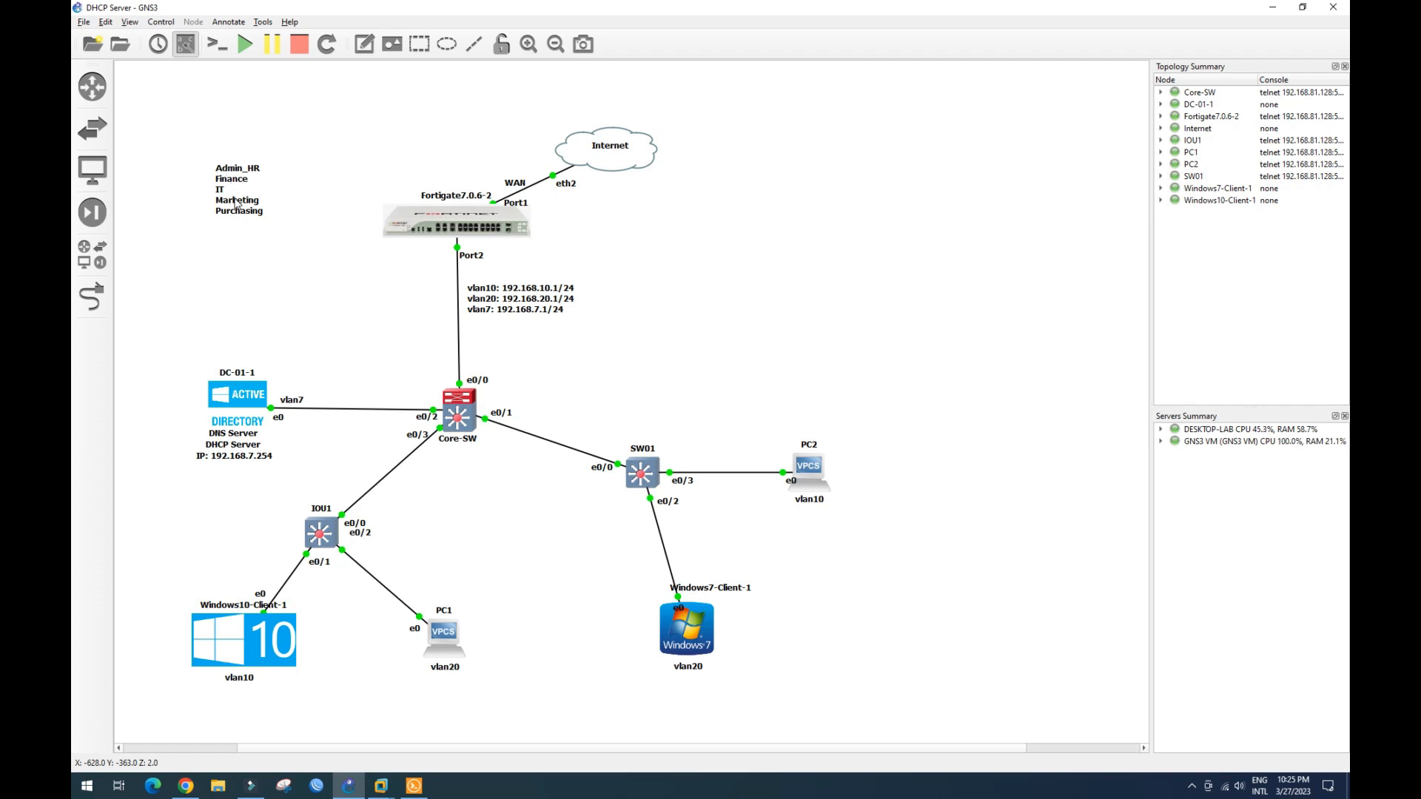
- Move the department note just above DC-01-1 and switch back to the DC-01 VM
mouse_move(238, 203)
mouse_down()
mouse_move(247, 296)
mouse_move(242, 330)
mouse_move(233, 322)
mouse_up()
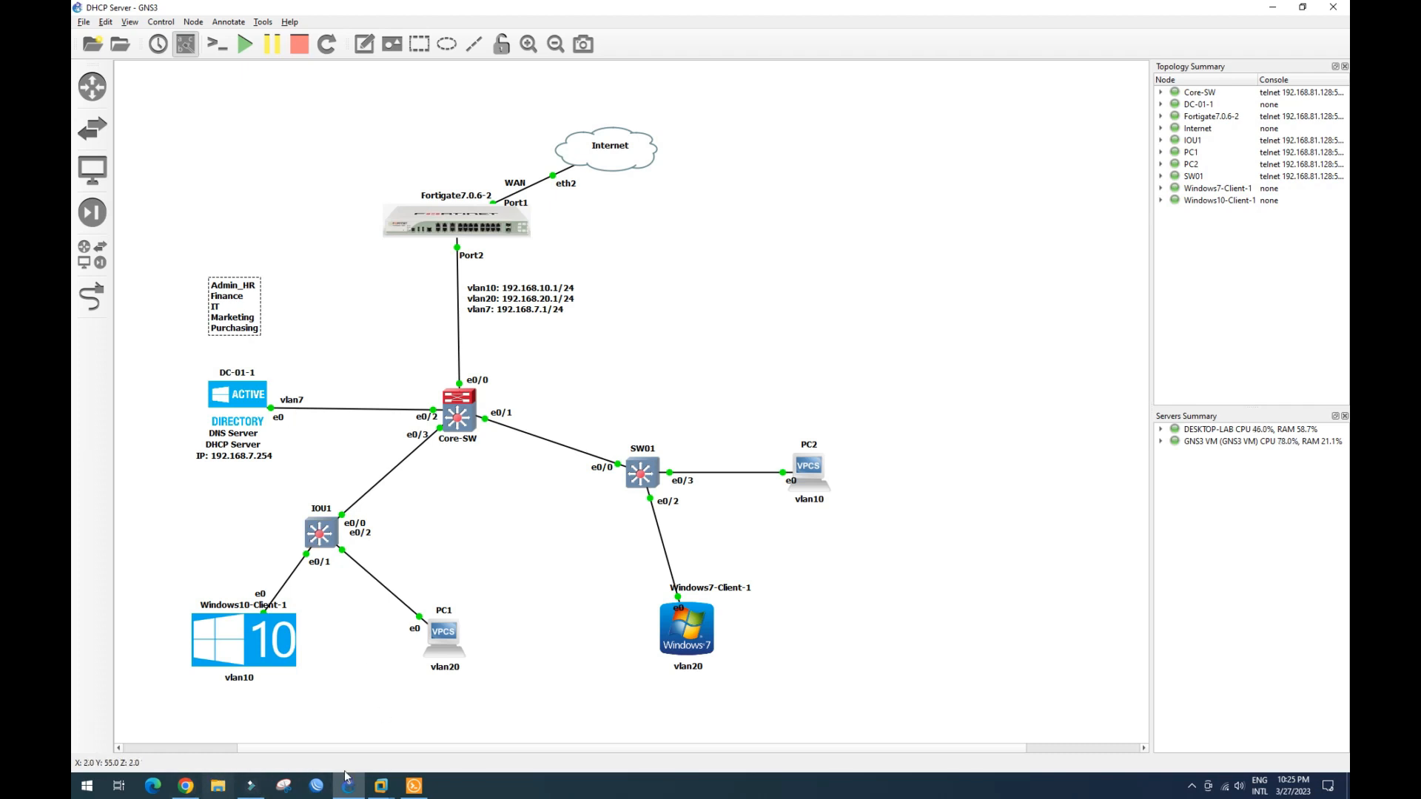
mouse_move(381, 789)
click(244, 726)
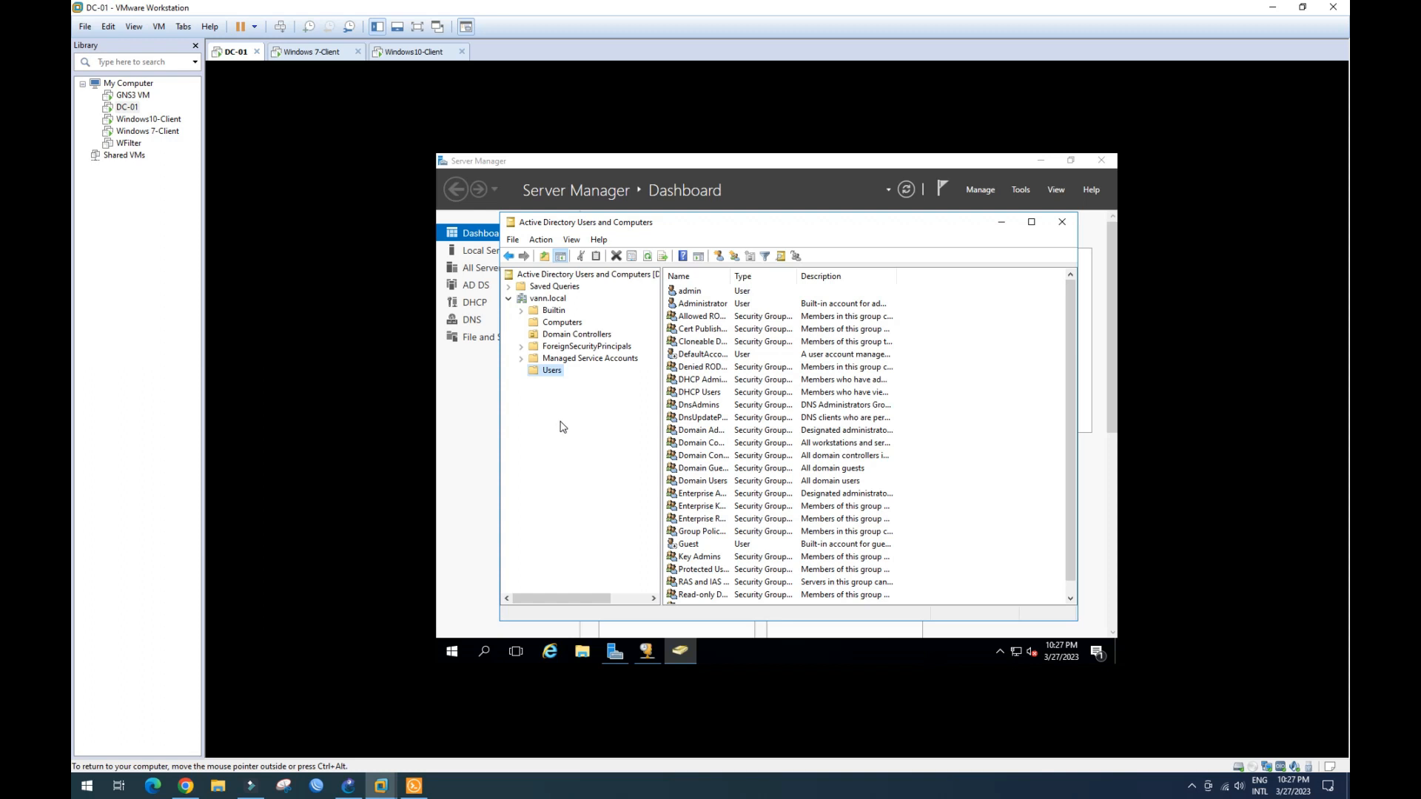
- Create the HR_Admin organizational unit under vann.local
click(554, 301)
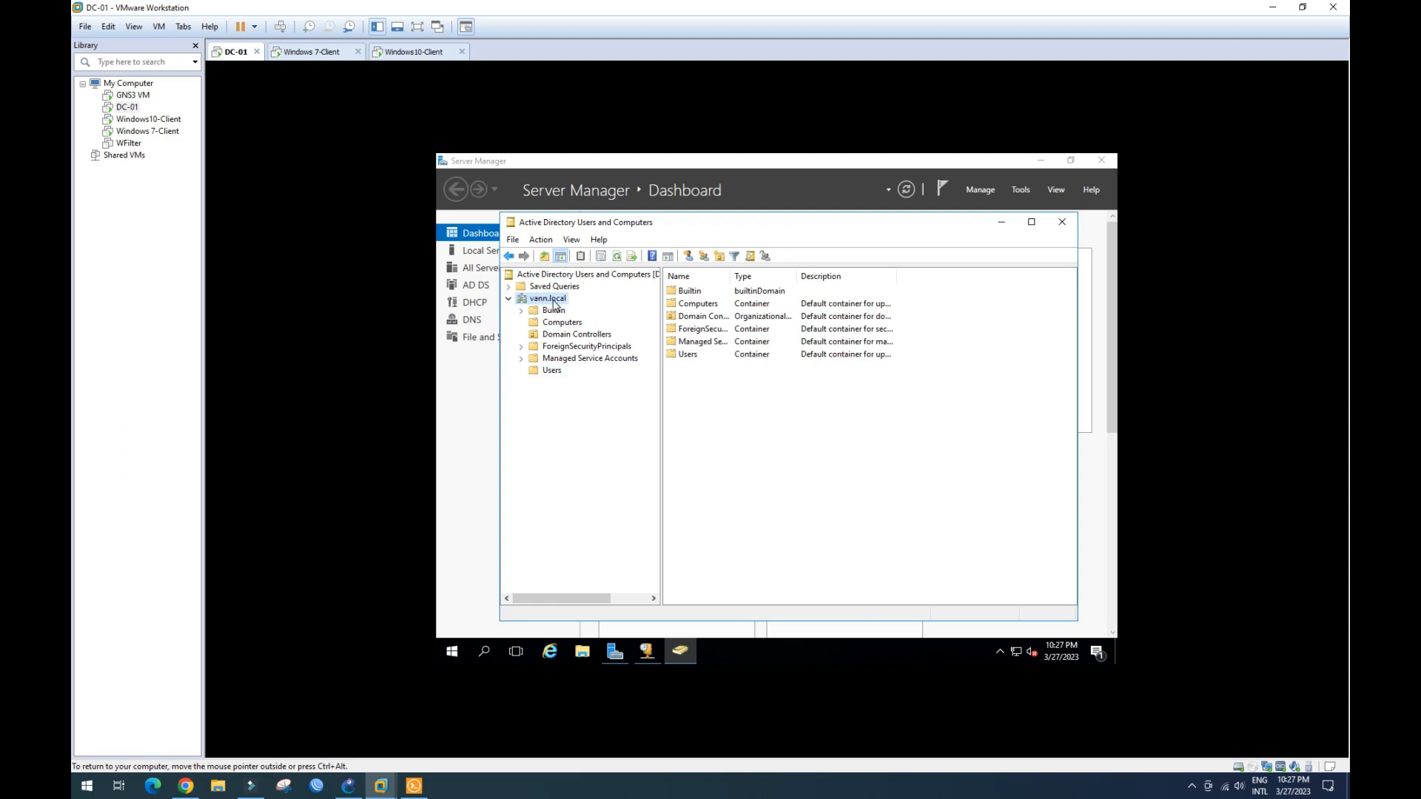
right_click(554, 303)
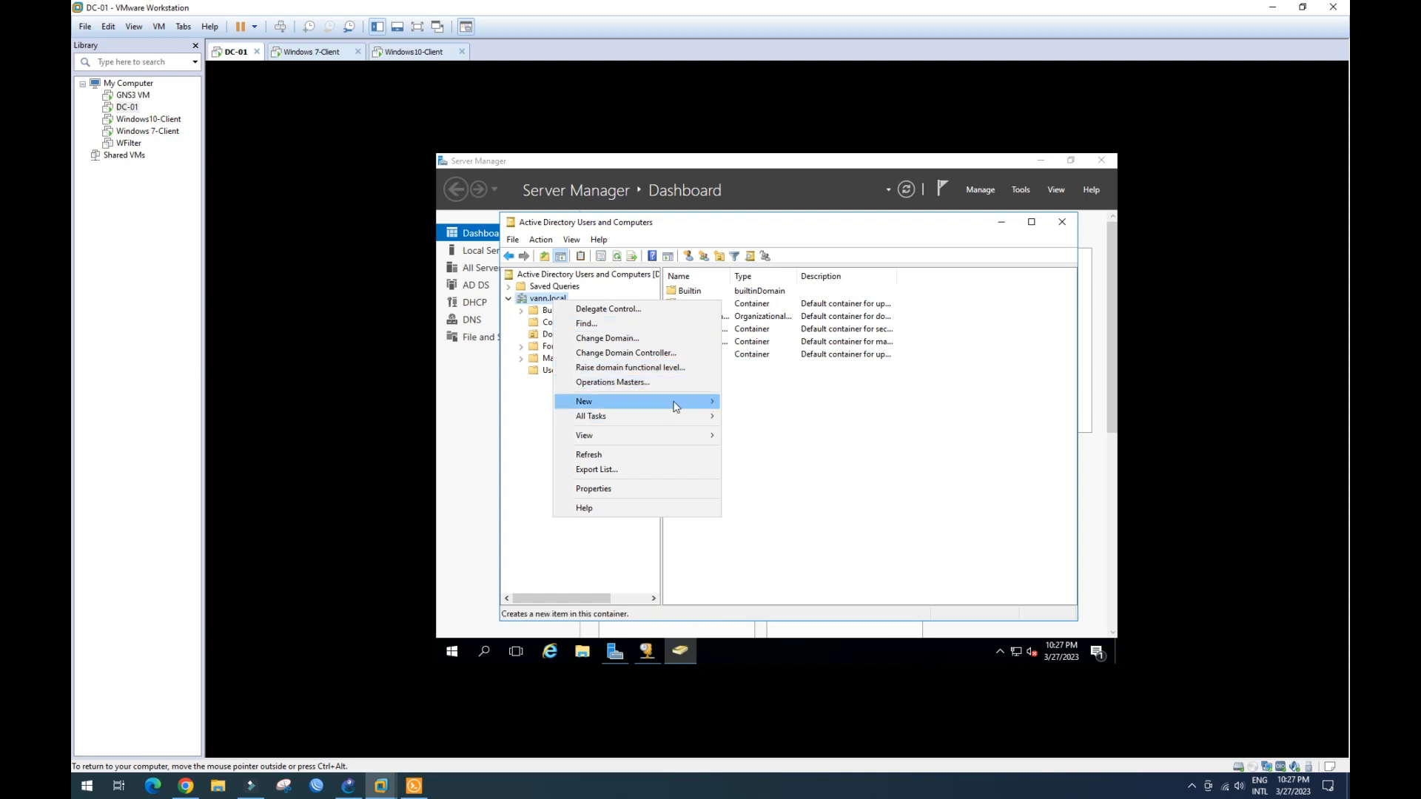
mouse_move(691, 405)
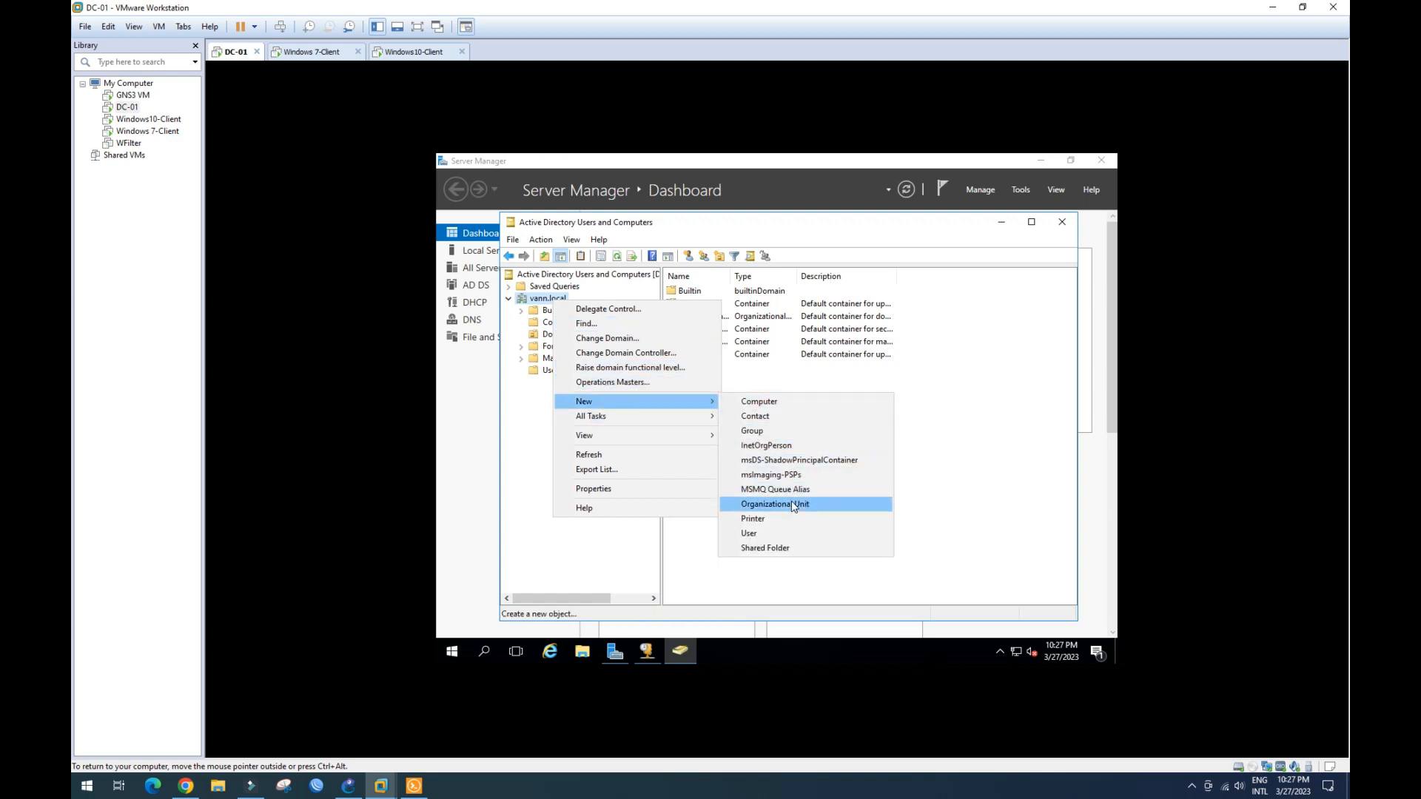
click(816, 506)
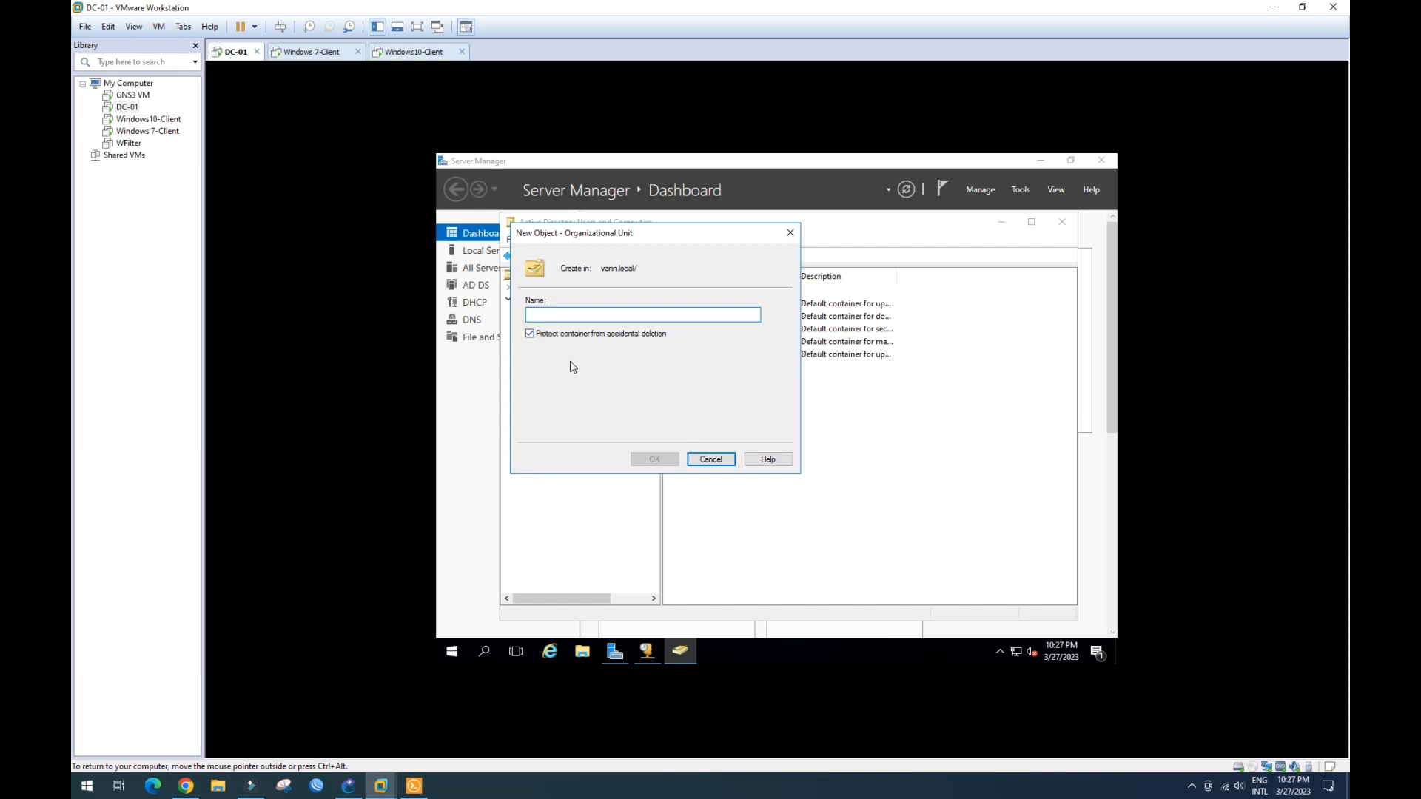
text(HR_A)
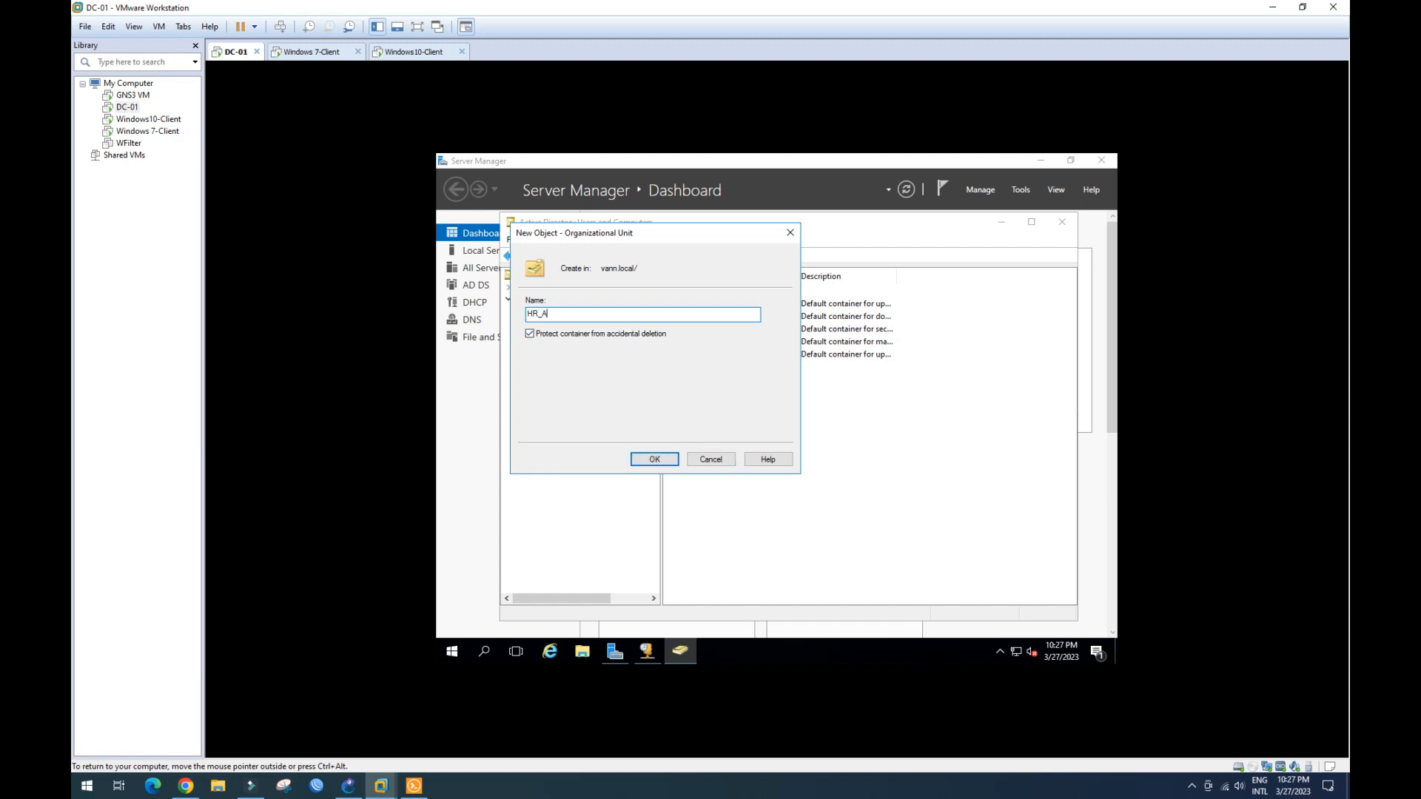
text(dmin)
click(652, 459)
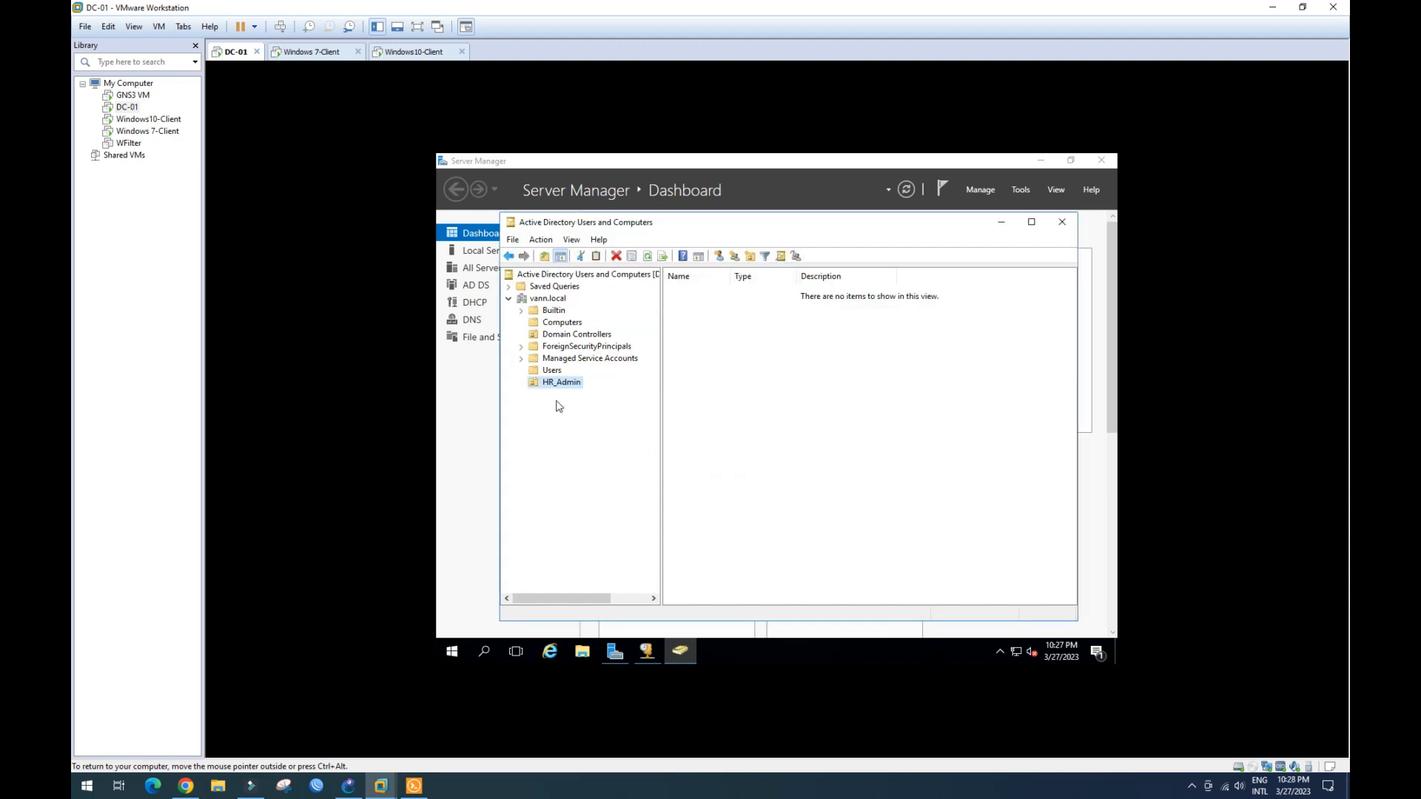
- Add the Finance and IT organizational units under vann.local
right_click(562, 303)
mouse_move(592, 396)
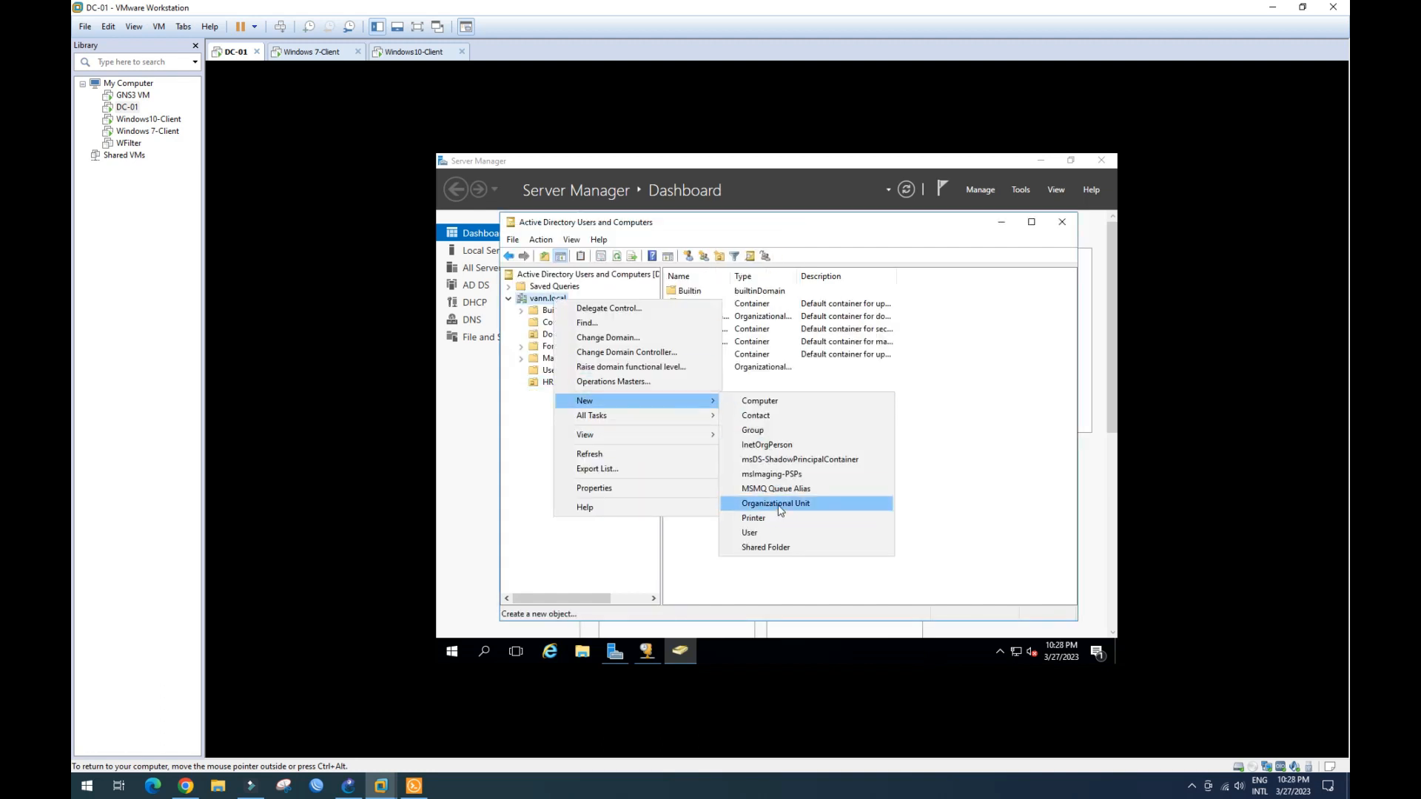
click(770, 502)
text(Finance)
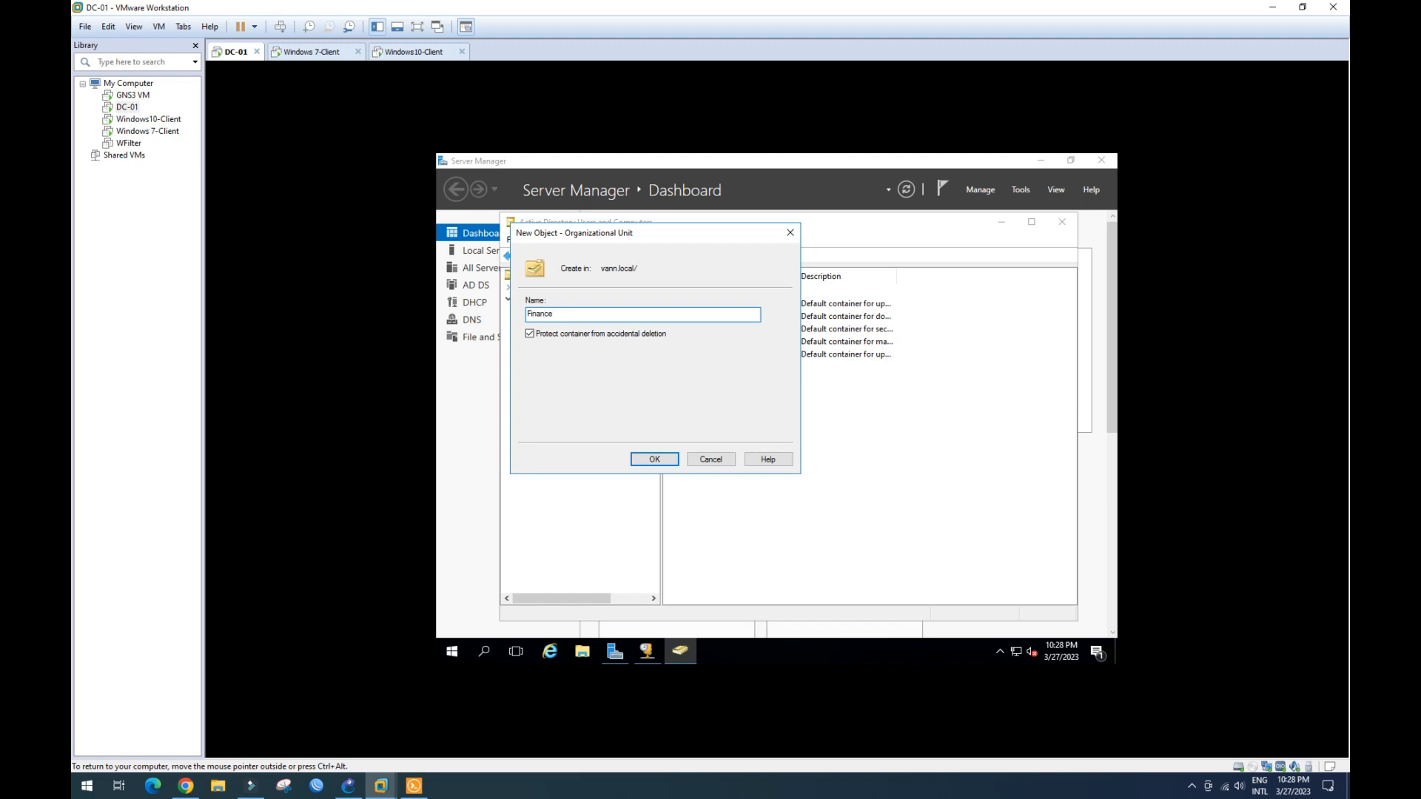
click(654, 459)
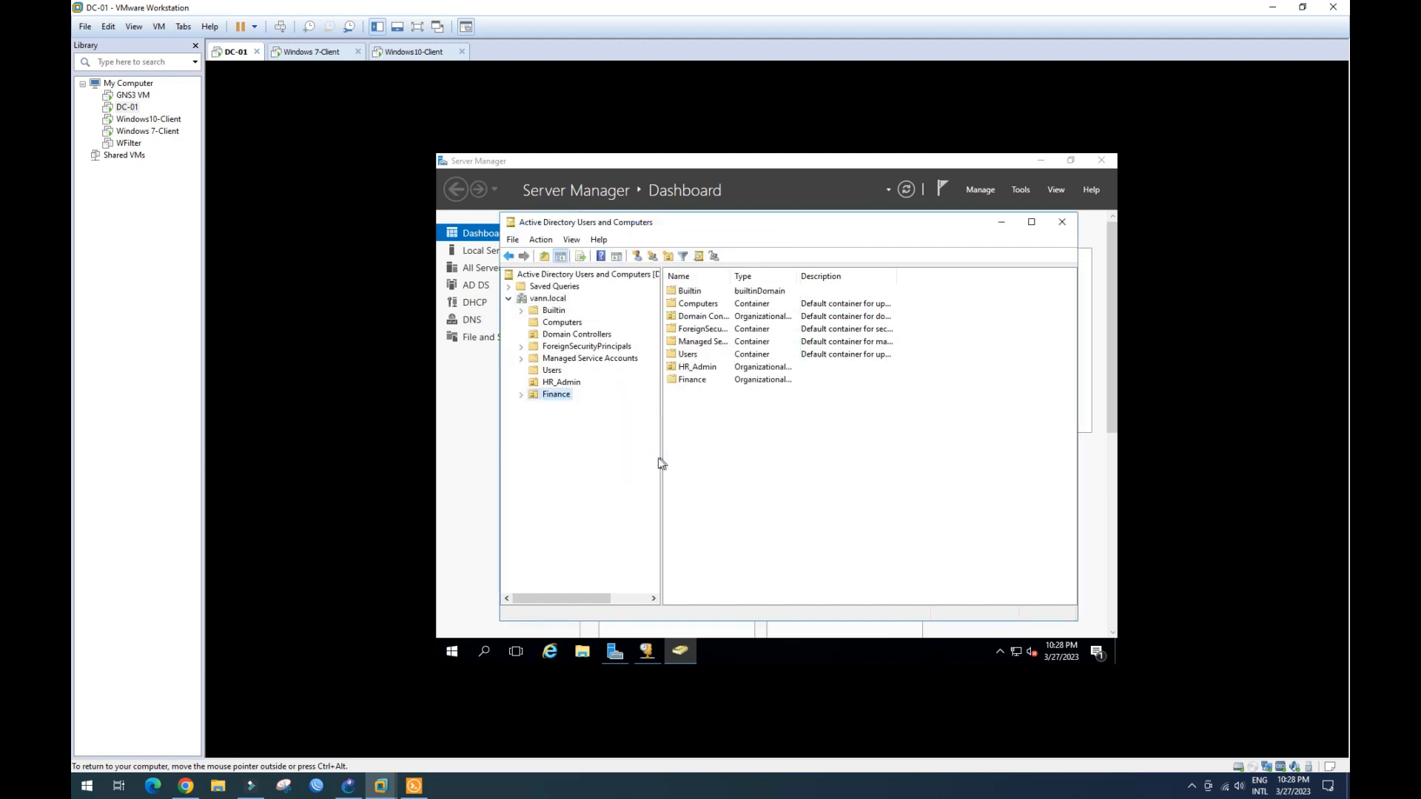
click(548, 299)
right_click(554, 298)
mouse_move(631, 413)
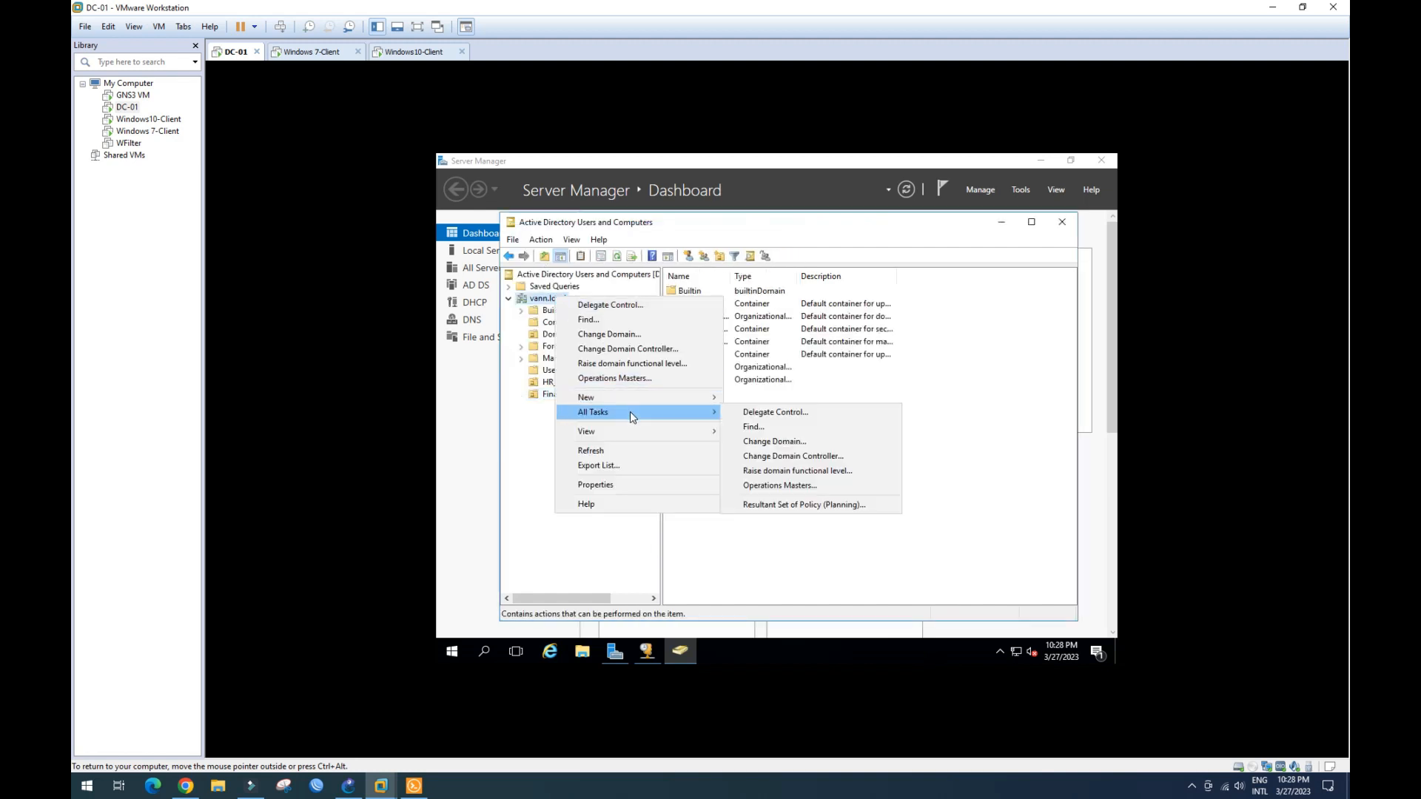
mouse_move(688, 397)
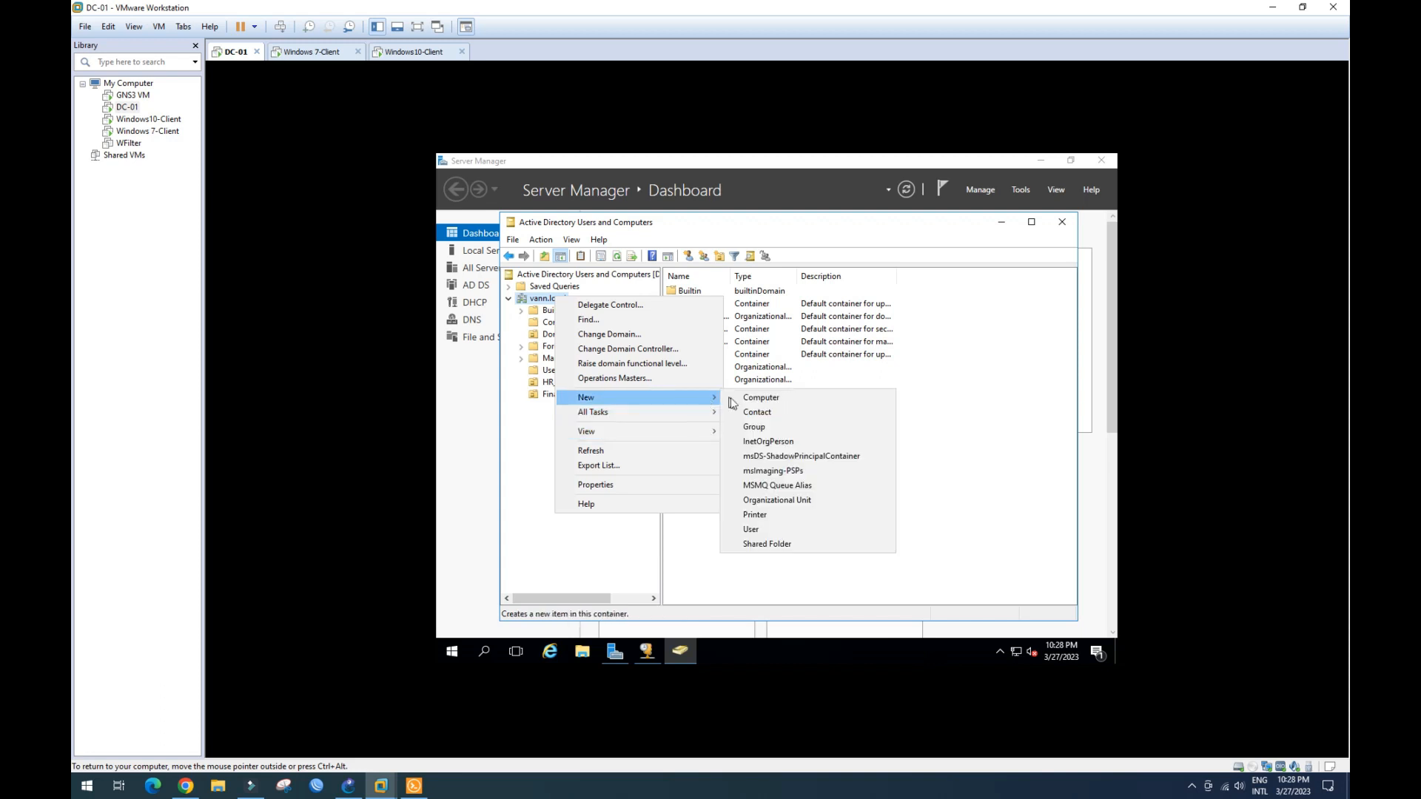
click(790, 502)
text(IT)
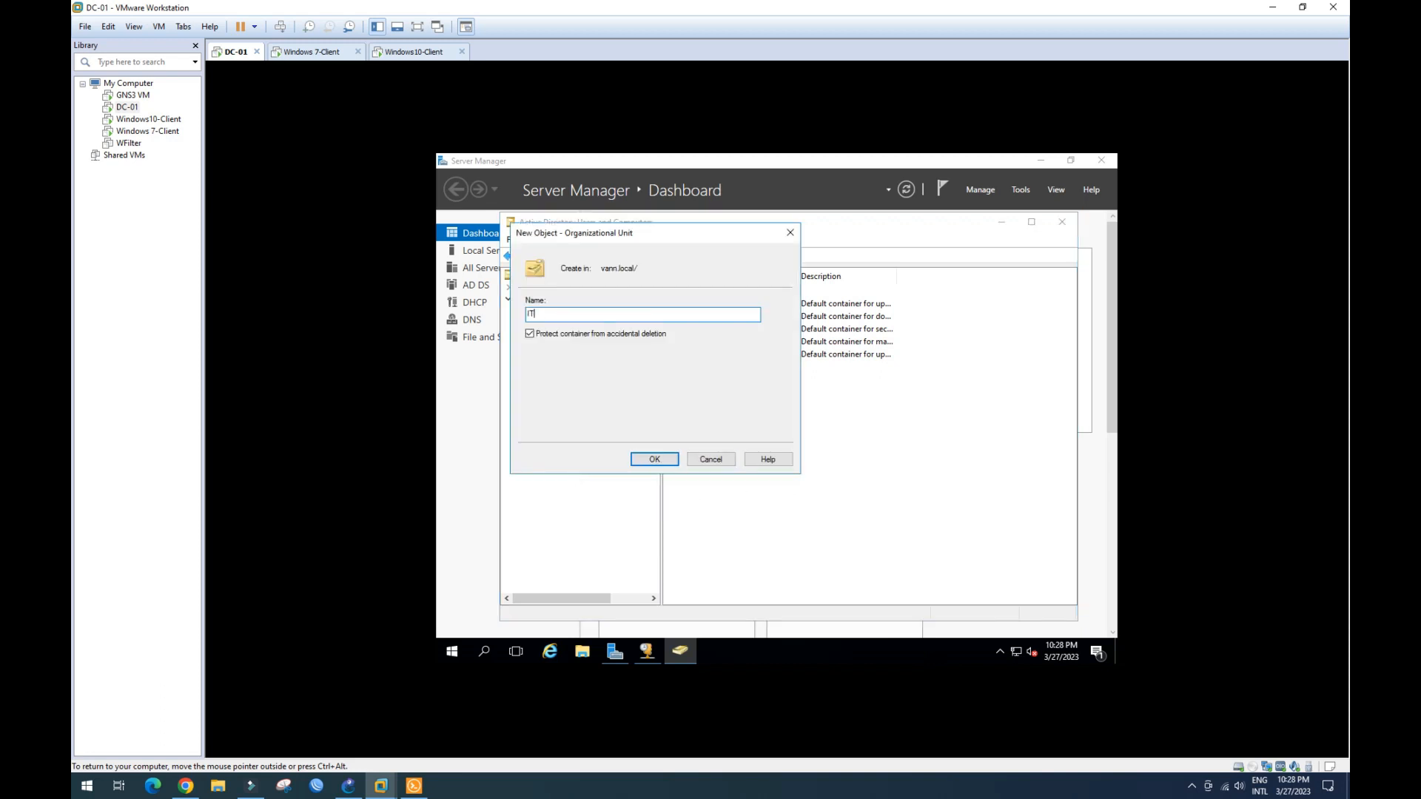
click(657, 456)
- Add the Marketing and Purchasing organizational units under vann.local
click(540, 300)
right_click(541, 300)
mouse_move(629, 401)
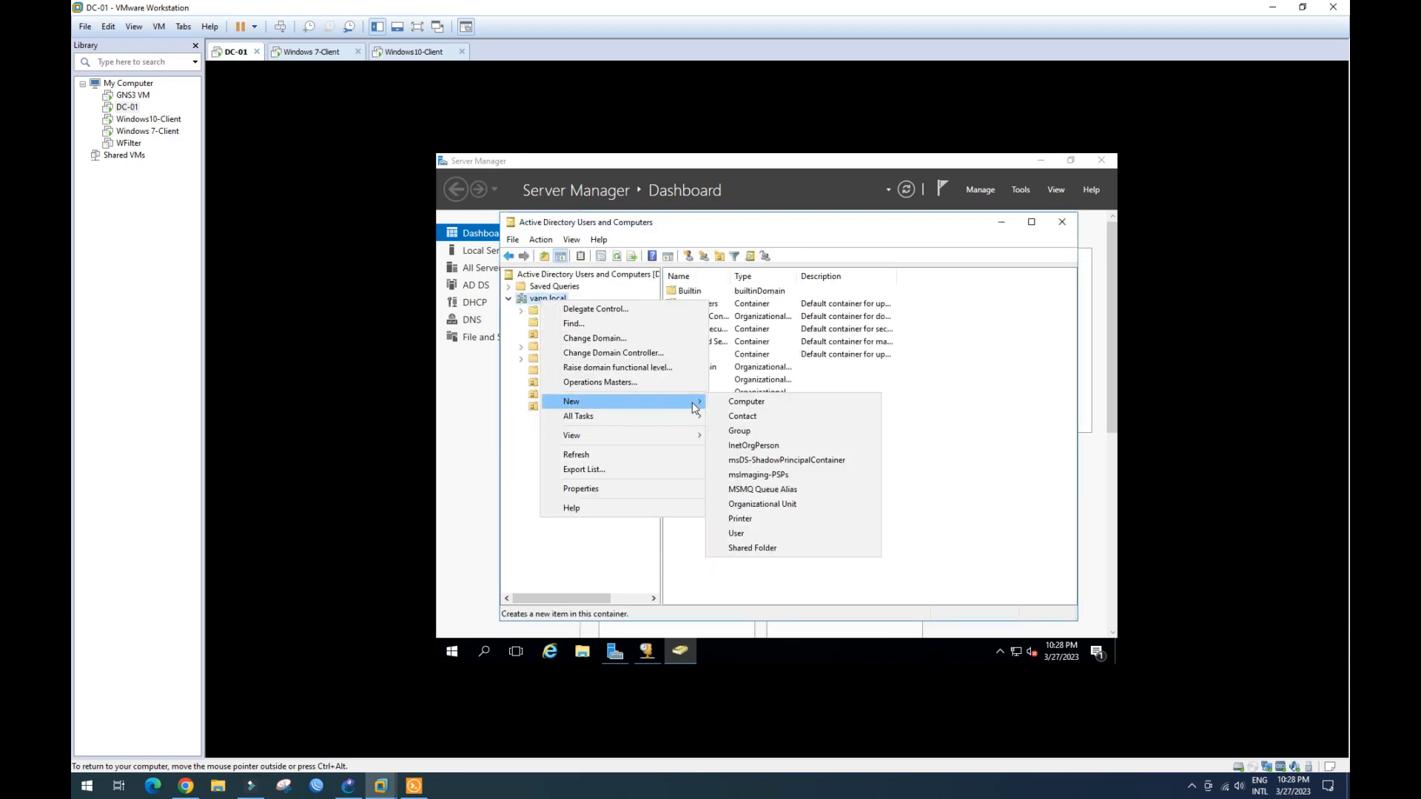
click(748, 503)
text(Marketing)
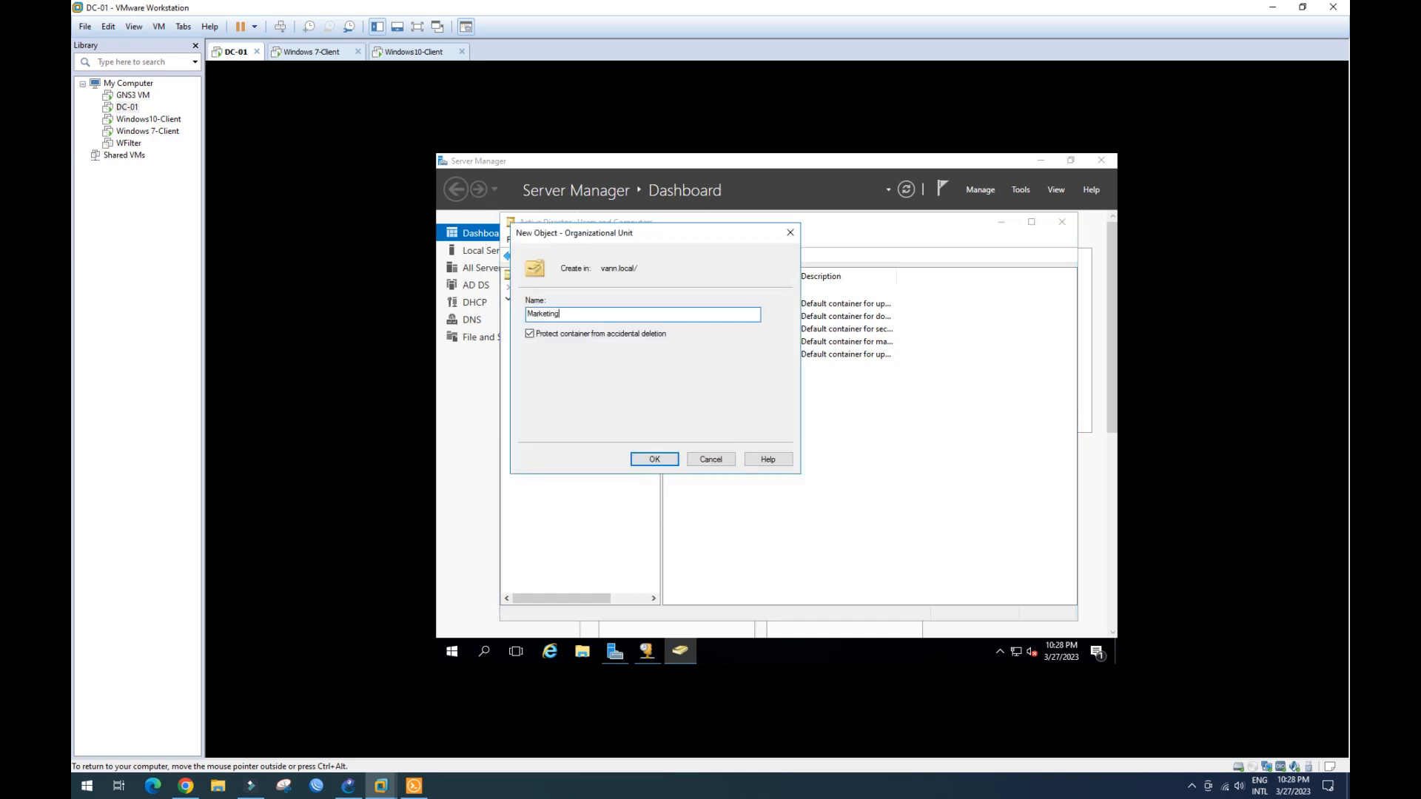
click(655, 459)
right_click(548, 298)
mouse_move(629, 402)
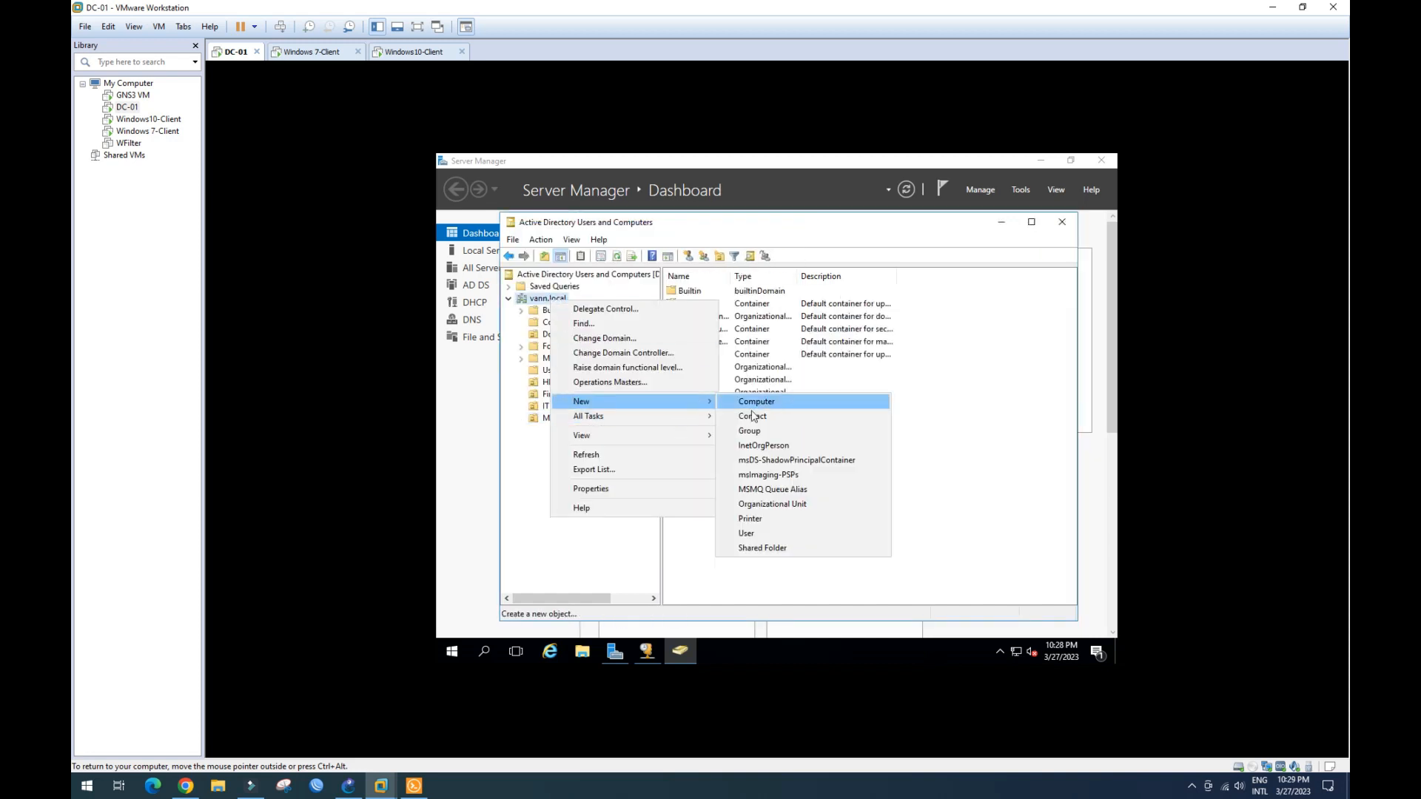
click(769, 504)
text(Purcha)
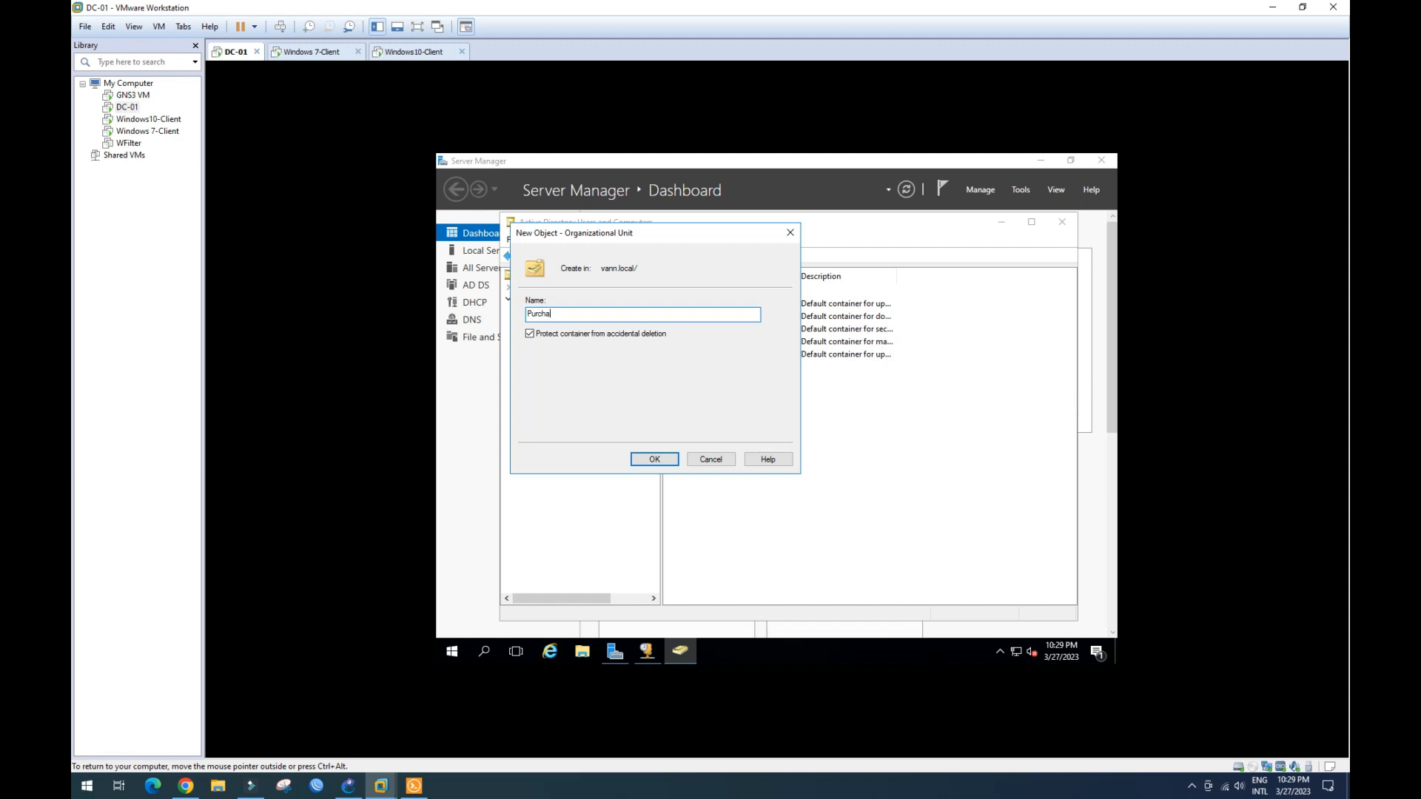
text(sing)
click(654, 459)
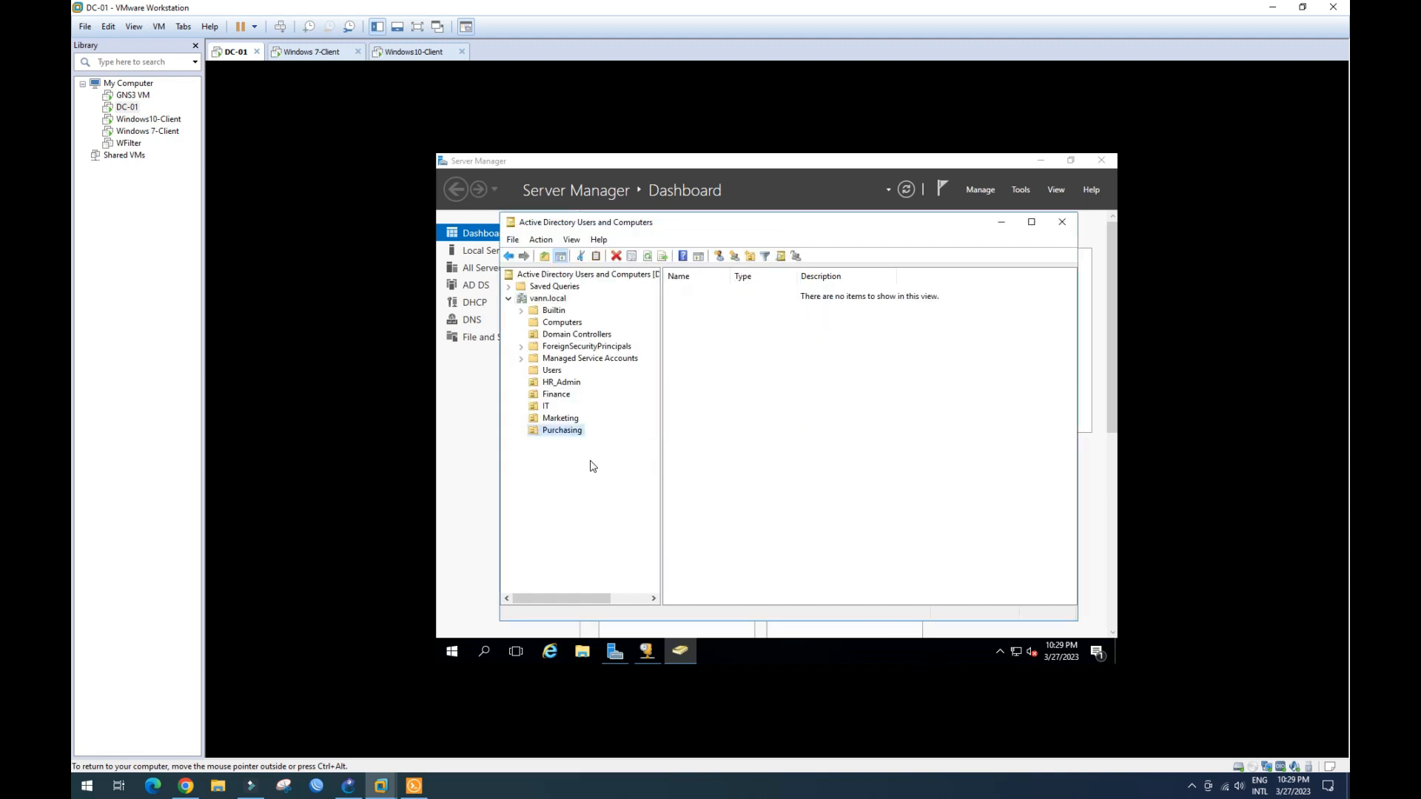
- Browse the new HR_Admin, Finance, Marketing and Purchasing units
click(562, 383)
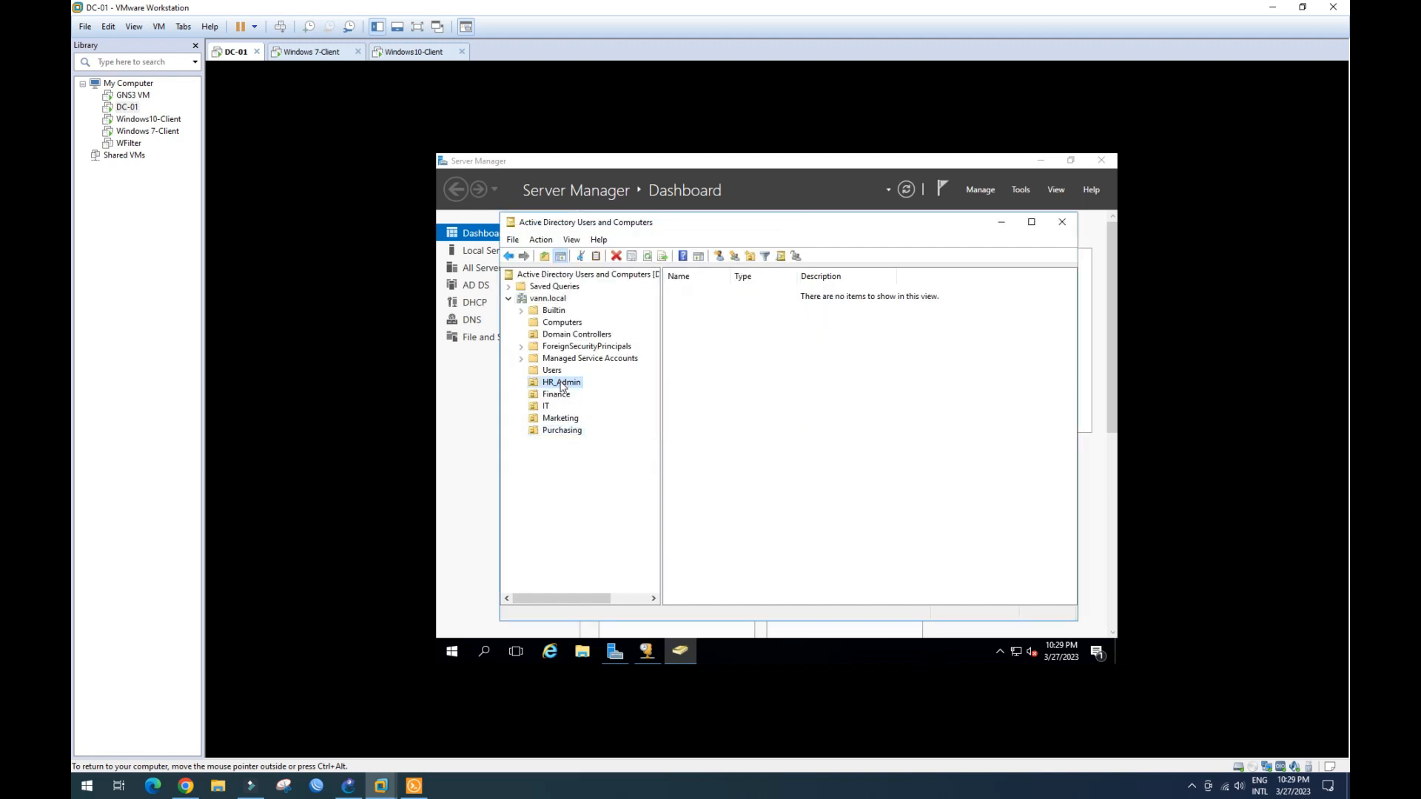
click(561, 398)
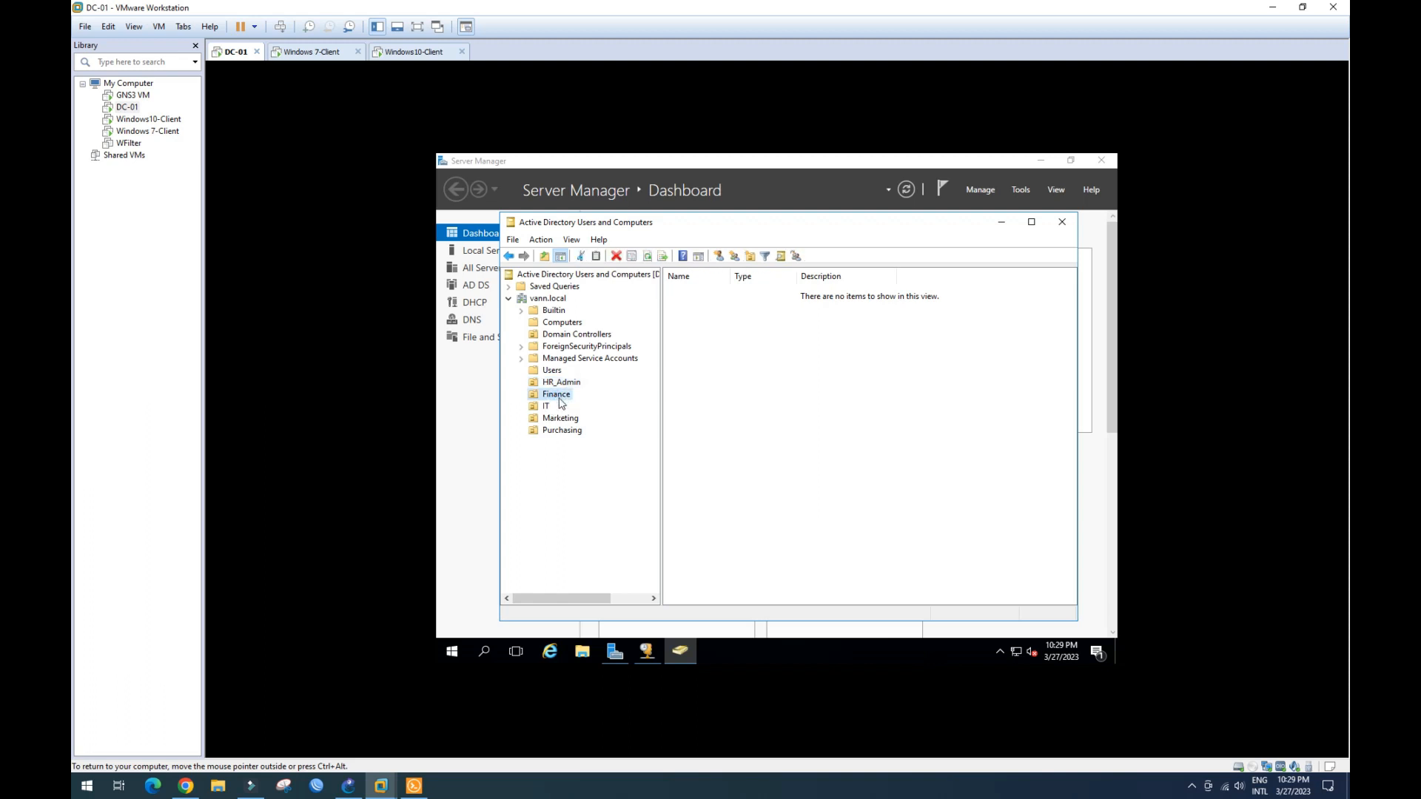
click(567, 421)
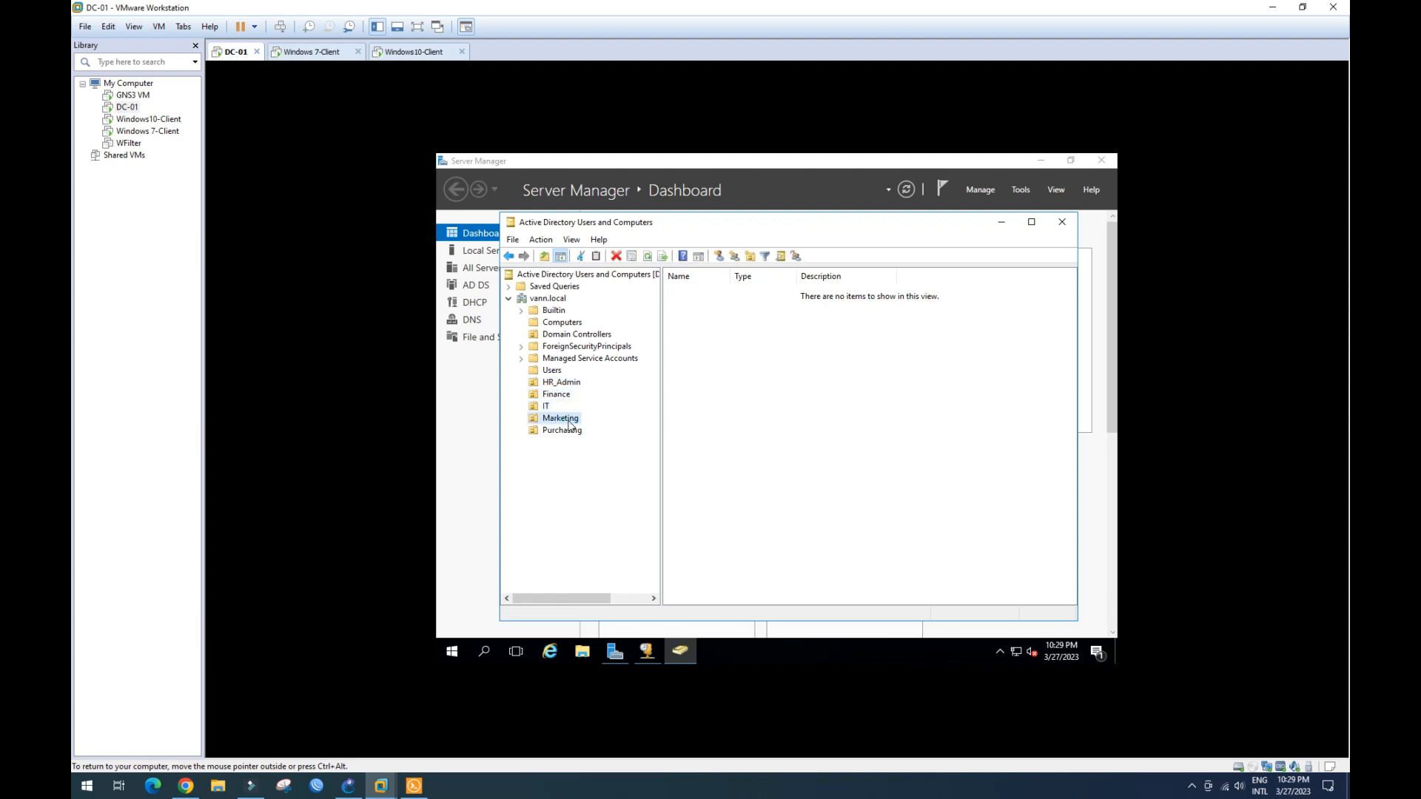
click(570, 433)
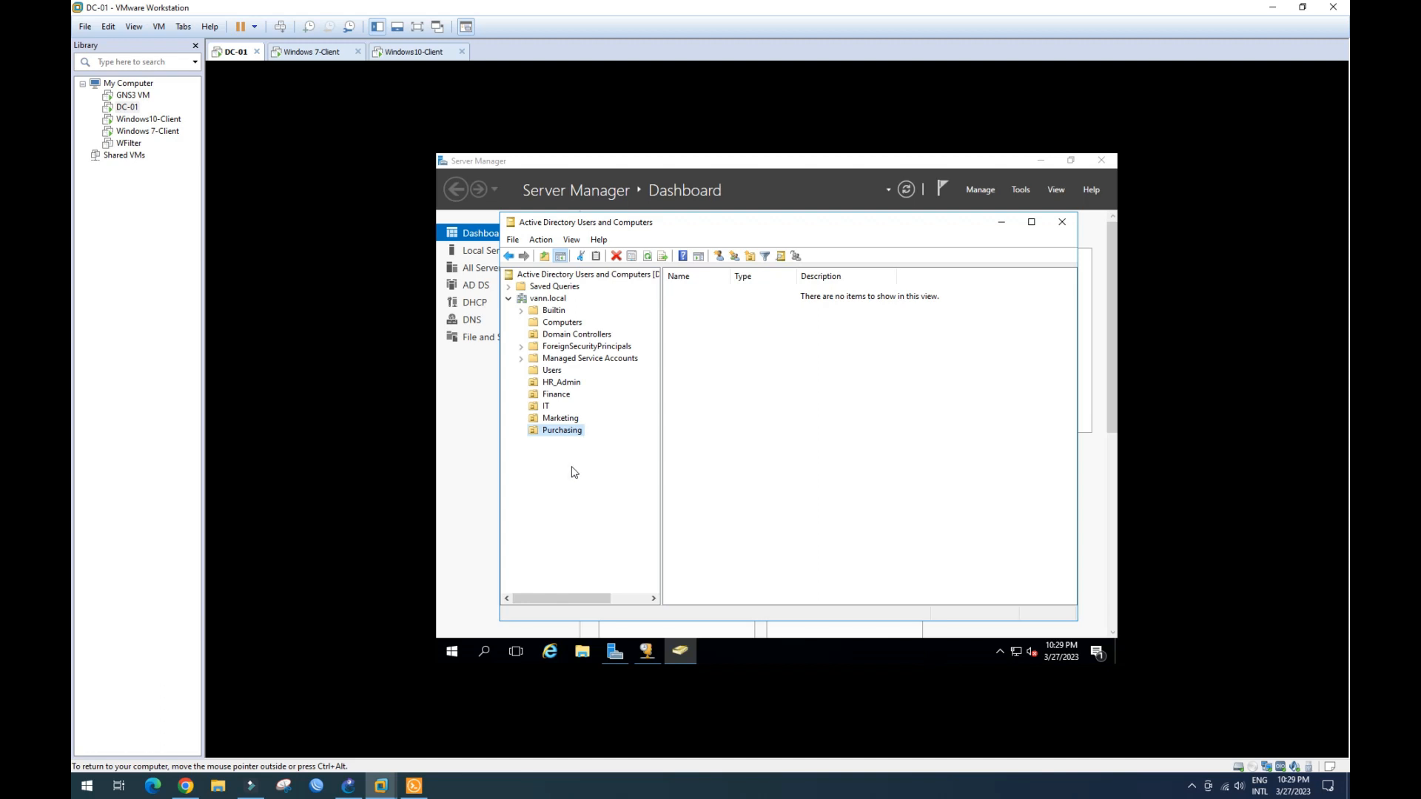
click(571, 385)
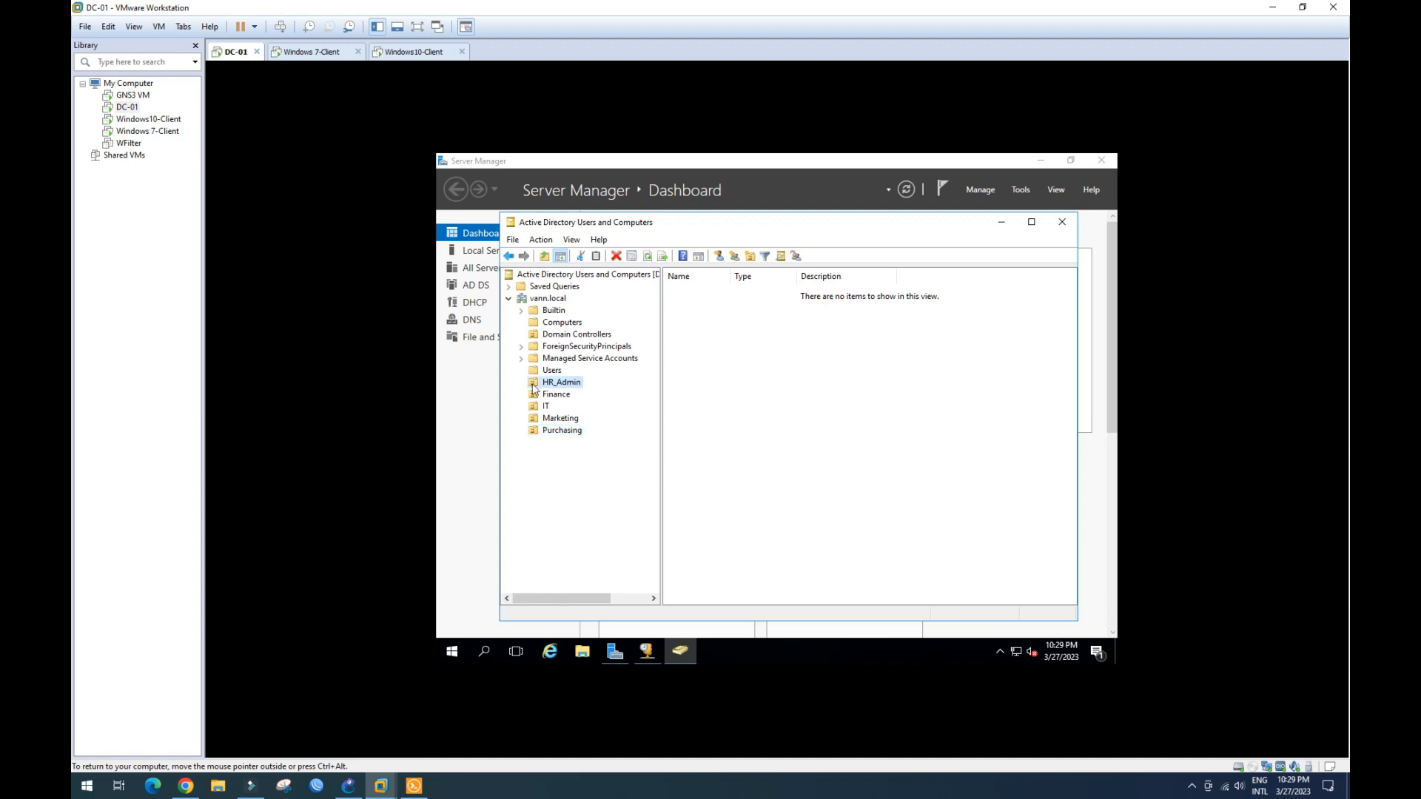
- Start a new user in HR_Admin named user1 with logon name user1
right_click(567, 386)
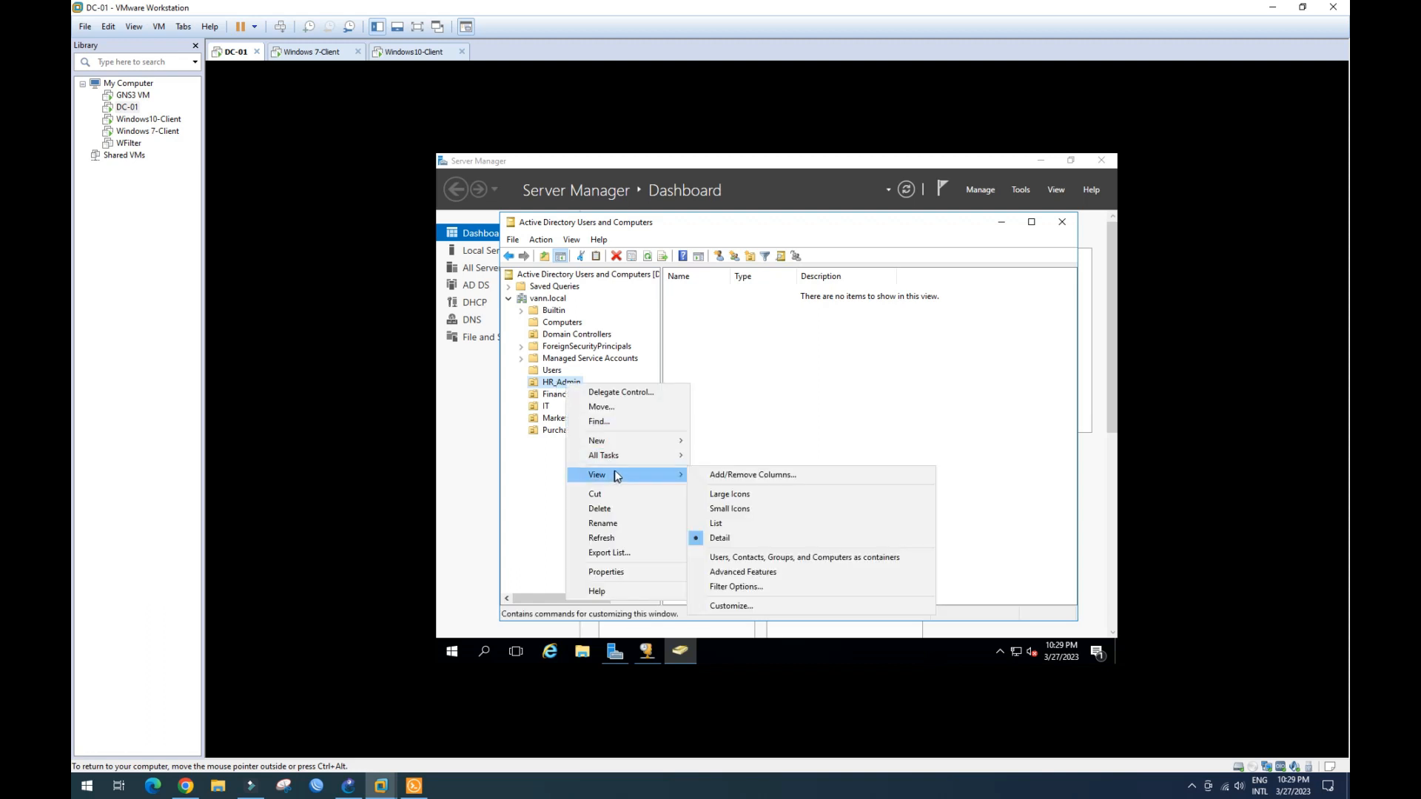
mouse_move(630, 443)
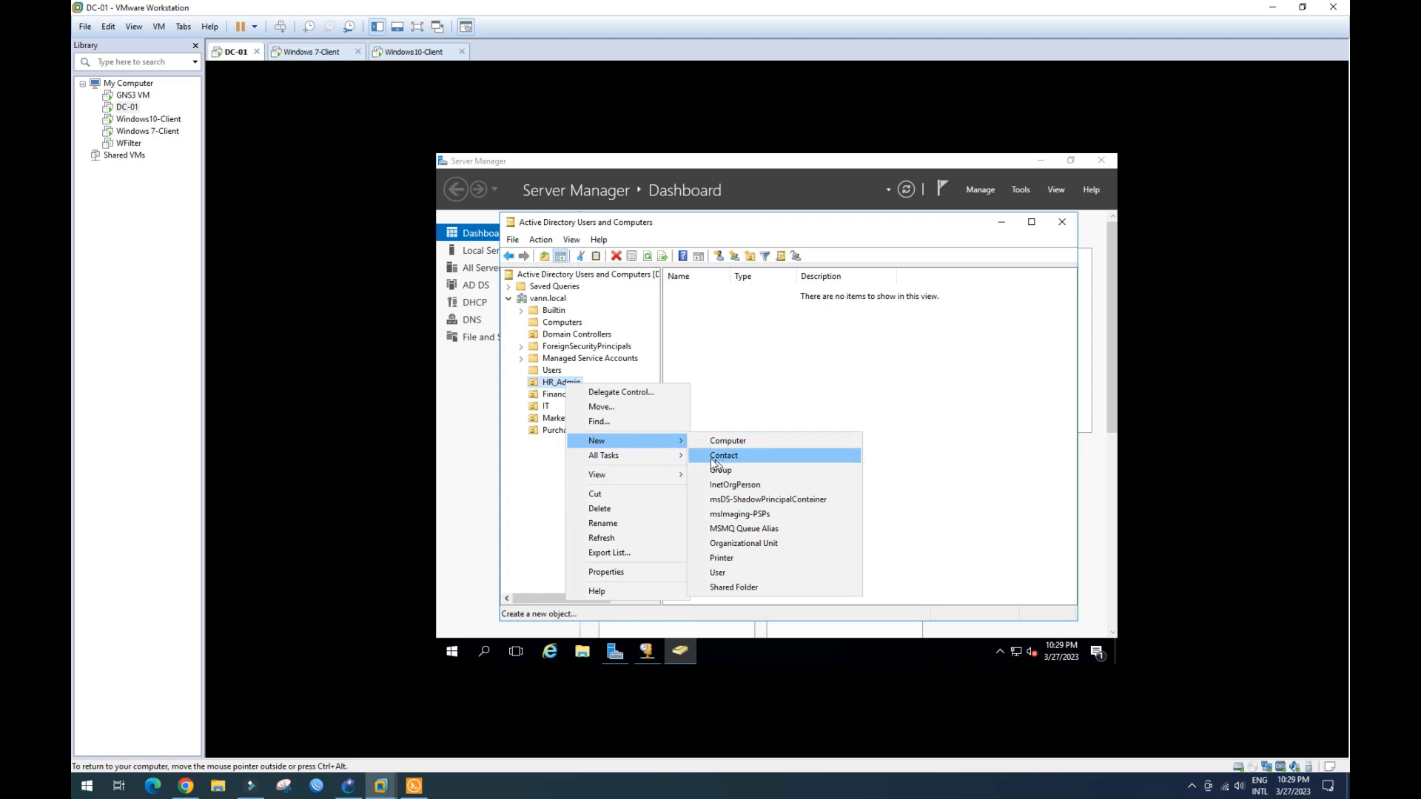
click(724, 576)
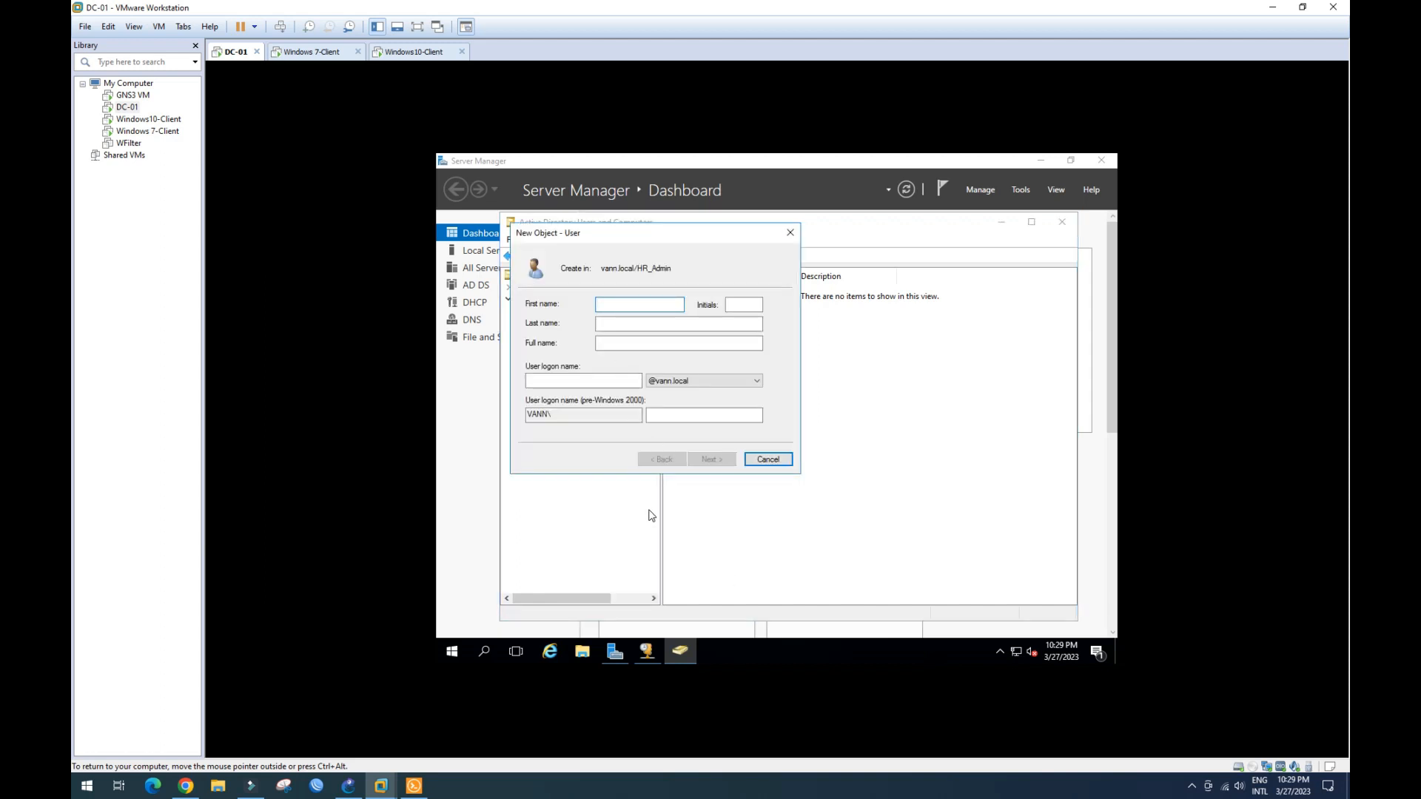
text(user1)
click(562, 380)
text(u)
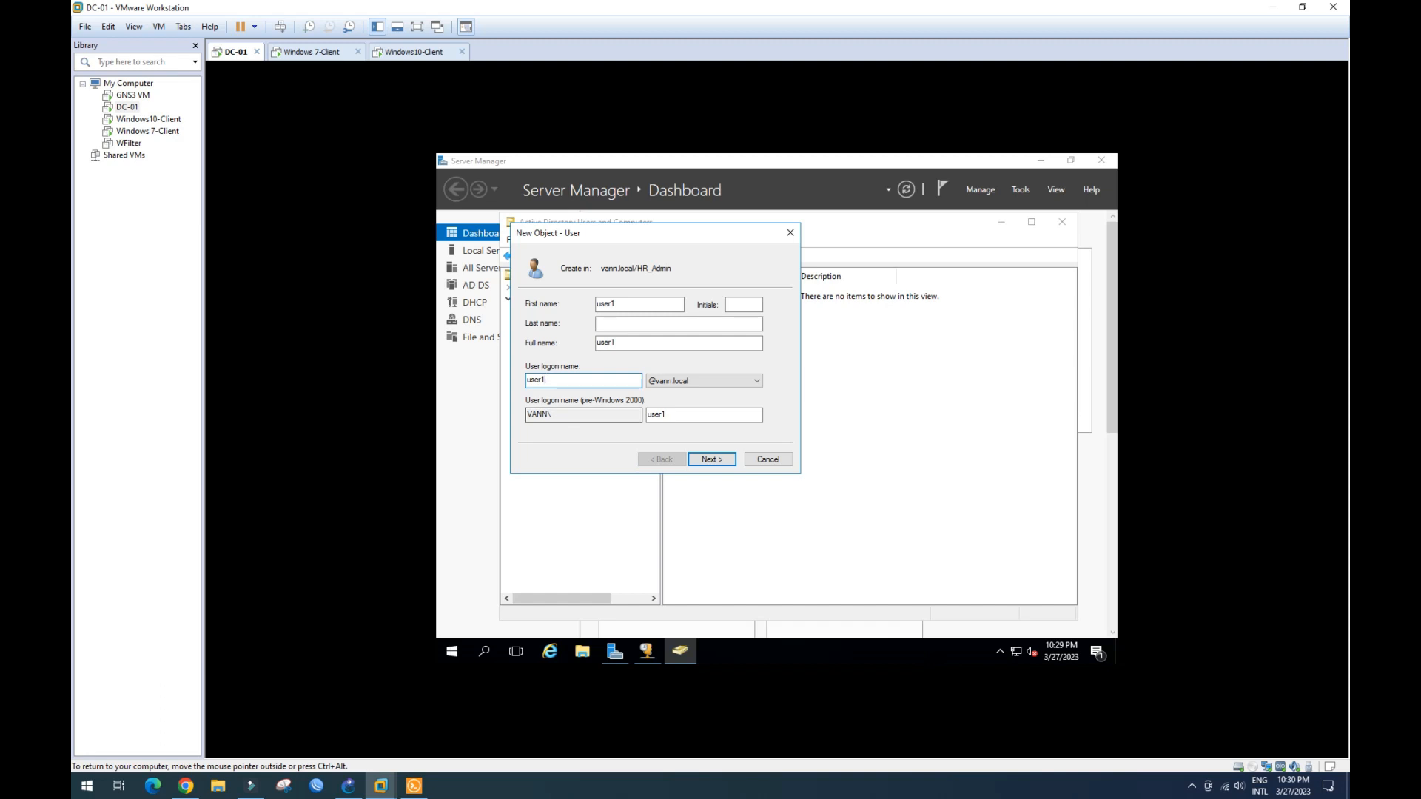
click(711, 459)
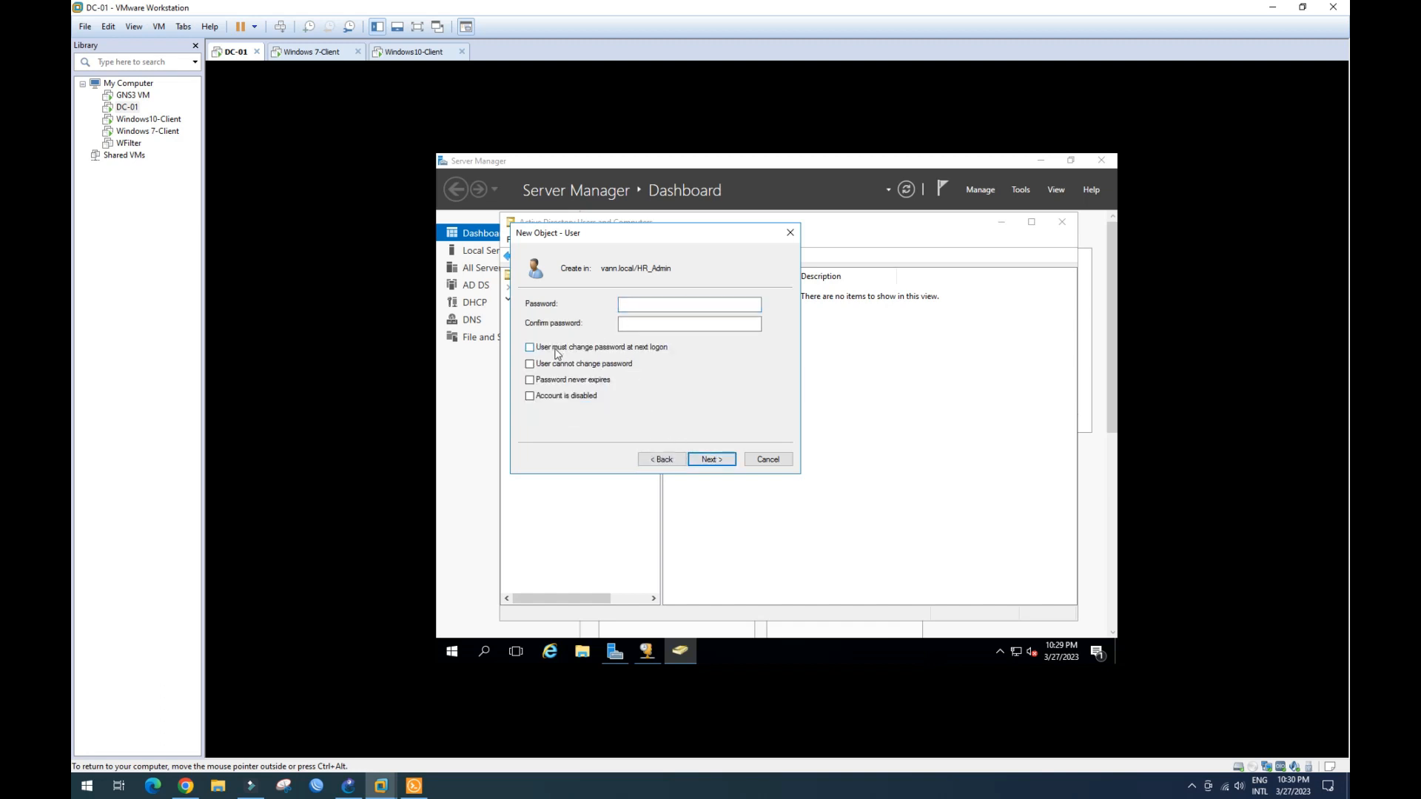
- Sort out the conflicting password options so the password never expires
click(530, 381)
click(623, 303)
click(530, 347)
click(893, 452)
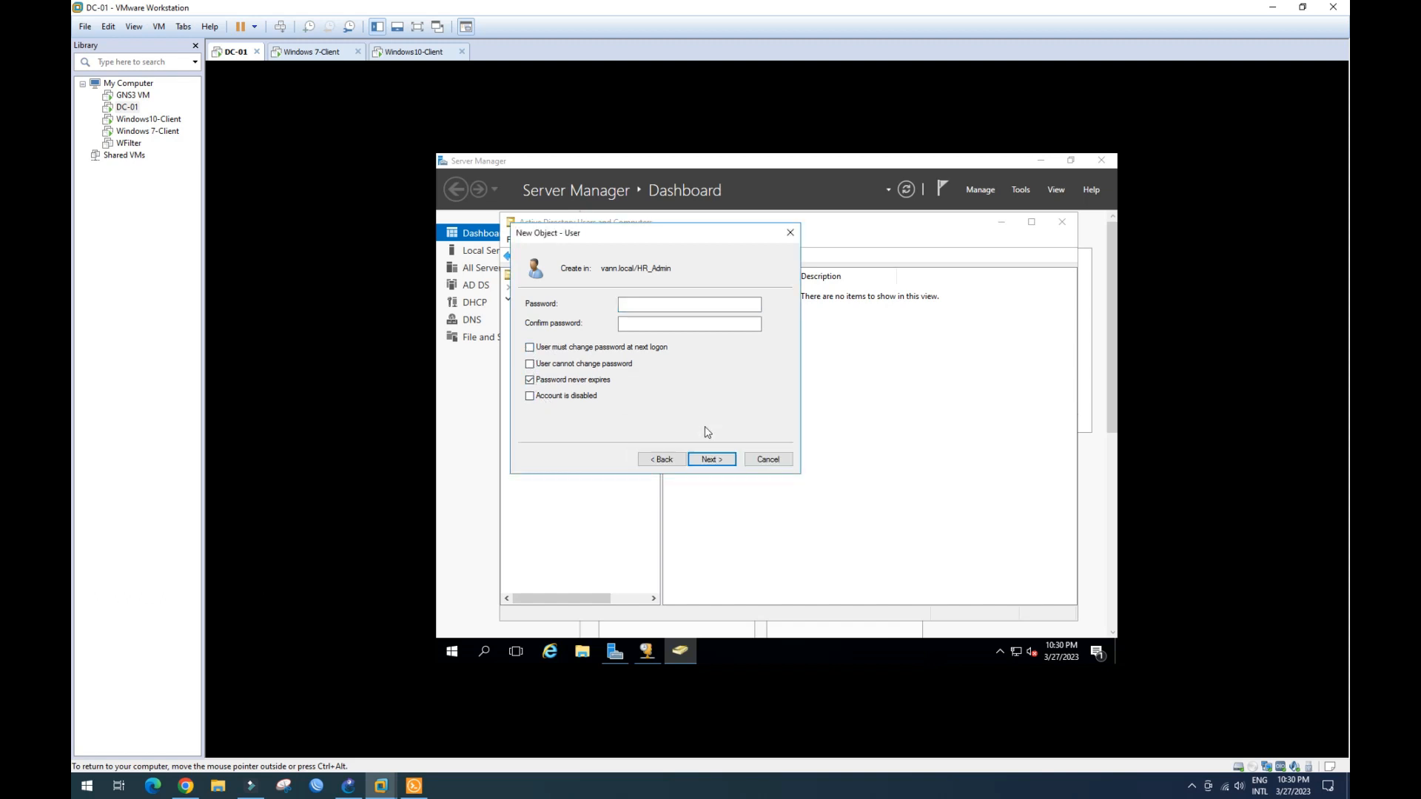
click(530, 380)
click(530, 347)
- Enter and confirm the user1 password, then finish creating the account
click(635, 305)
key(Caps_Lock)
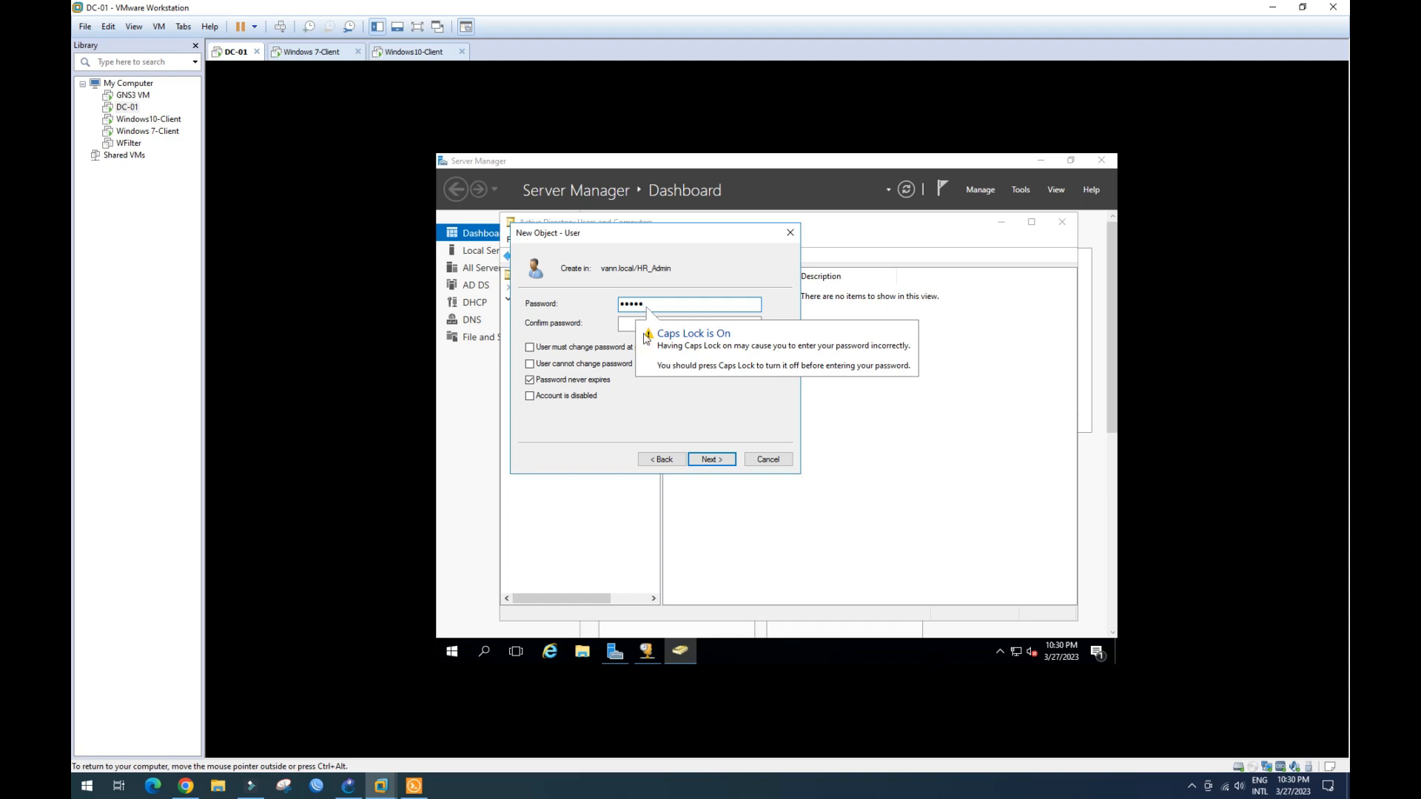
text(P)
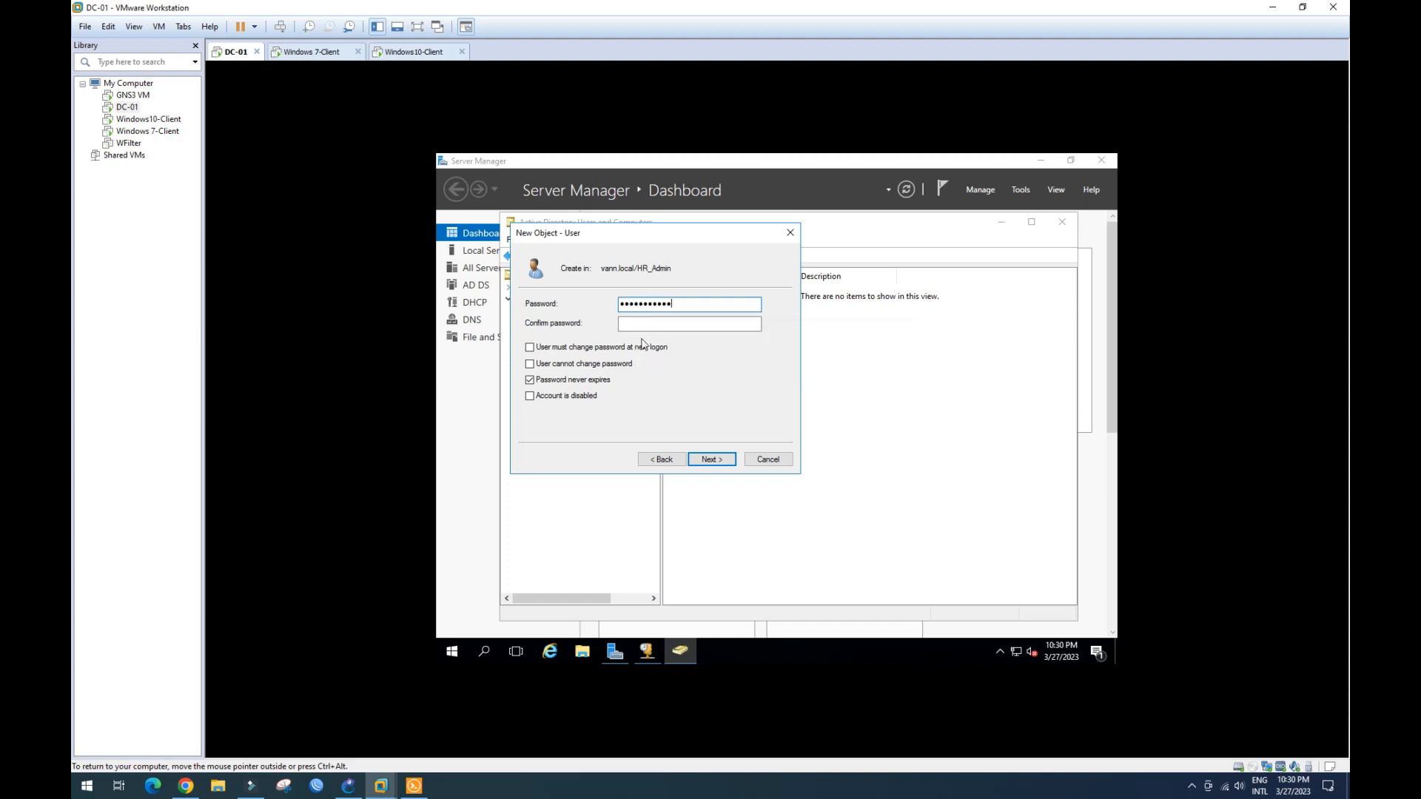
click(622, 324)
key(Caps_Lock)
key(Caps_Lock)
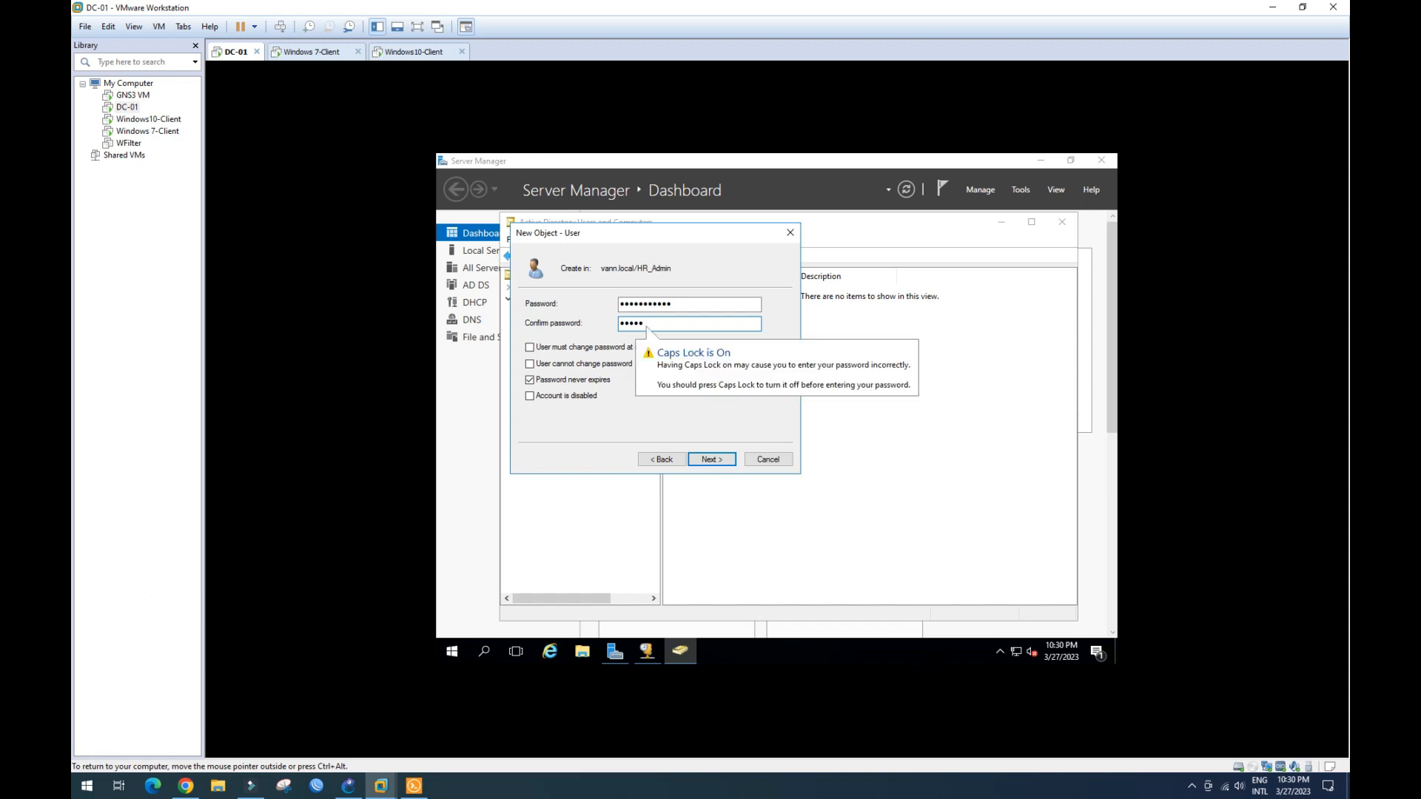
text(P)
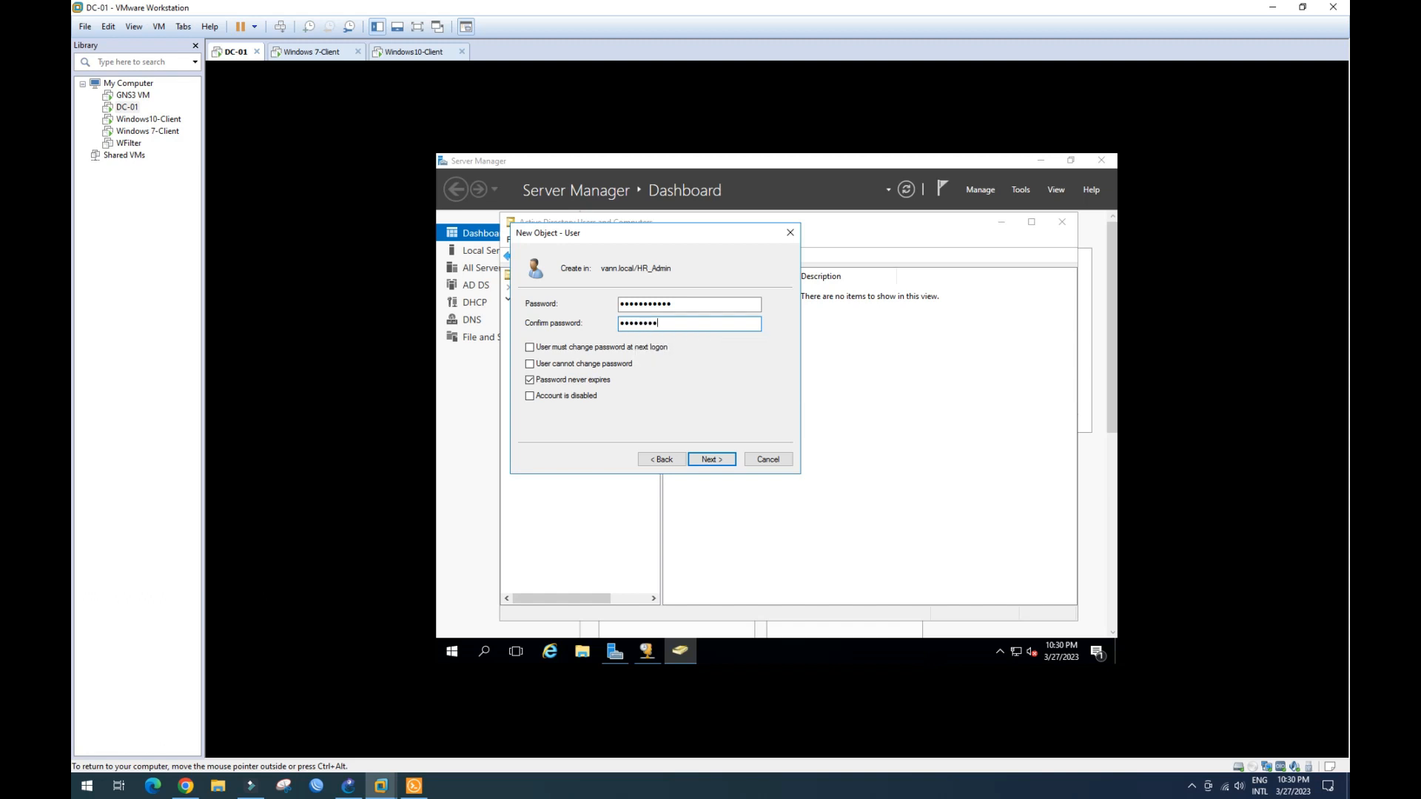
text(1)
click(715, 462)
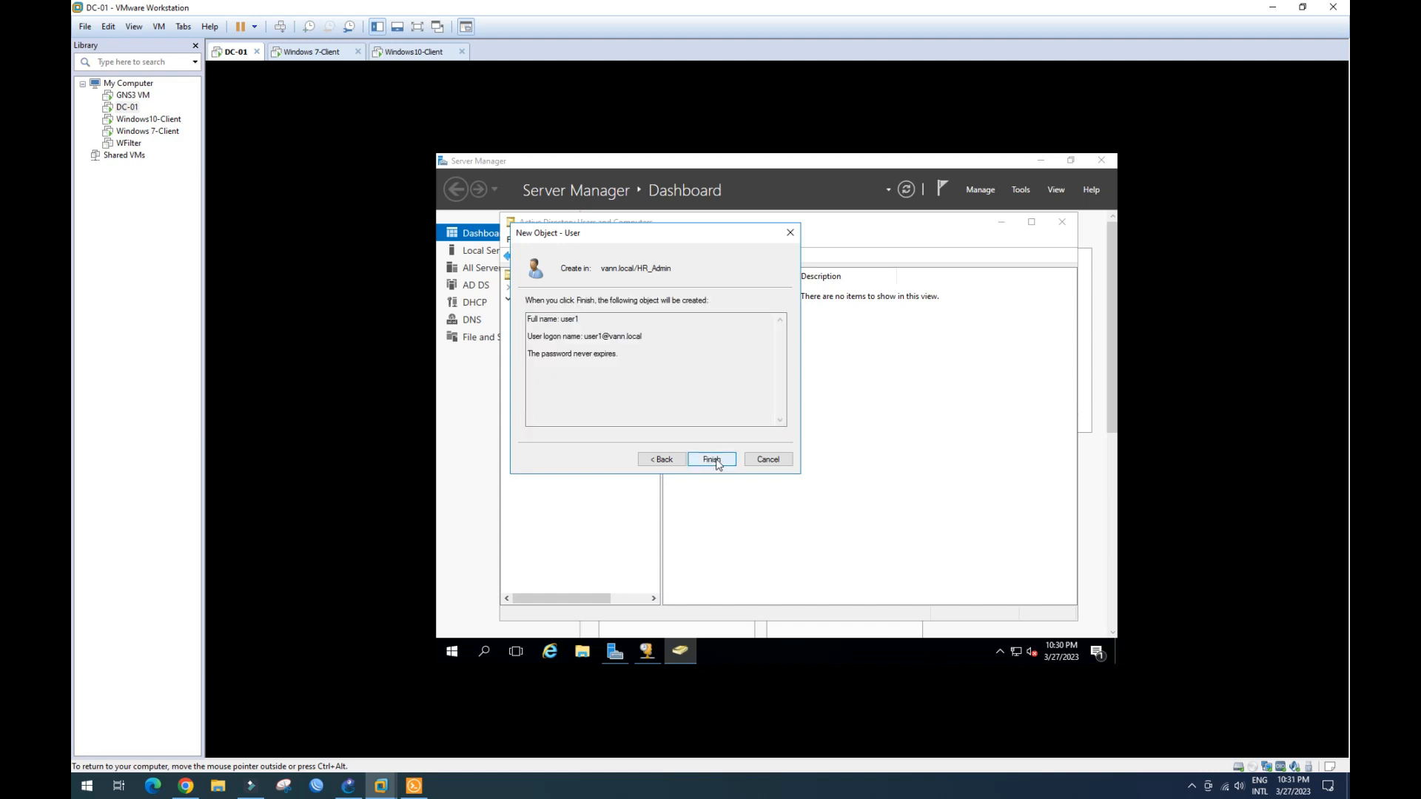
click(715, 462)
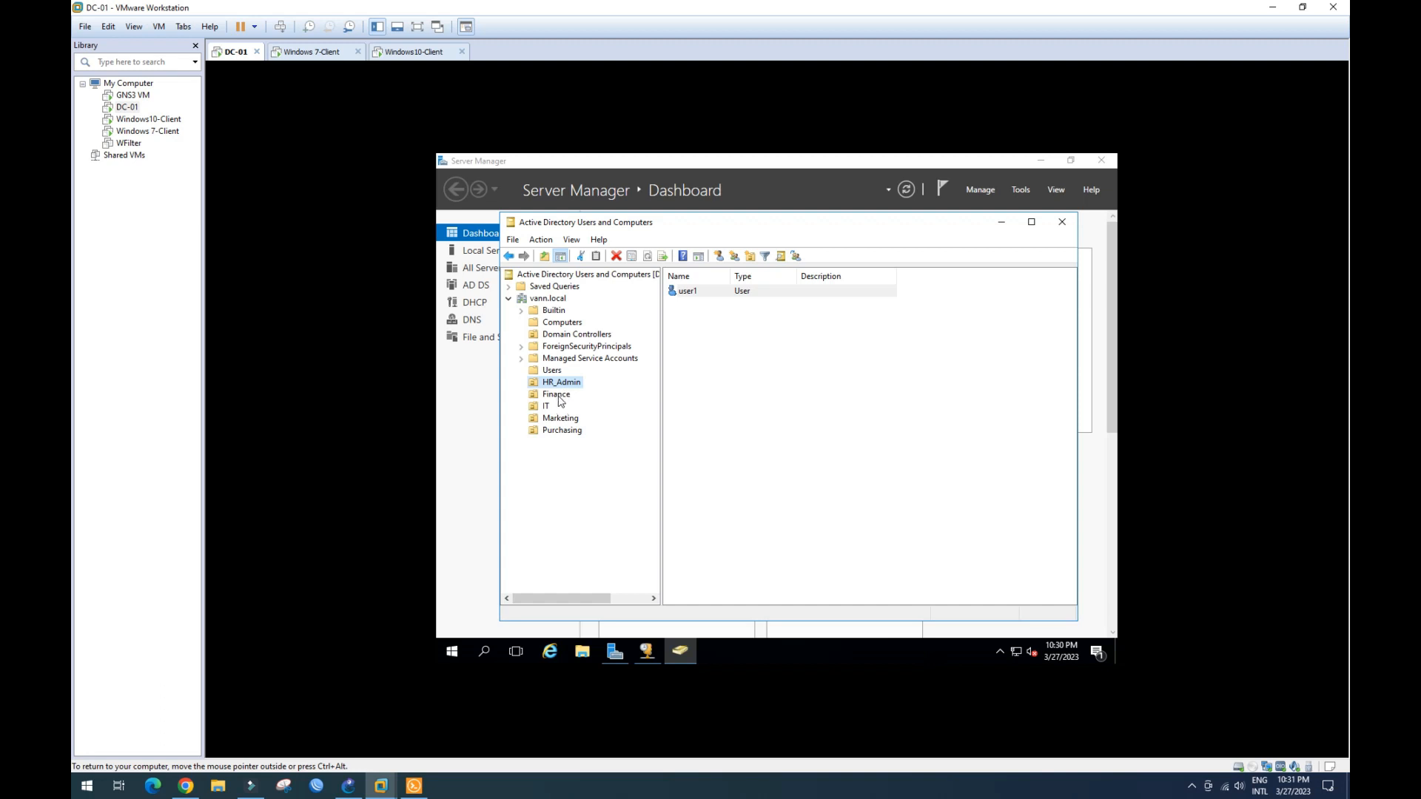
- Copy user1 into a new account with name and logon name user2
click(715, 294)
right_click(710, 297)
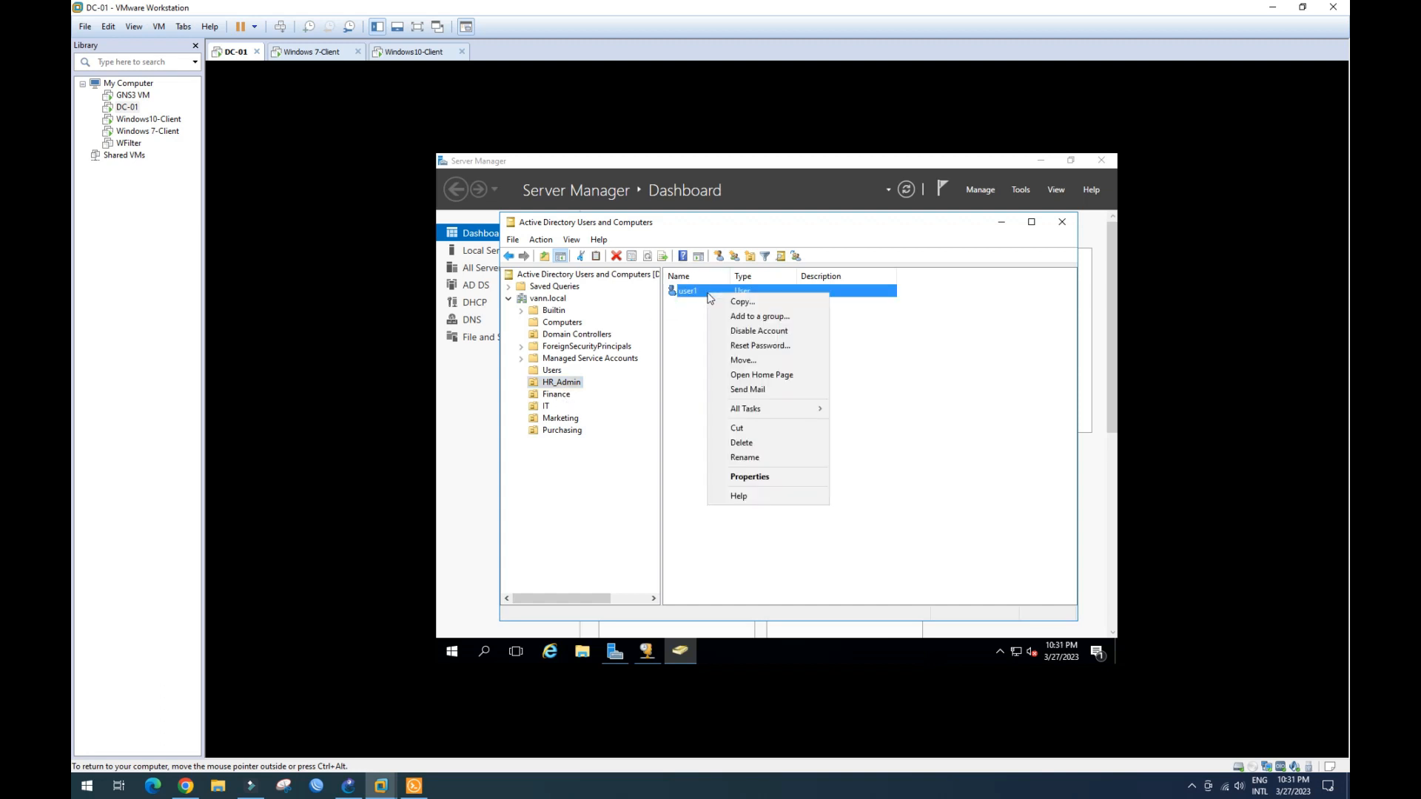
click(737, 302)
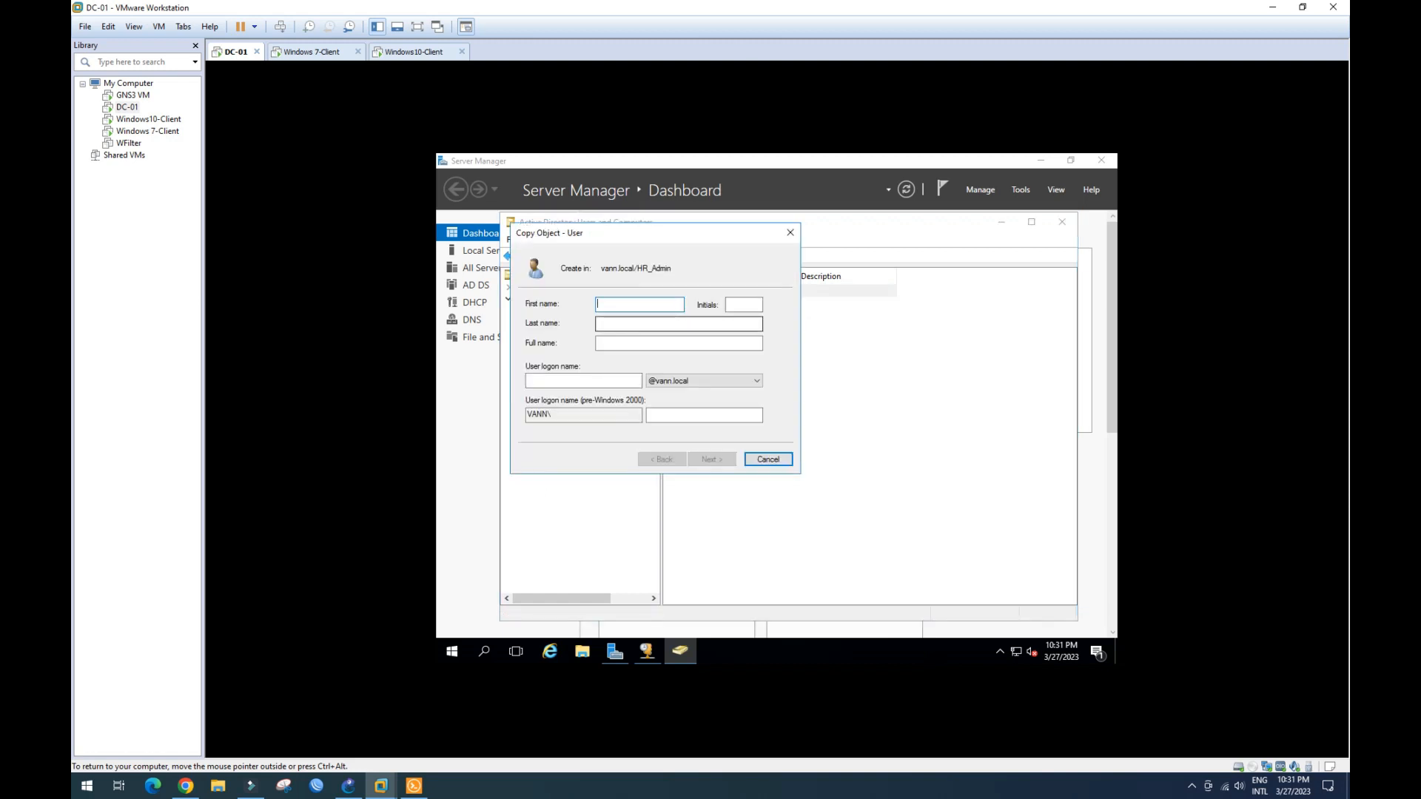
text(USE)
key(BackSpace)
key(BackSpace)
click(611, 379)
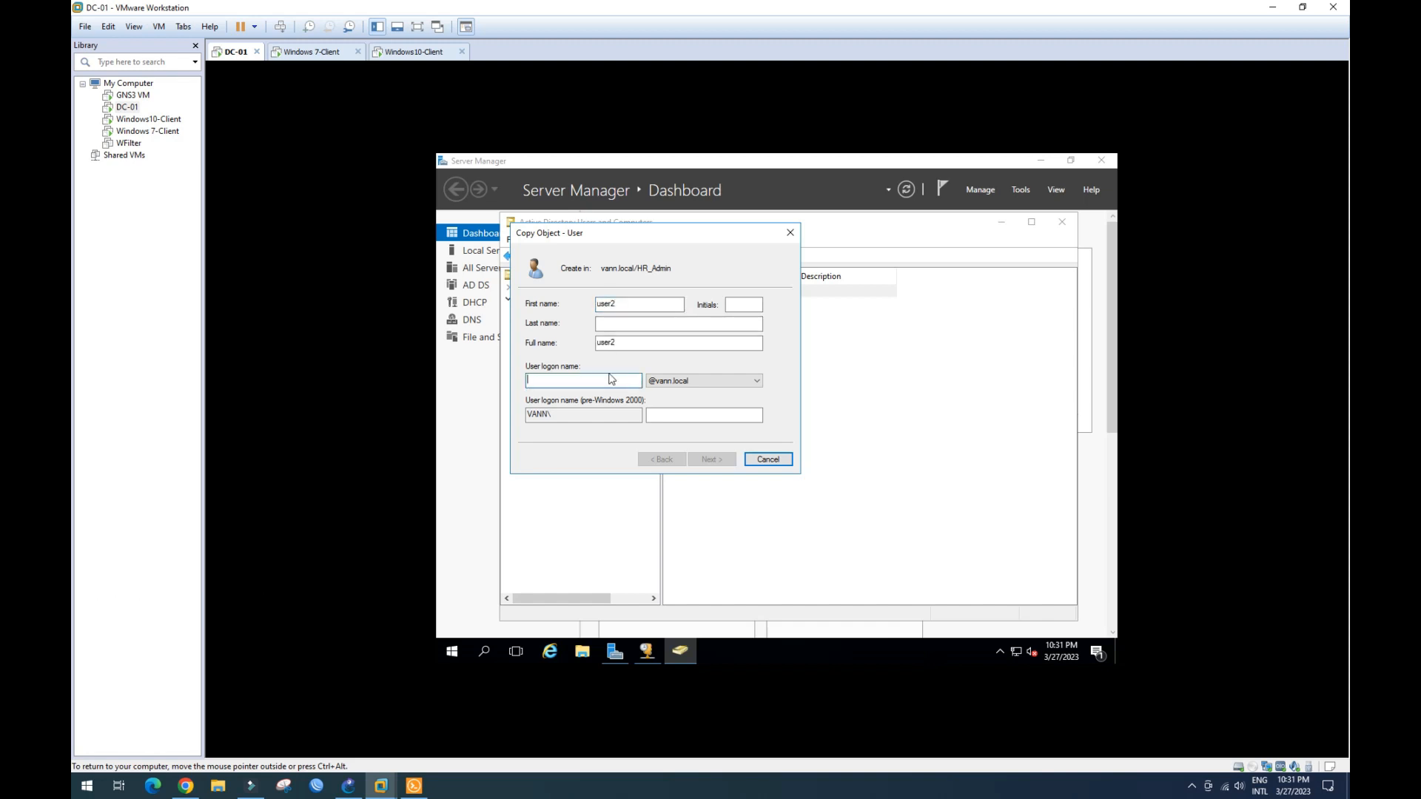
text(user2)
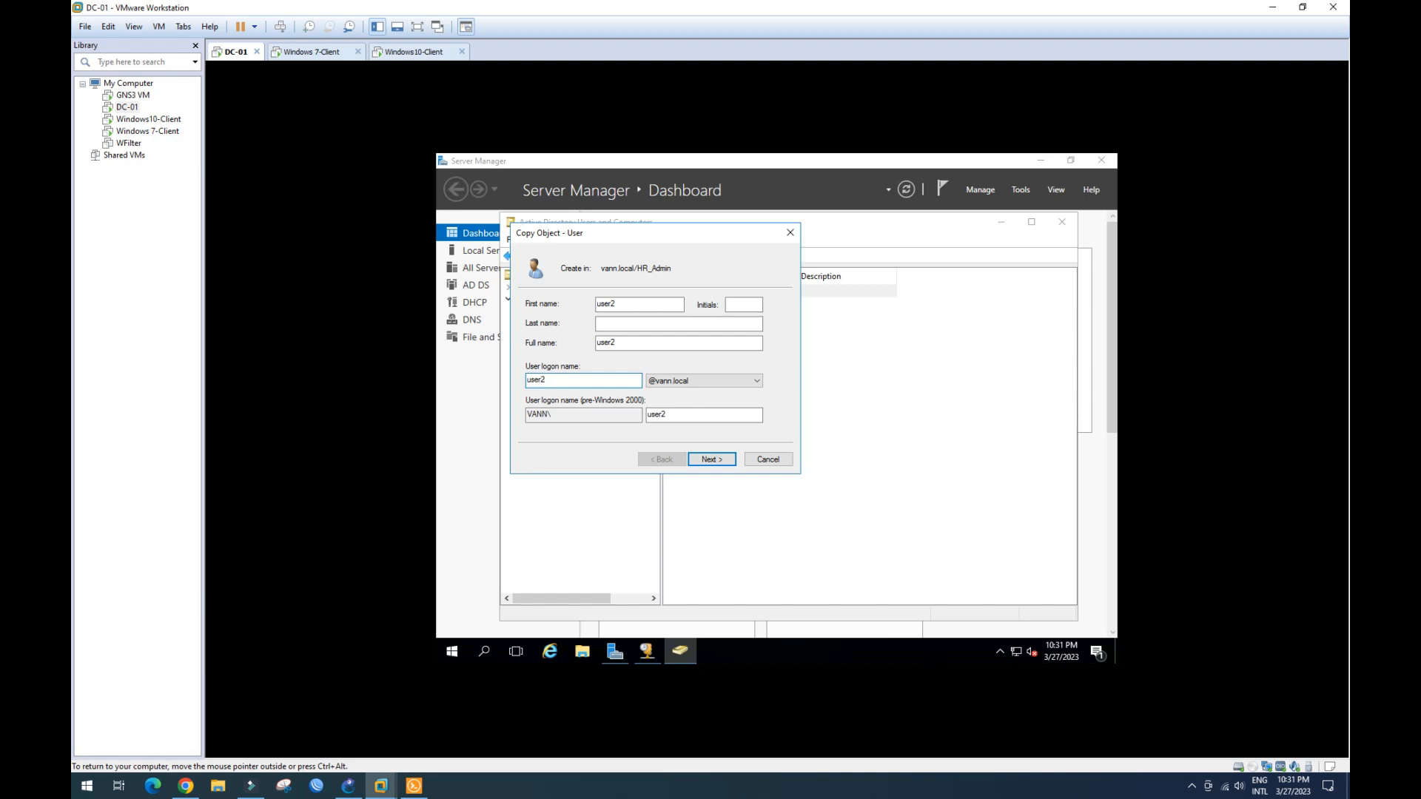
click(720, 462)
- Set and confirm user2's password and finish creating the account
text(•••••)
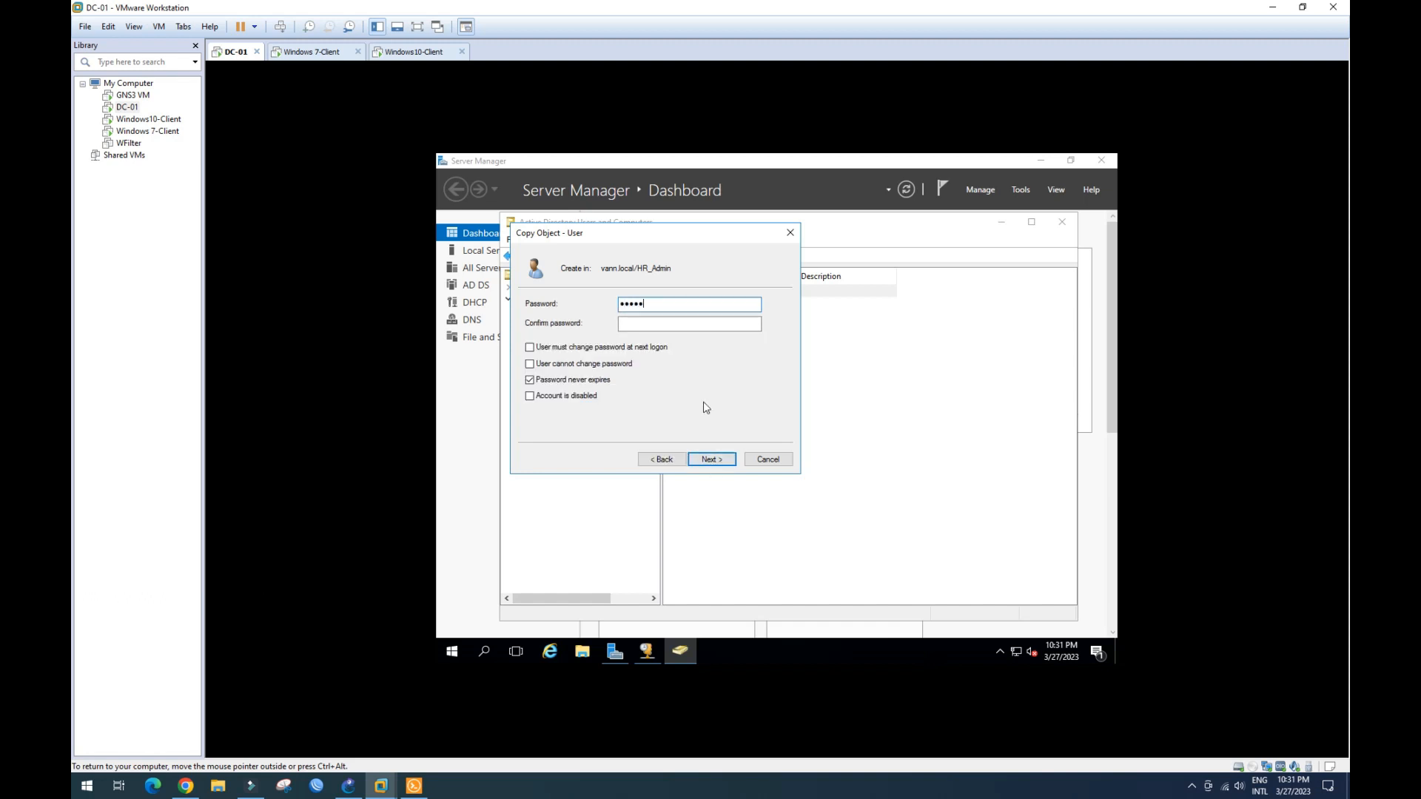
key(Caps_Lock)
text(••••••)
click(693, 325)
text(•••••••••••)
click(723, 461)
click(712, 460)
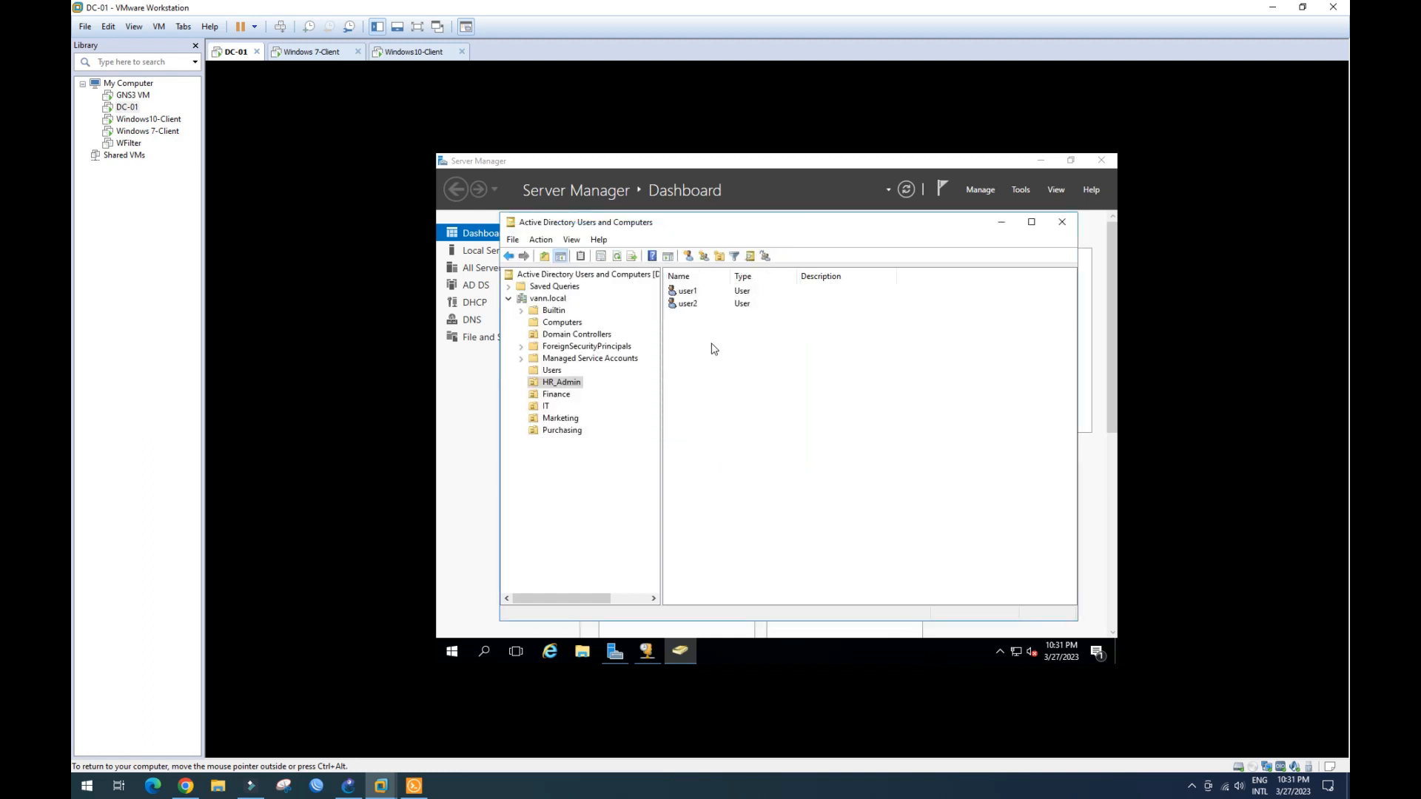
- Copy user2 to create user3 with its own logon name and password
click(703, 305)
right_click(700, 303)
click(723, 315)
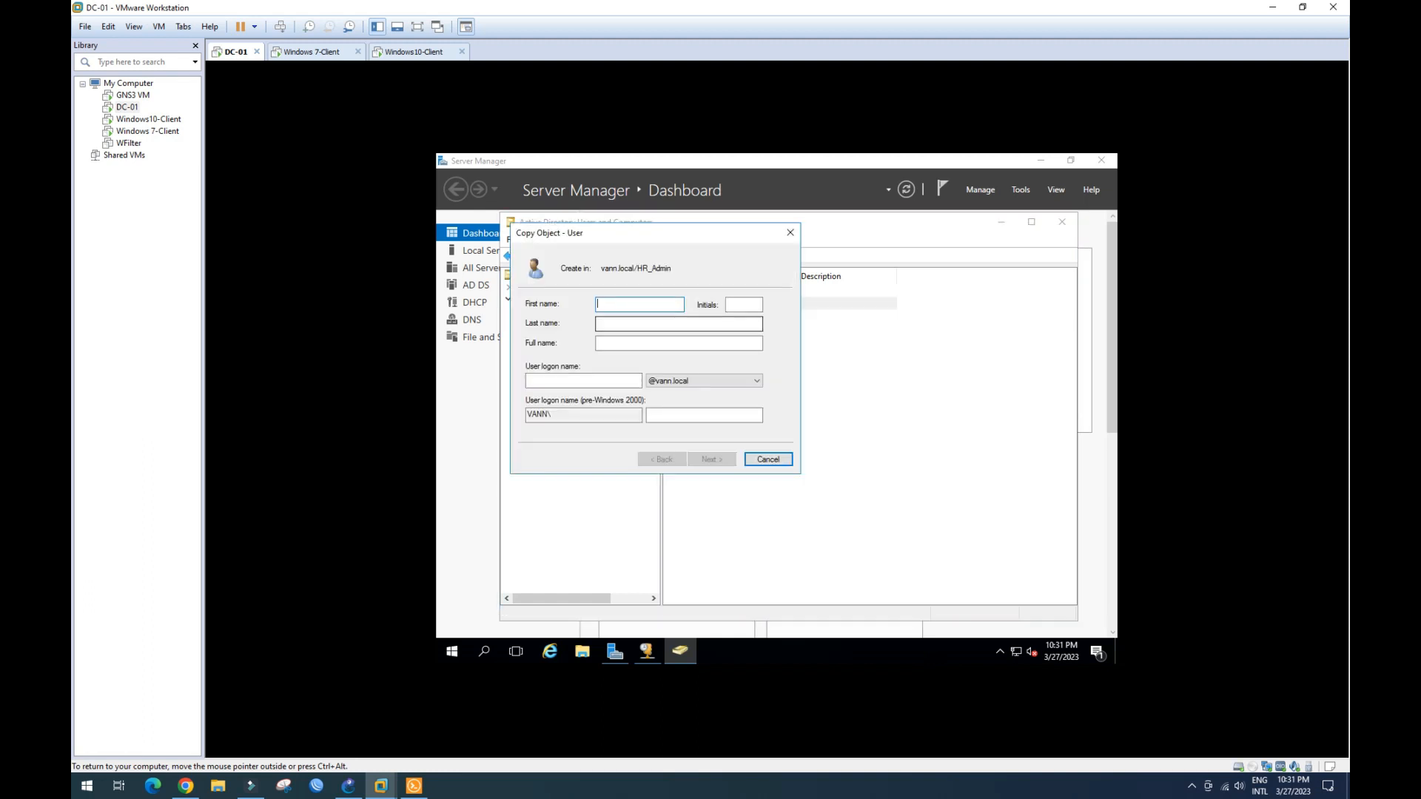
text(U)
click(603, 381)
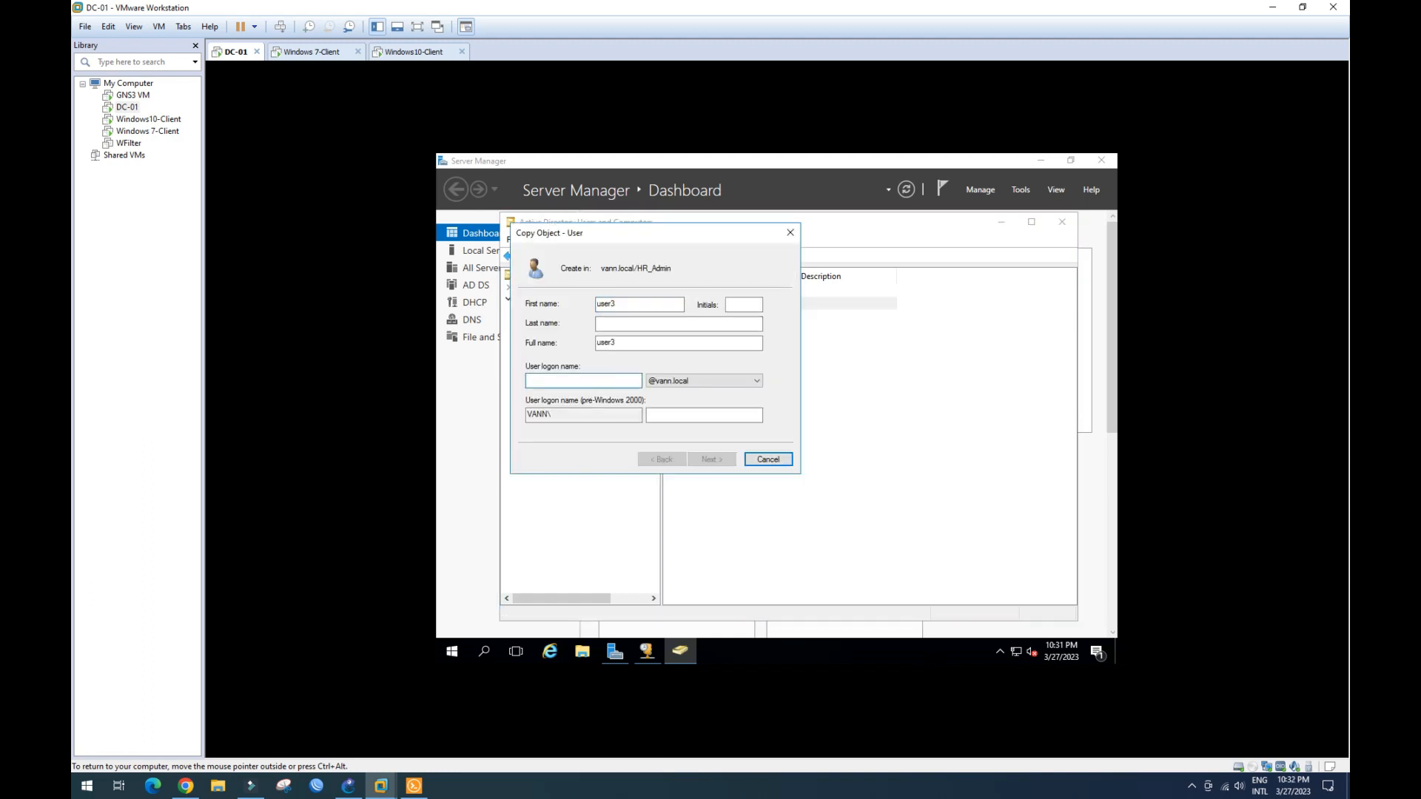
text(user3)
click(713, 464)
text(•••••••••••)
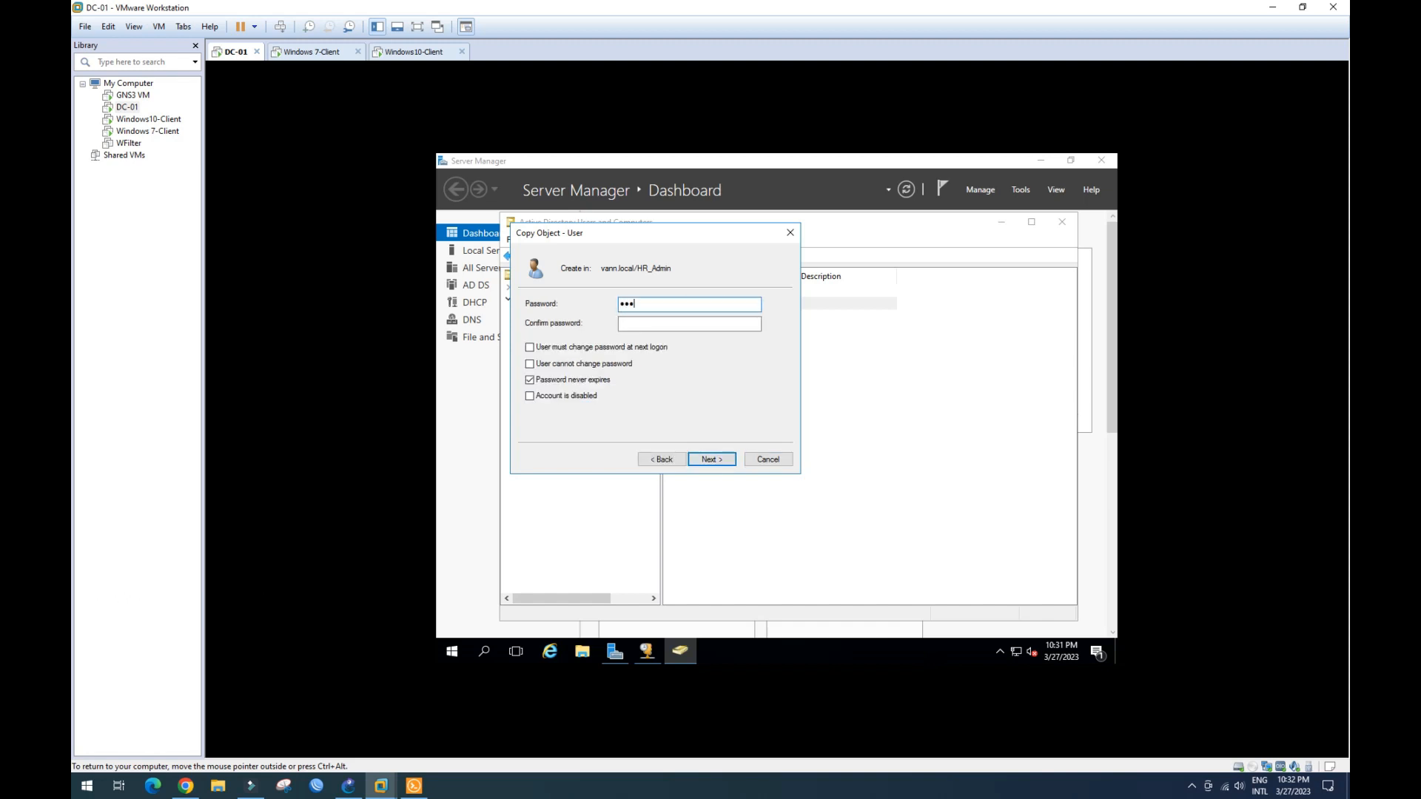
key(Tab)
text(•••••••••••)
click(711, 459)
click(711, 459)
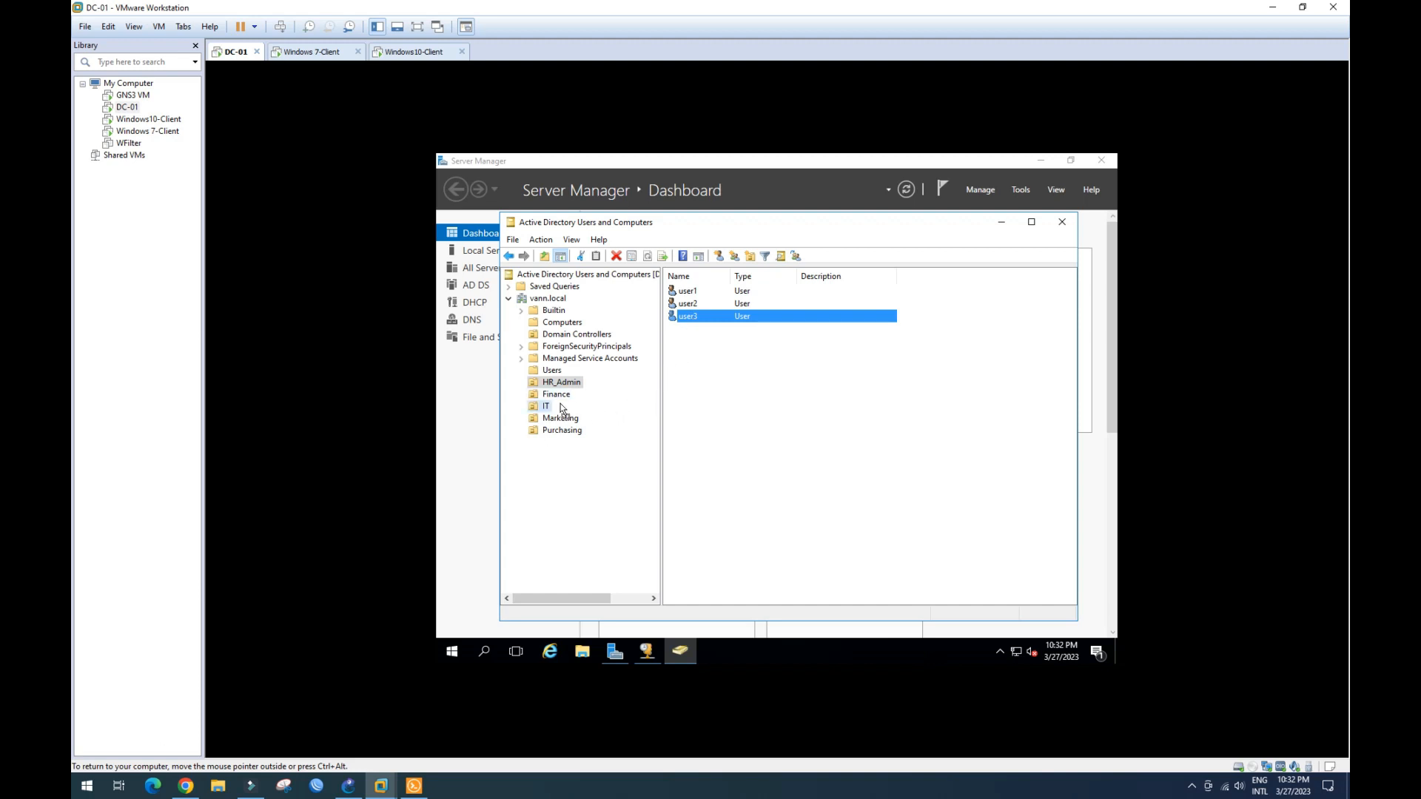
key(Delete)
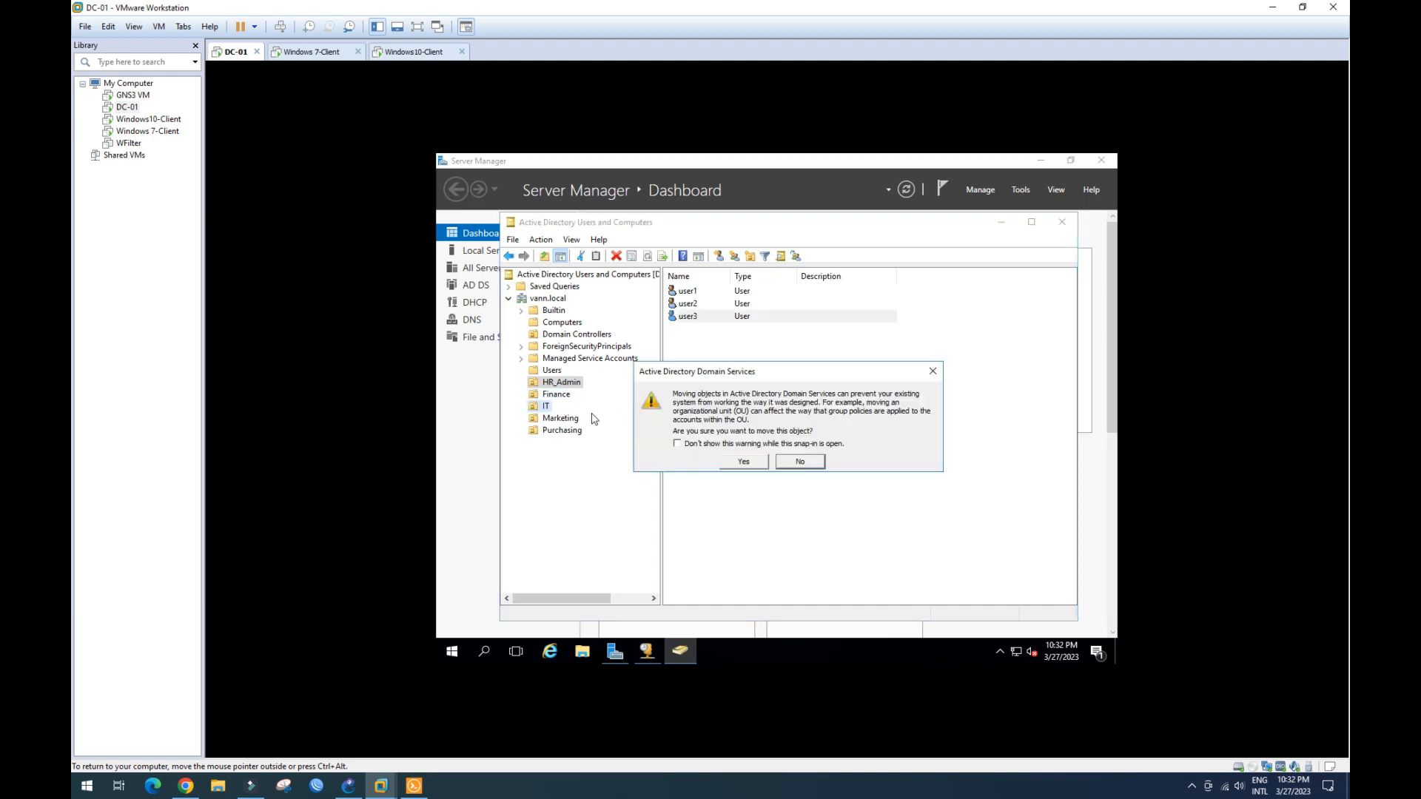
- Confirm moving user3 into IT and move user2 into Finance
click(742, 462)
click(695, 309)
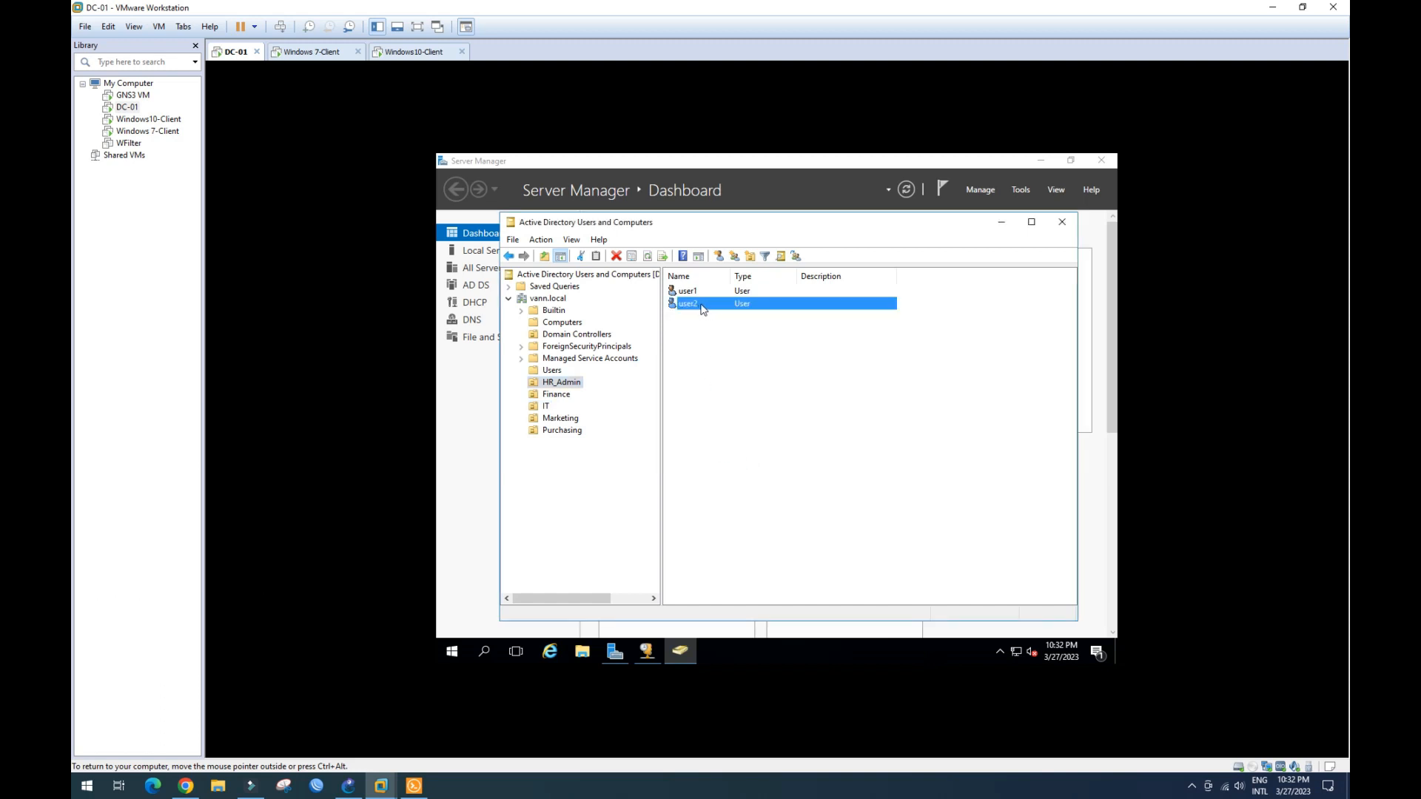
drag(578, 381, 571, 399)
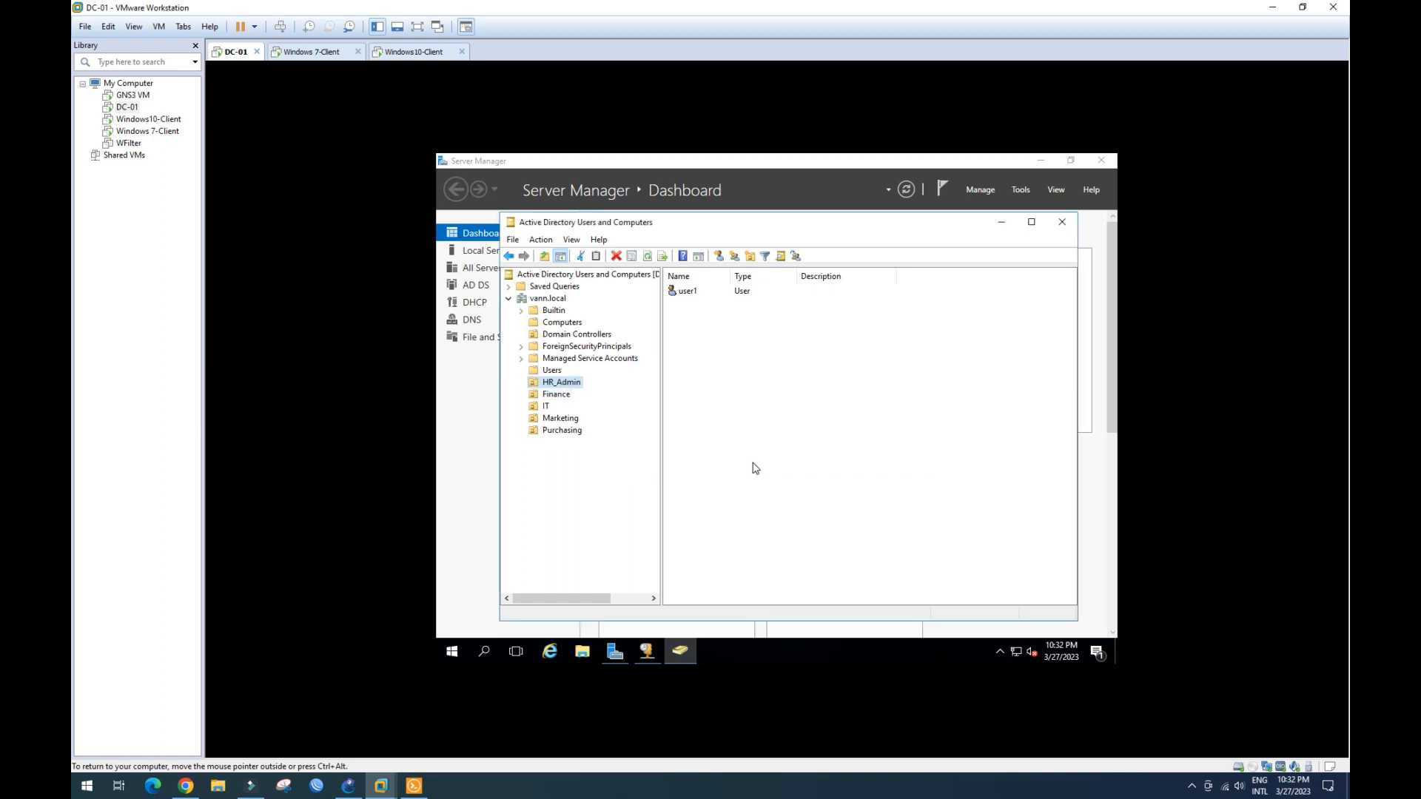
click(743, 462)
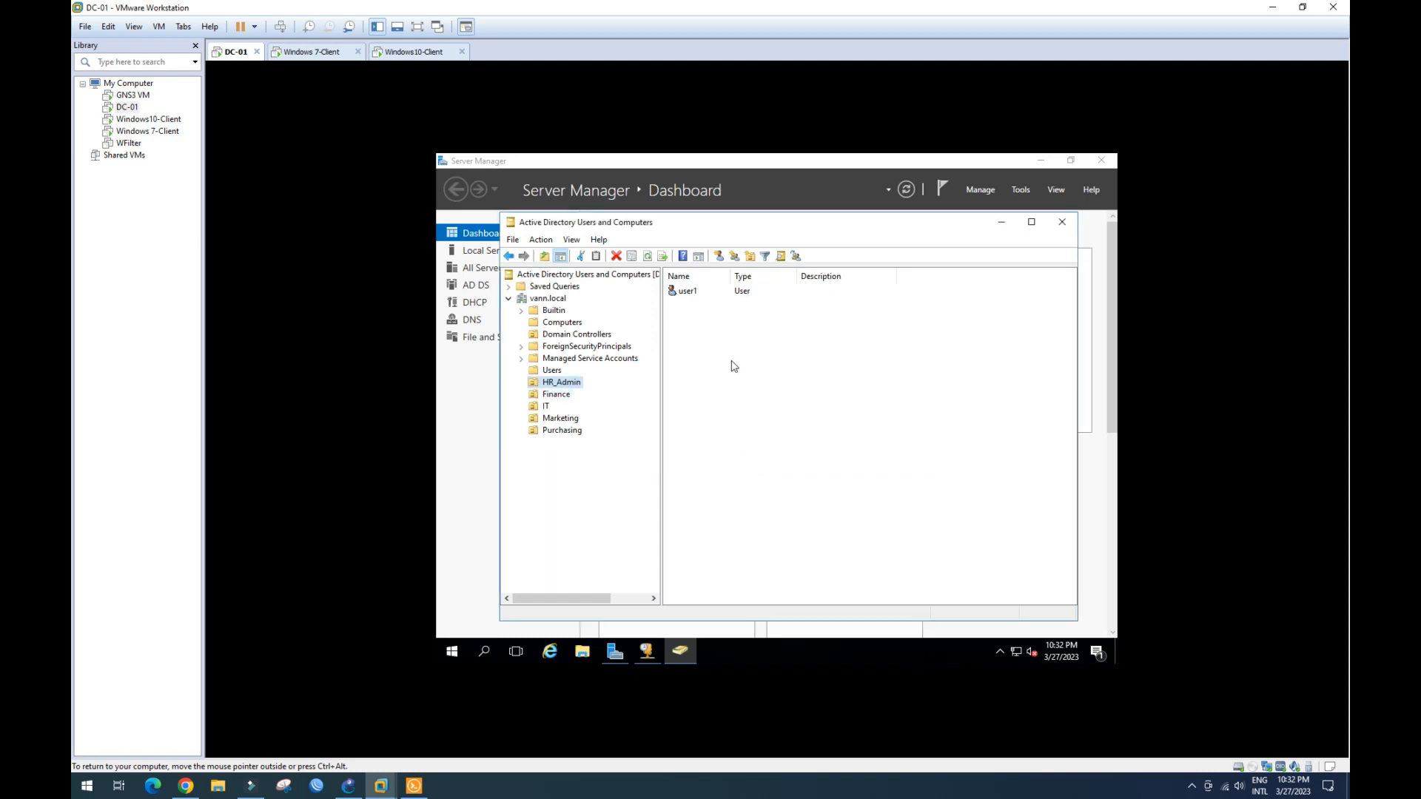
- Check the Finance, IT, HR_Admin and Marketing units for their users
click(561, 395)
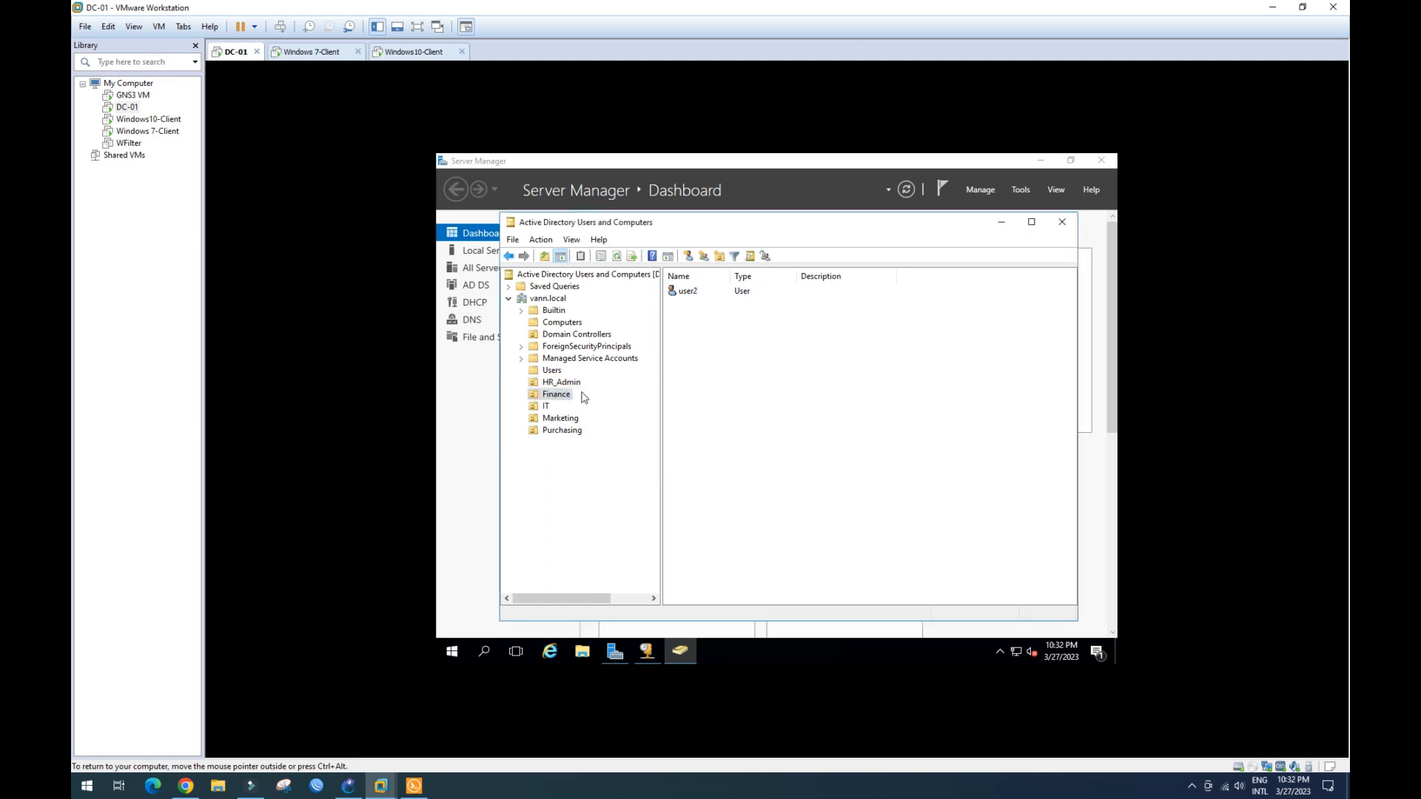
click(547, 408)
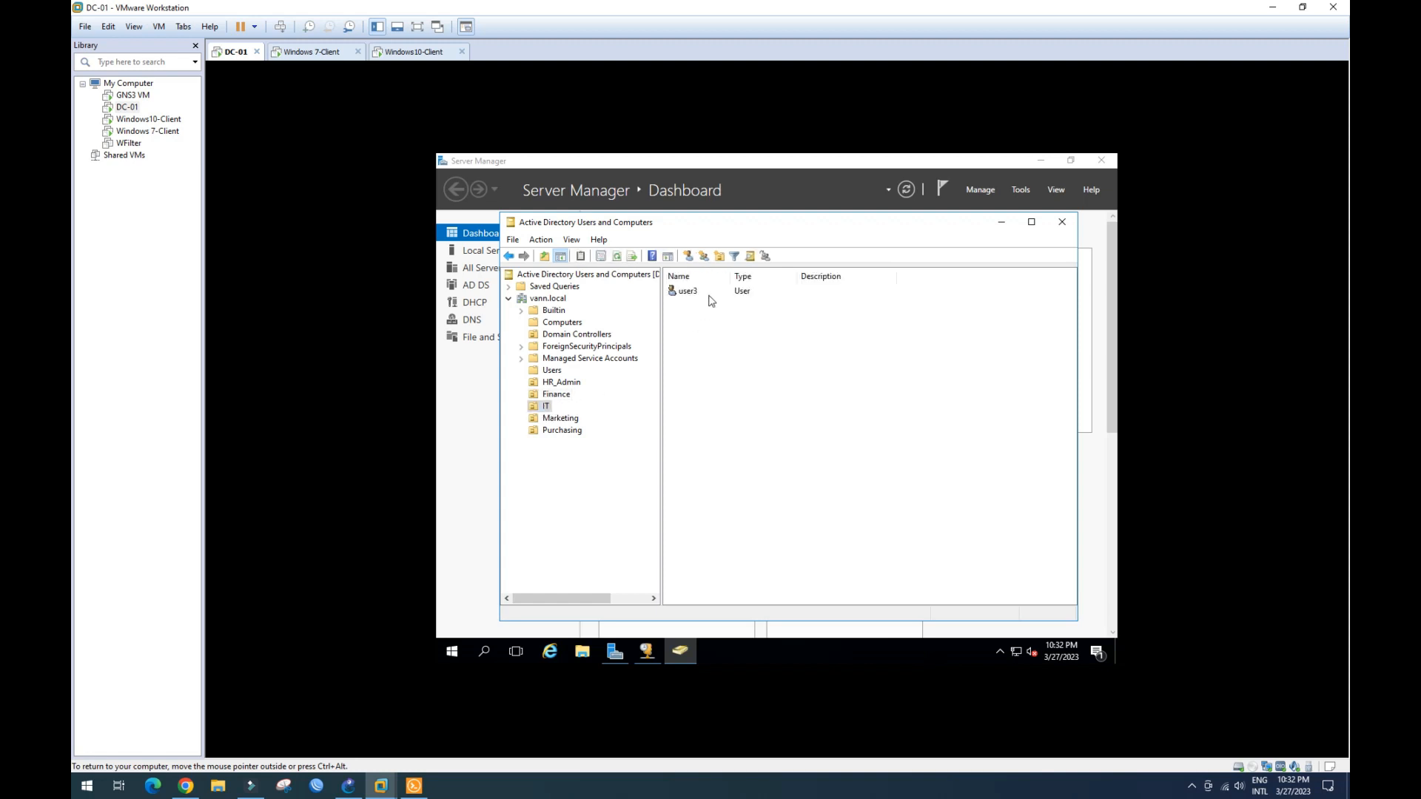
click(565, 383)
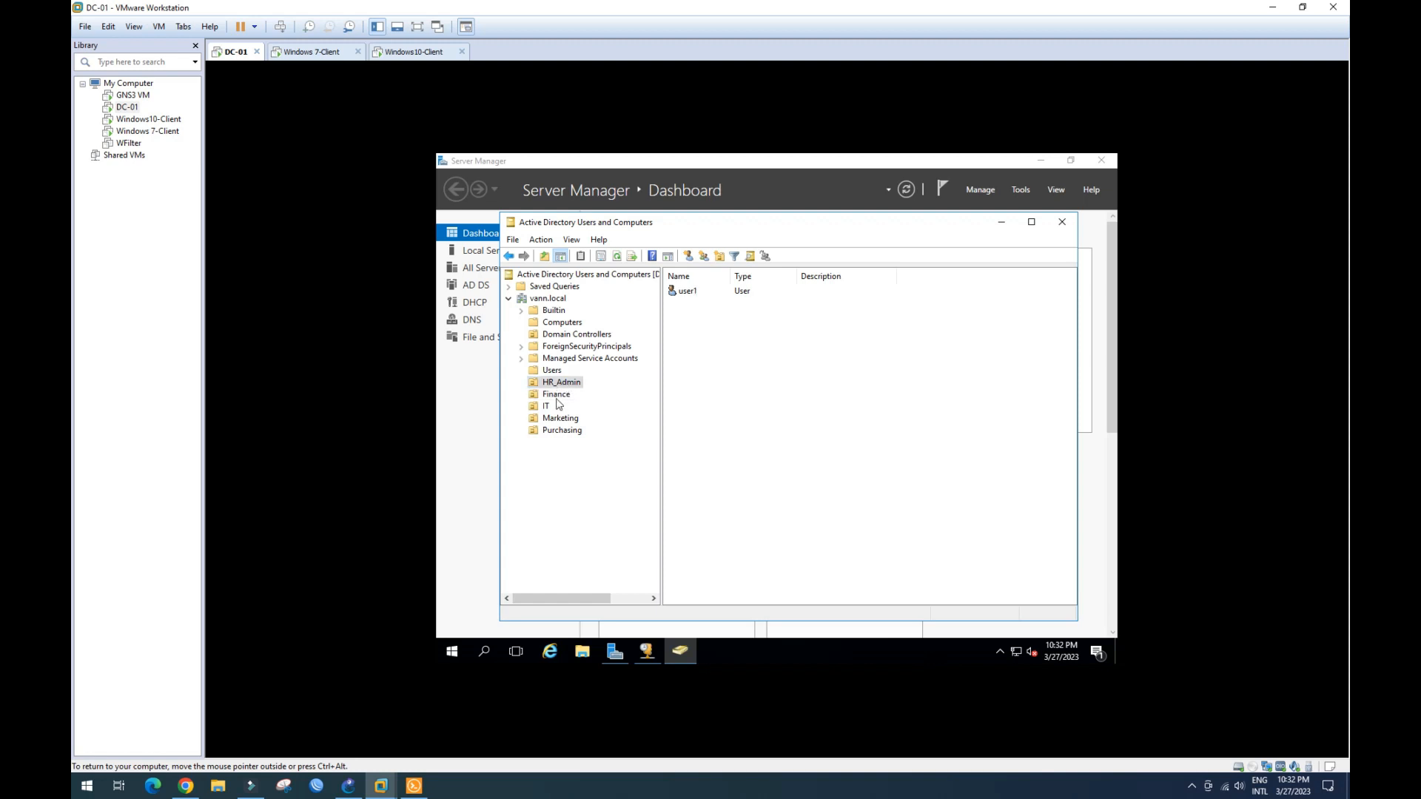
click(548, 406)
click(557, 420)
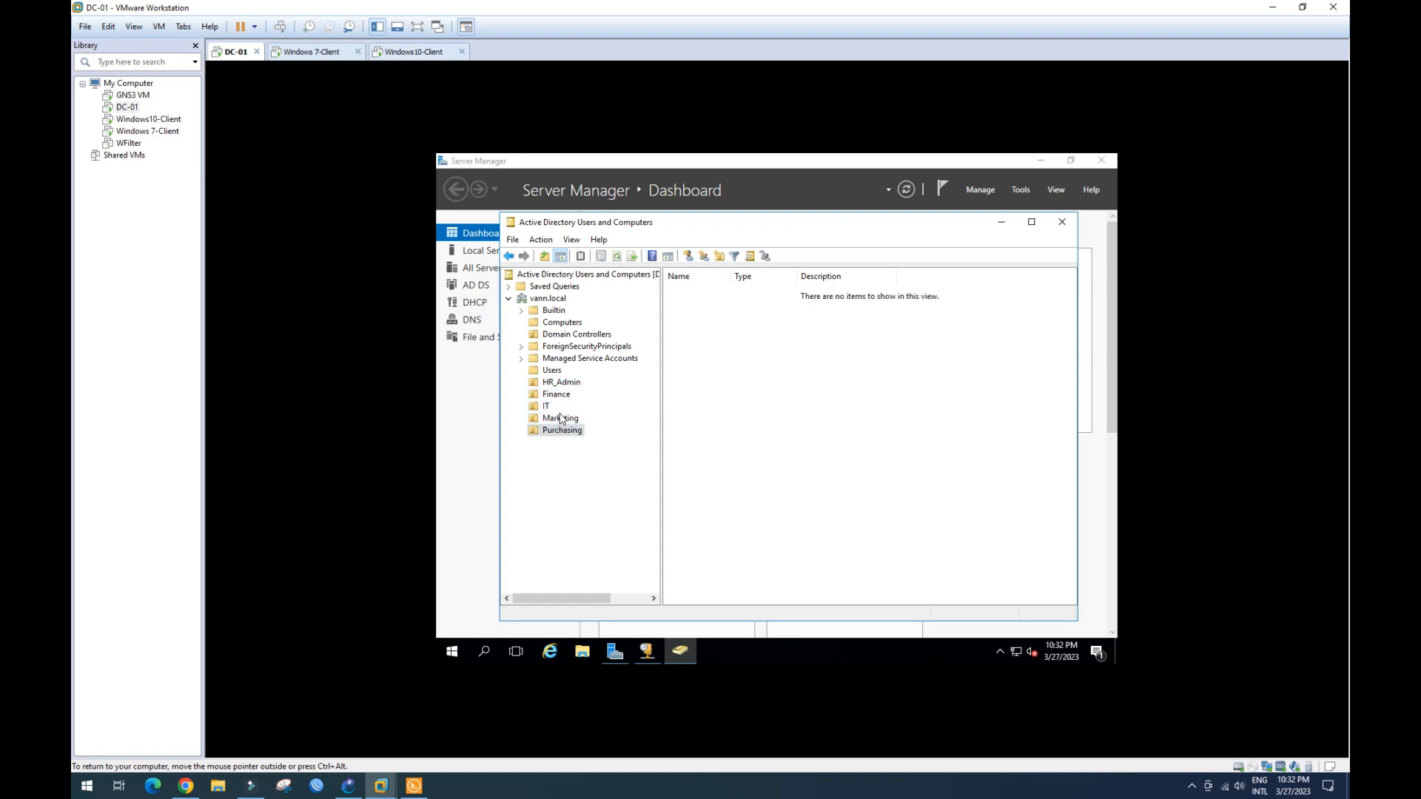
click(547, 406)
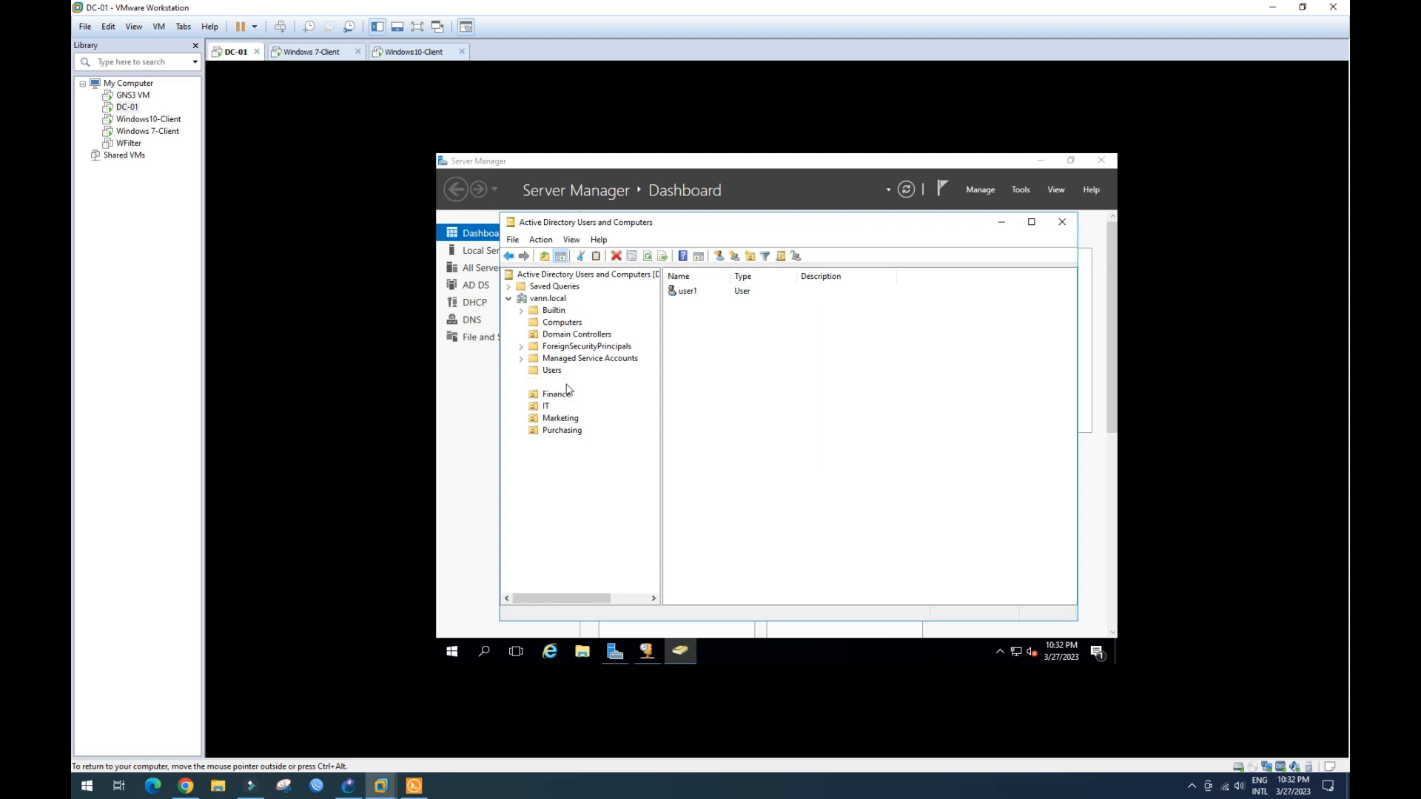
click(562, 383)
- Review the users in Finance, IT and HR_Admin and the Computers container
click(565, 396)
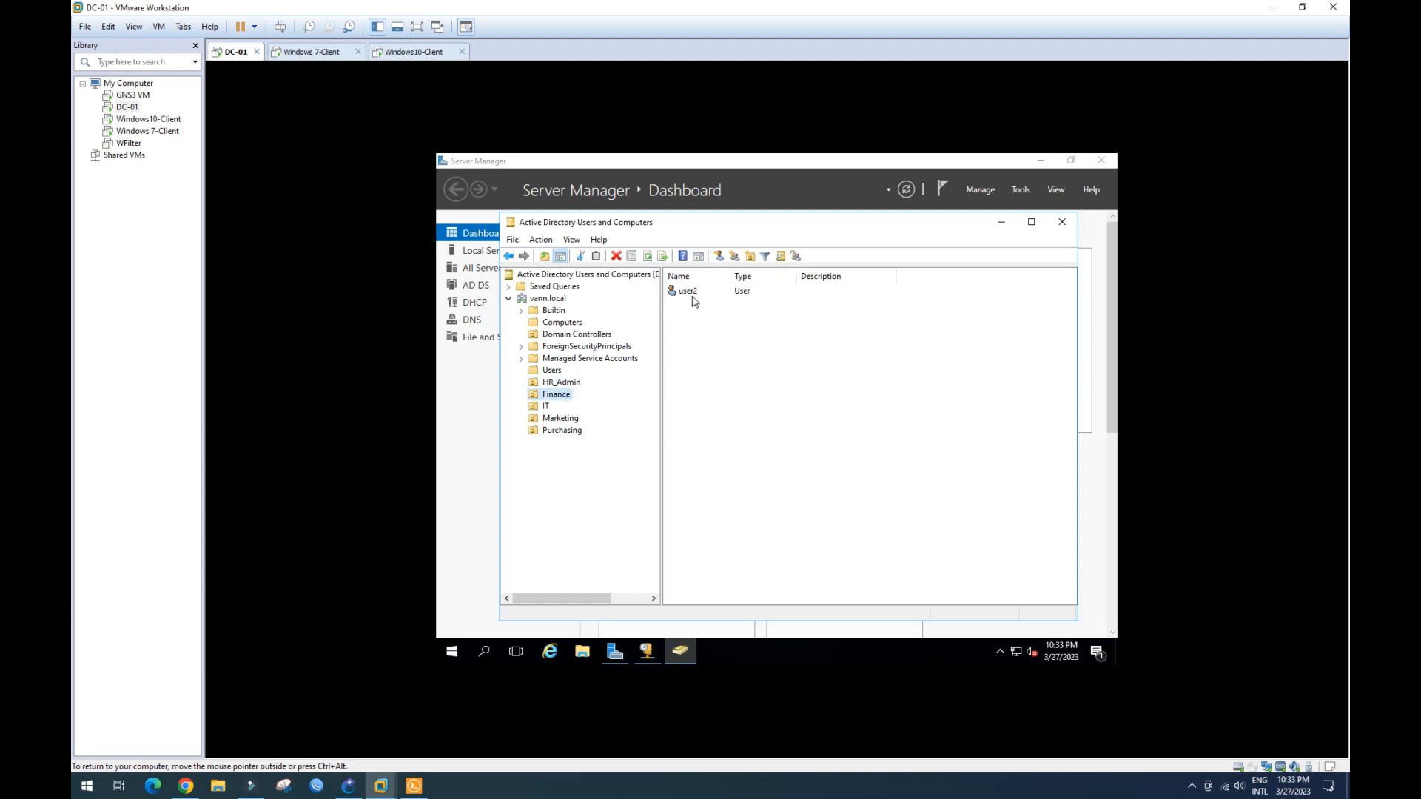
click(547, 407)
click(566, 385)
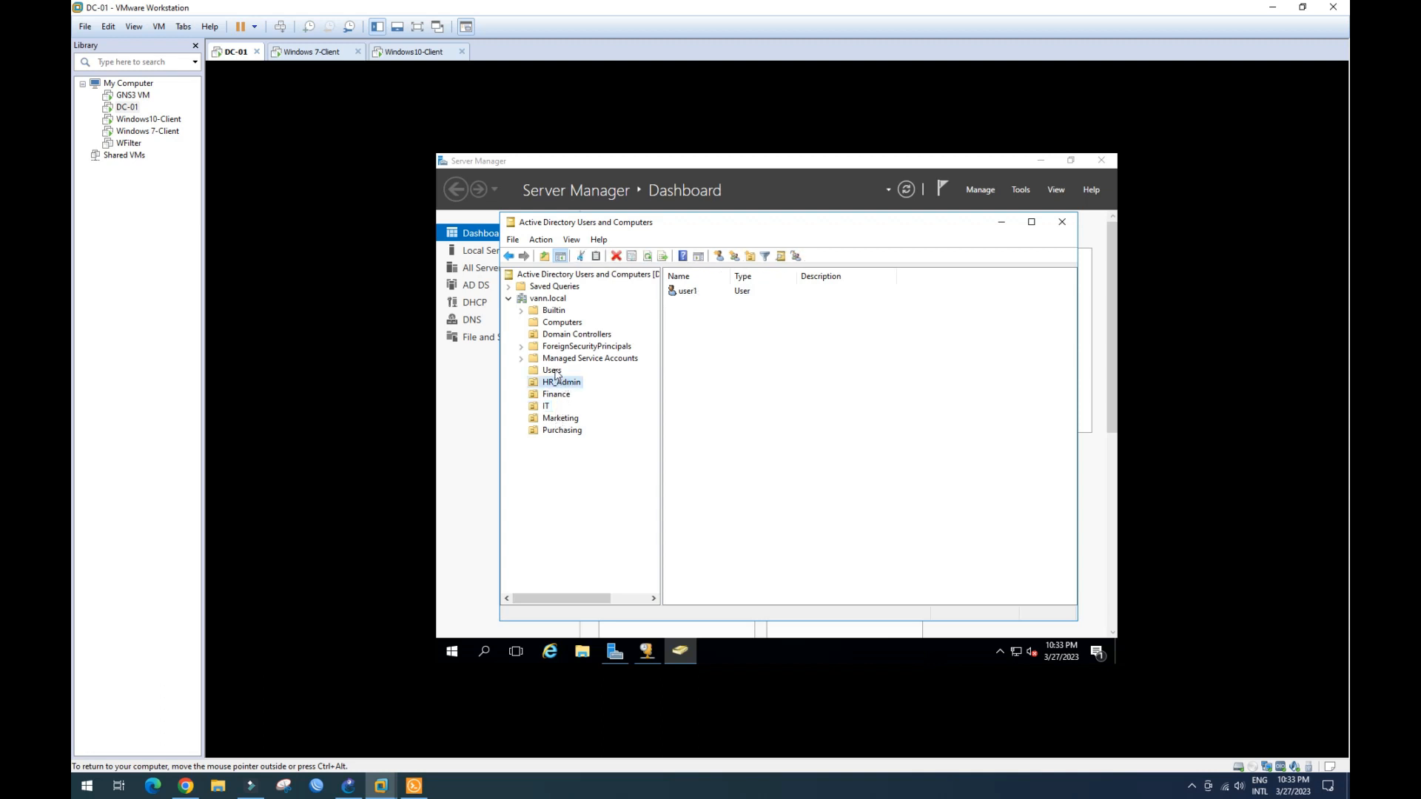
click(570, 325)
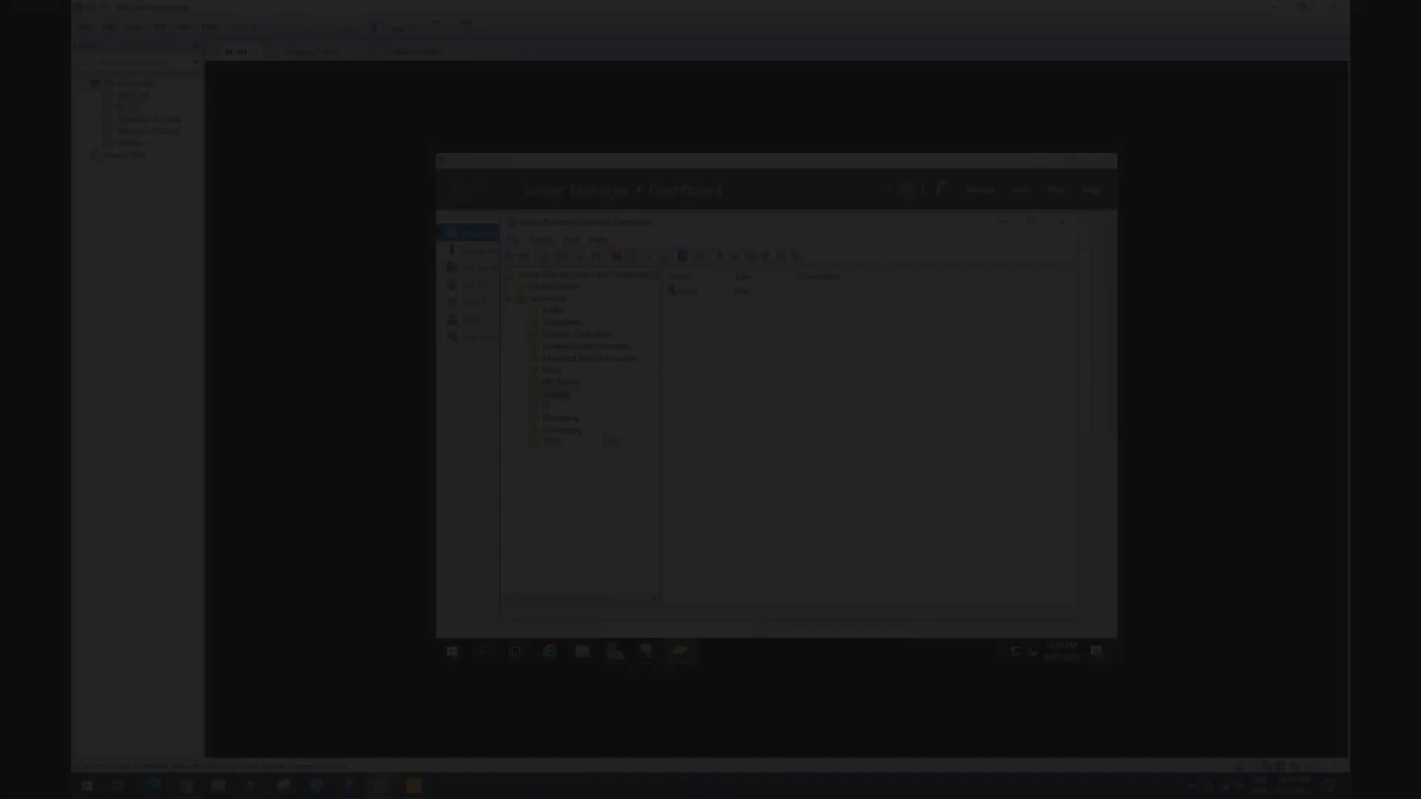
click(565, 382)
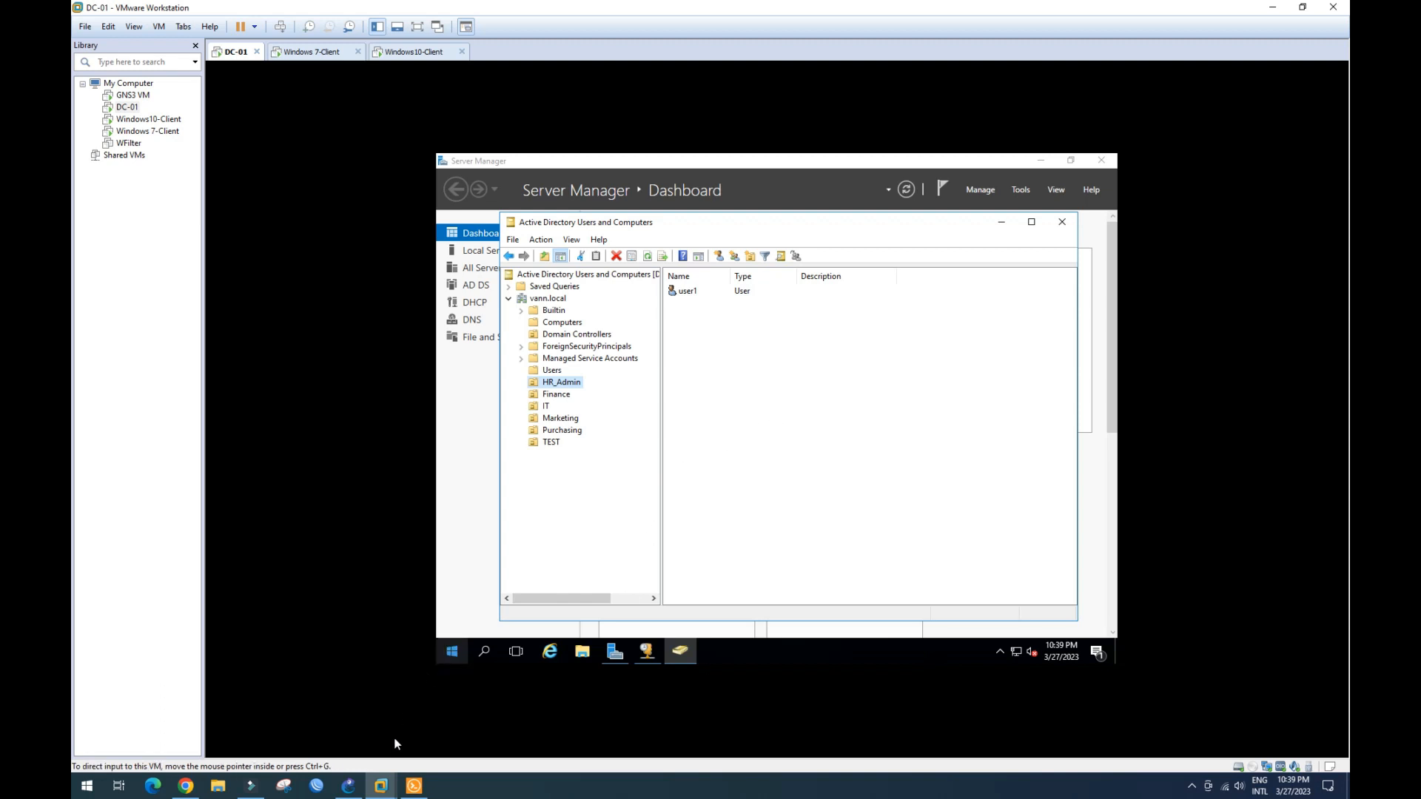
- On Windows10-Client, set the PC's membership to the domain vann.local
click(385, 786)
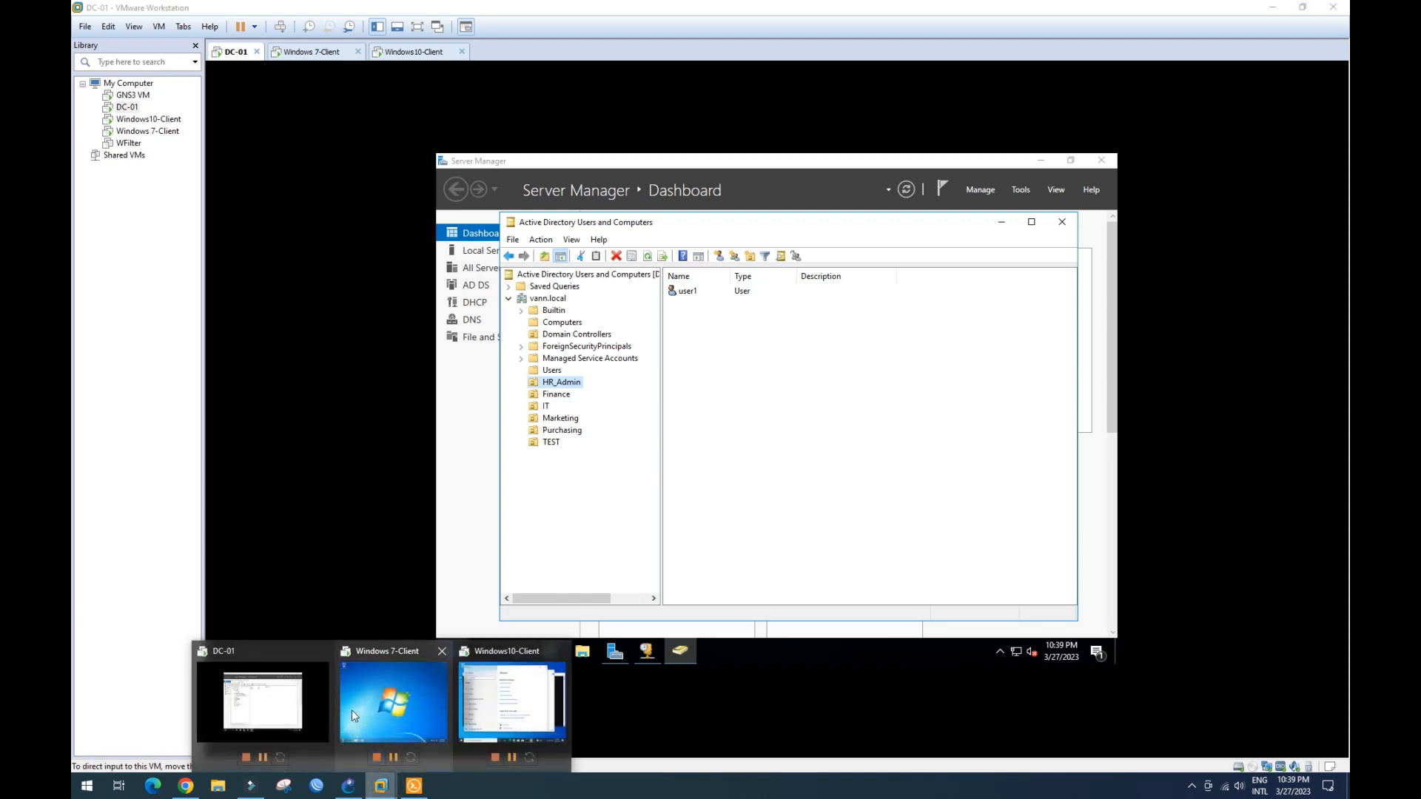
click(503, 709)
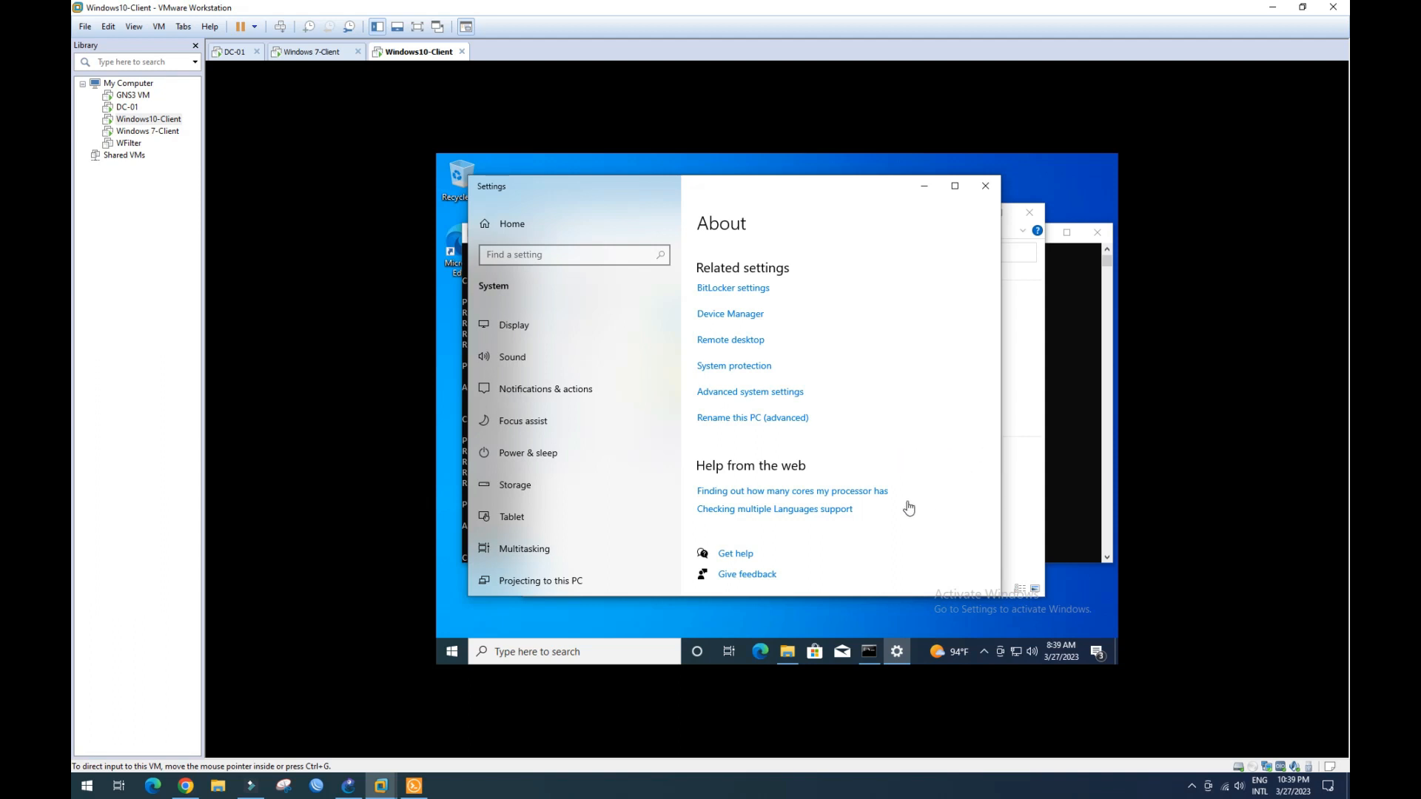
click(738, 420)
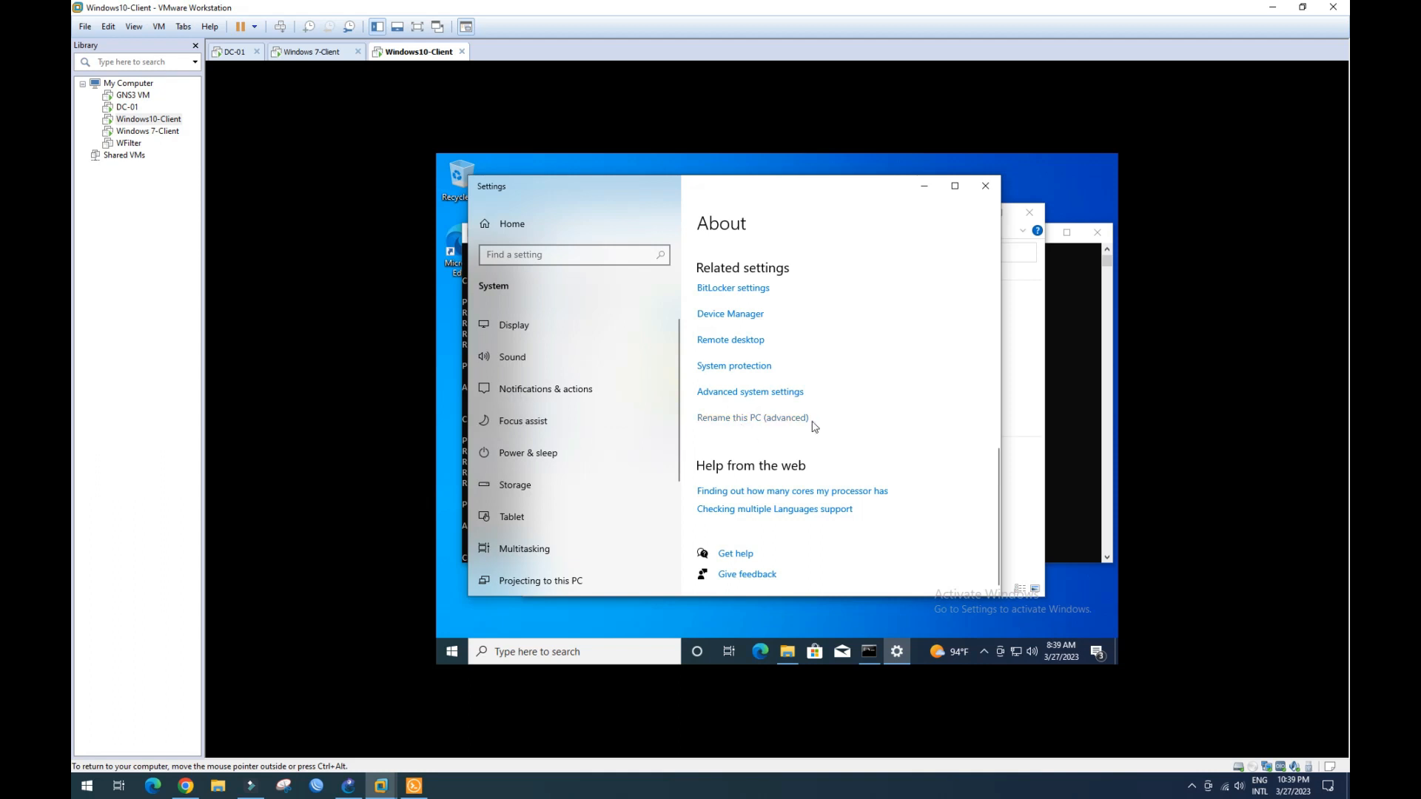
click(755, 419)
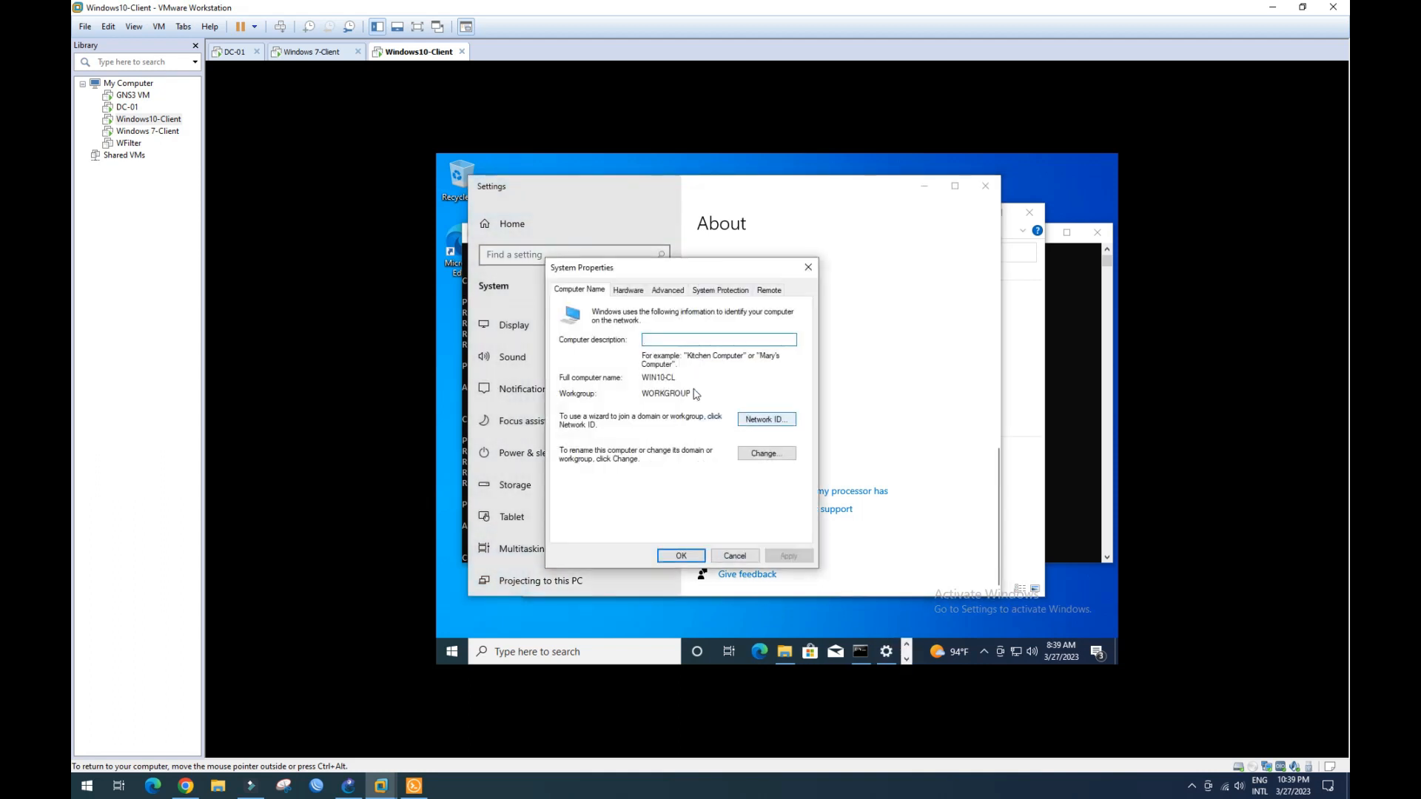
click(766, 454)
click(591, 448)
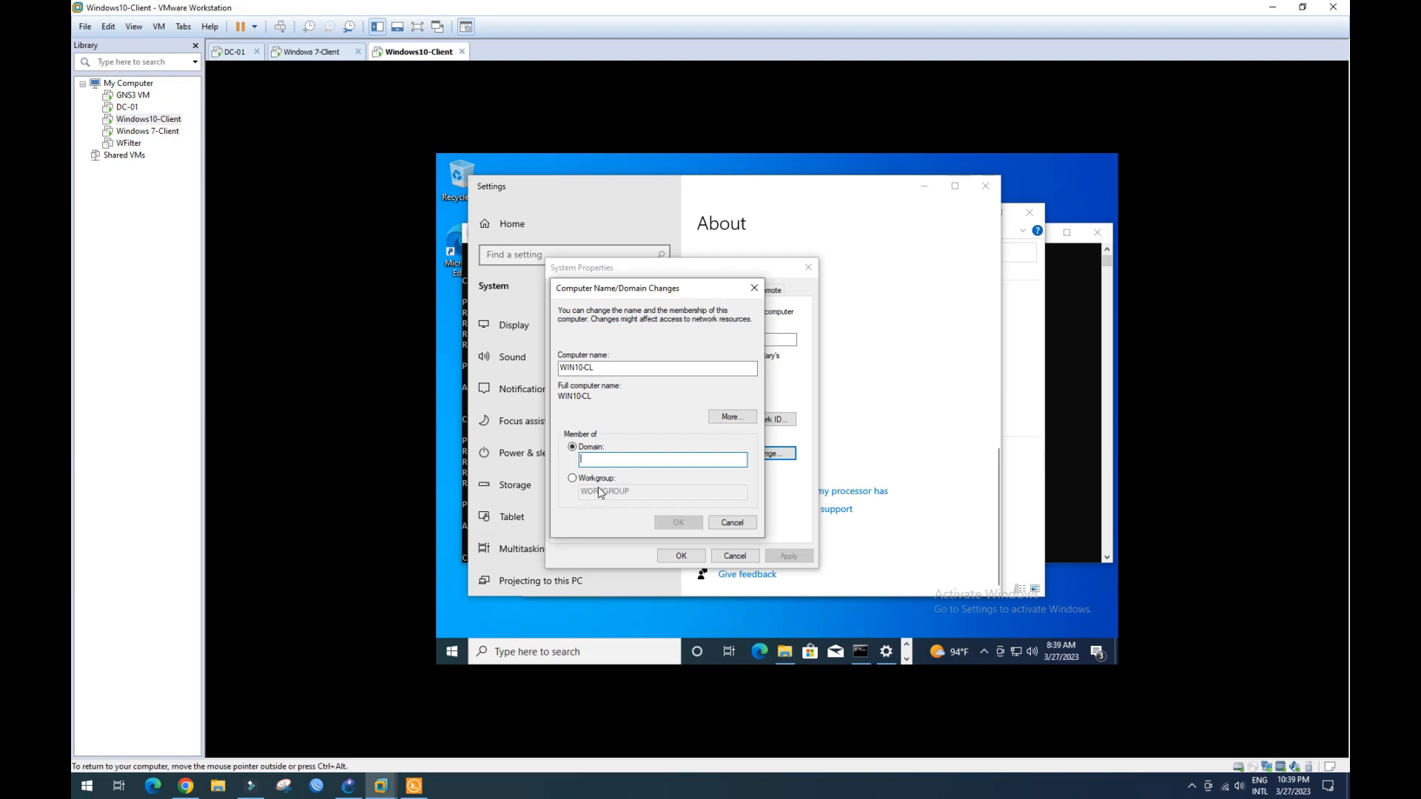
text(vann.local)
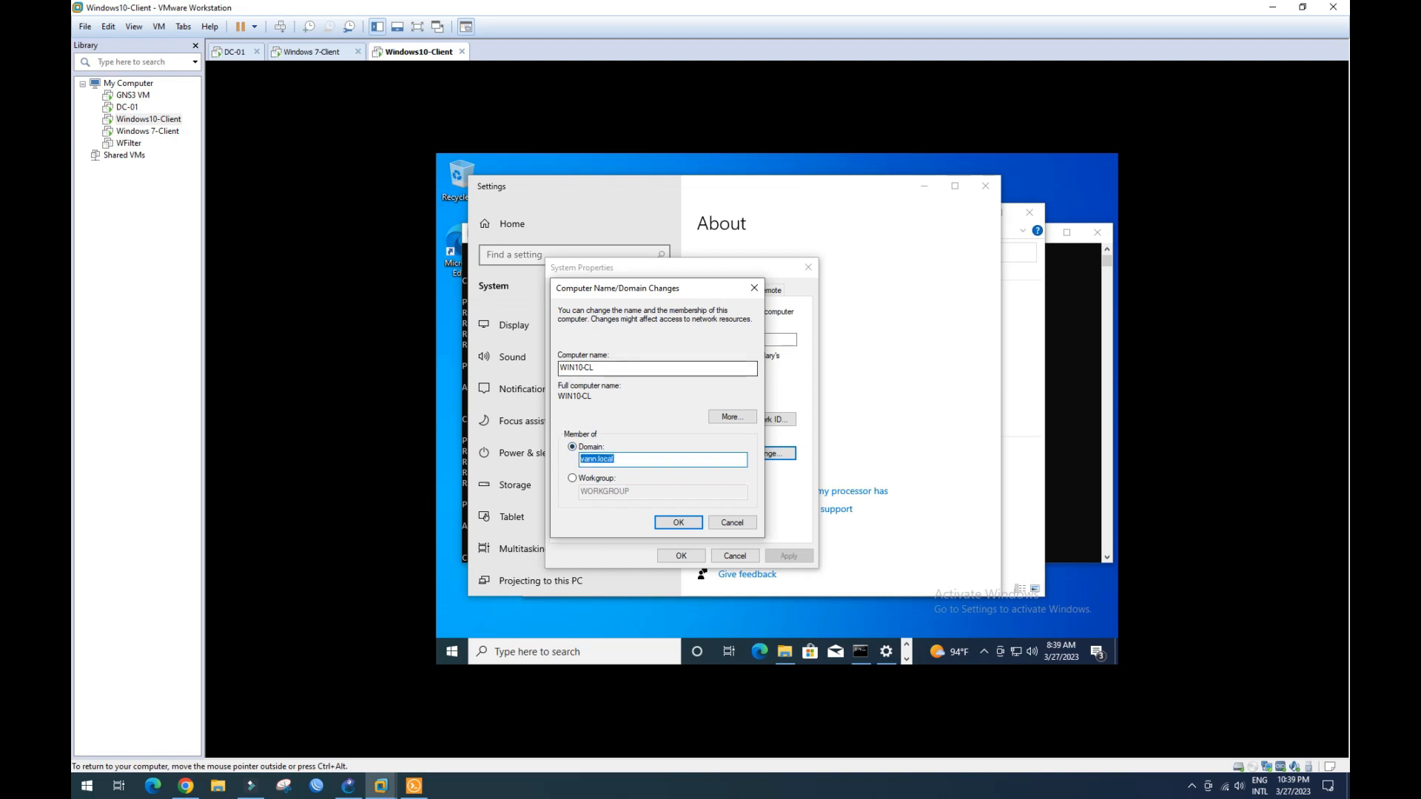
- Select the computer name WIN10-CL, glance at DC-01, then return to the client
drag(600, 368, 544, 372)
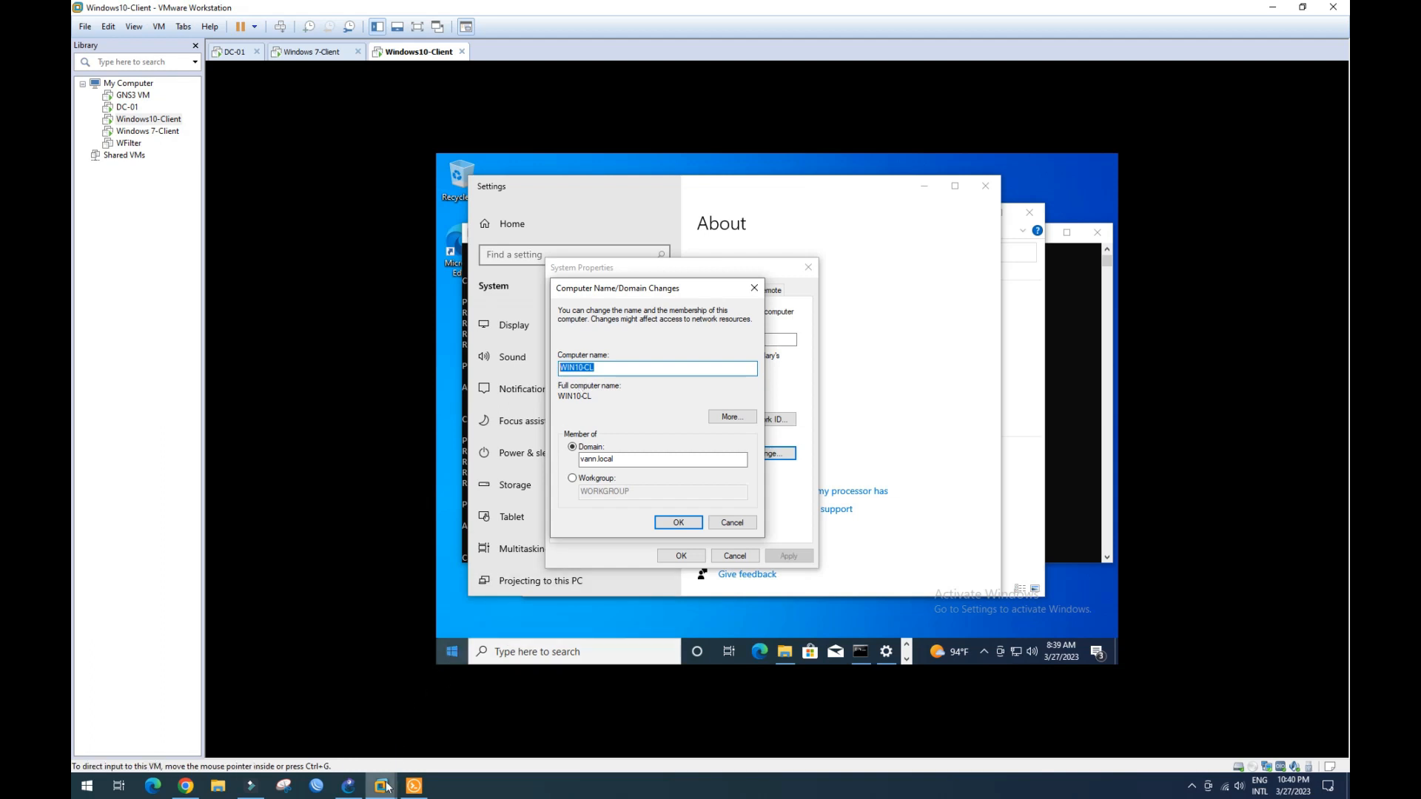
mouse_move(387, 787)
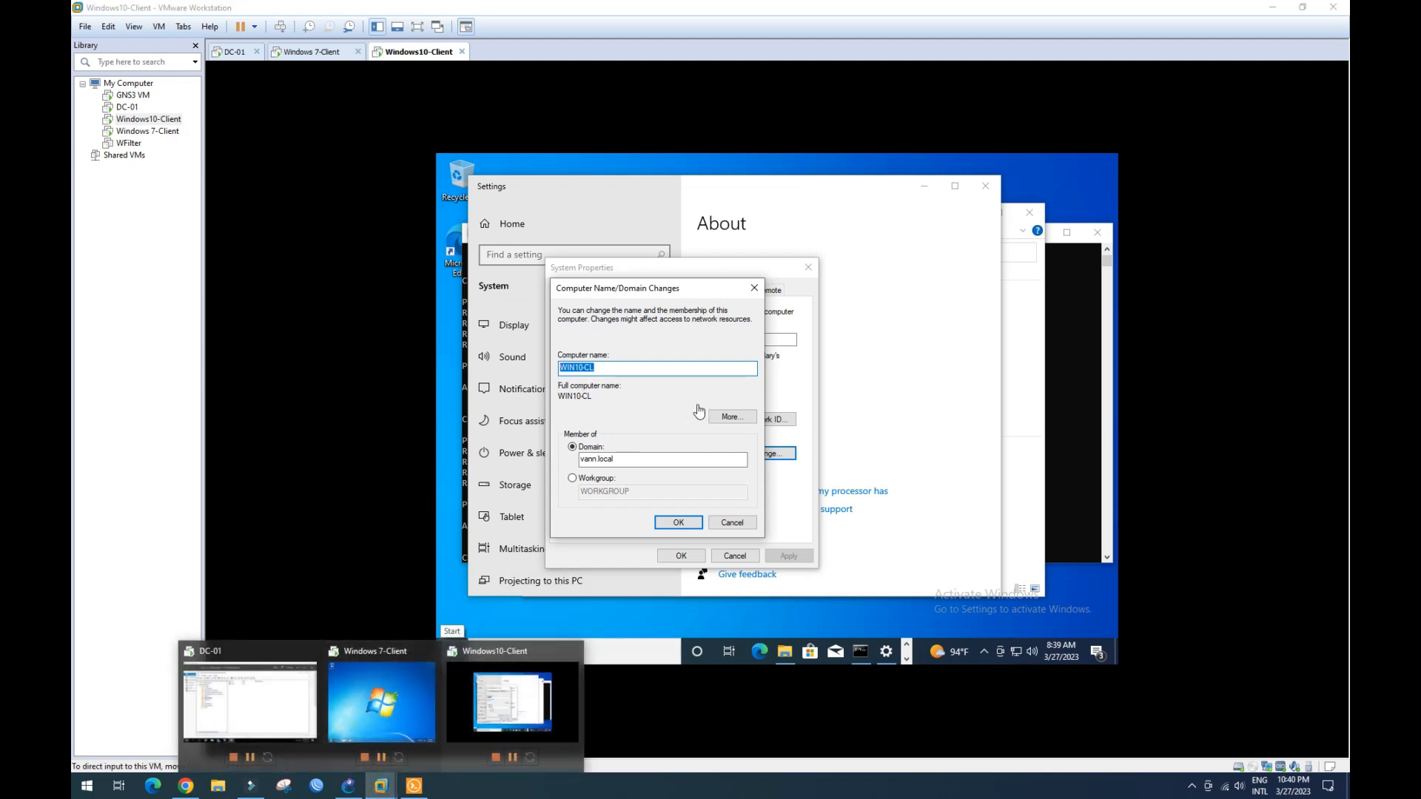
click(596, 368)
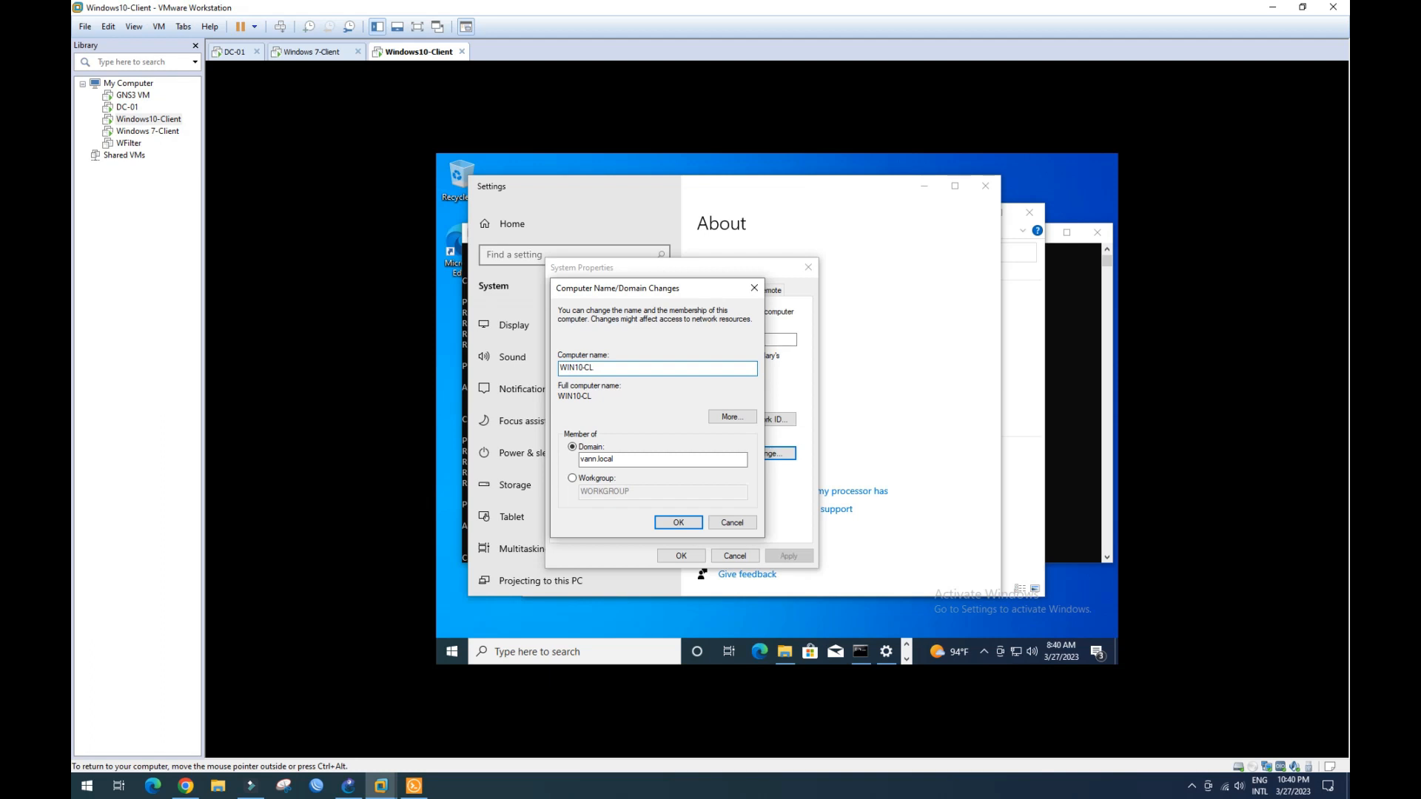
drag(596, 368, 560, 368)
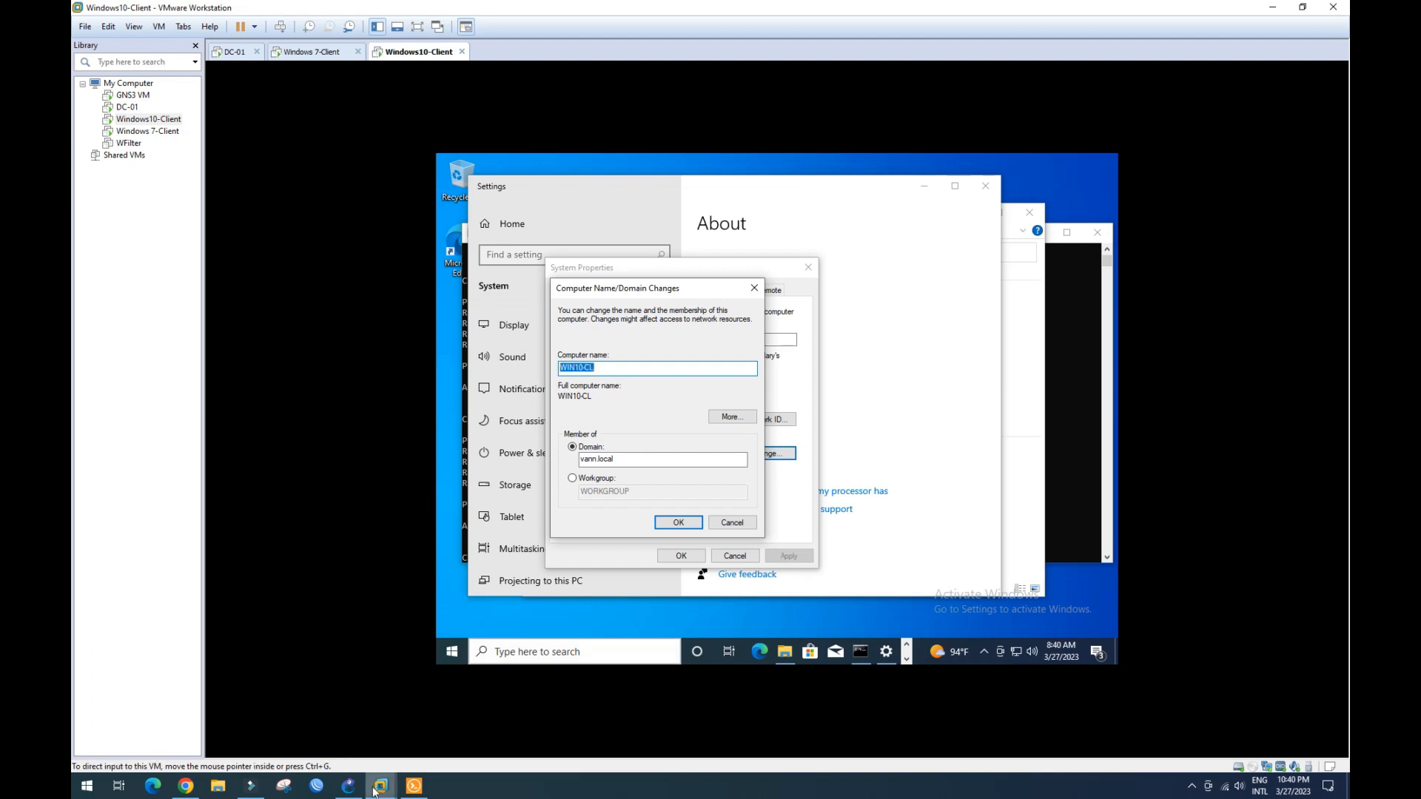
mouse_move(382, 786)
click(228, 691)
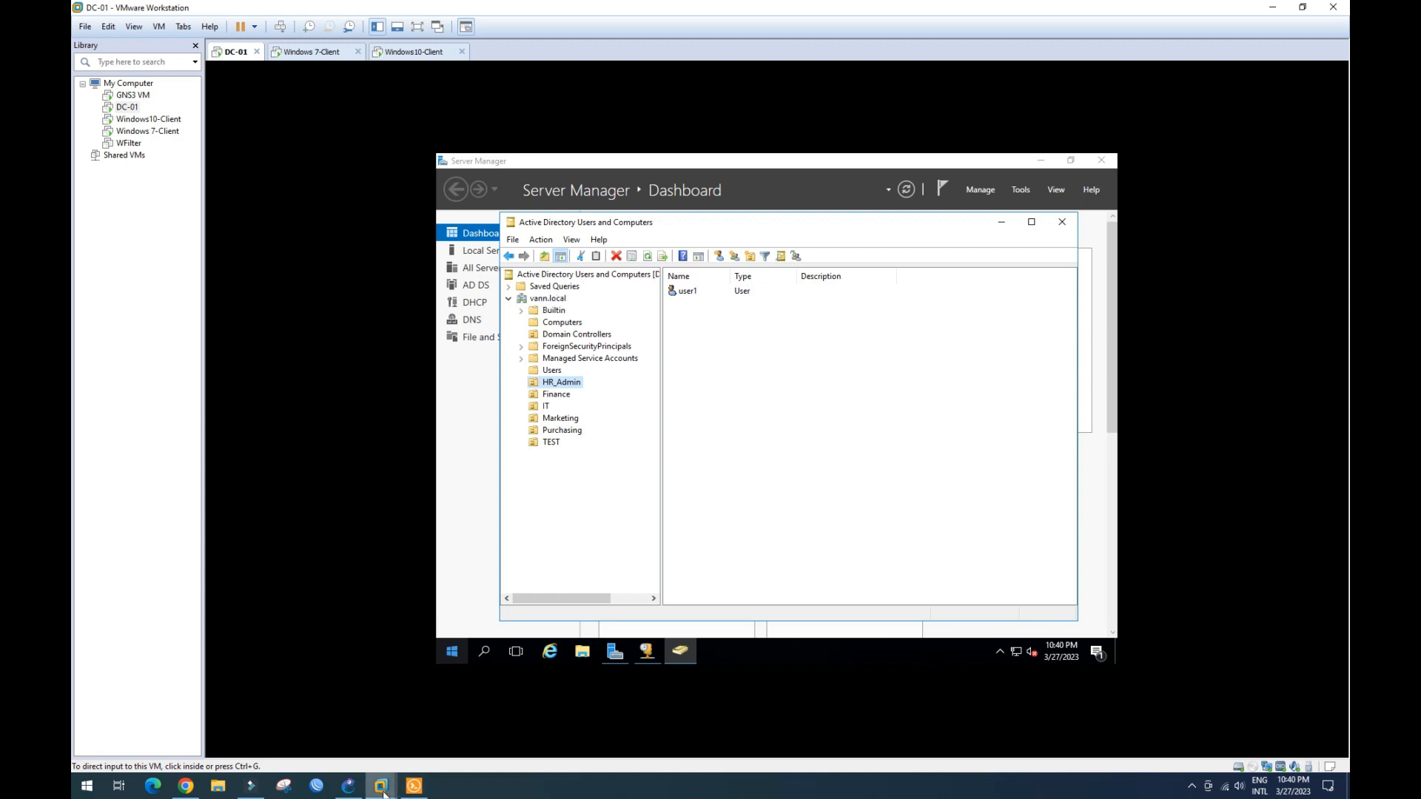
mouse_move(379, 789)
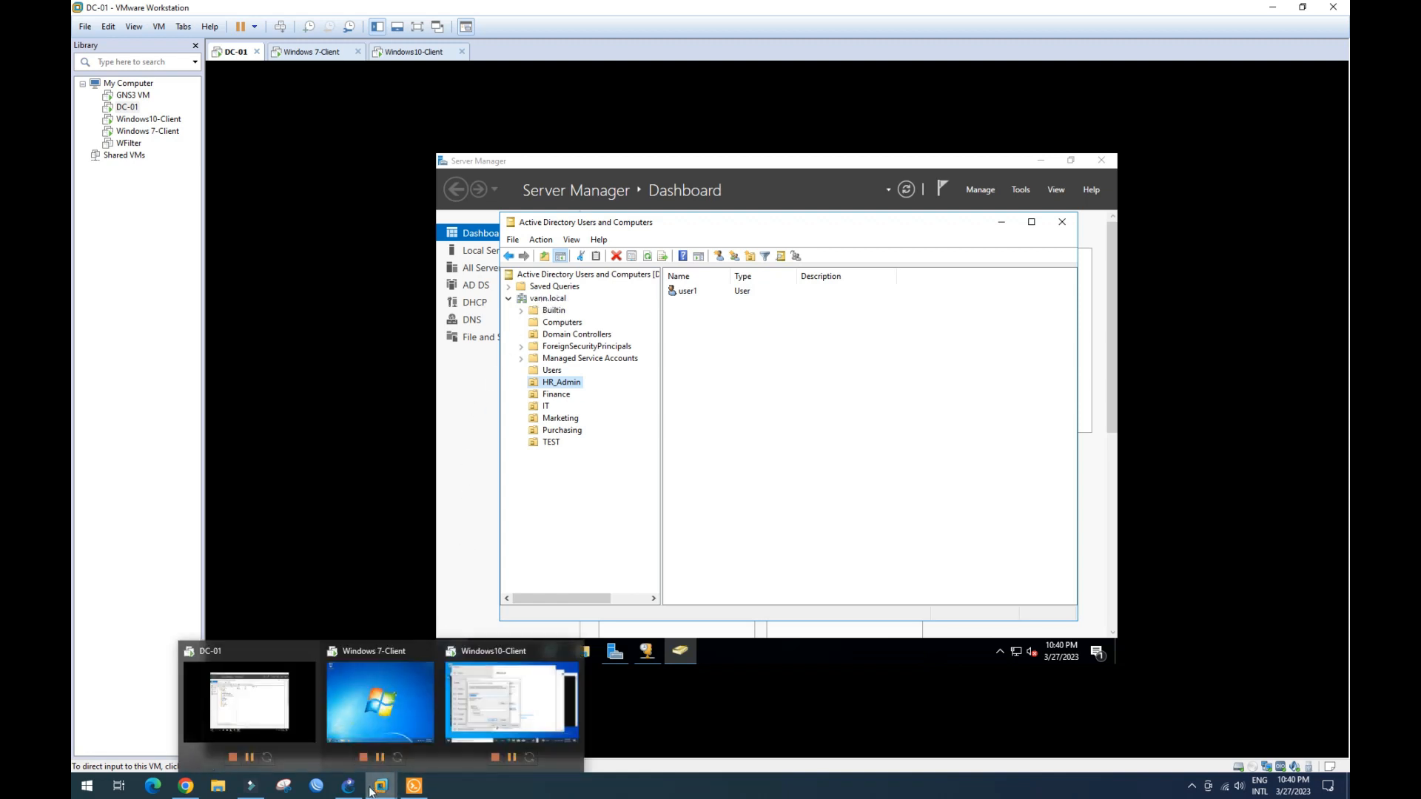
click(499, 706)
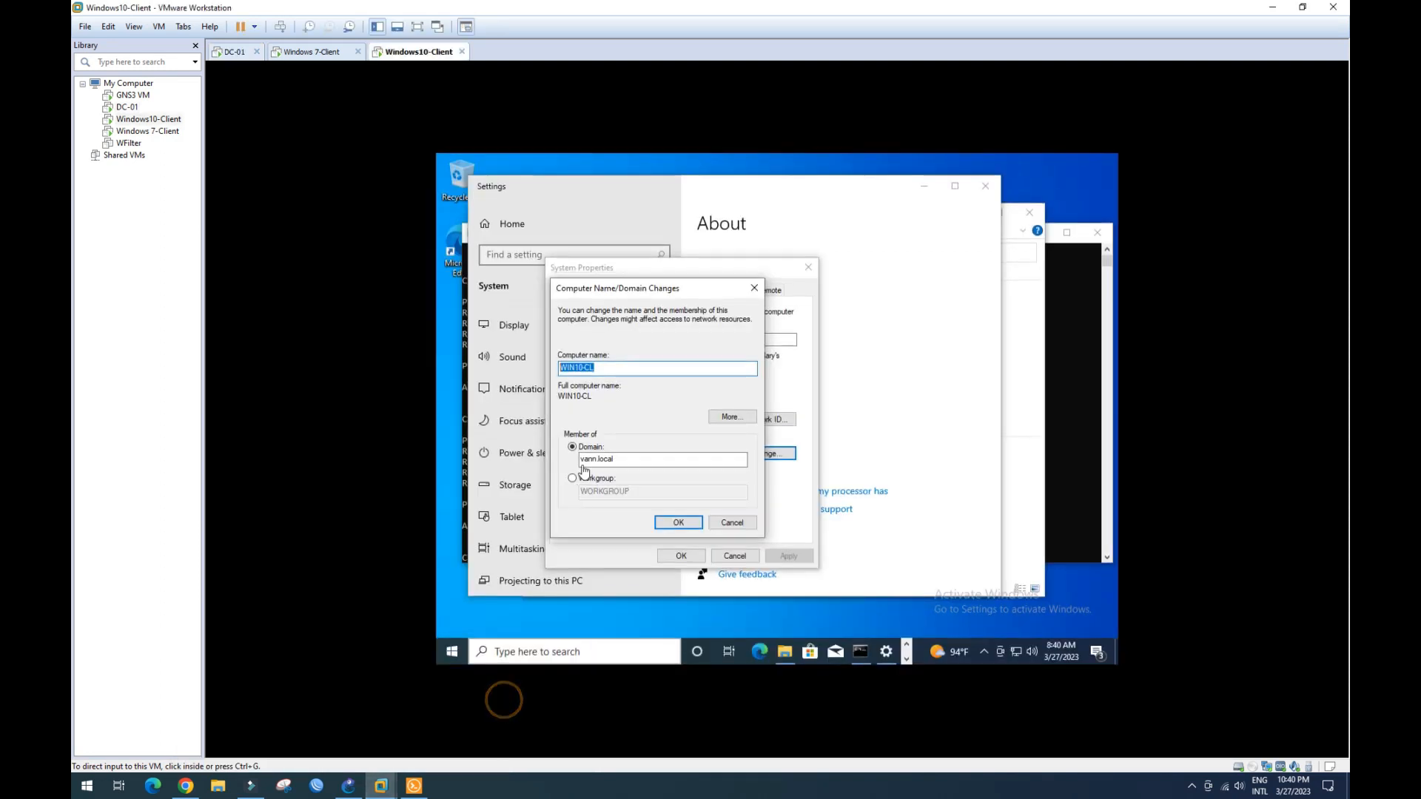
- Attempt the vann.local domain join with domain credentials, which are rejected
click(689, 528)
click(678, 524)
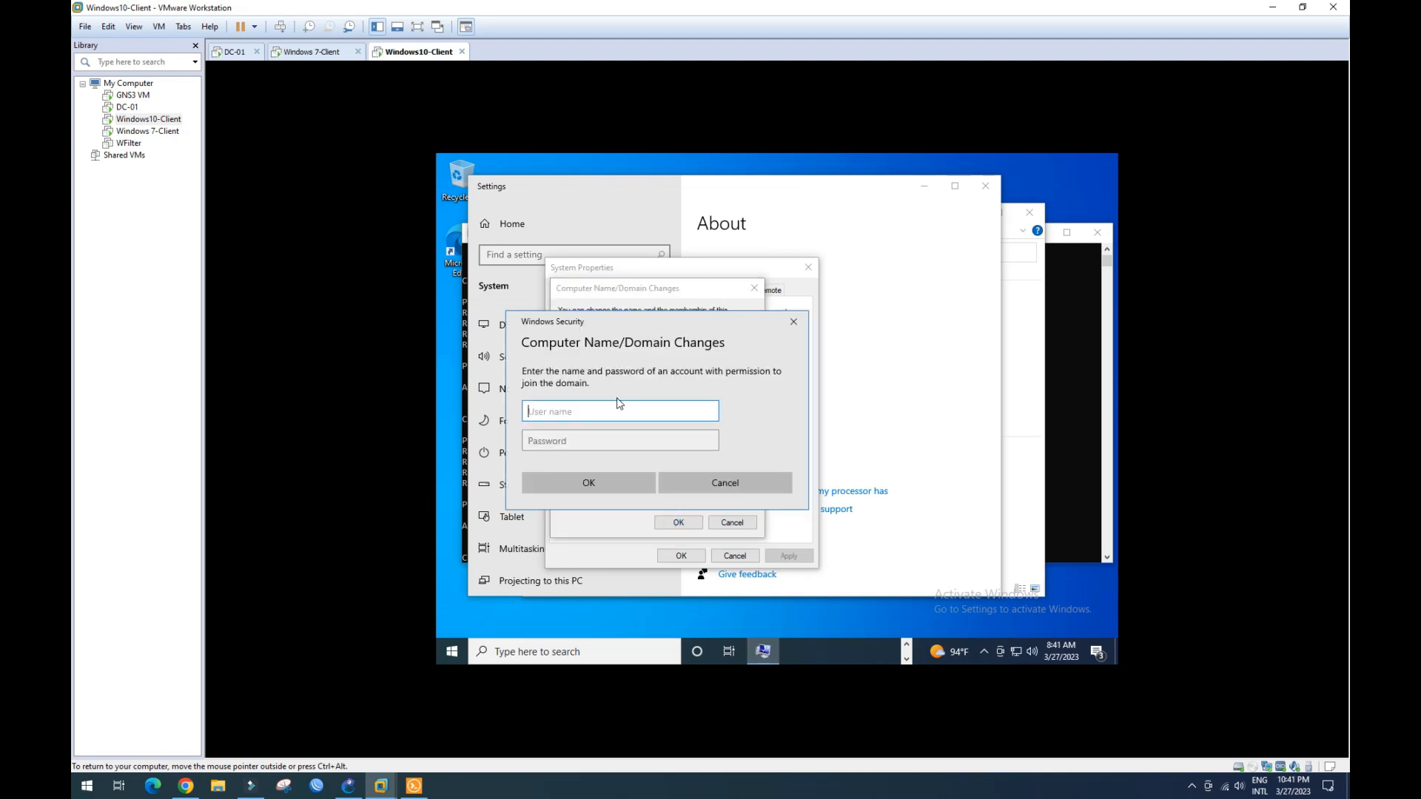
text(Administrators)
key(Tab)
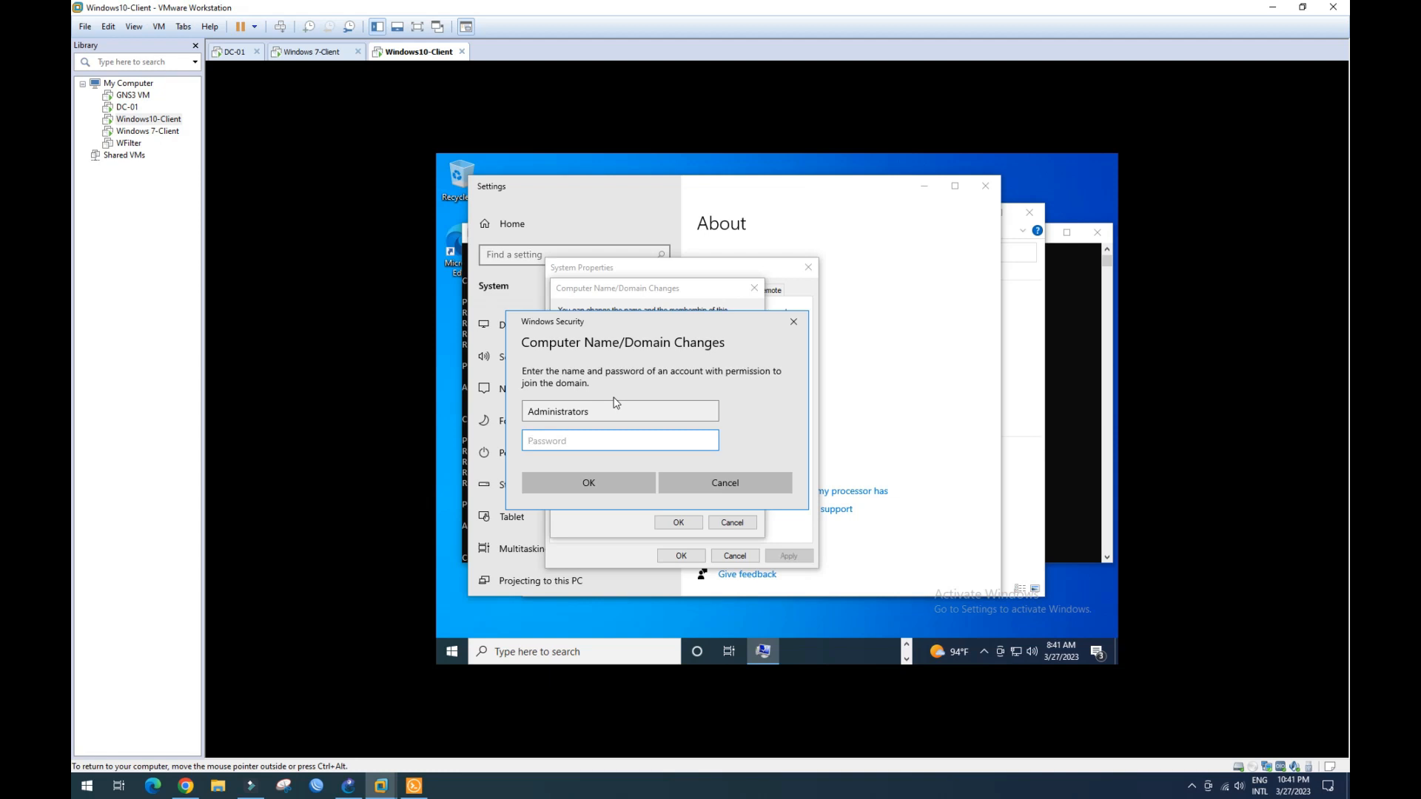
text(P)
text(••••)
key(Caps_Lock)
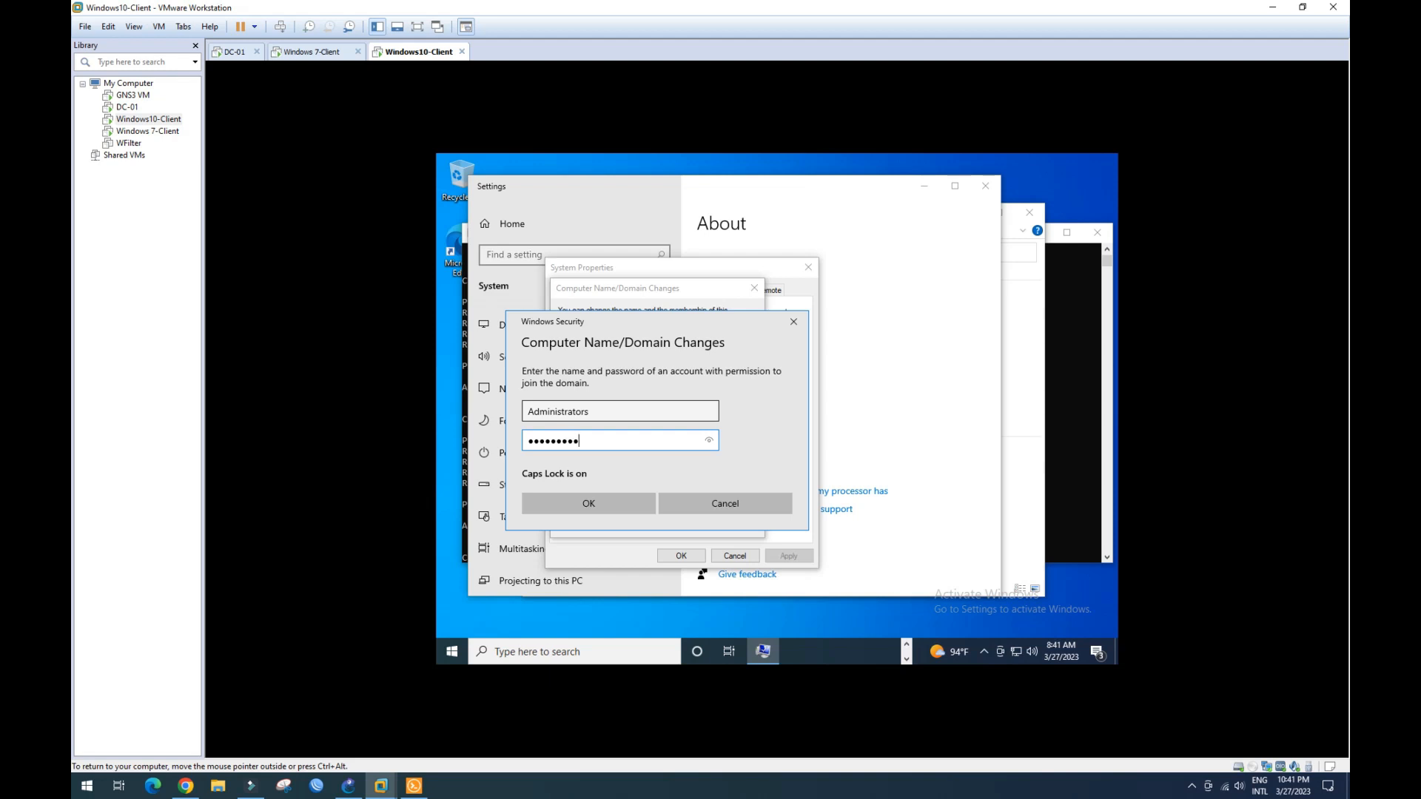
click(601, 497)
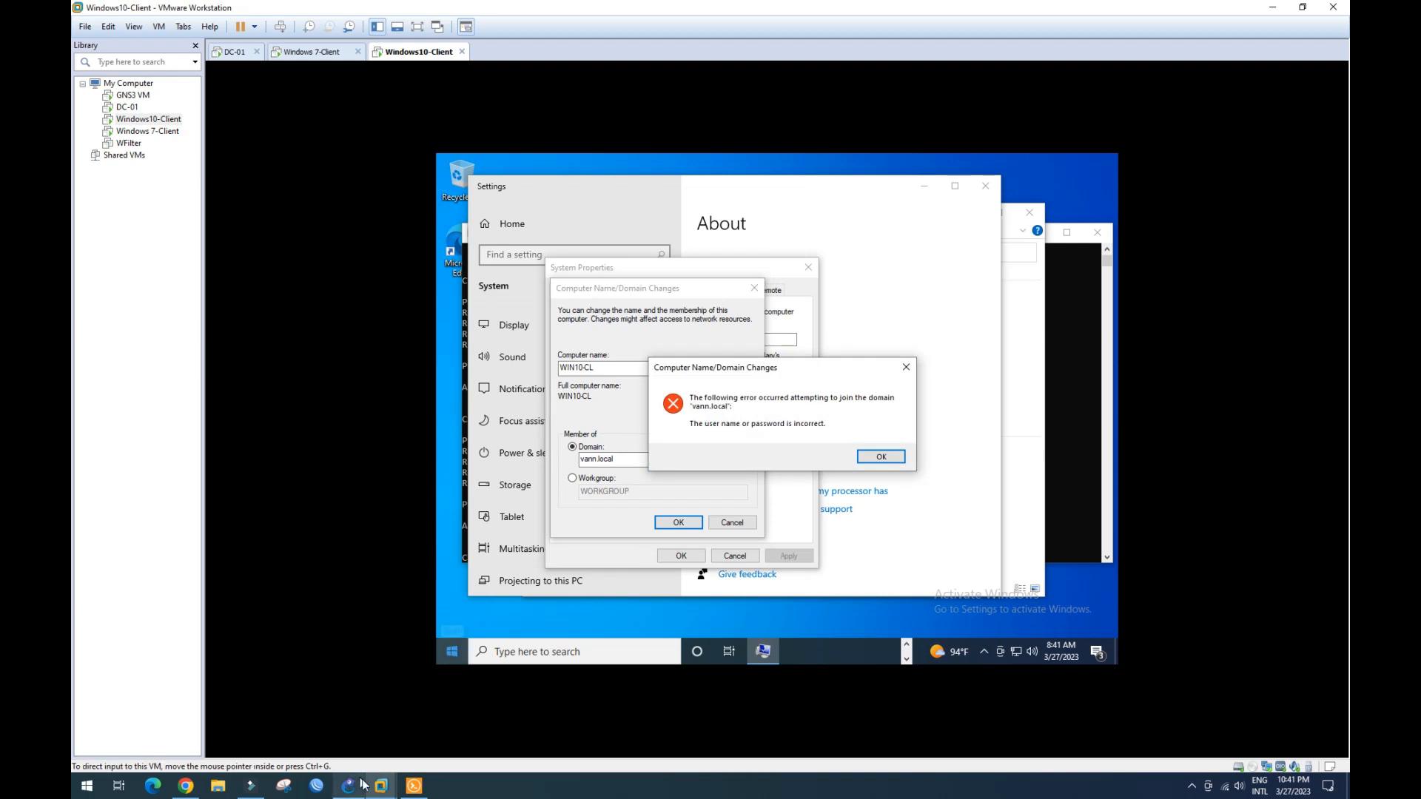
- On DC-01, open the Users container and select the Administrator account
mouse_move(381, 786)
click(233, 701)
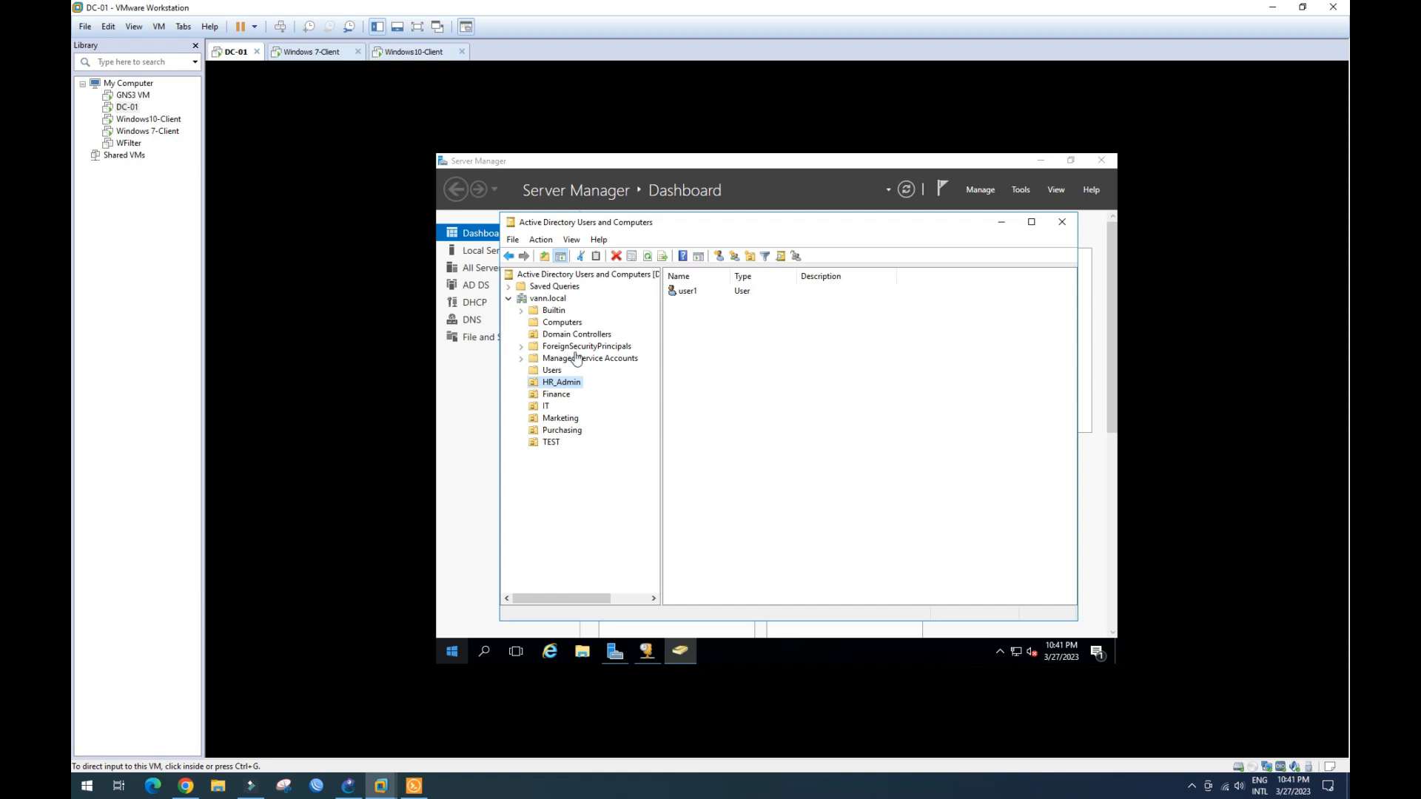
click(554, 373)
click(554, 373)
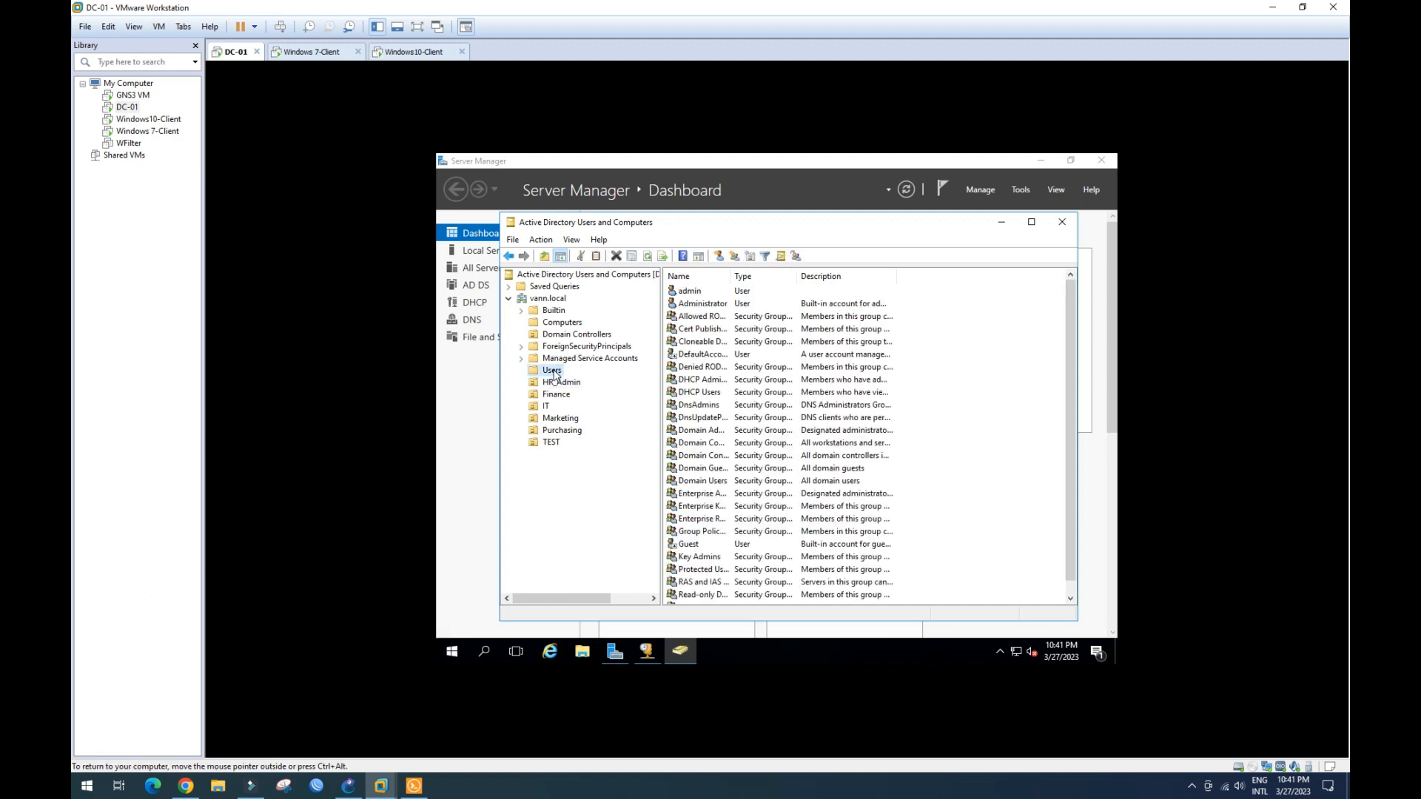
click(721, 309)
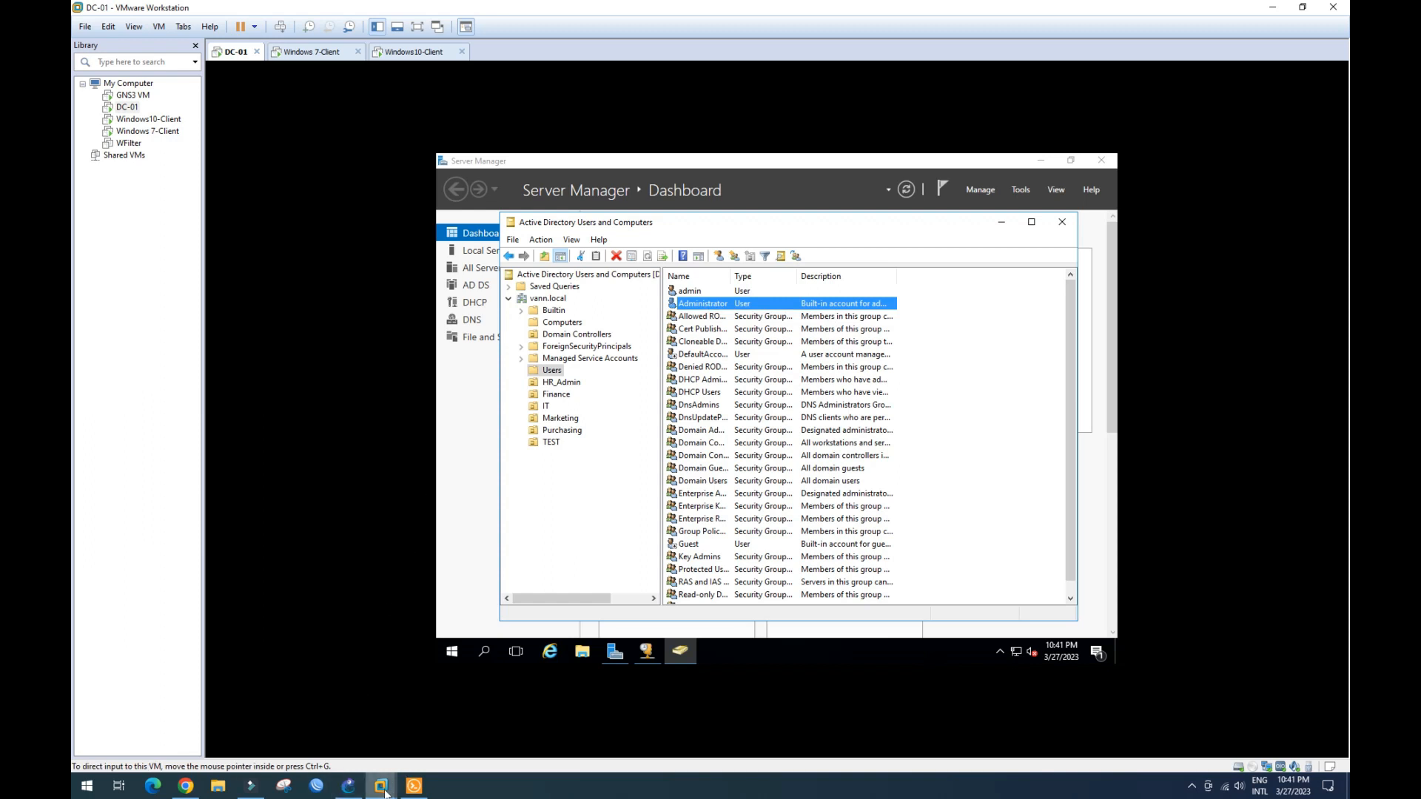
- Dismiss the error and retry joining vann.local with the Administrator account and password
mouse_move(378, 790)
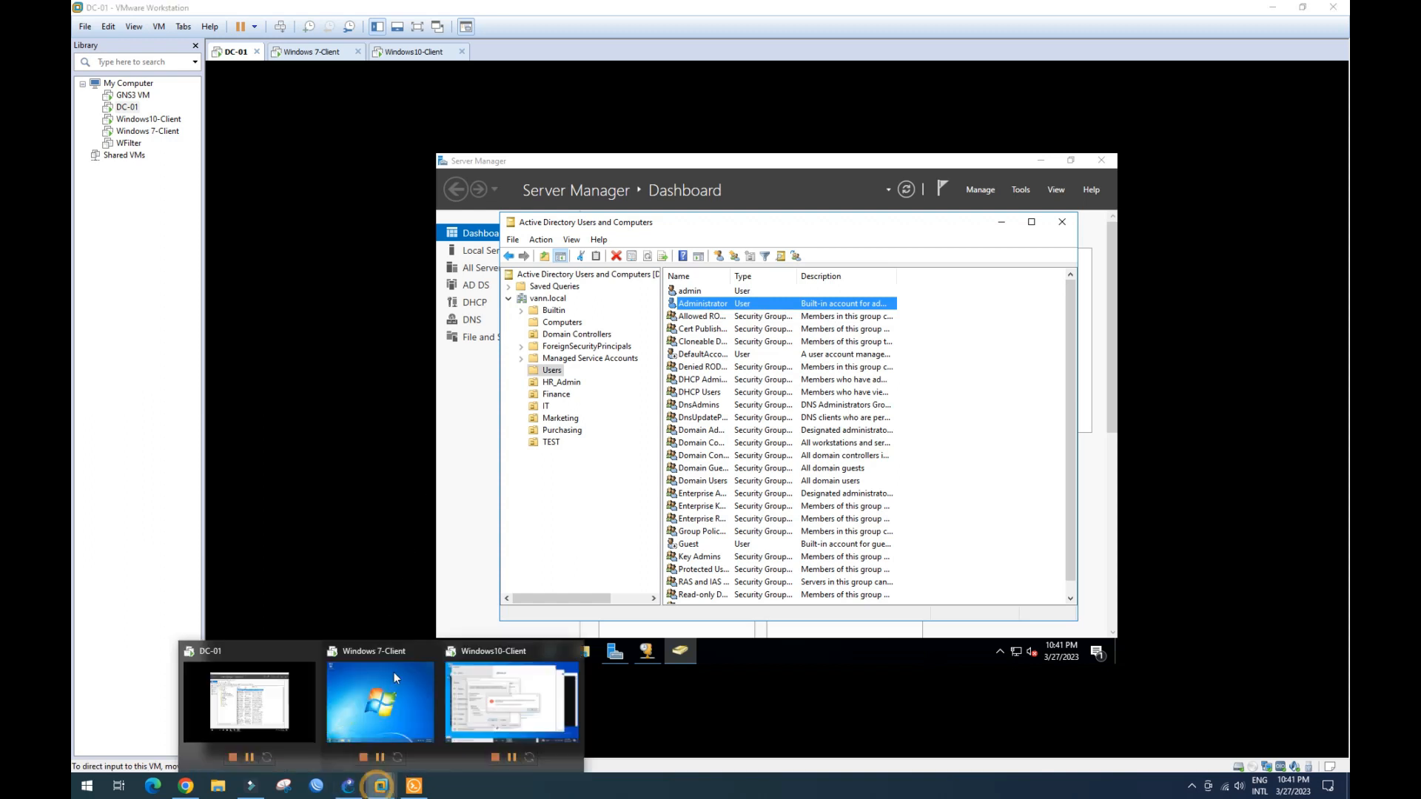
click(503, 691)
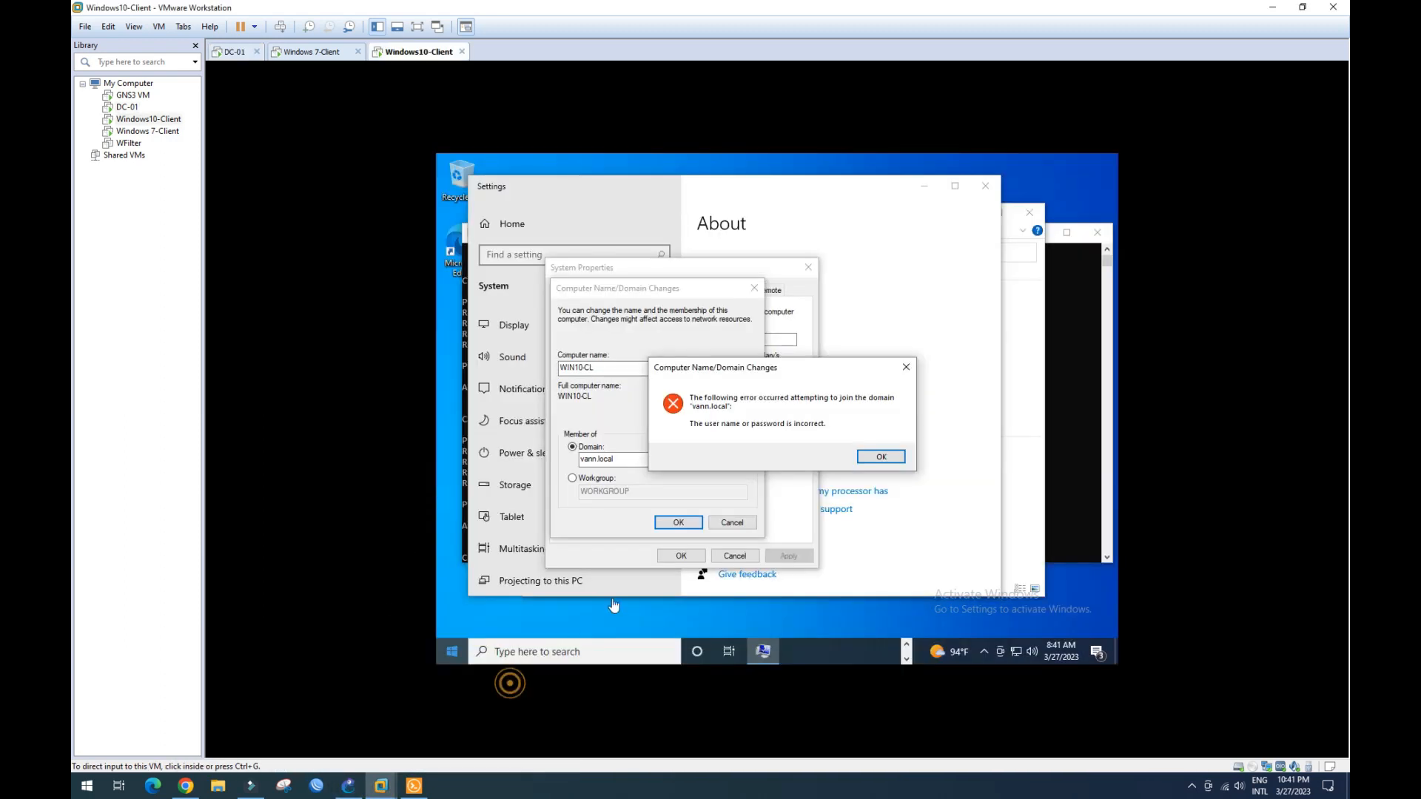
click(863, 460)
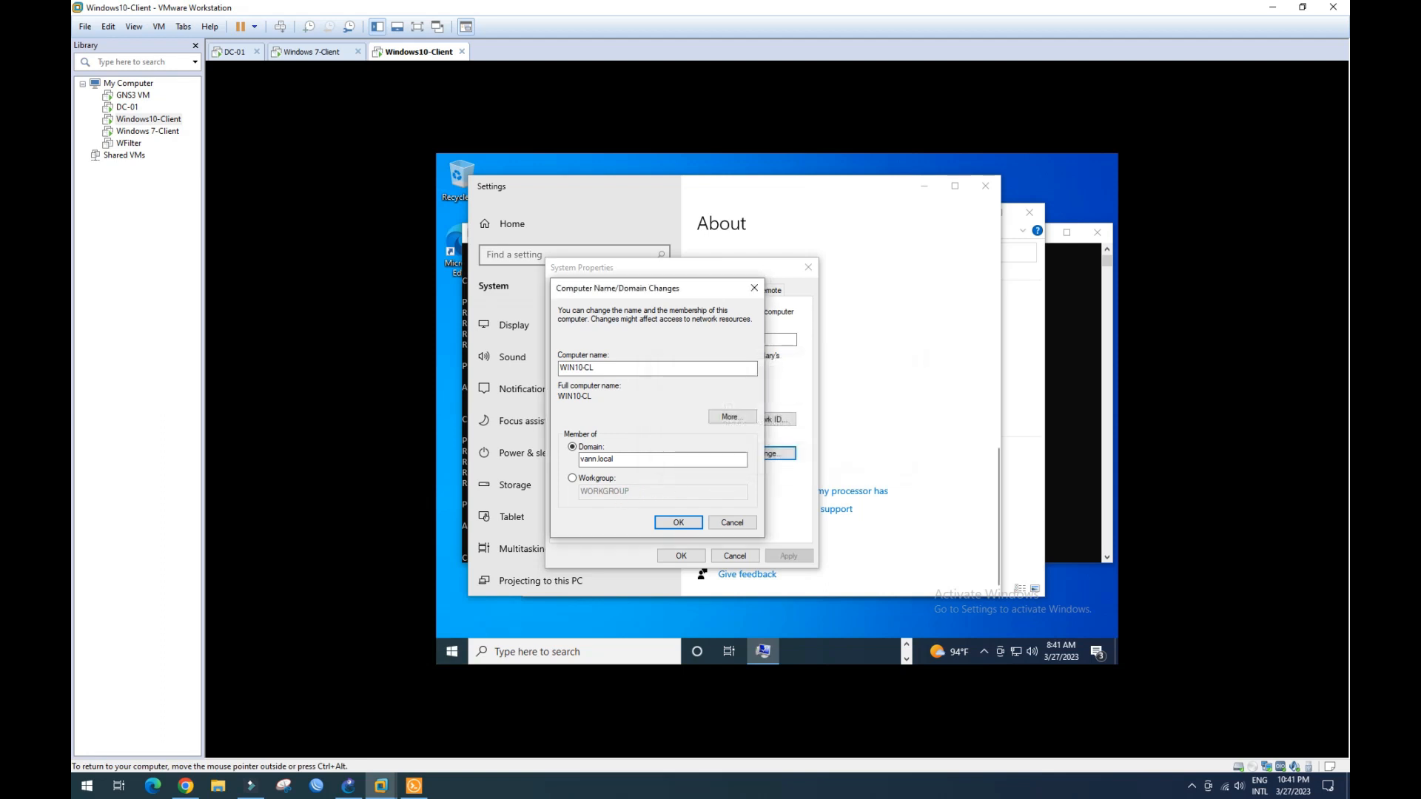
click(678, 522)
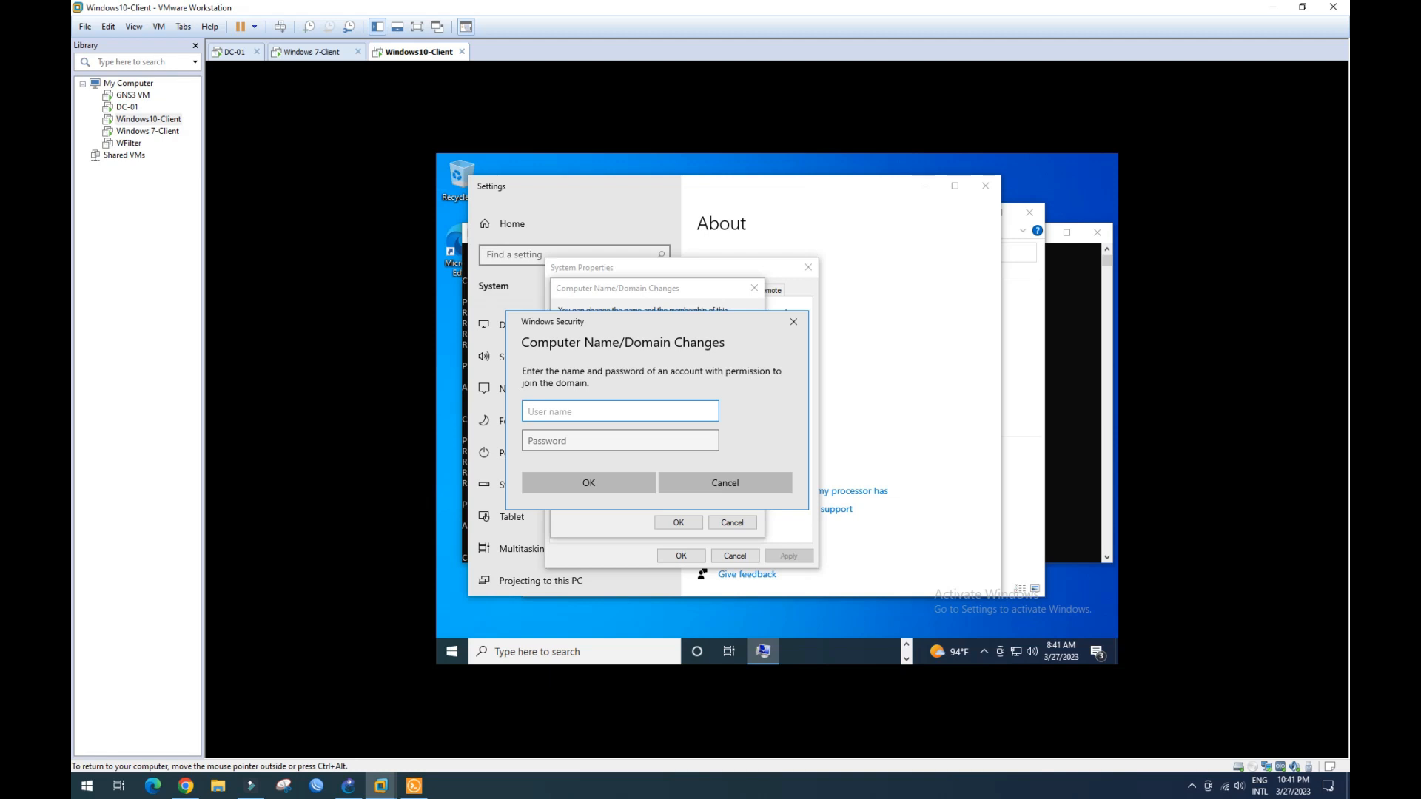
text(Administrator)
key(Tab)
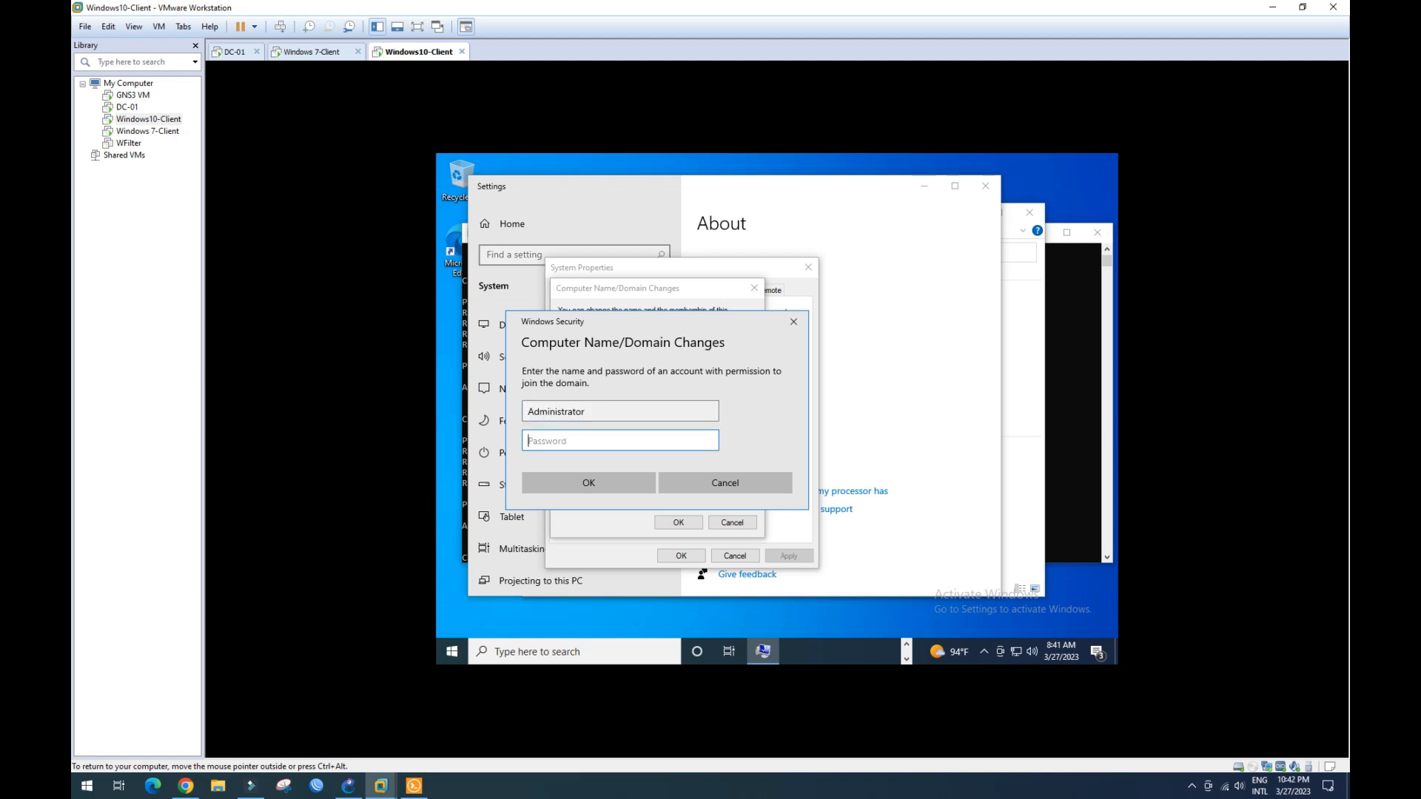
text(P)
key(Caps_Lock)
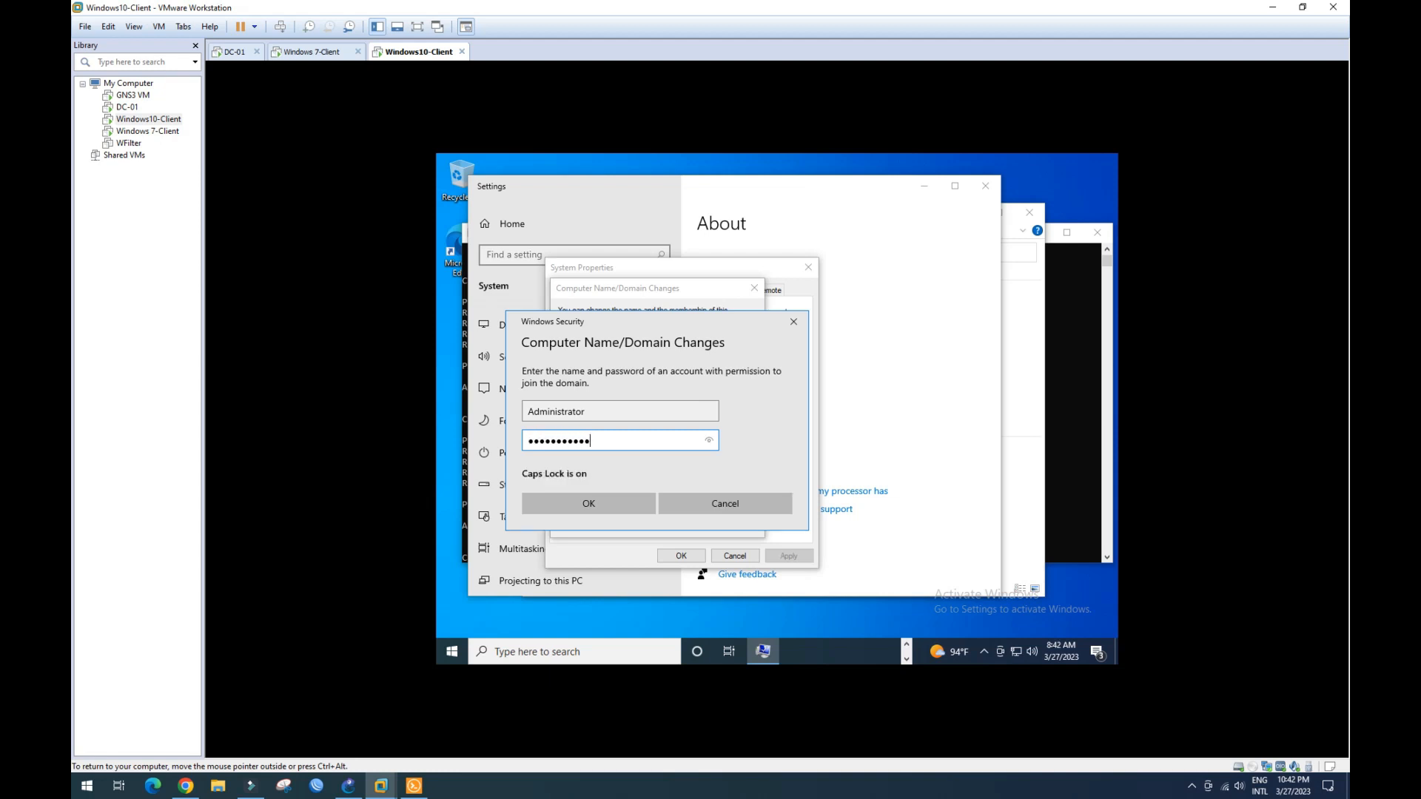
click(615, 507)
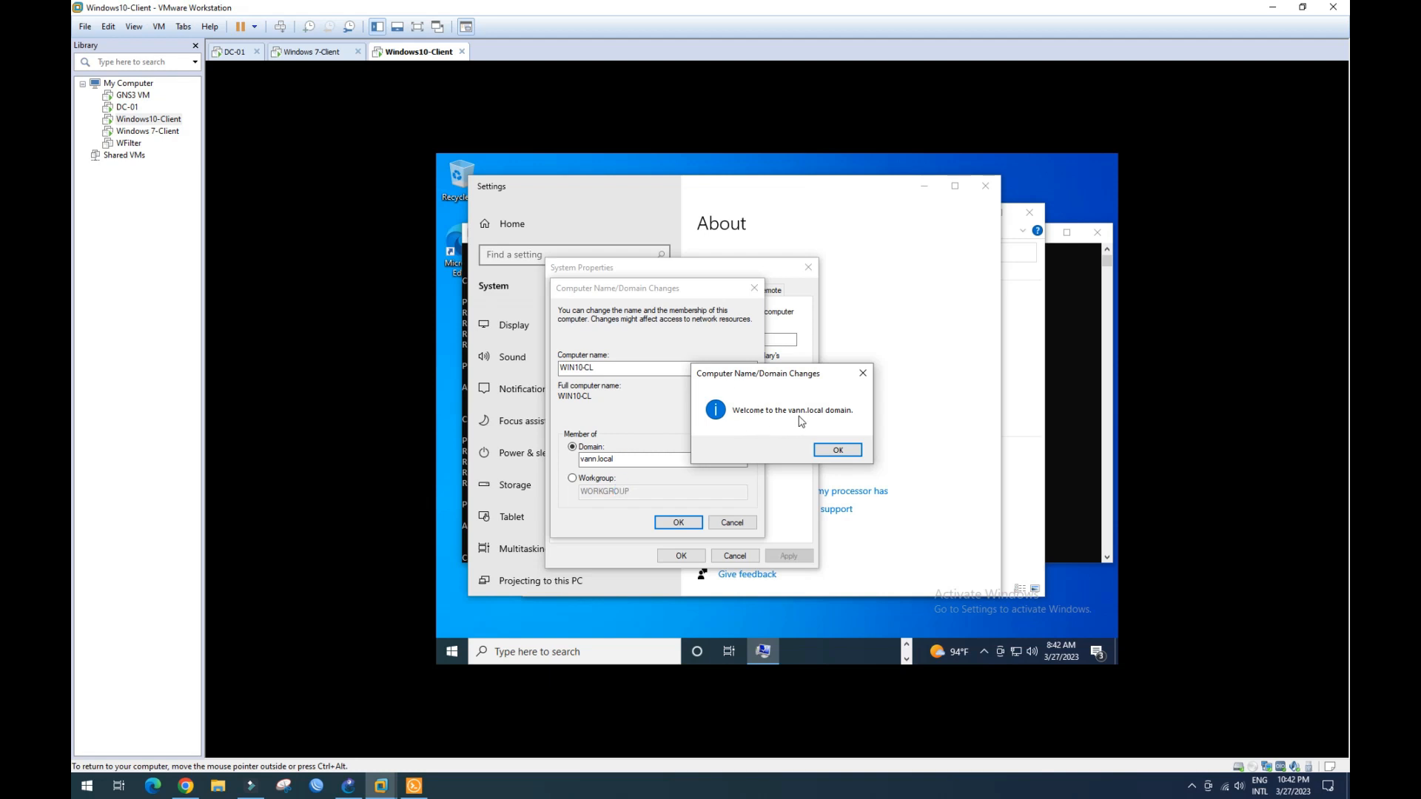
- Accept the welcome and restart notices, close System Properties, and restart the client
click(830, 451)
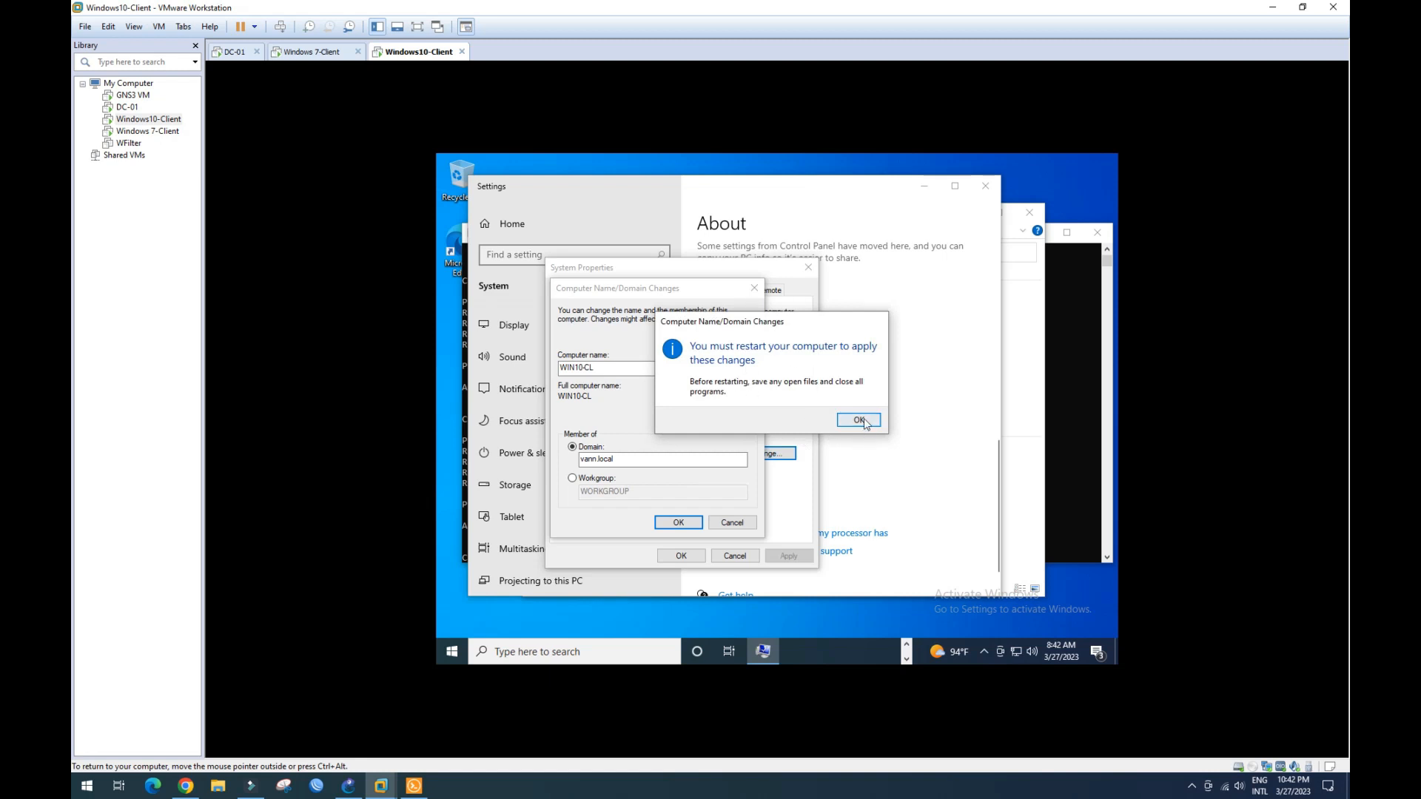
click(857, 419)
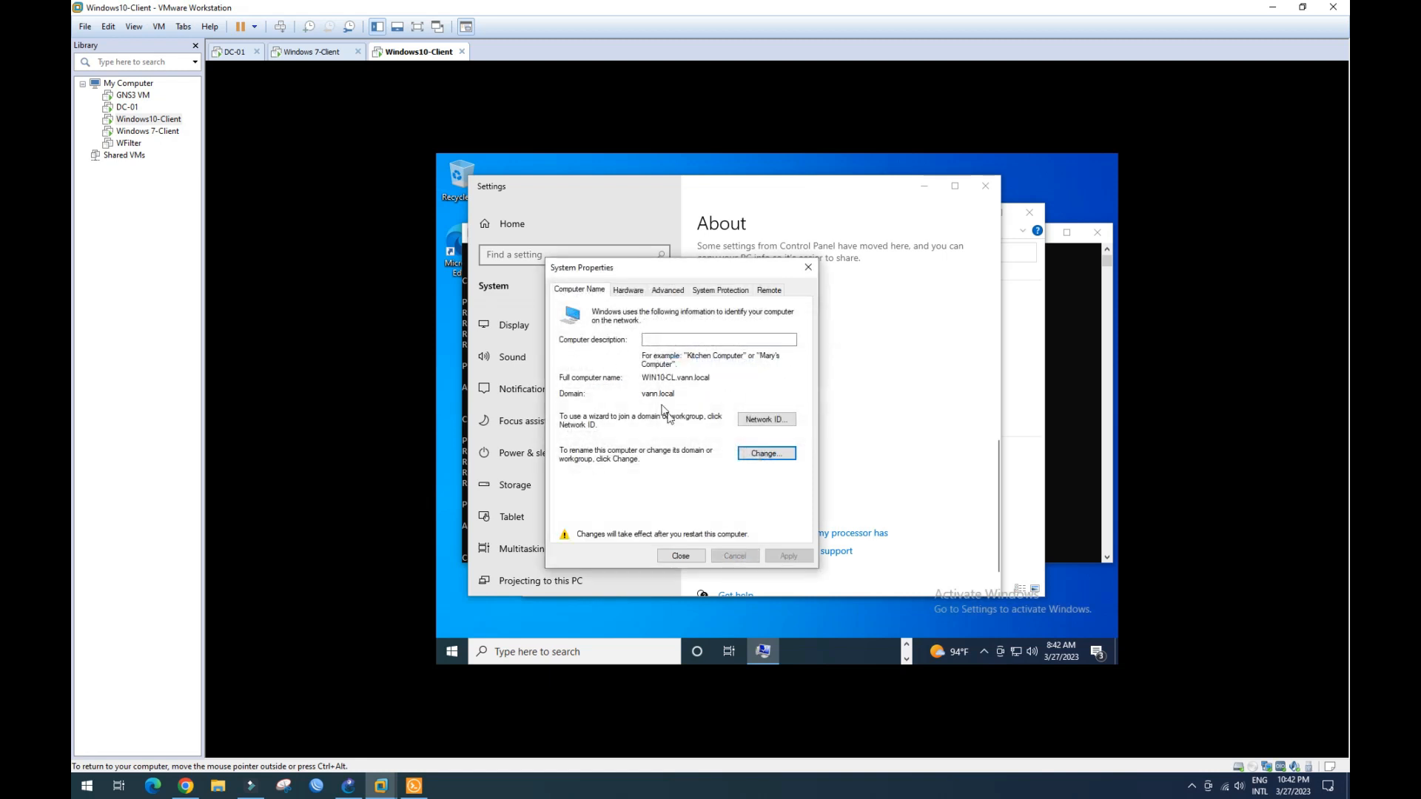
click(687, 555)
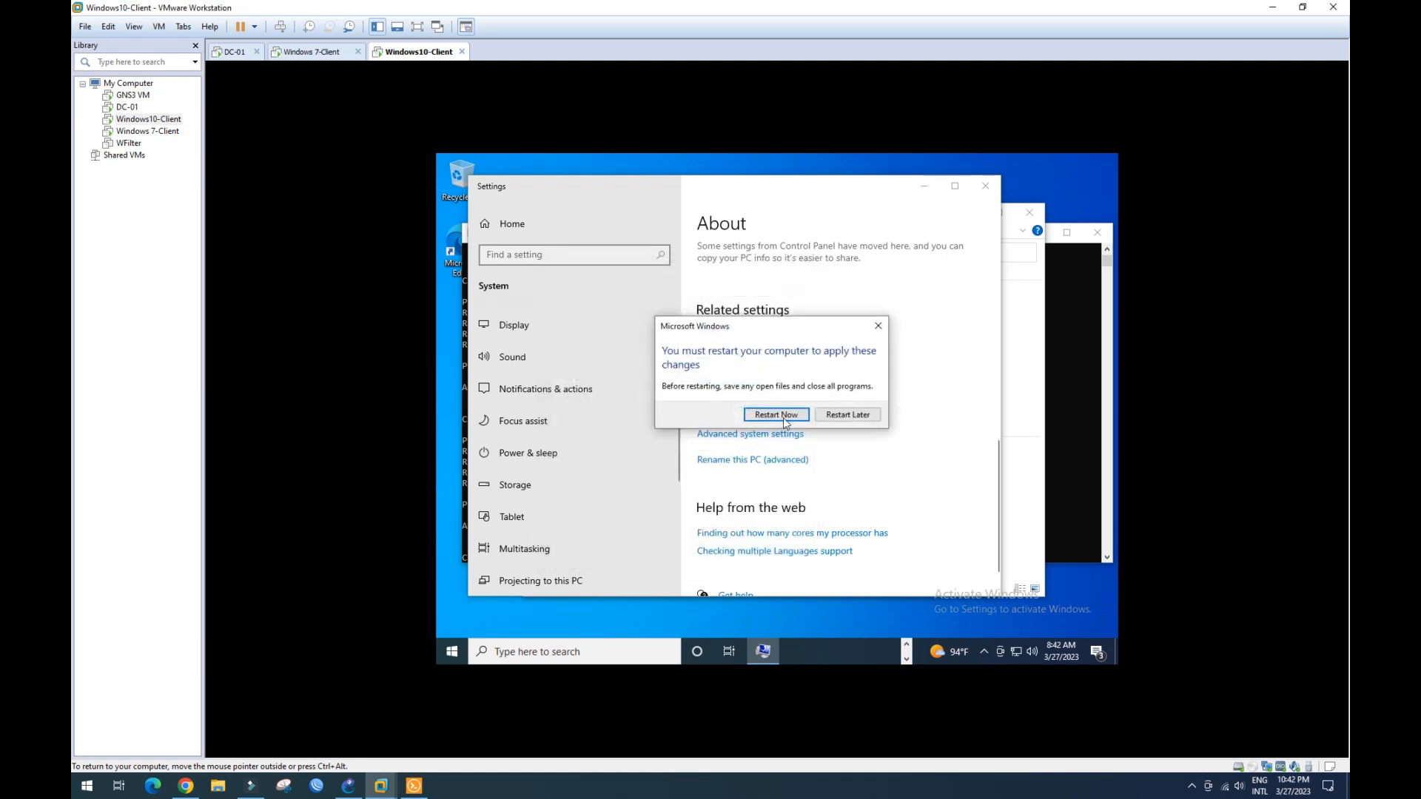
click(777, 415)
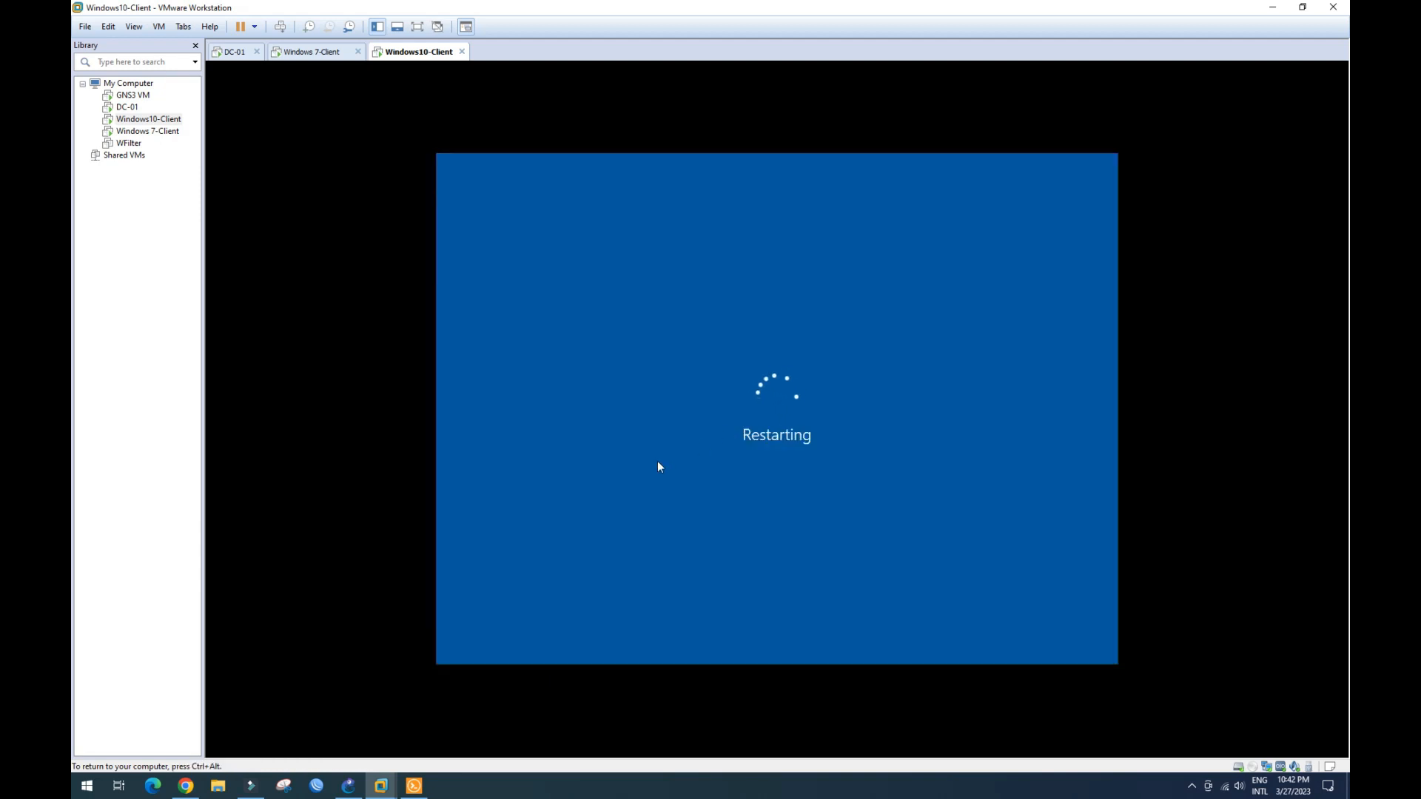
- On DC-01, refresh the vann.local Computers container in Active Directory Users and Computers
key(ctrl+alt)
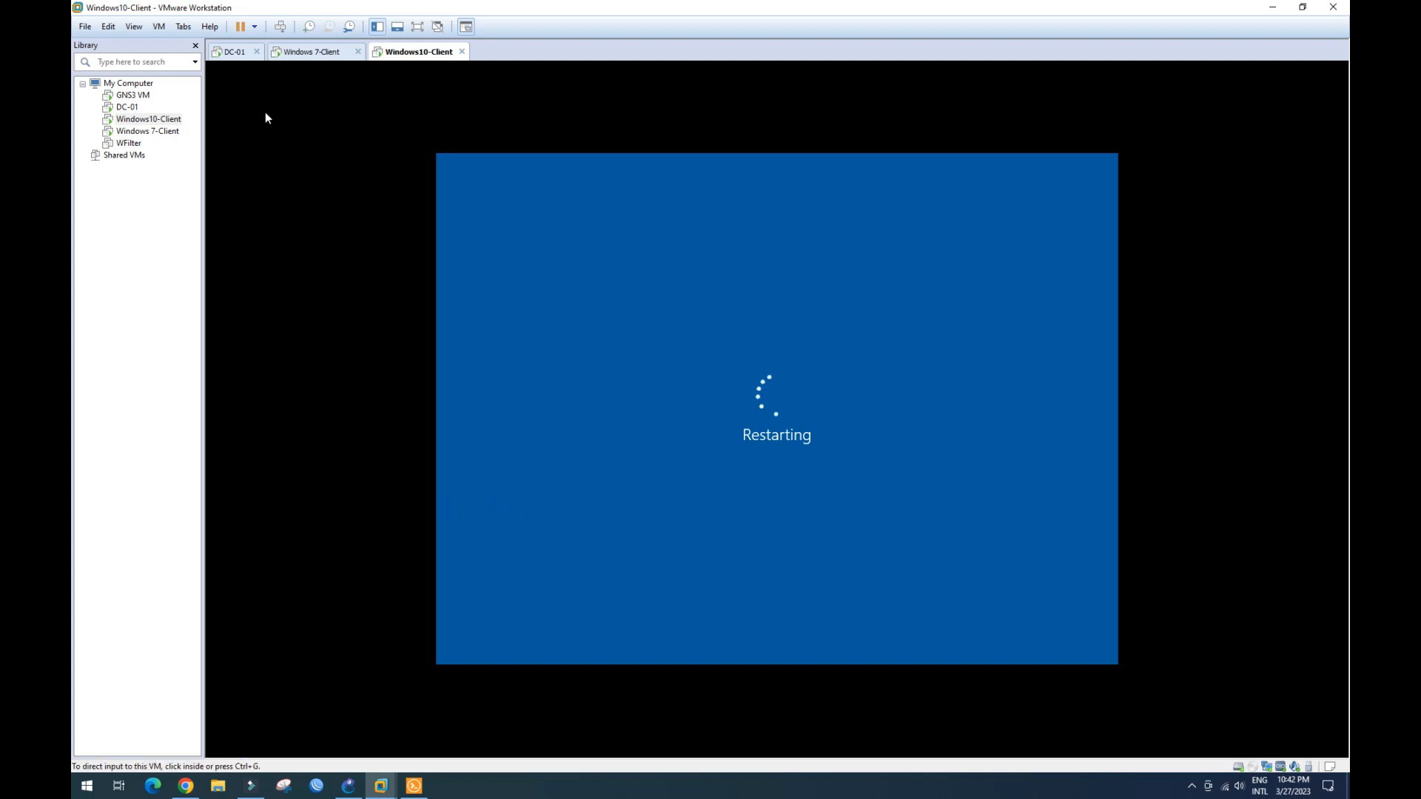
click(243, 59)
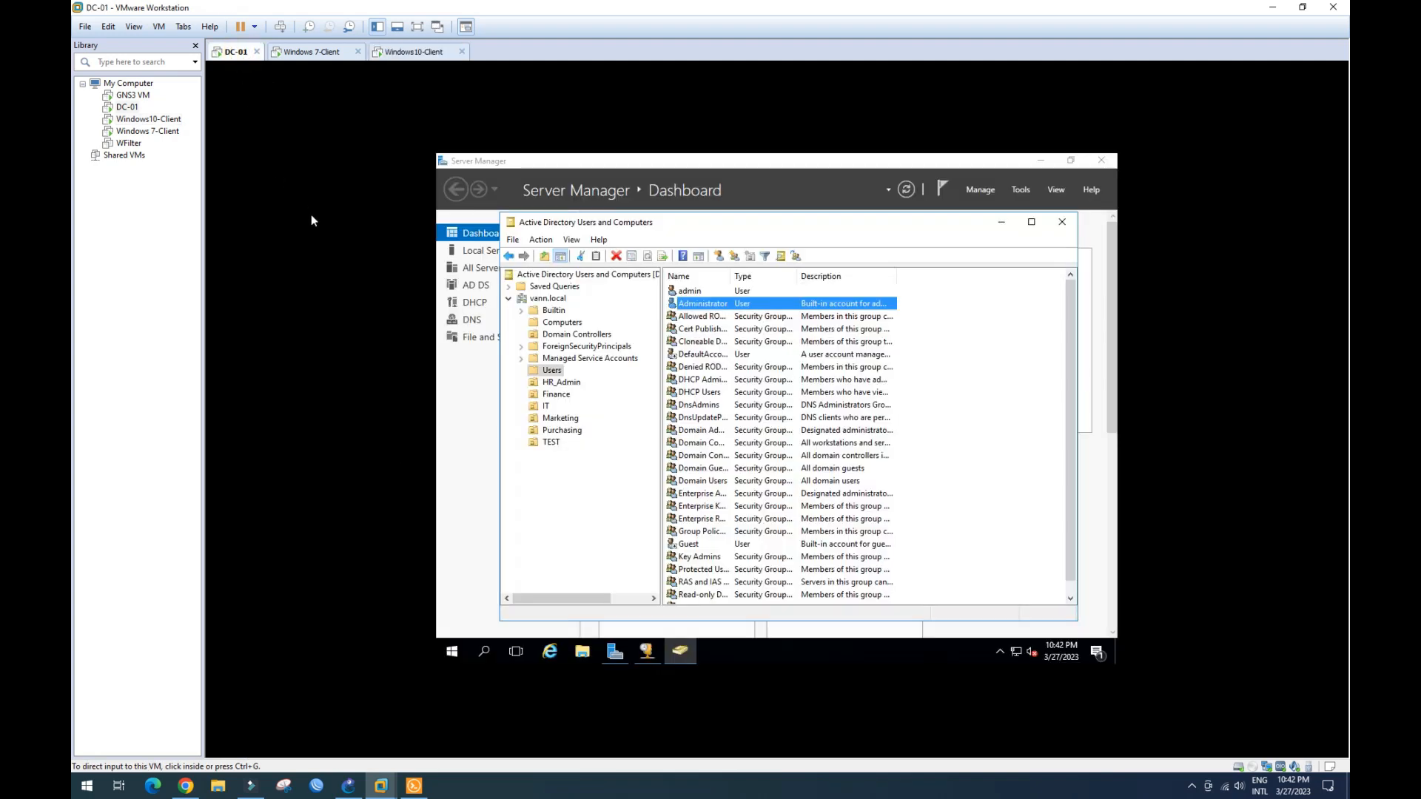
click(555, 327)
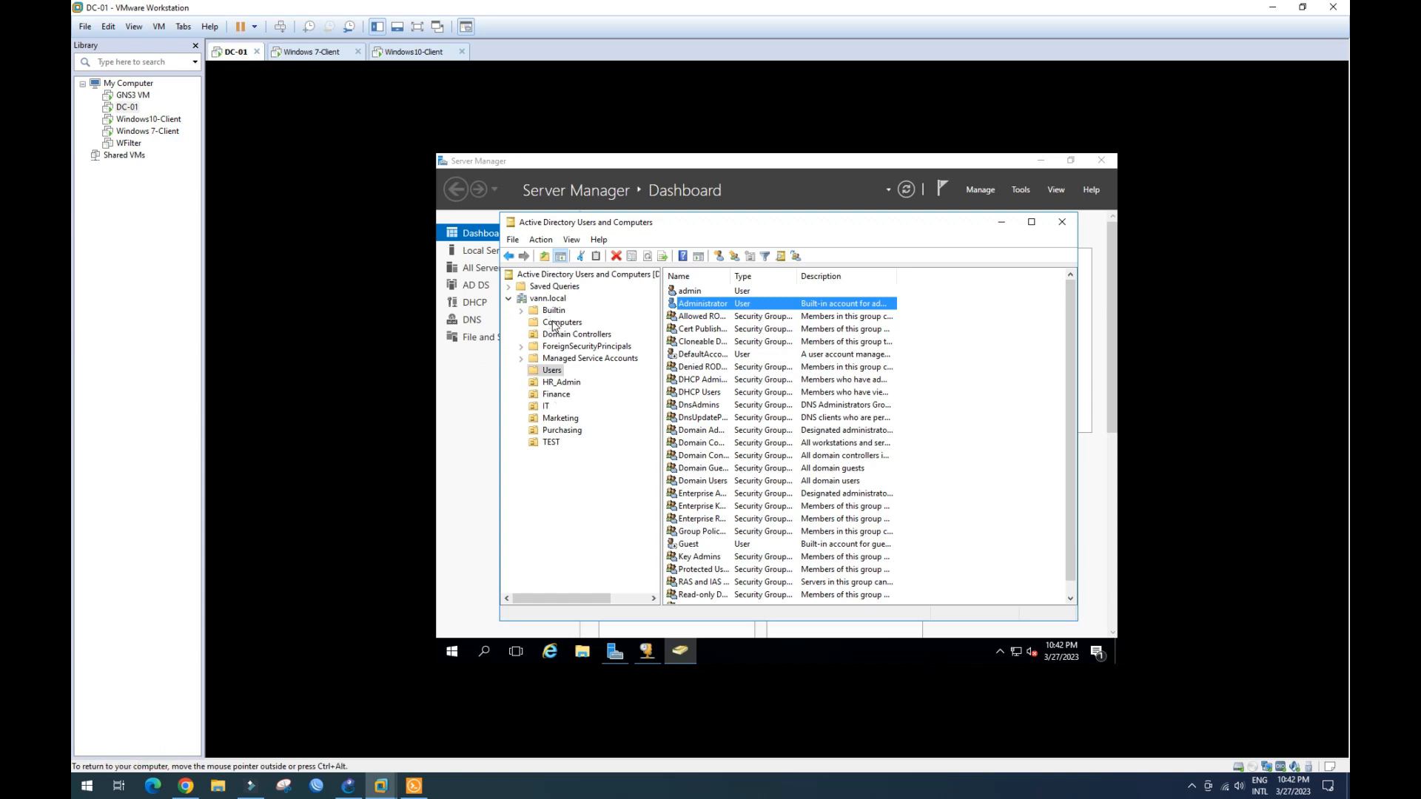
click(558, 324)
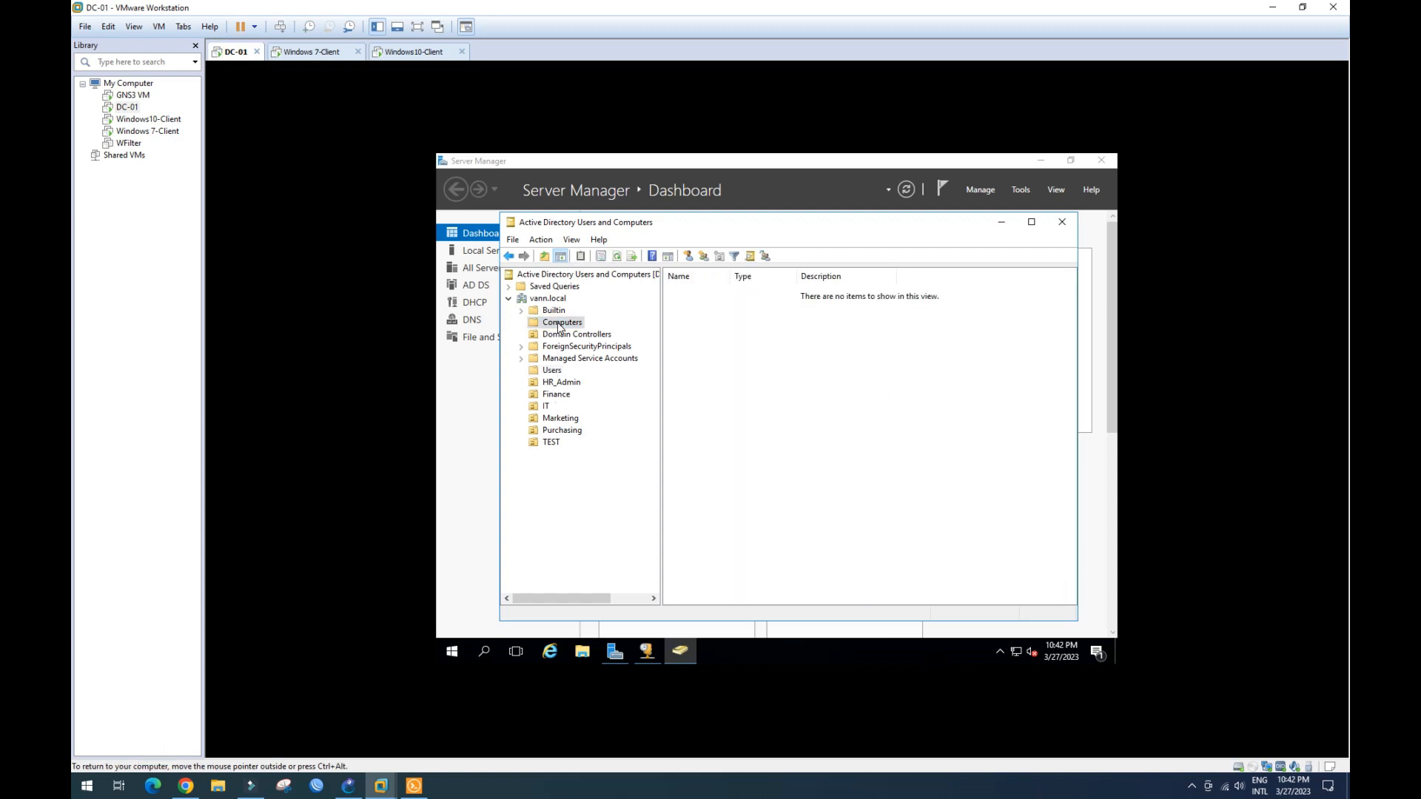
right_click(721, 353)
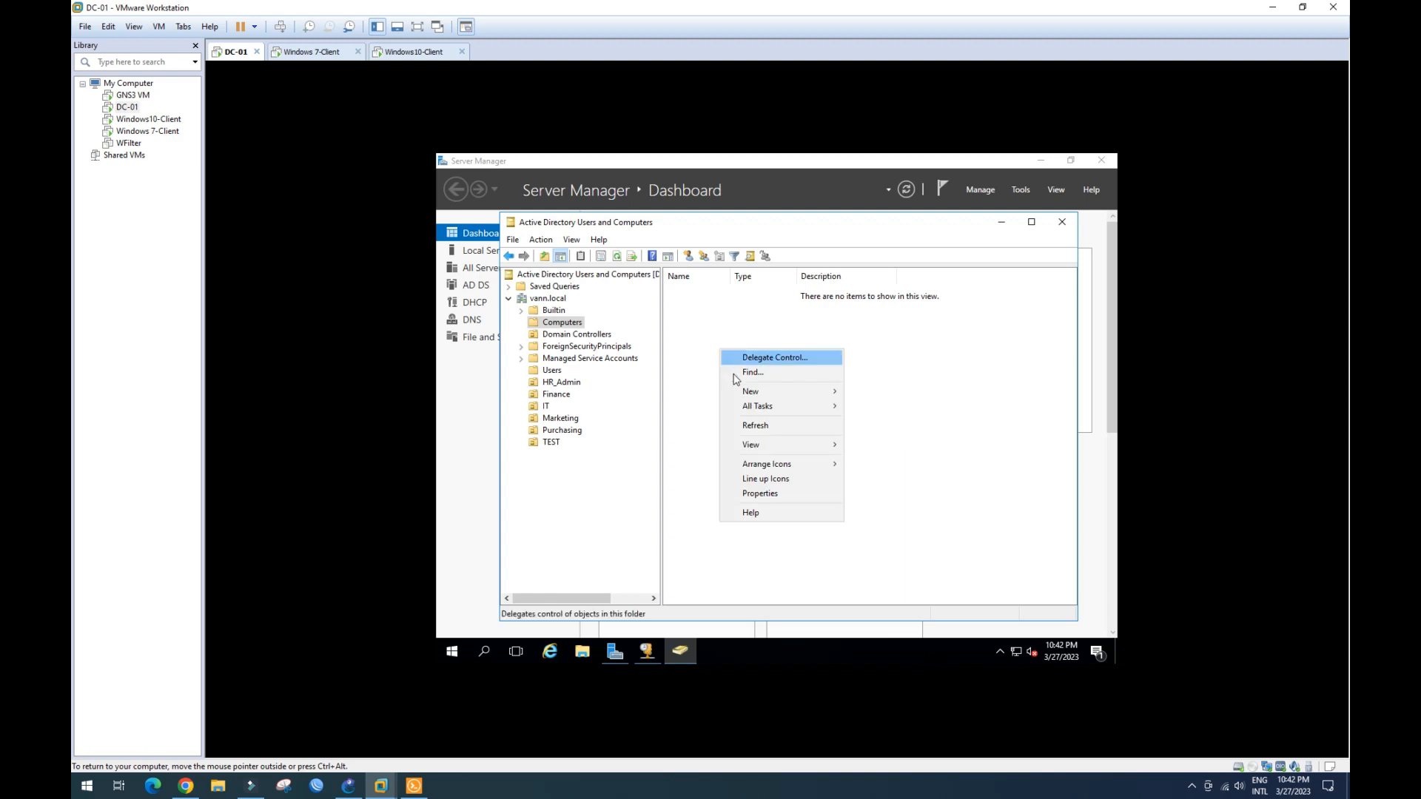
click(748, 430)
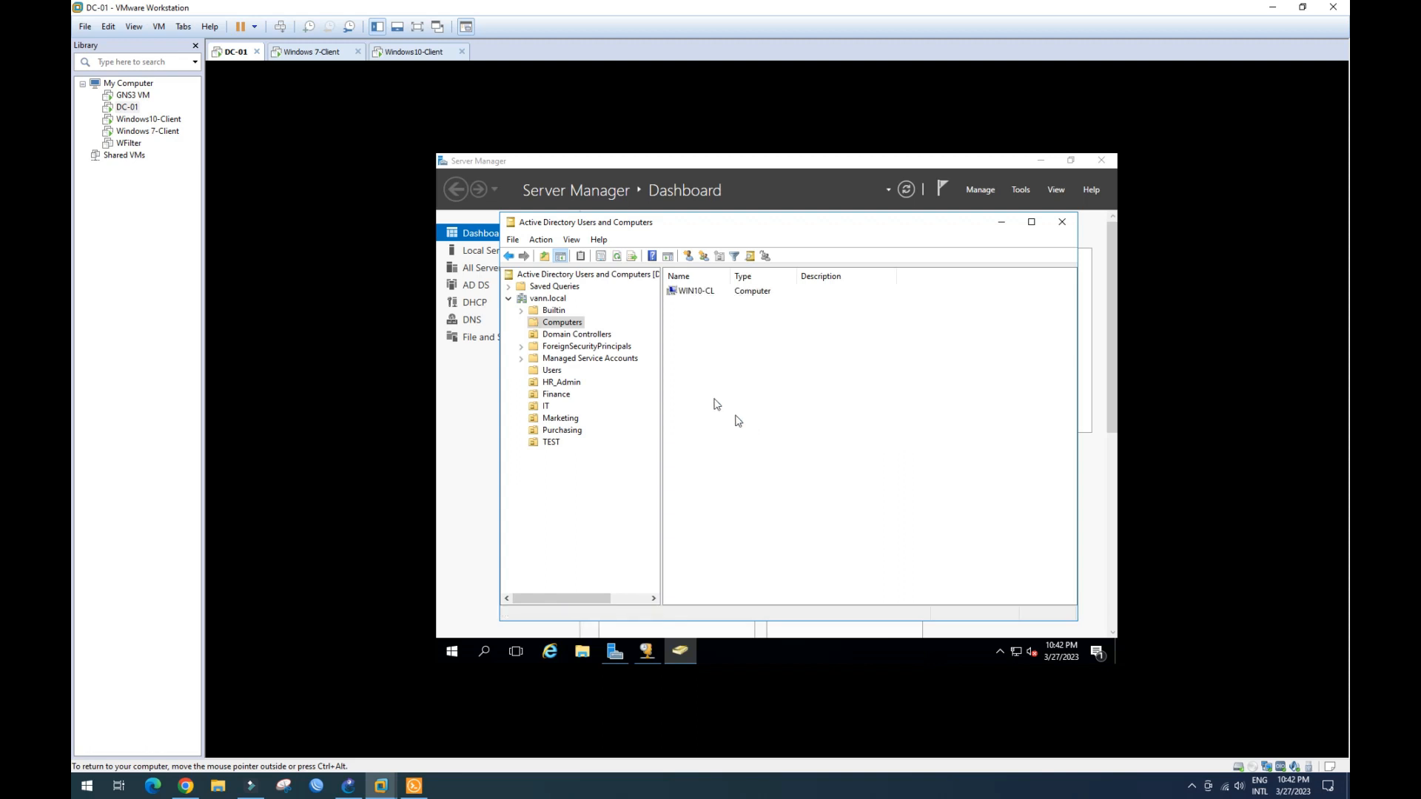
- Confirm WIN10-CL is listed as a computer object, then return to the restarting Windows10-Client
click(695, 294)
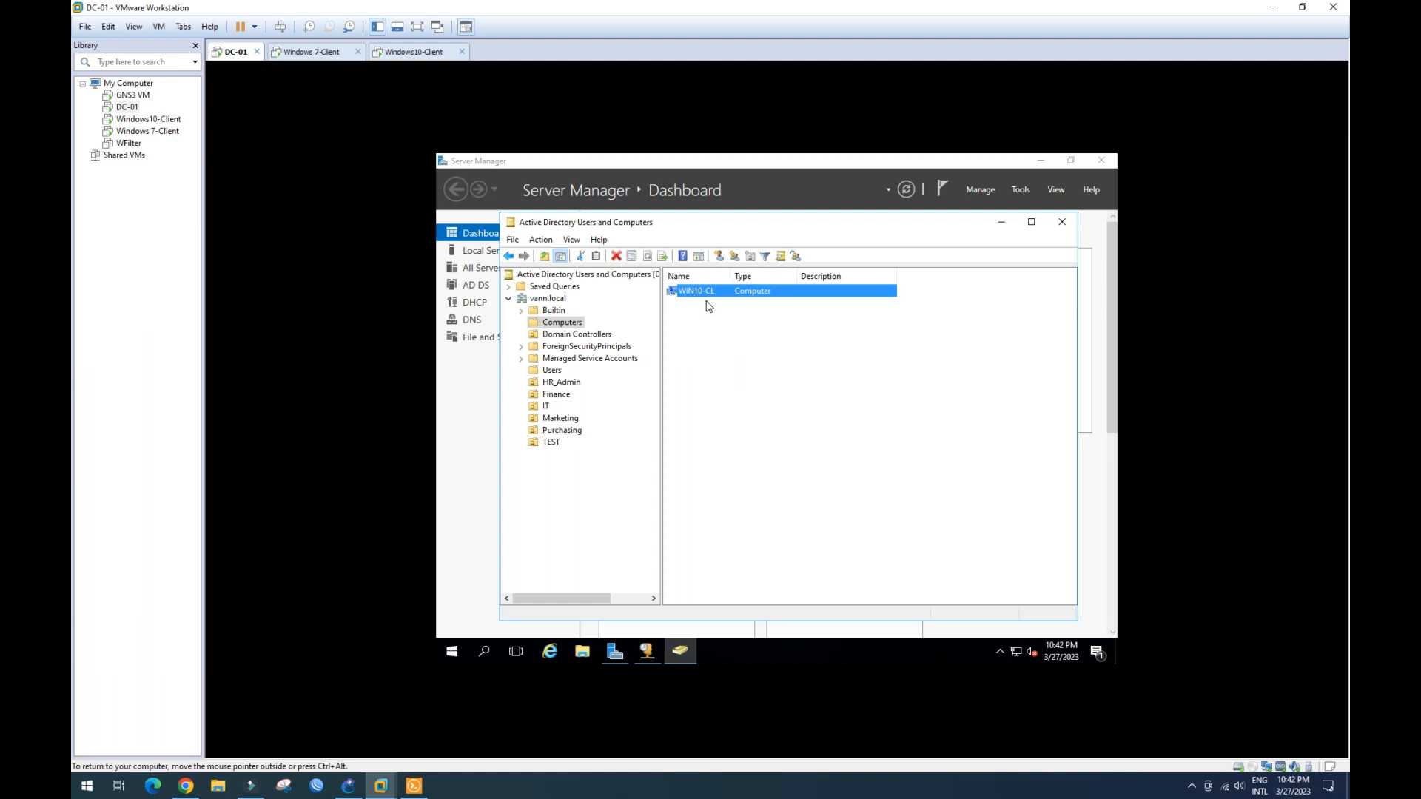
click(715, 359)
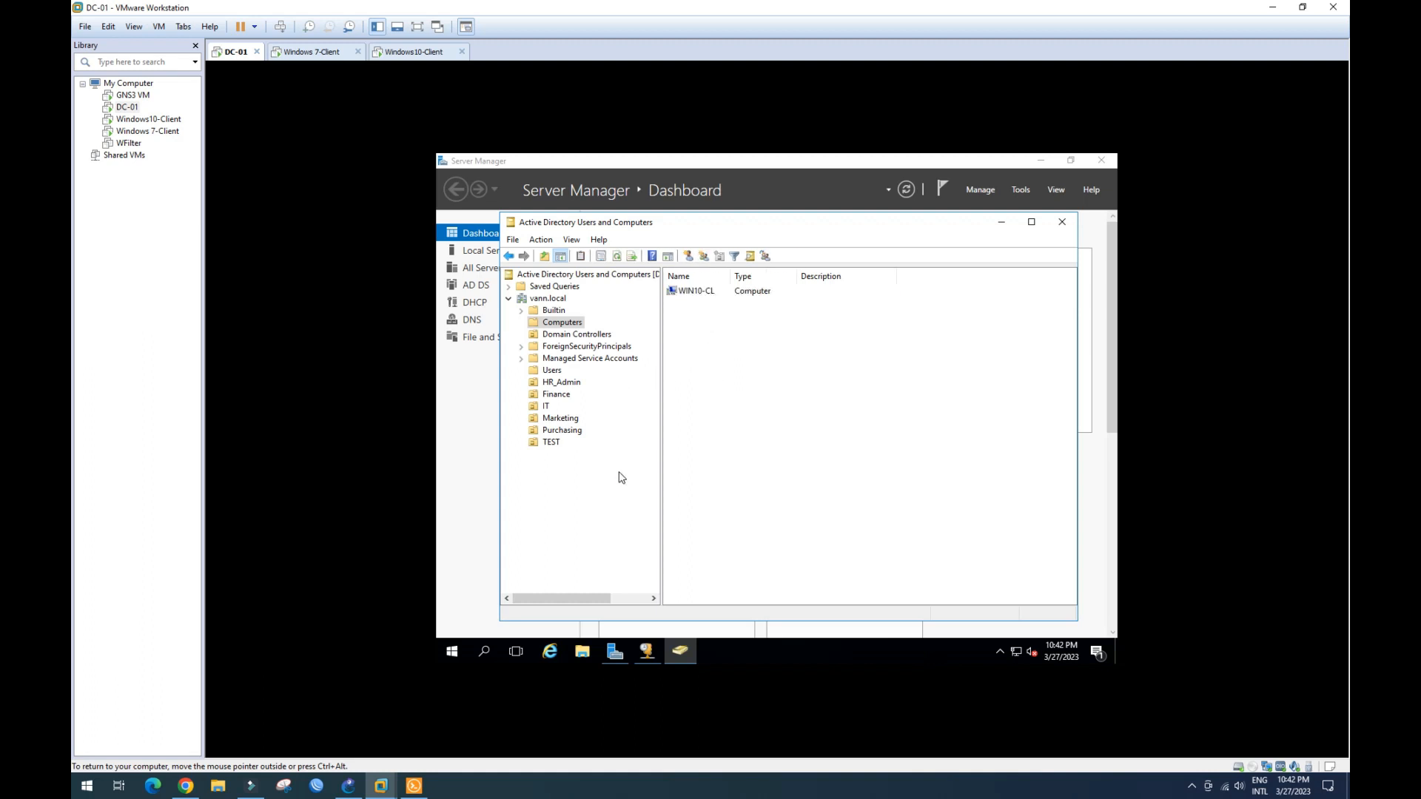
click(416, 55)
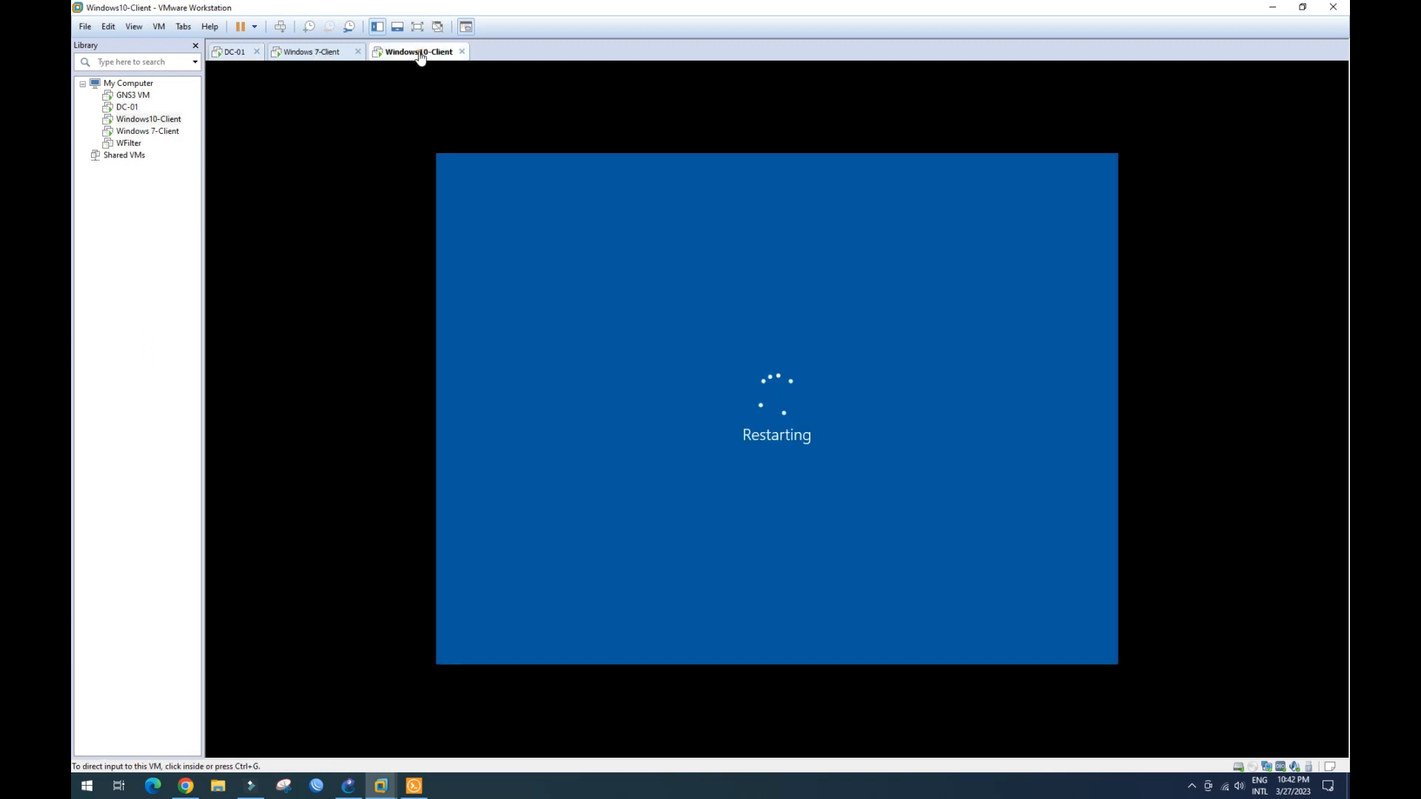
- On the Windows 7 client, open Computer Properties and its computer name and domain settings
click(303, 53)
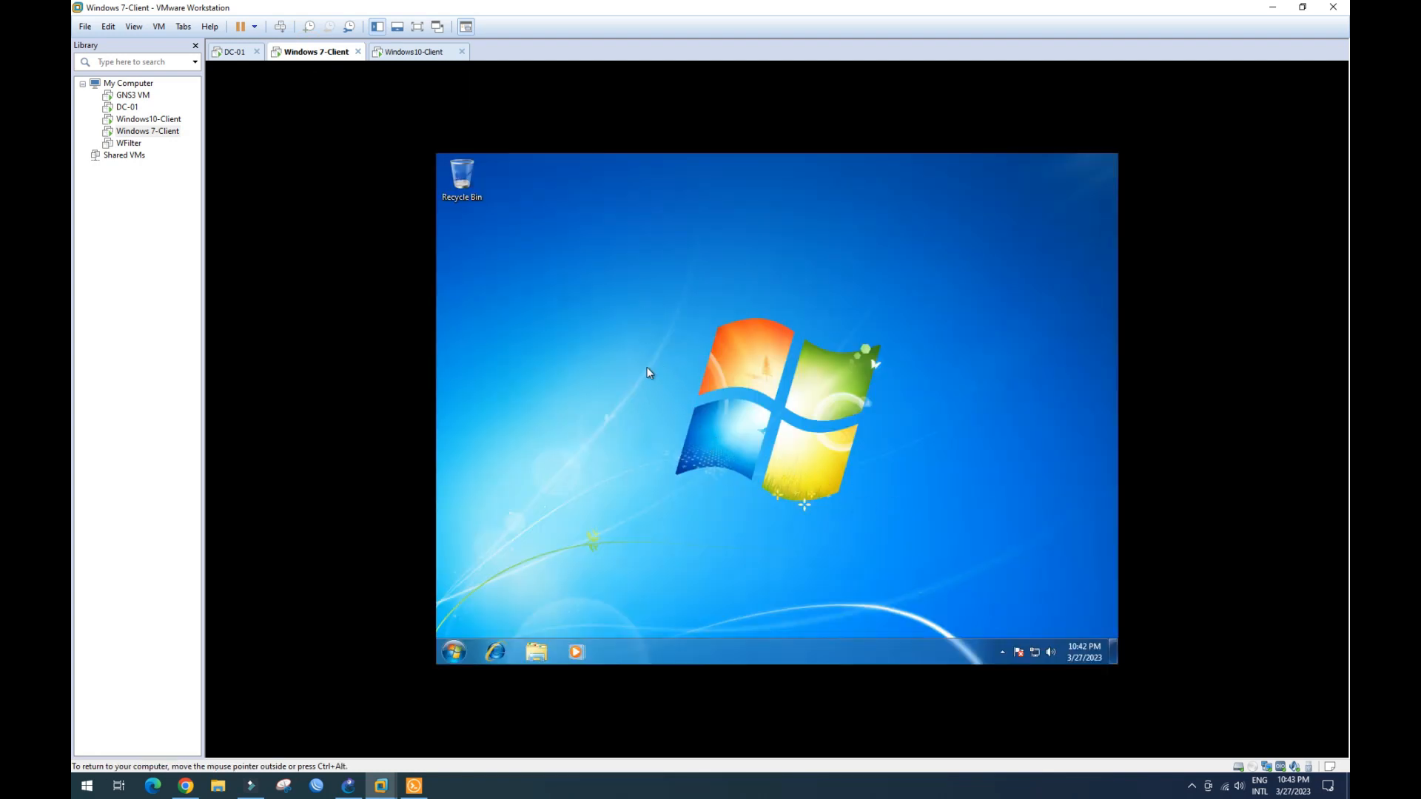
click(534, 647)
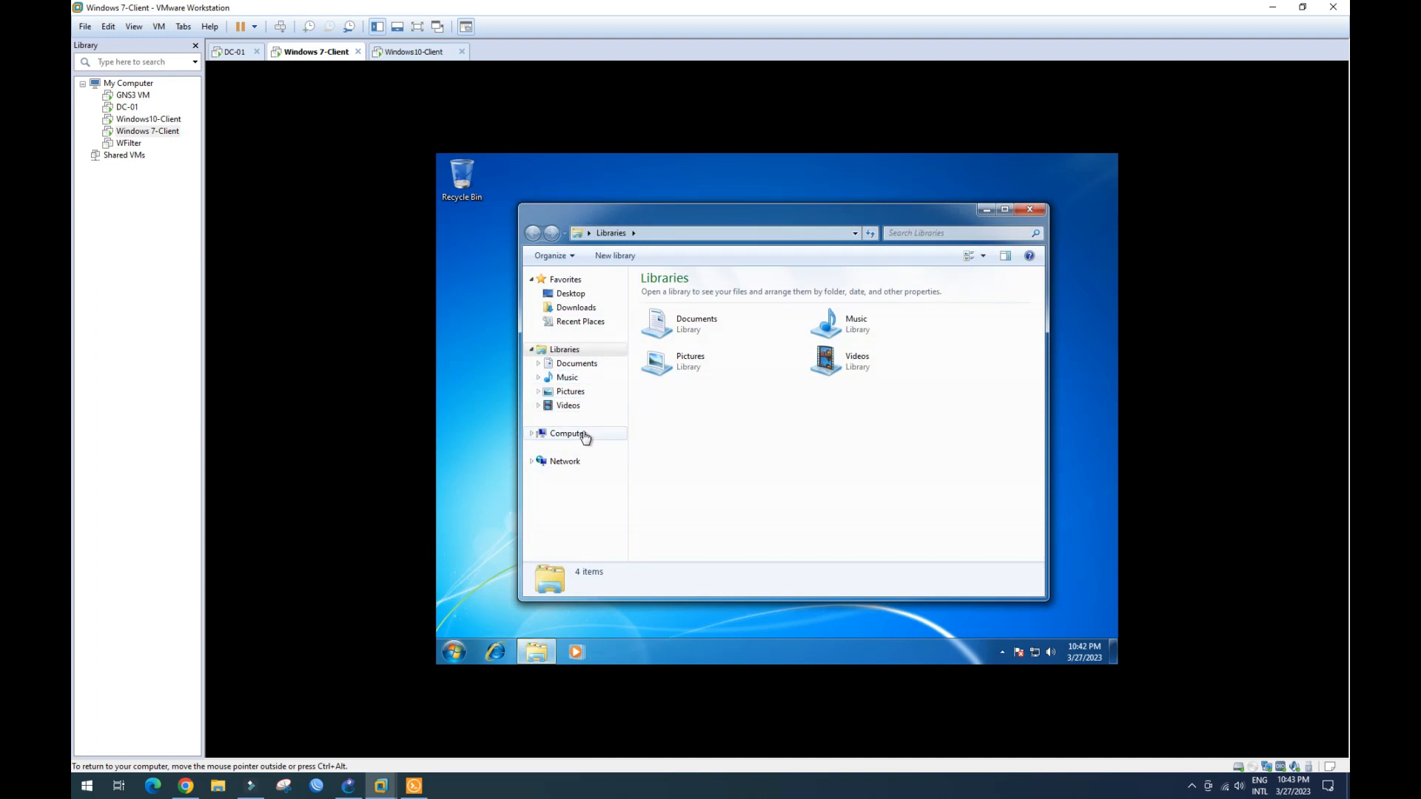
right_click(584, 437)
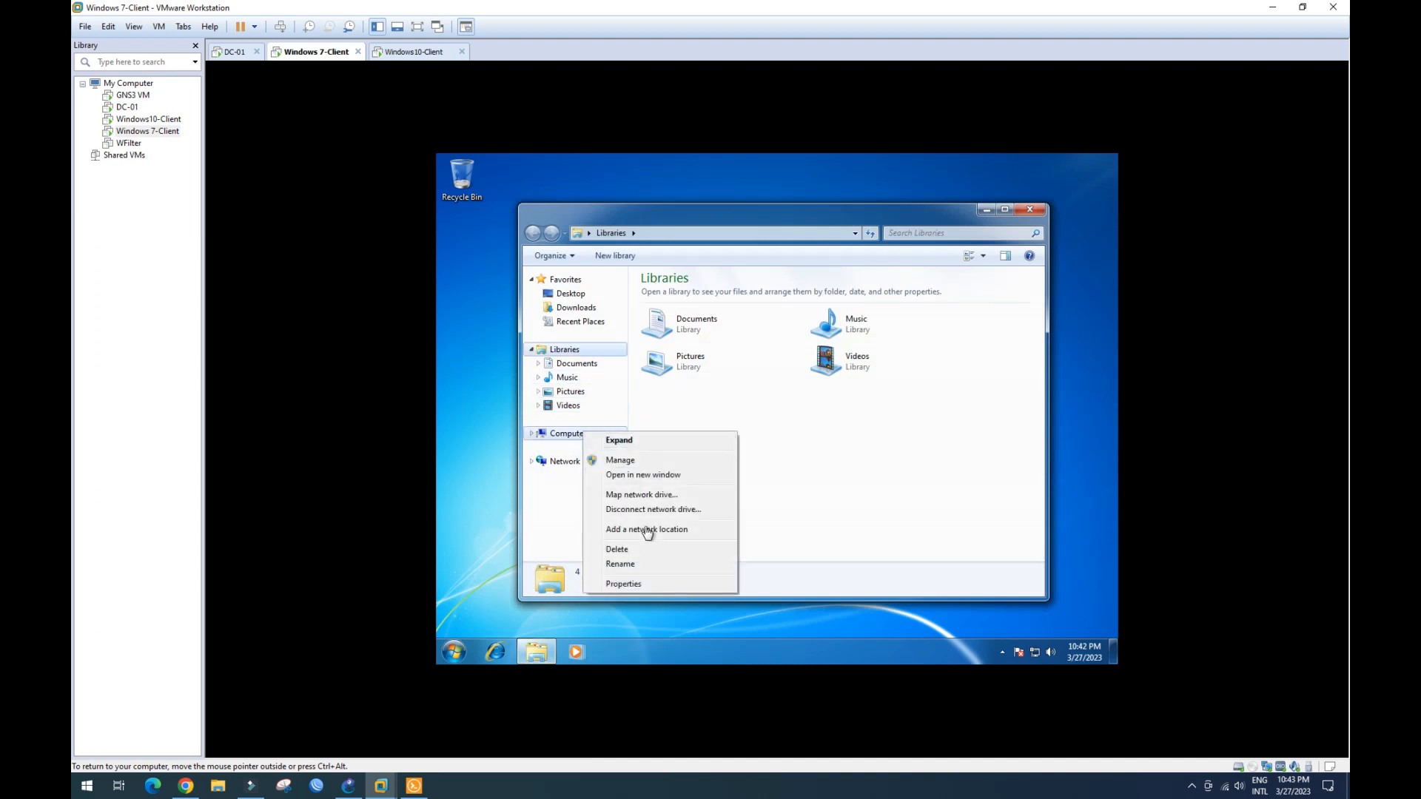
click(651, 584)
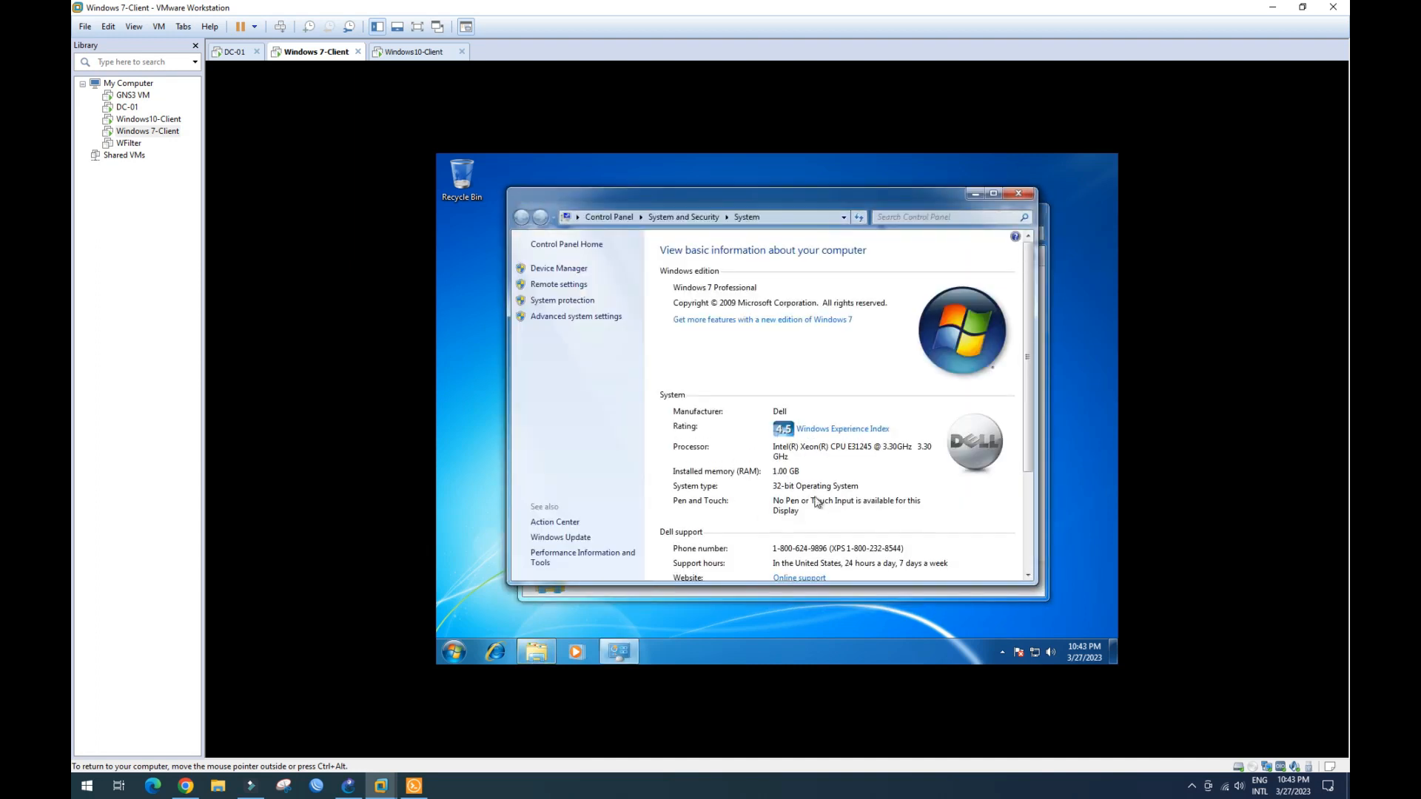
scroll(789, 464, down, 2)
click(978, 559)
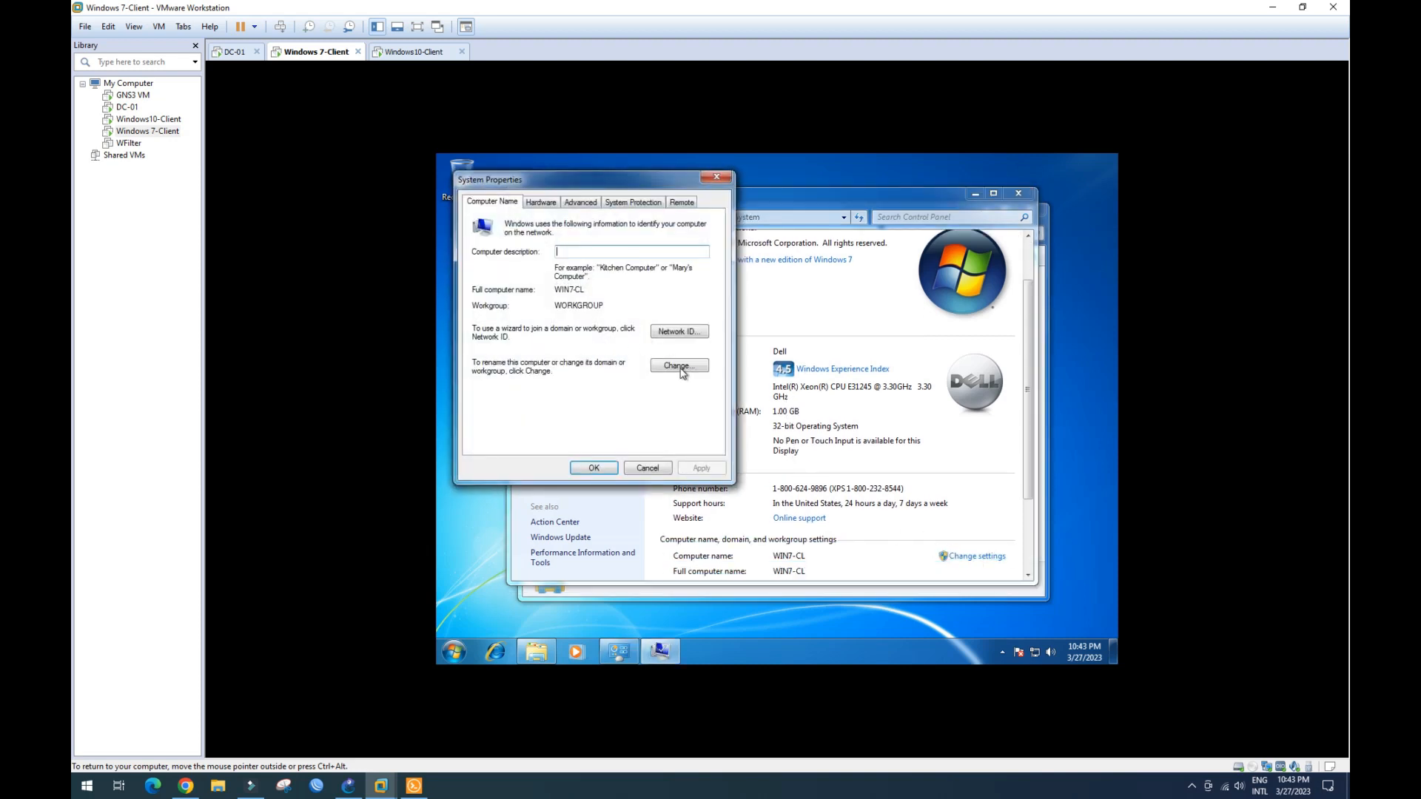
- Join the computer to domain vann.local using the domain administrator's credentials
click(681, 368)
click(505, 360)
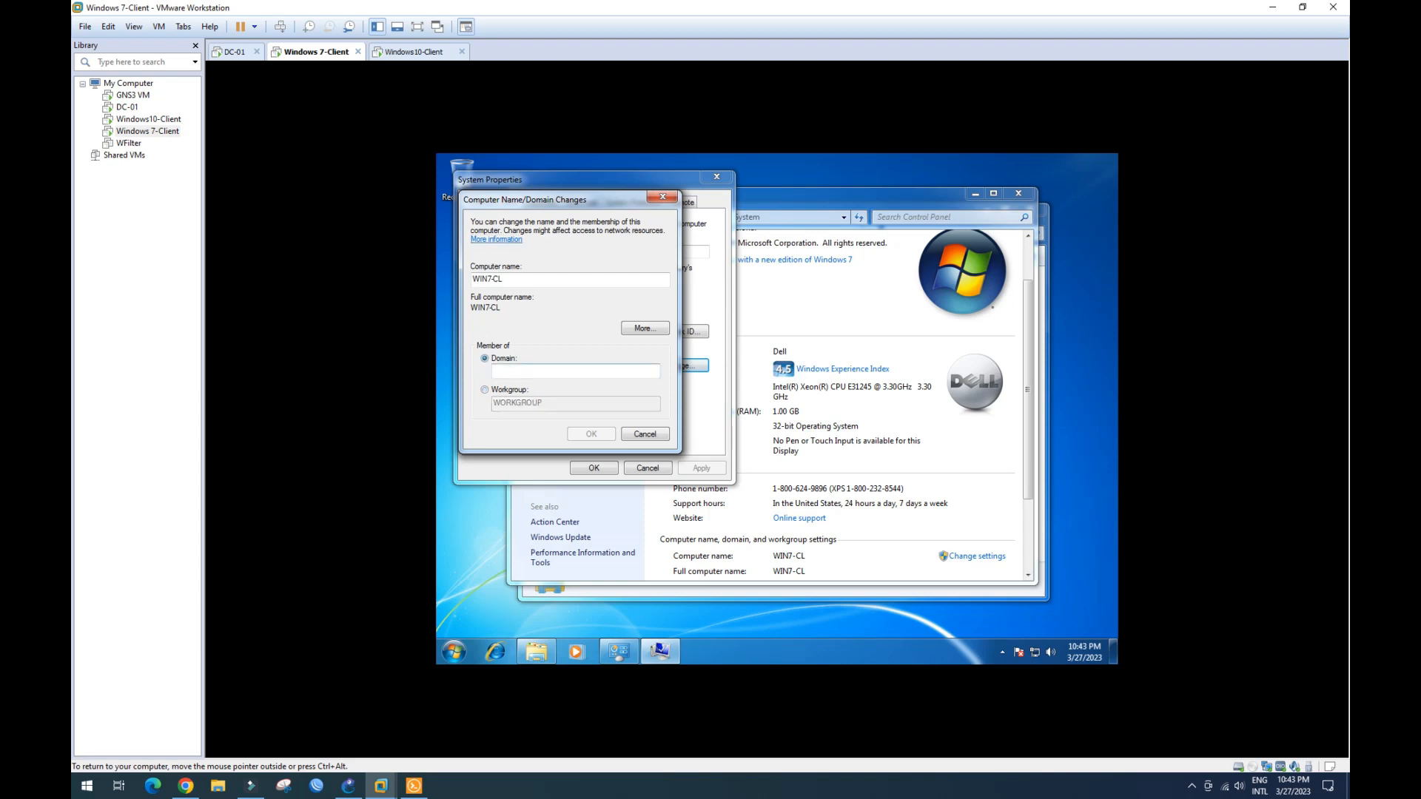
text(vann.local)
click(591, 435)
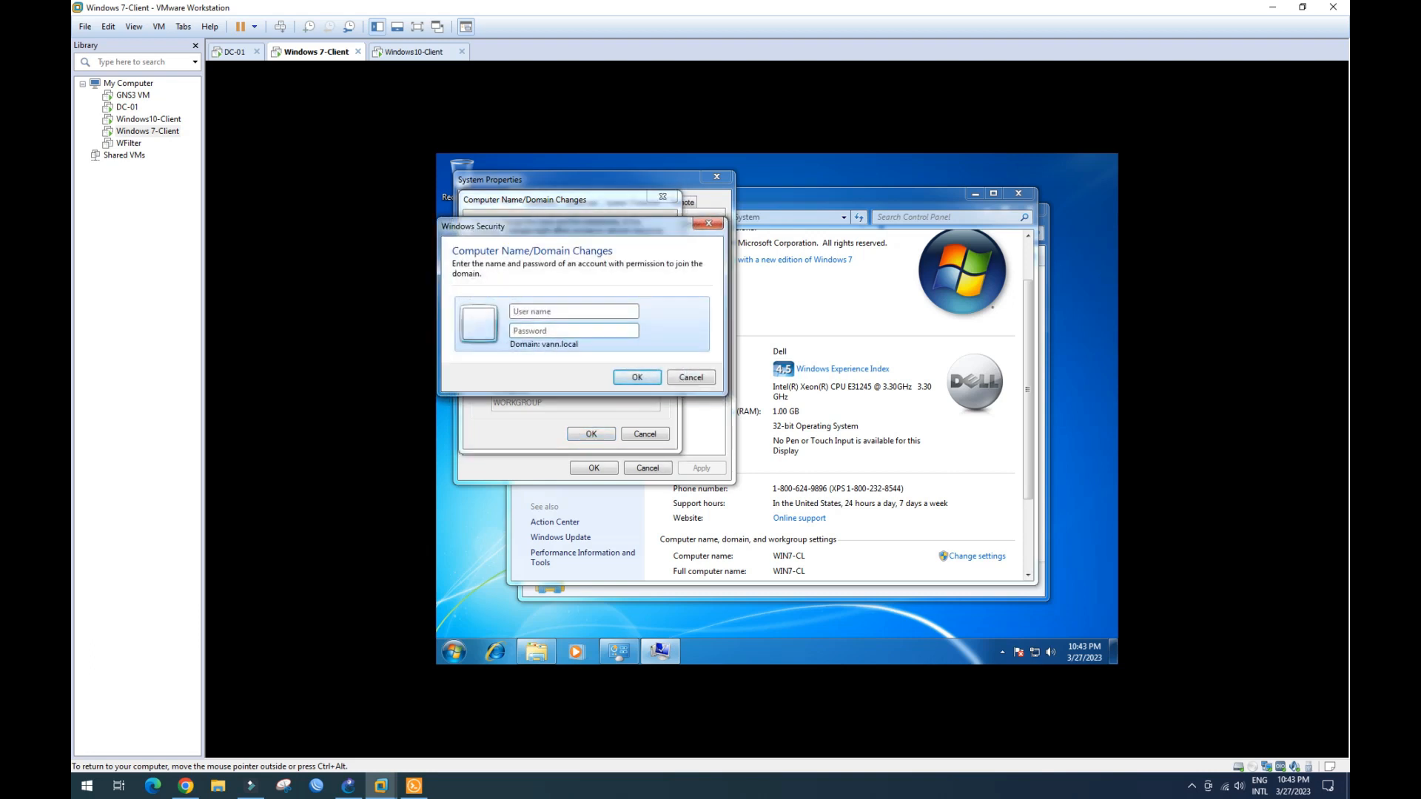
text(A)
text(Pa)
key(Caps_Lock)
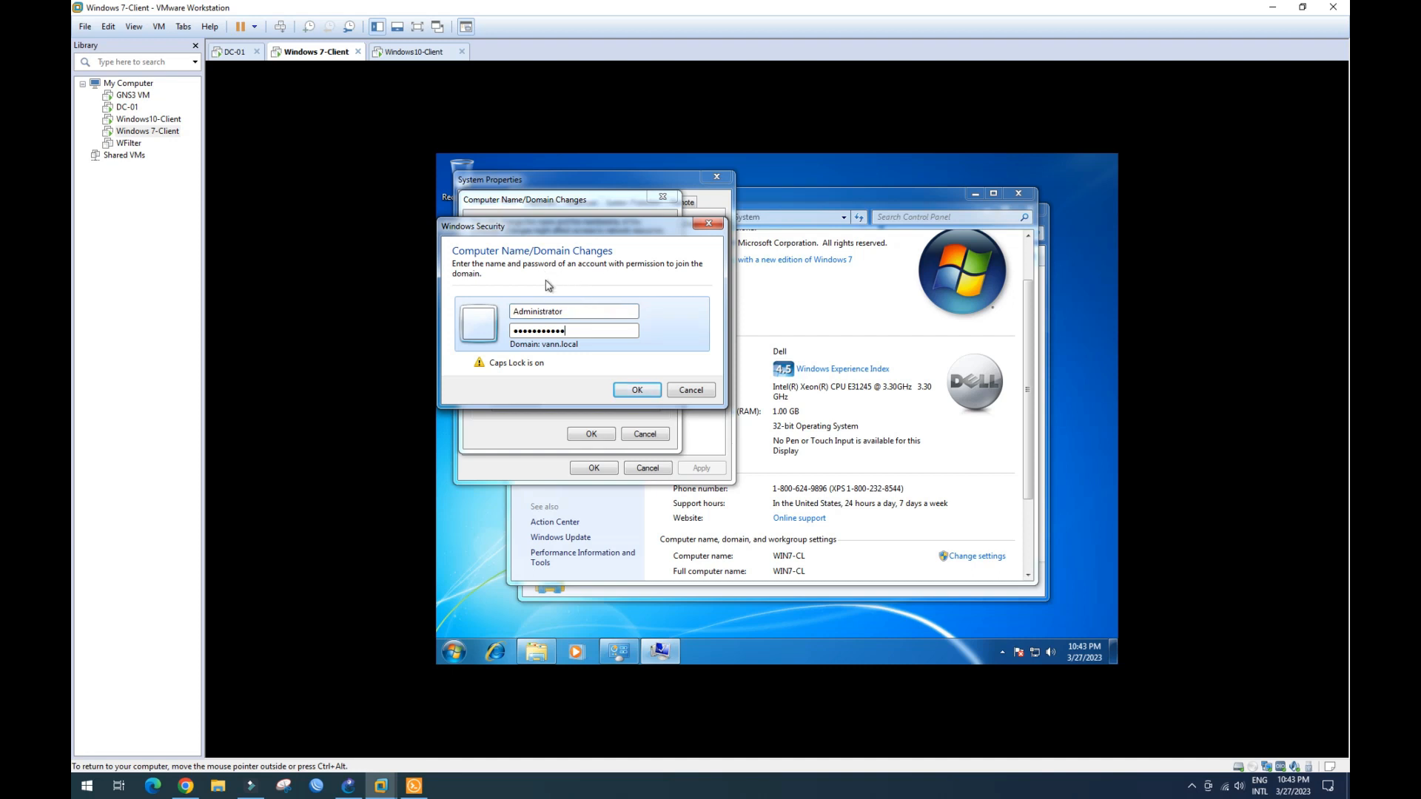
key(ctrl+alt)
click(511, 337)
click(638, 390)
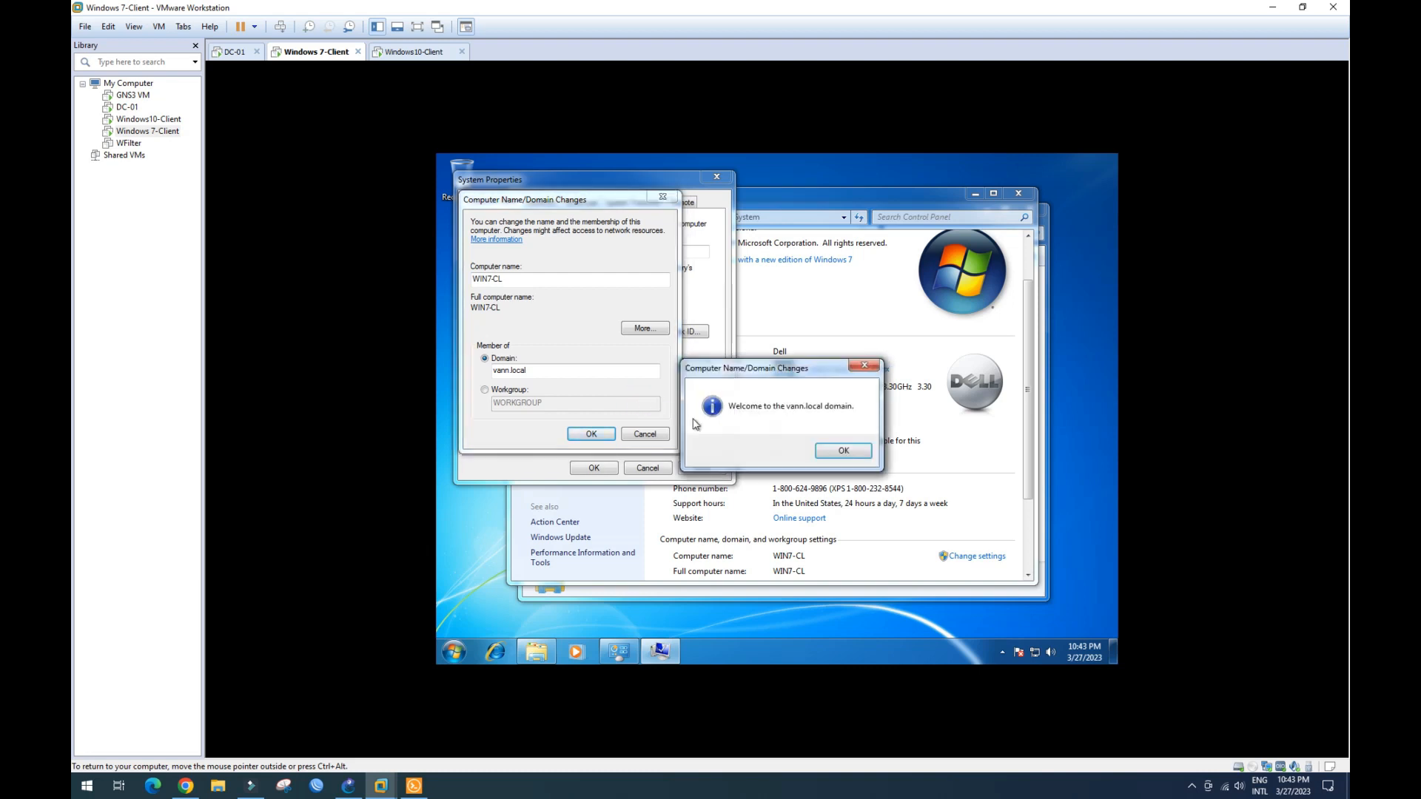
- Acknowledge the vann.local welcome and restart notices, then restart Windows 7 now
click(838, 448)
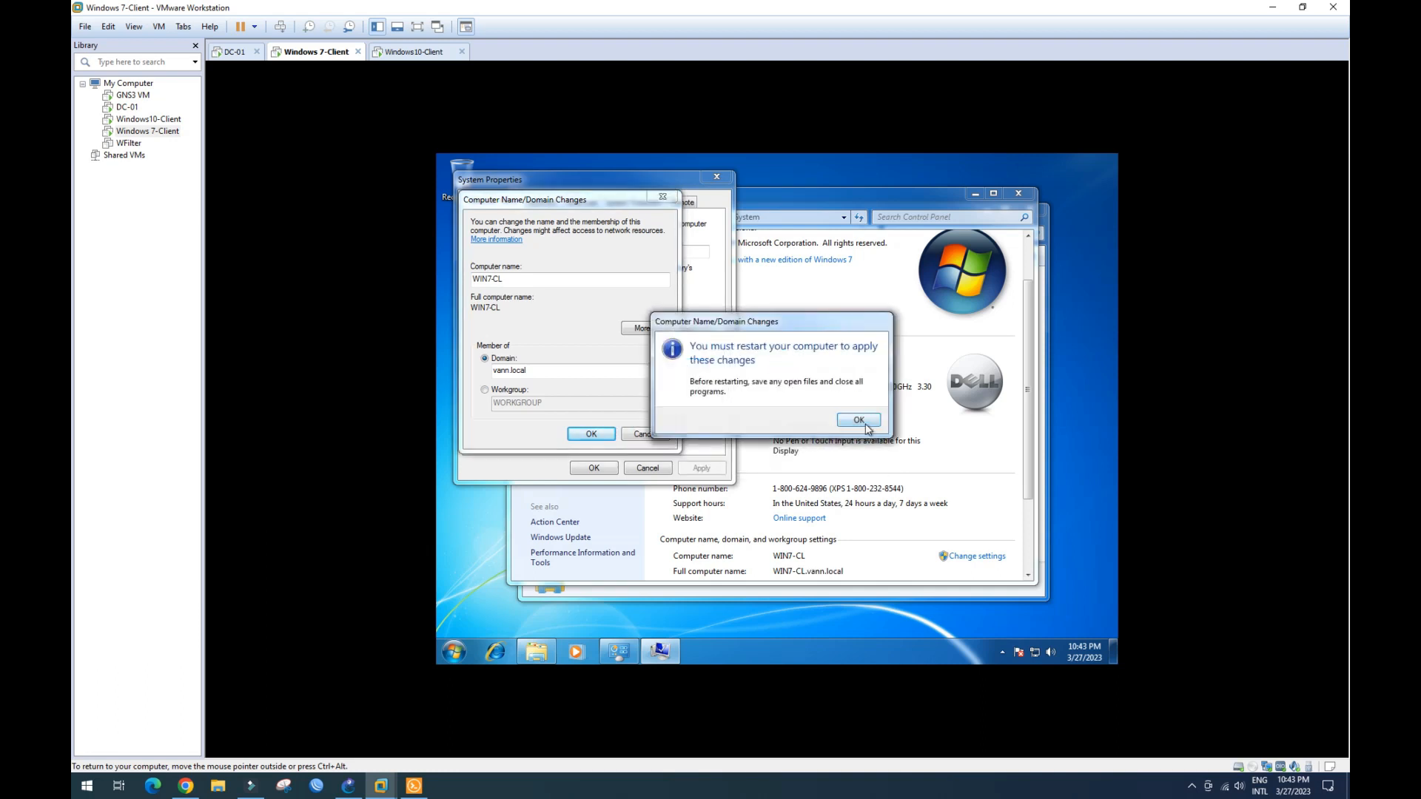
click(852, 419)
click(594, 468)
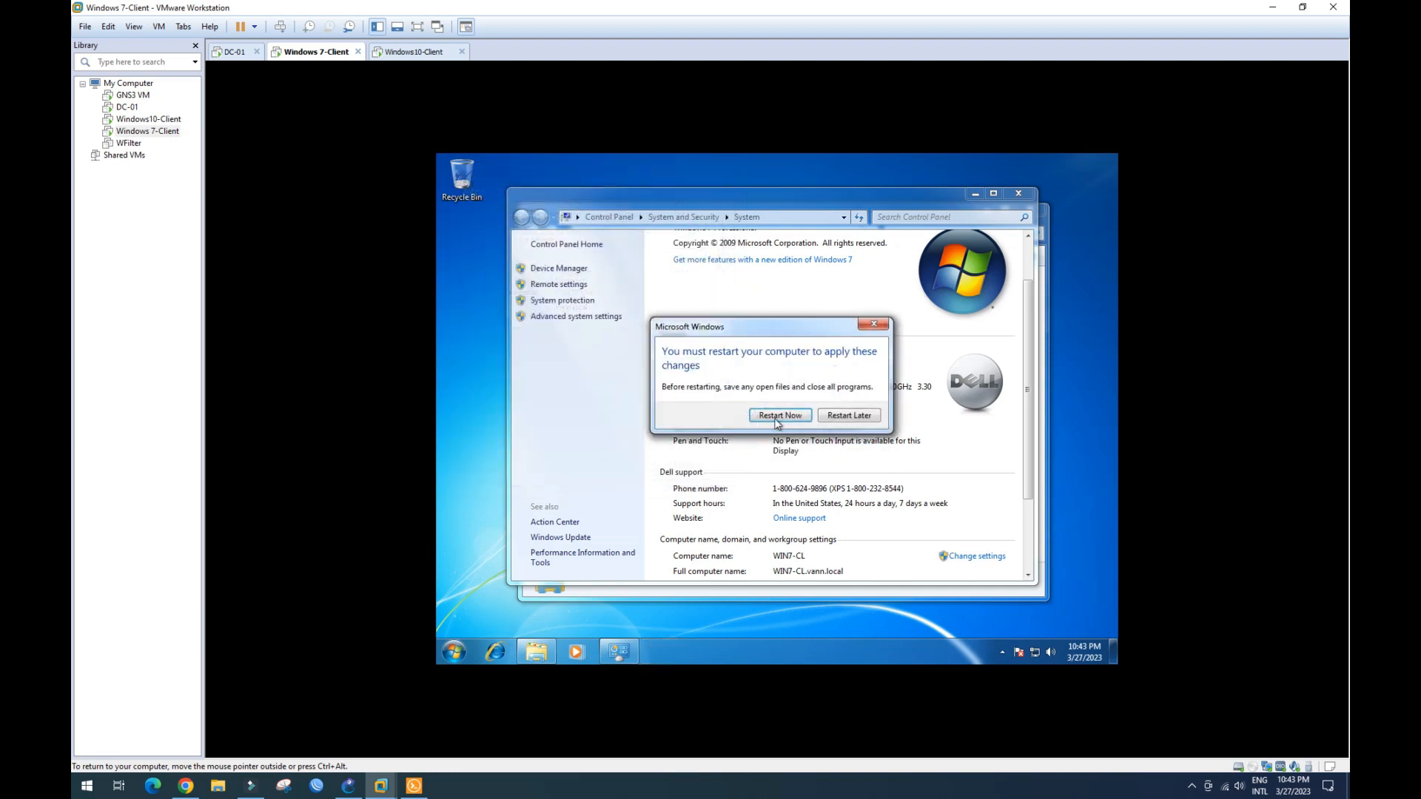
click(780, 415)
- Sign in to Windows 10 as Other user with domain account user1 and its password
click(418, 52)
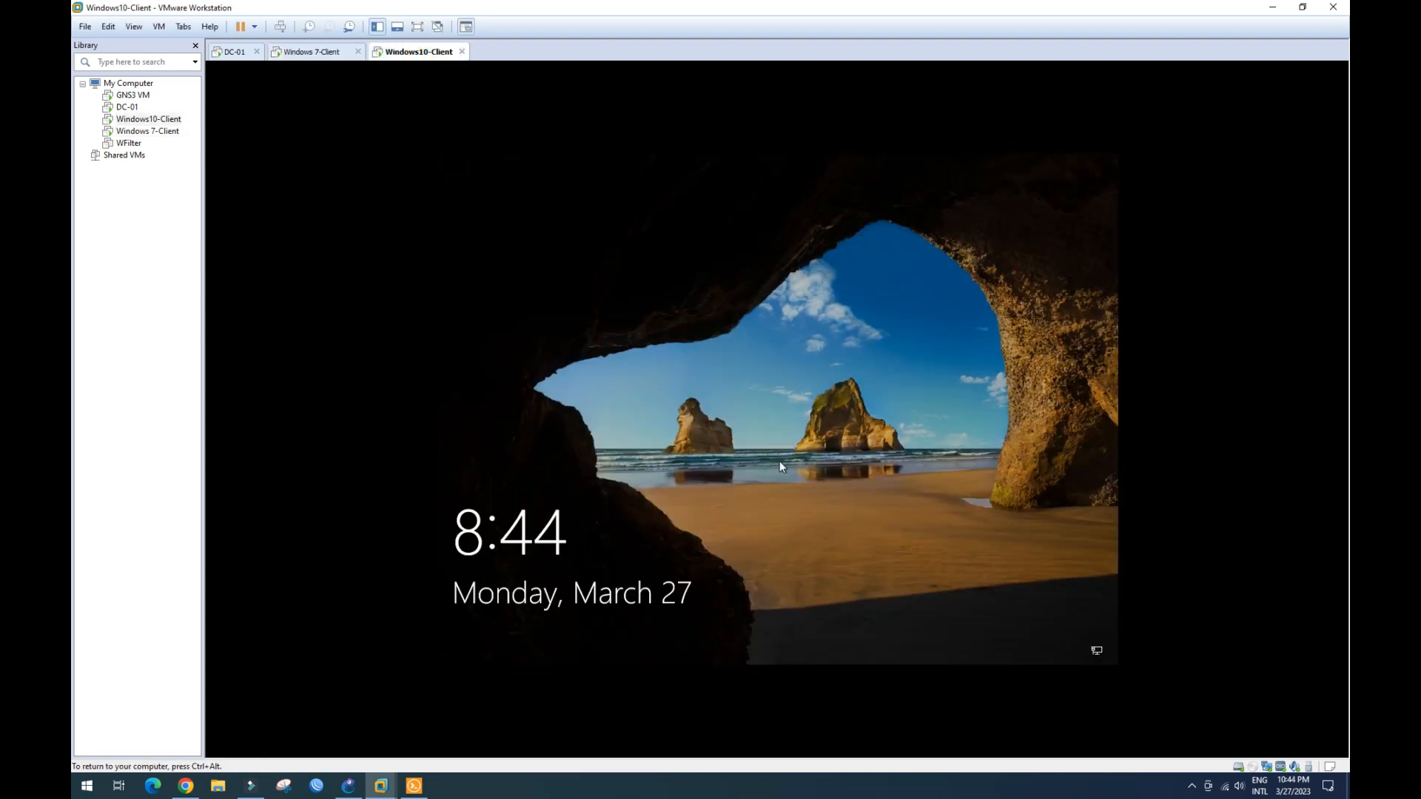
click(654, 496)
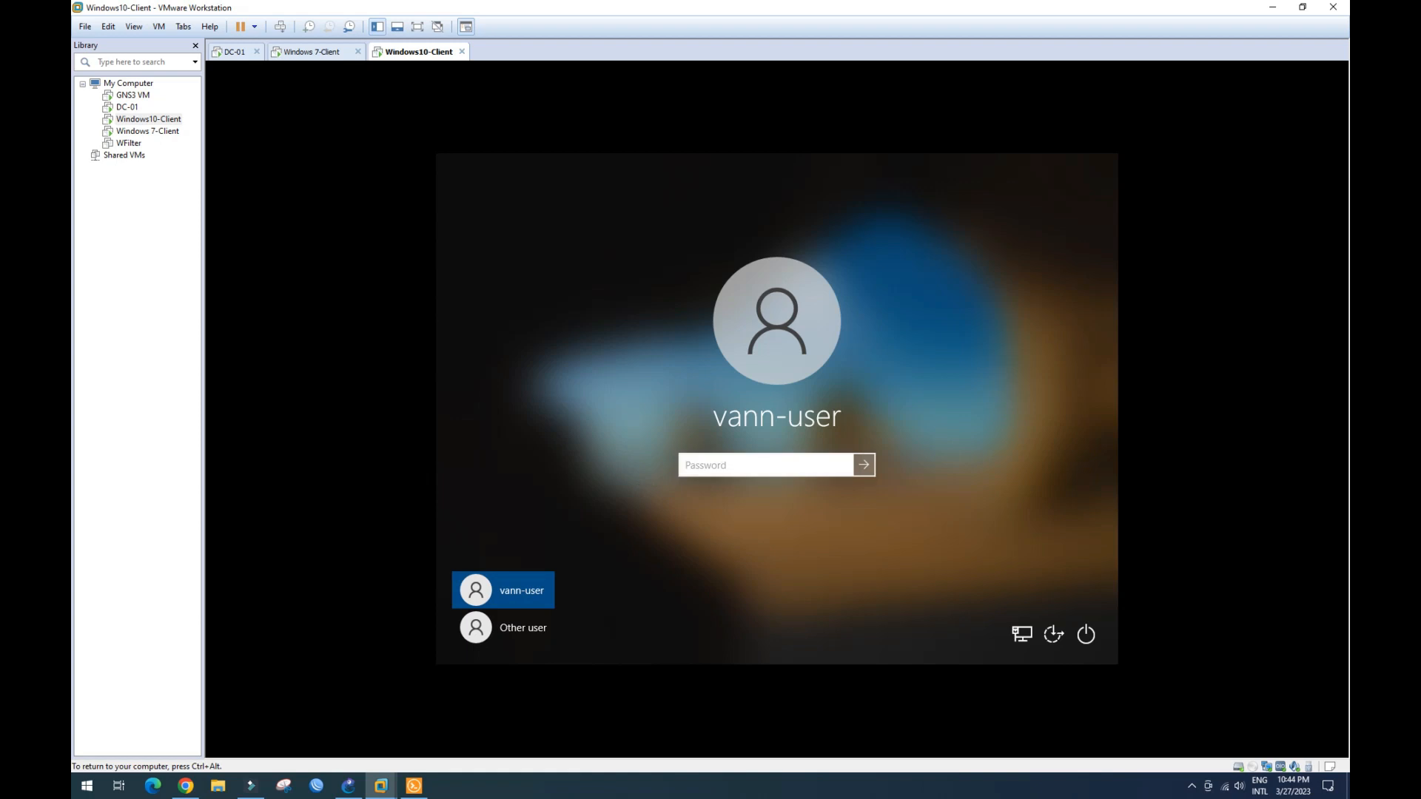
click(527, 628)
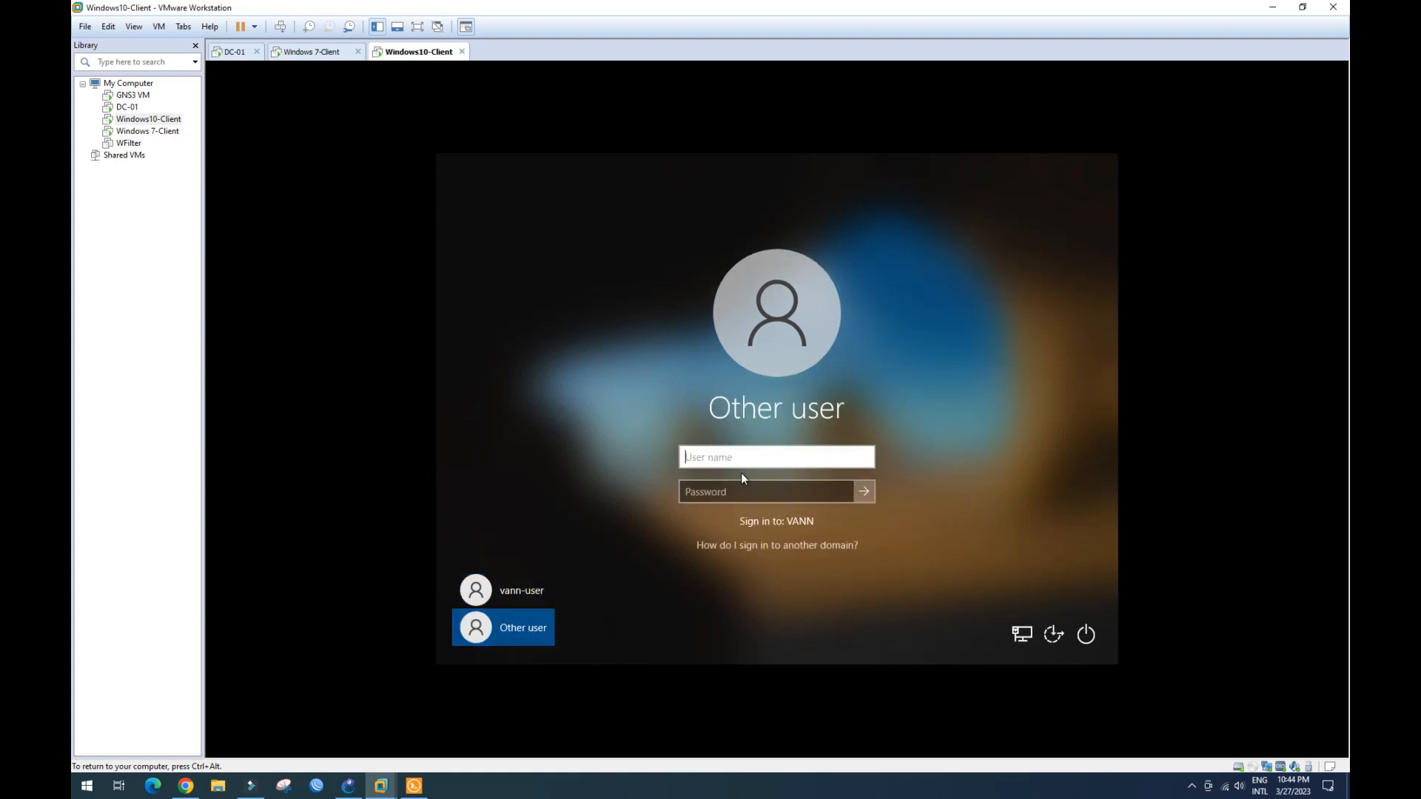
text(user1)
key(Tab)
text(***)
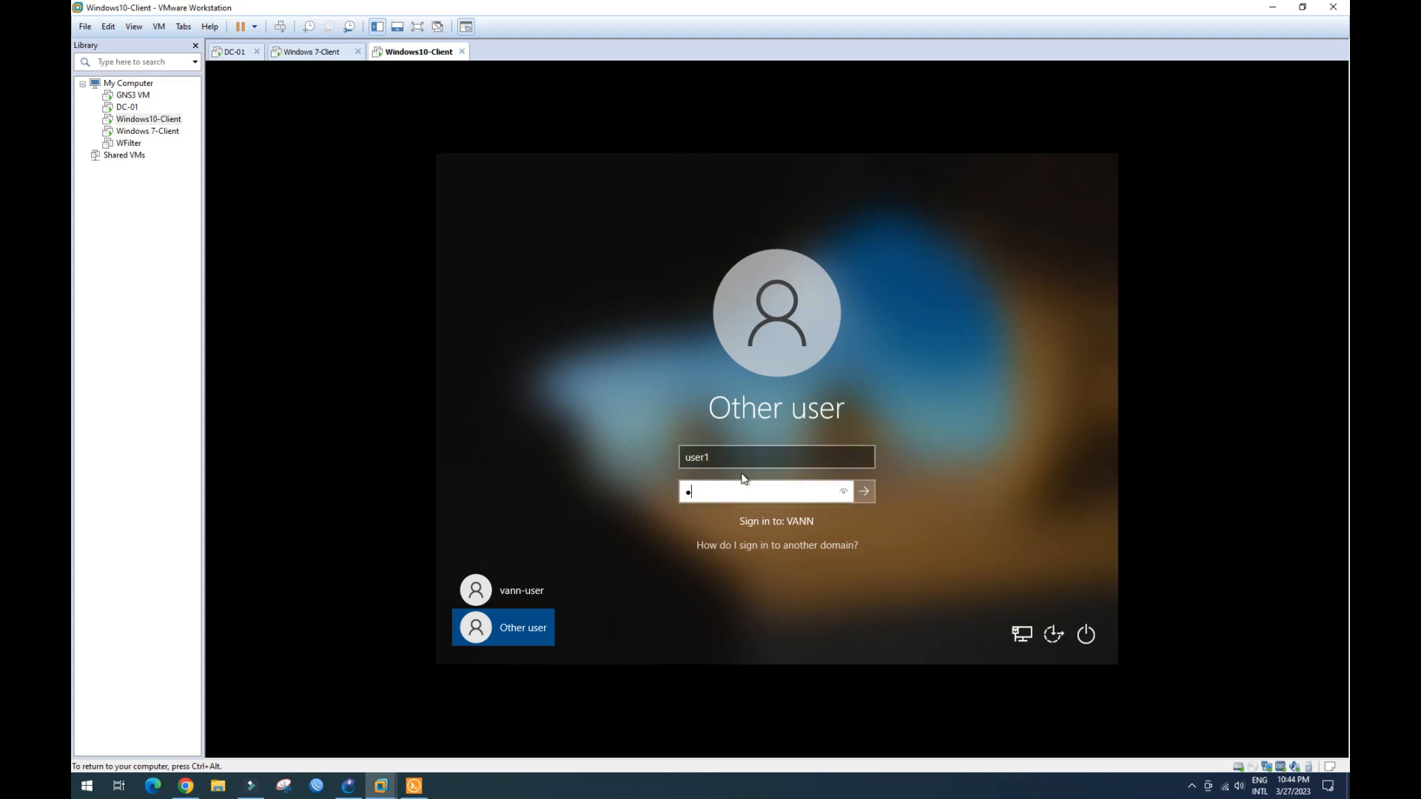
text(**)
key(Caps_Lock)
text(******)
click(865, 492)
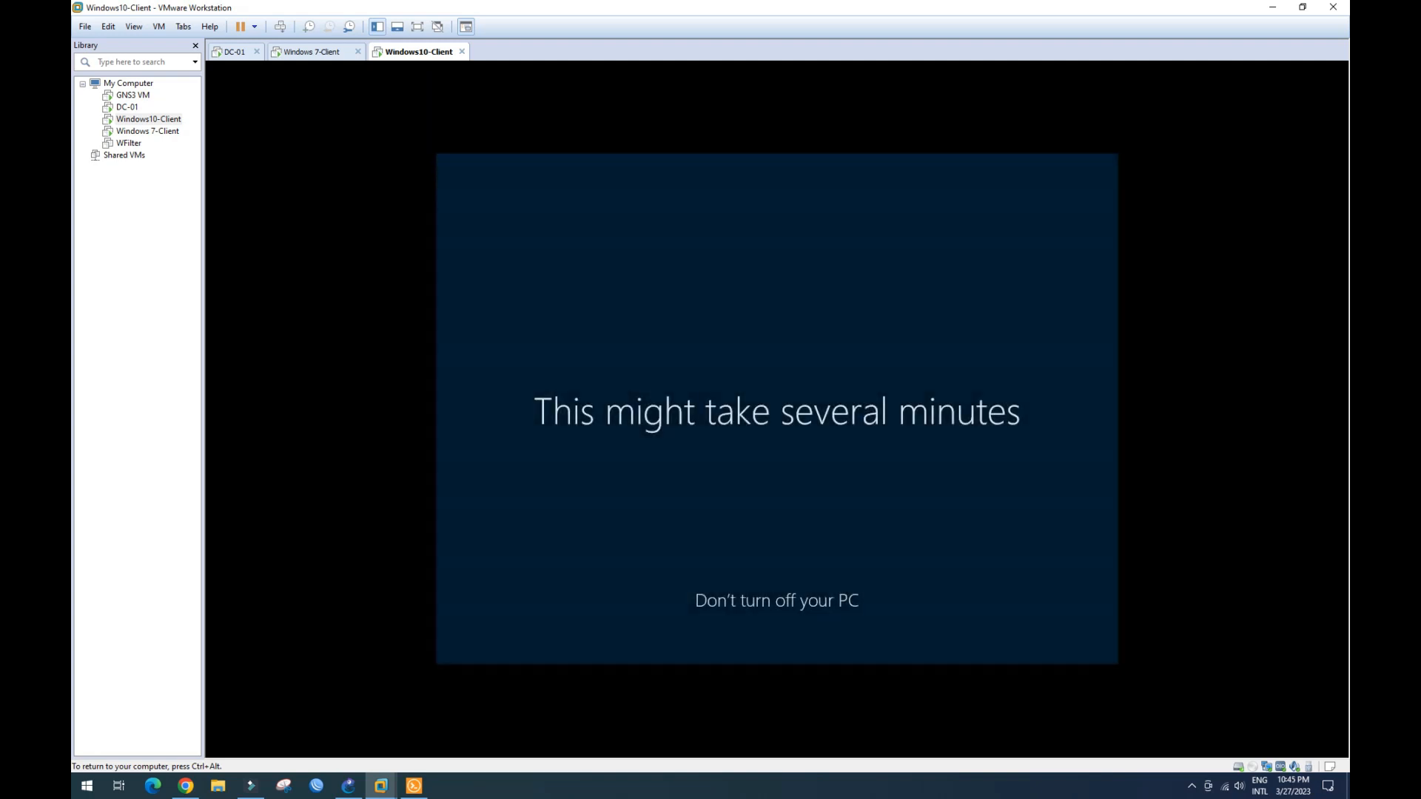
key(ctrl+alt)
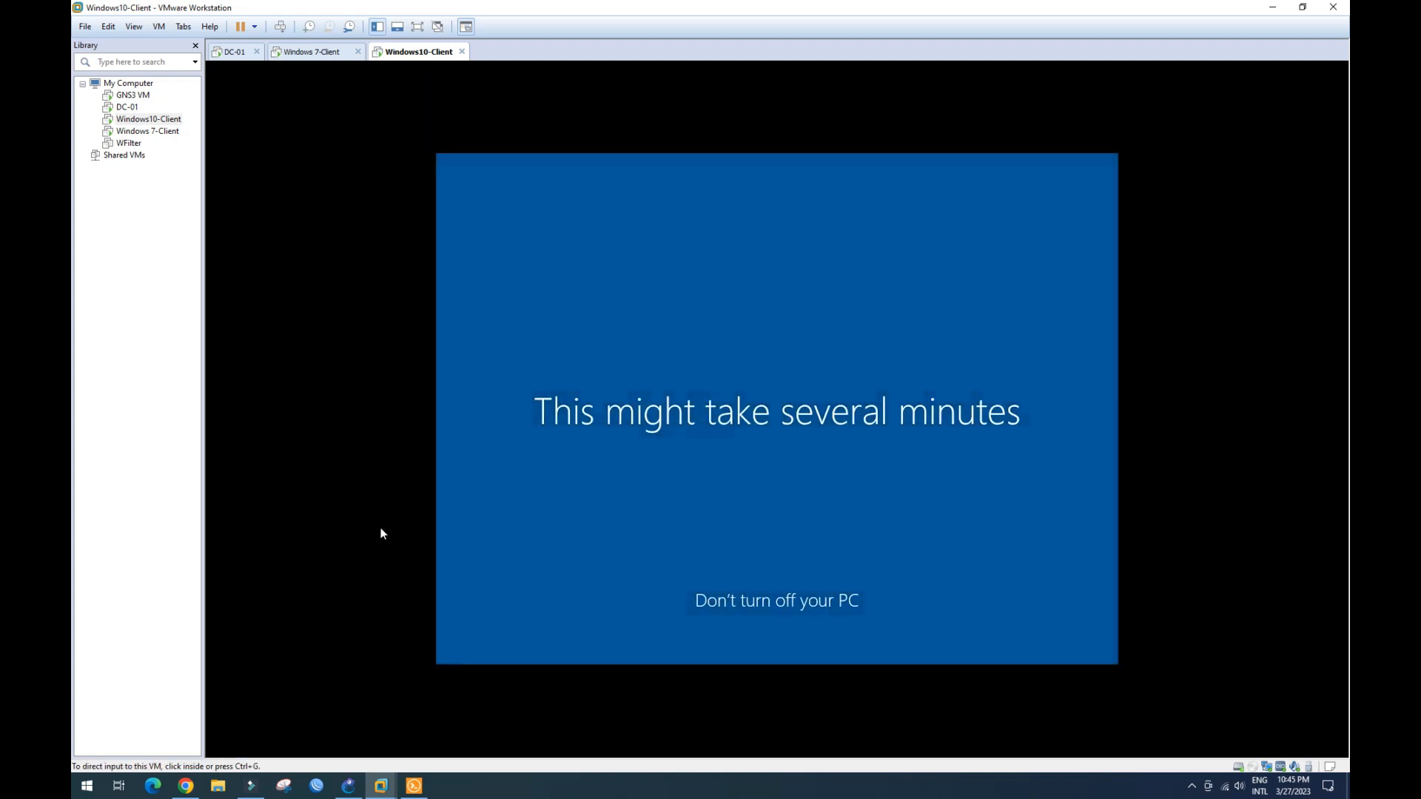
- Send Ctrl+Alt+Del to the Windows 7 client and choose Switch User > Other User
click(323, 54)
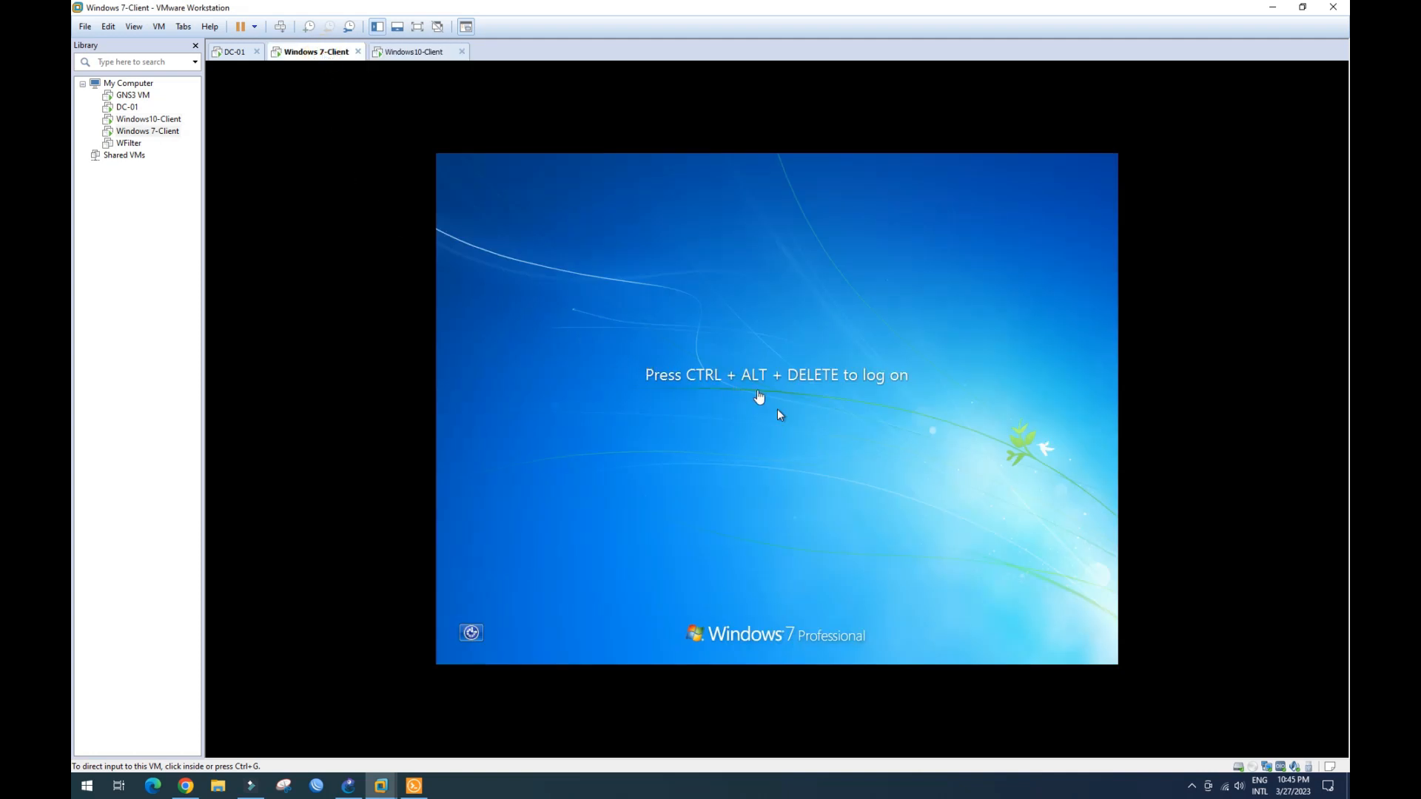
click(158, 27)
click(183, 95)
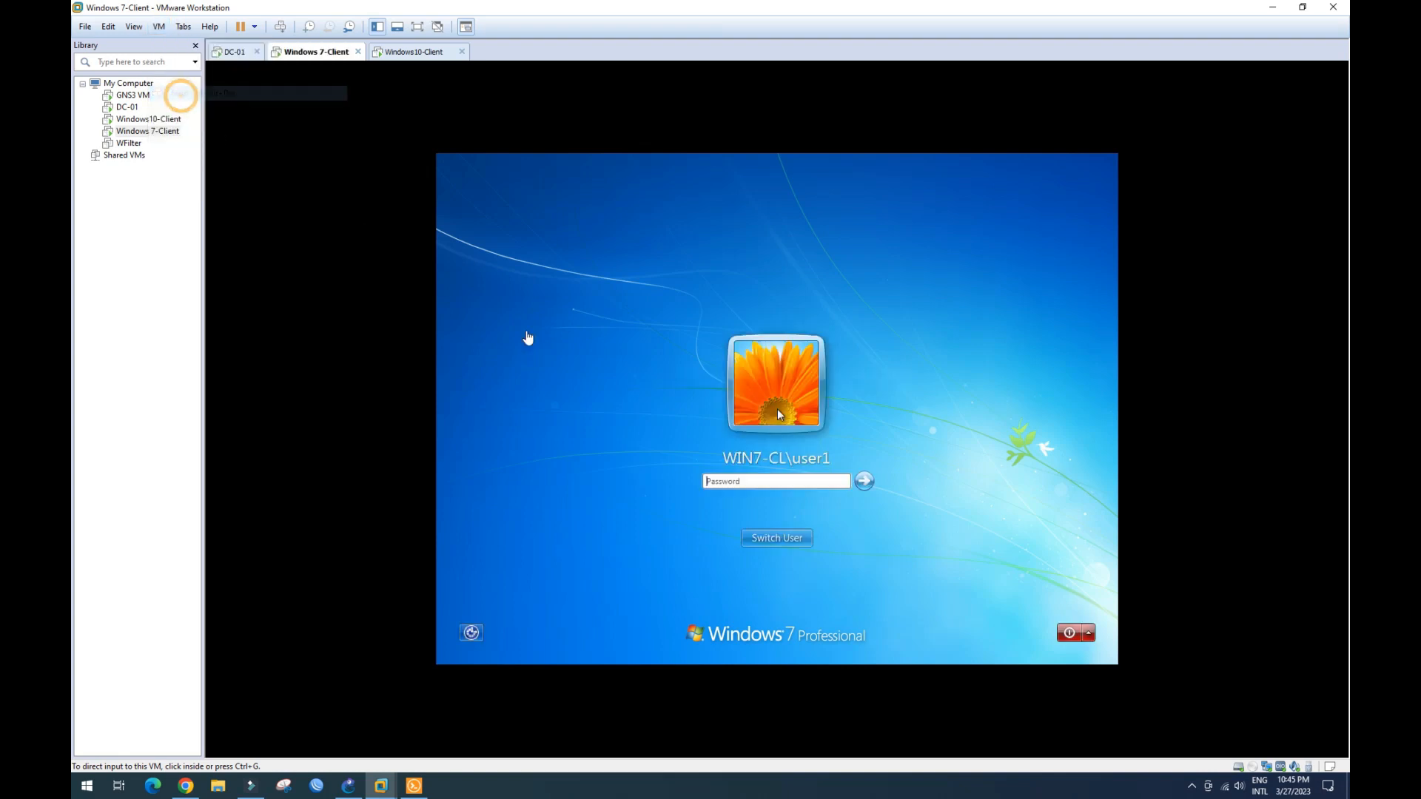
click(770, 539)
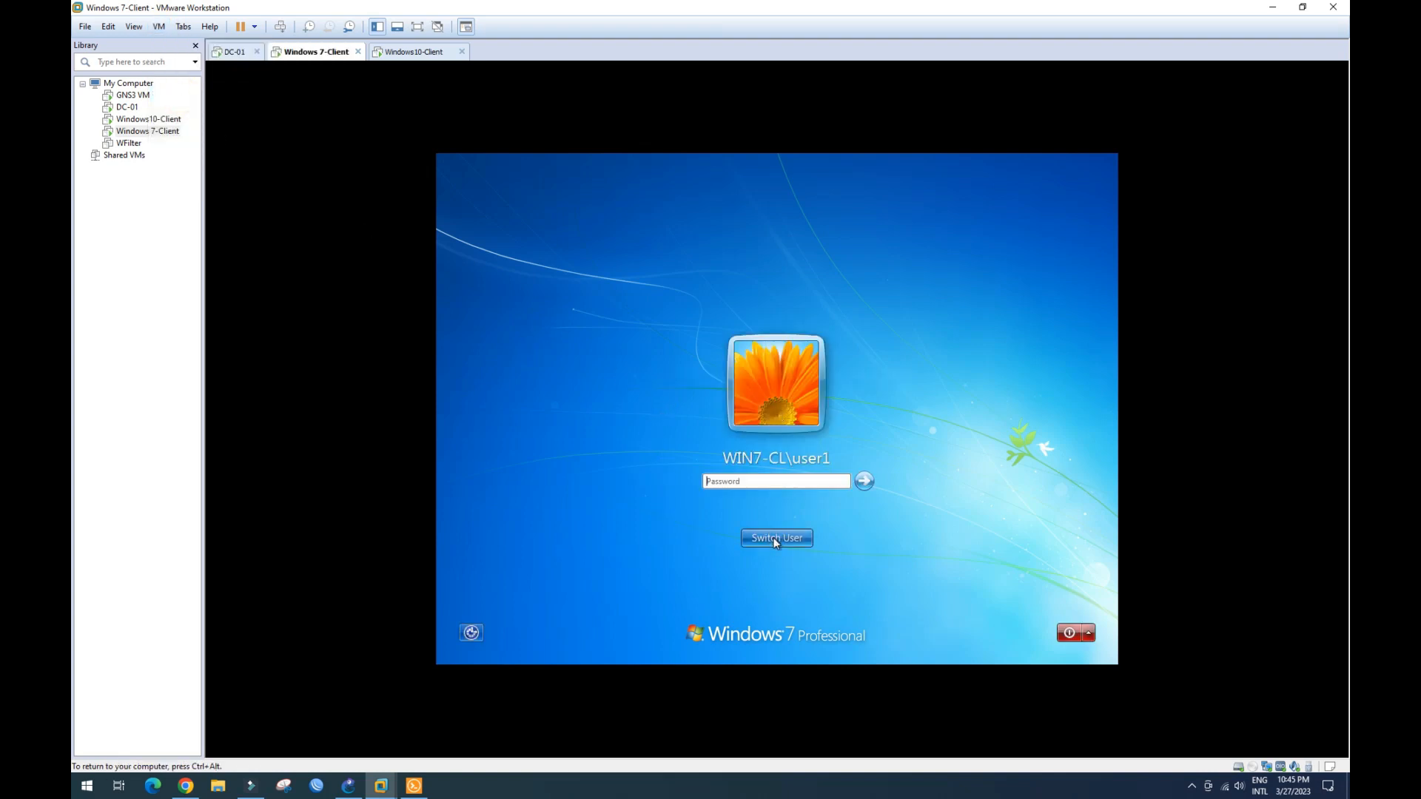
click(780, 538)
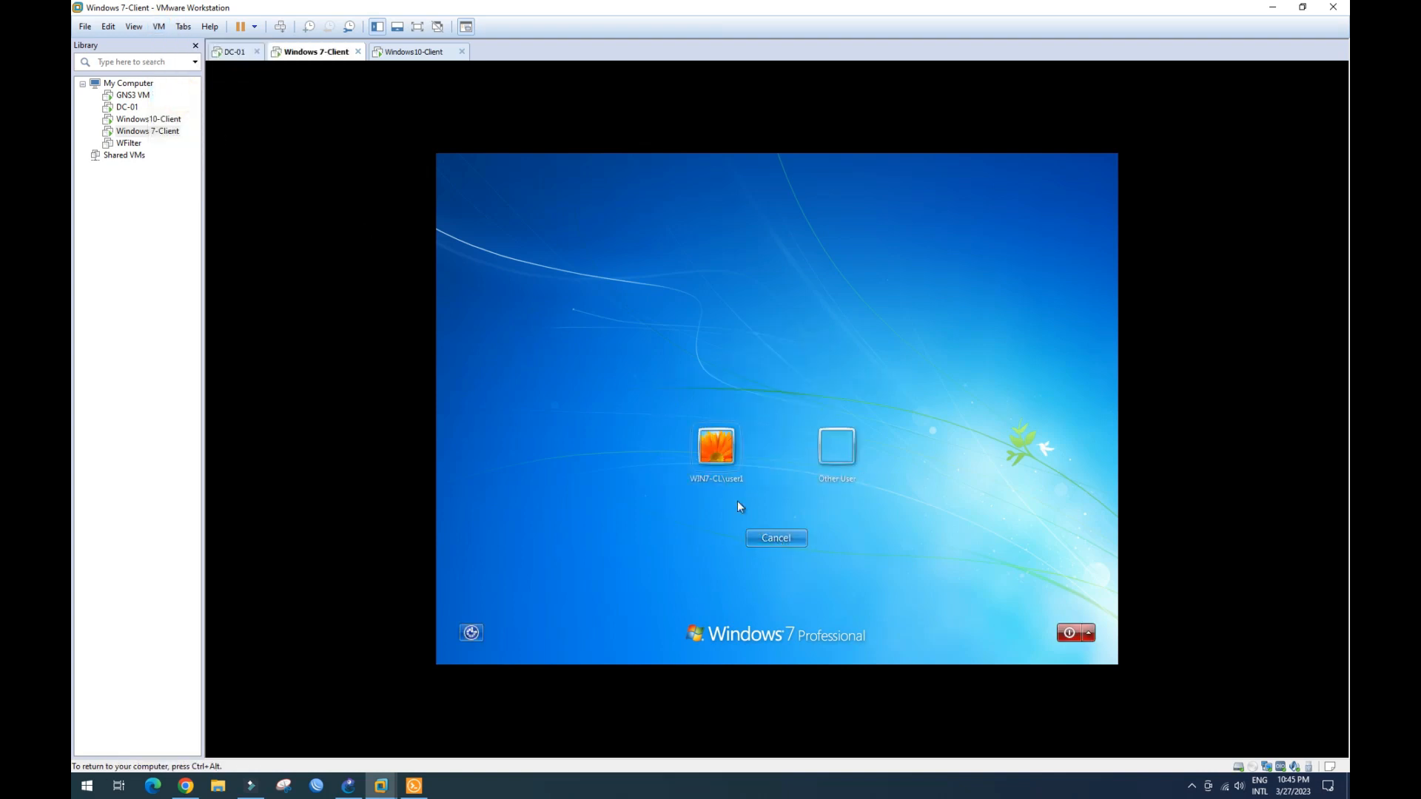
click(844, 453)
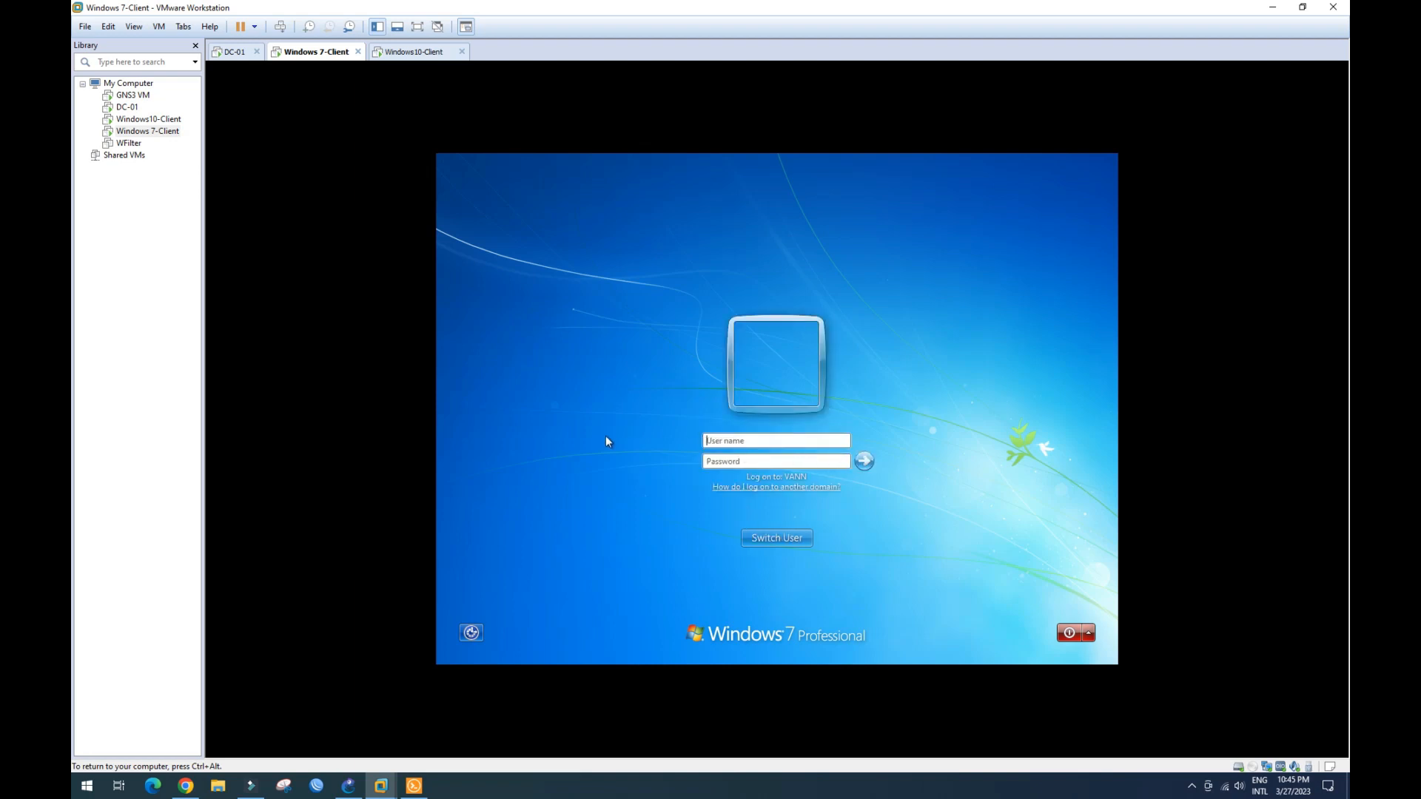
- Log on to Windows 7 as domain user user2, then return to Windows10-Client
text(user2)
key(Tab)
text(P@)
key(Caps_Lock)
text(rd)
key(Return)
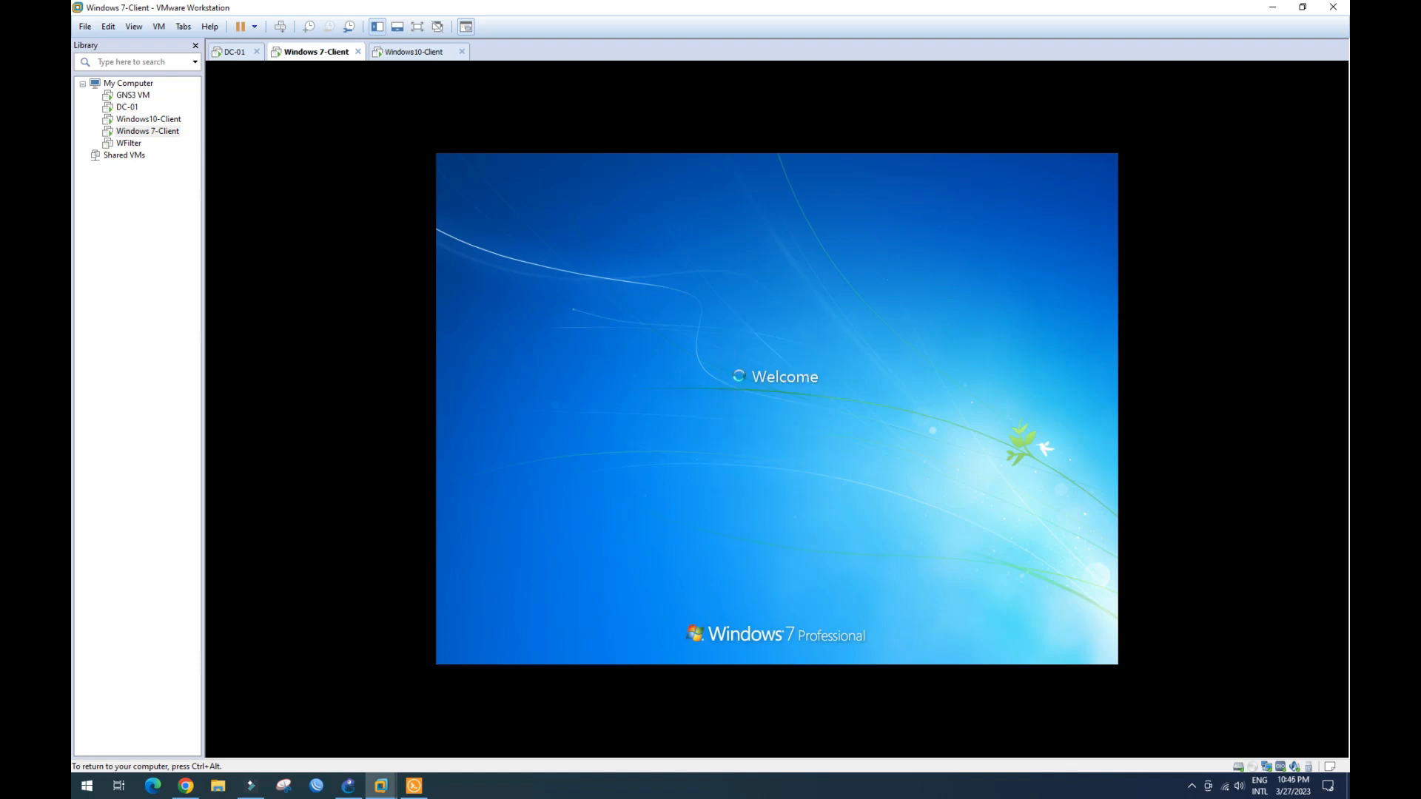
key(ctrl+alt)
click(416, 52)
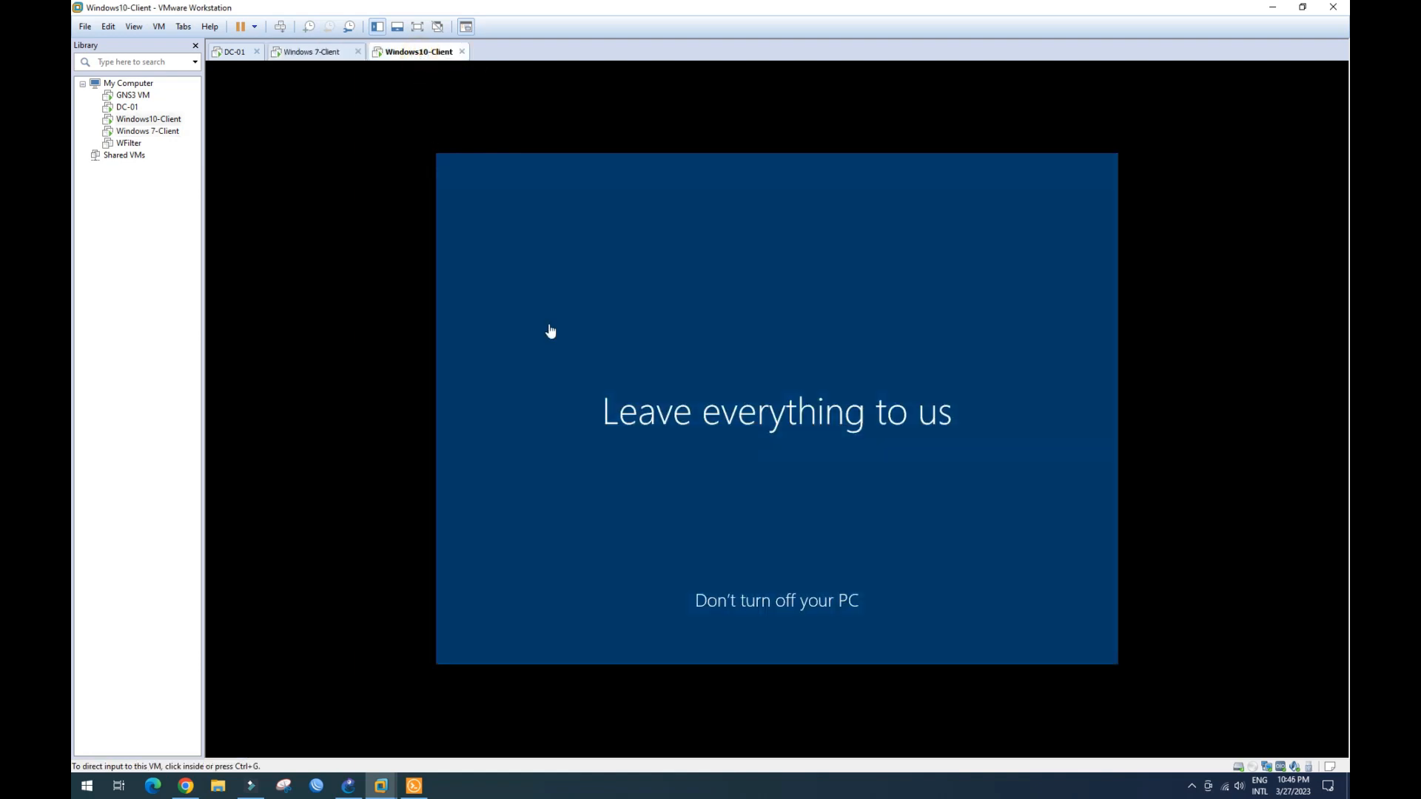
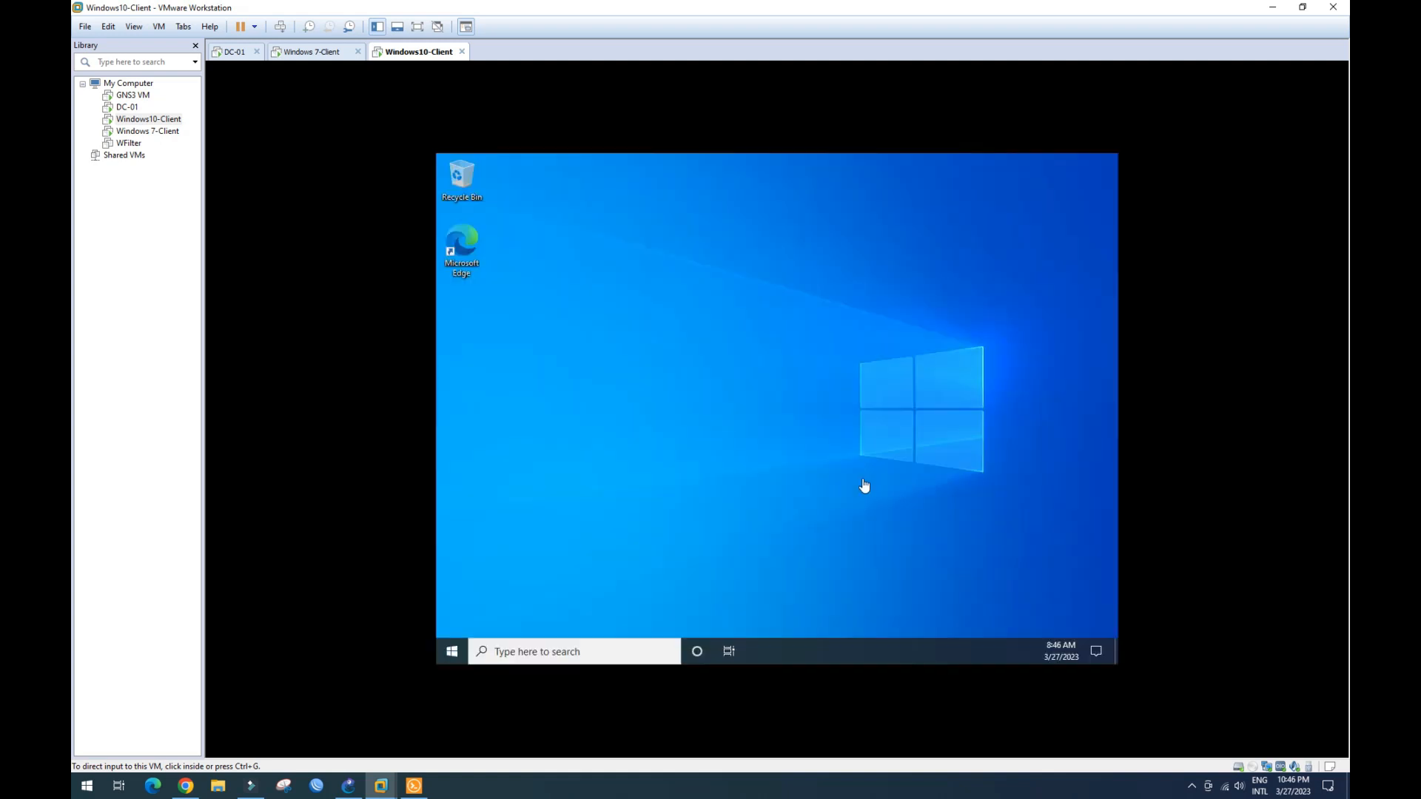
- Refresh the Windows 10 guest desktop five times, then open and close Start so the taskbar finishes loading
click(703, 390)
right_click(703, 337)
click(731, 378)
right_click(723, 402)
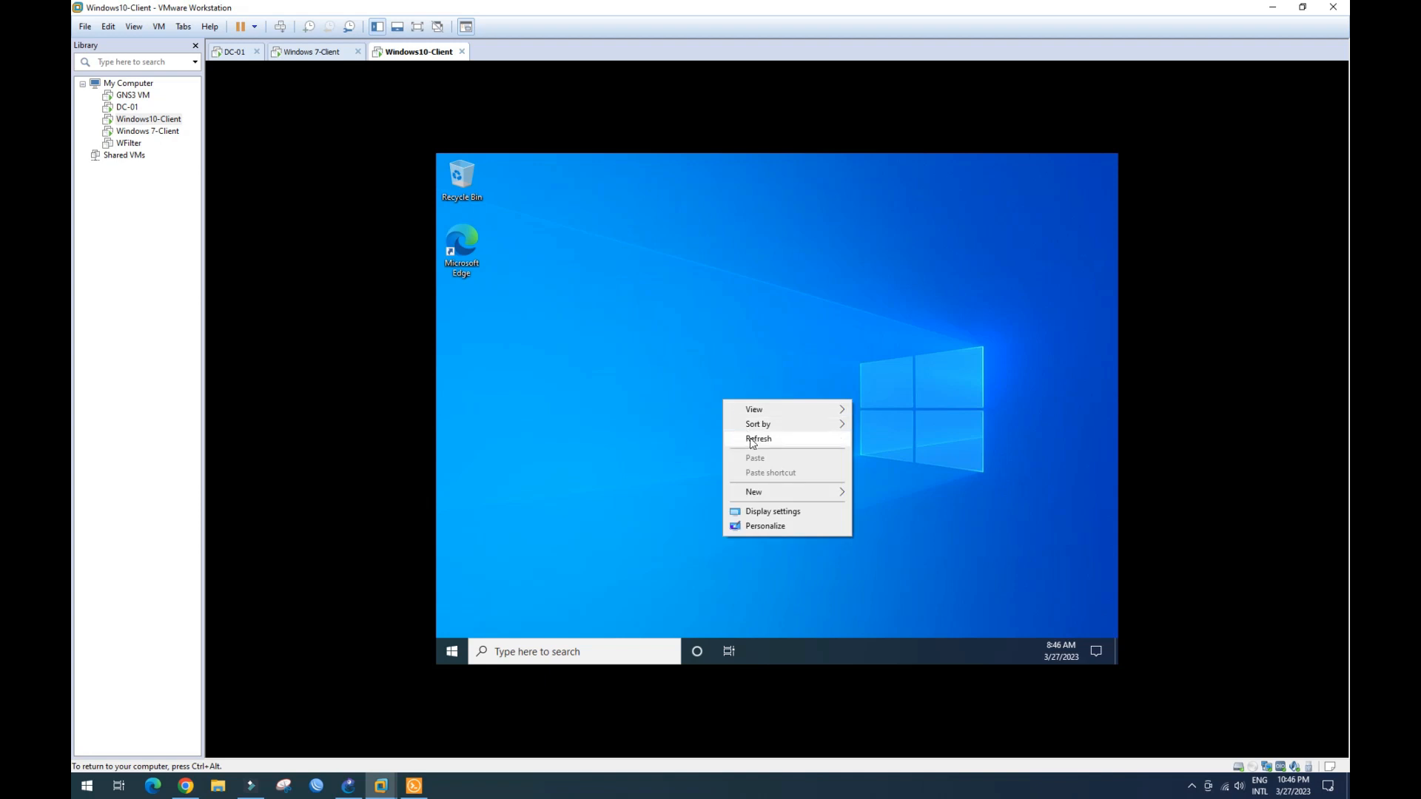
click(755, 439)
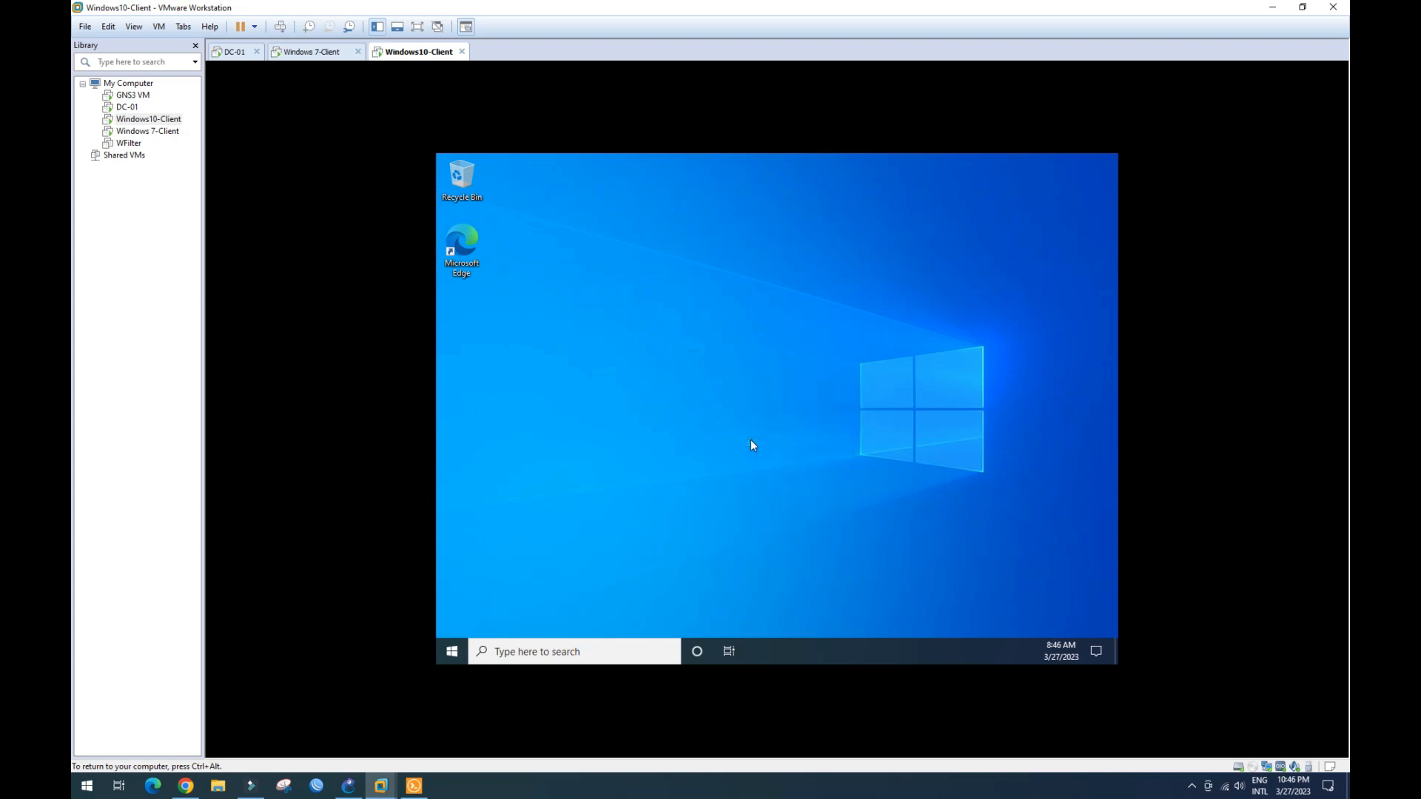
right_click(659, 371)
click(670, 412)
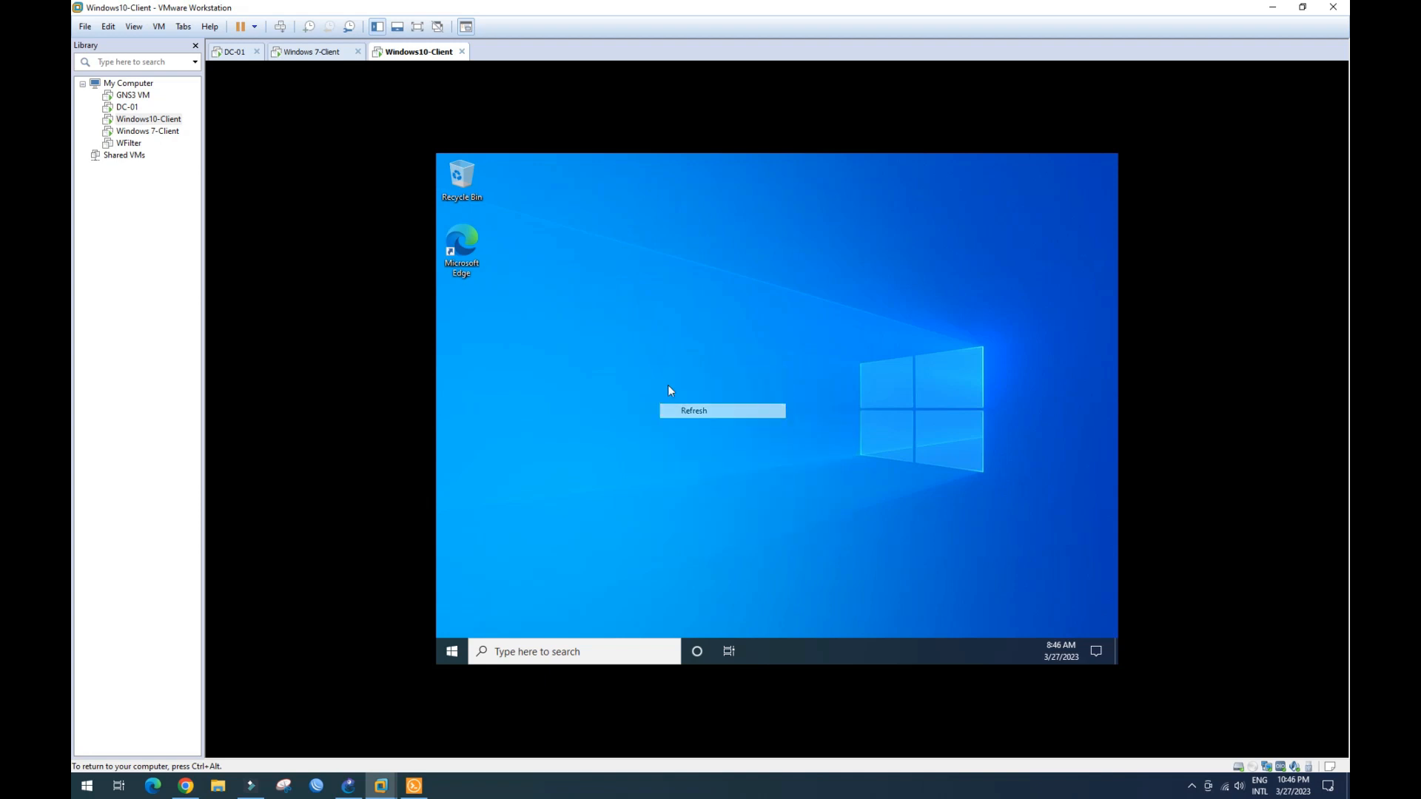
right_click(656, 356)
click(683, 397)
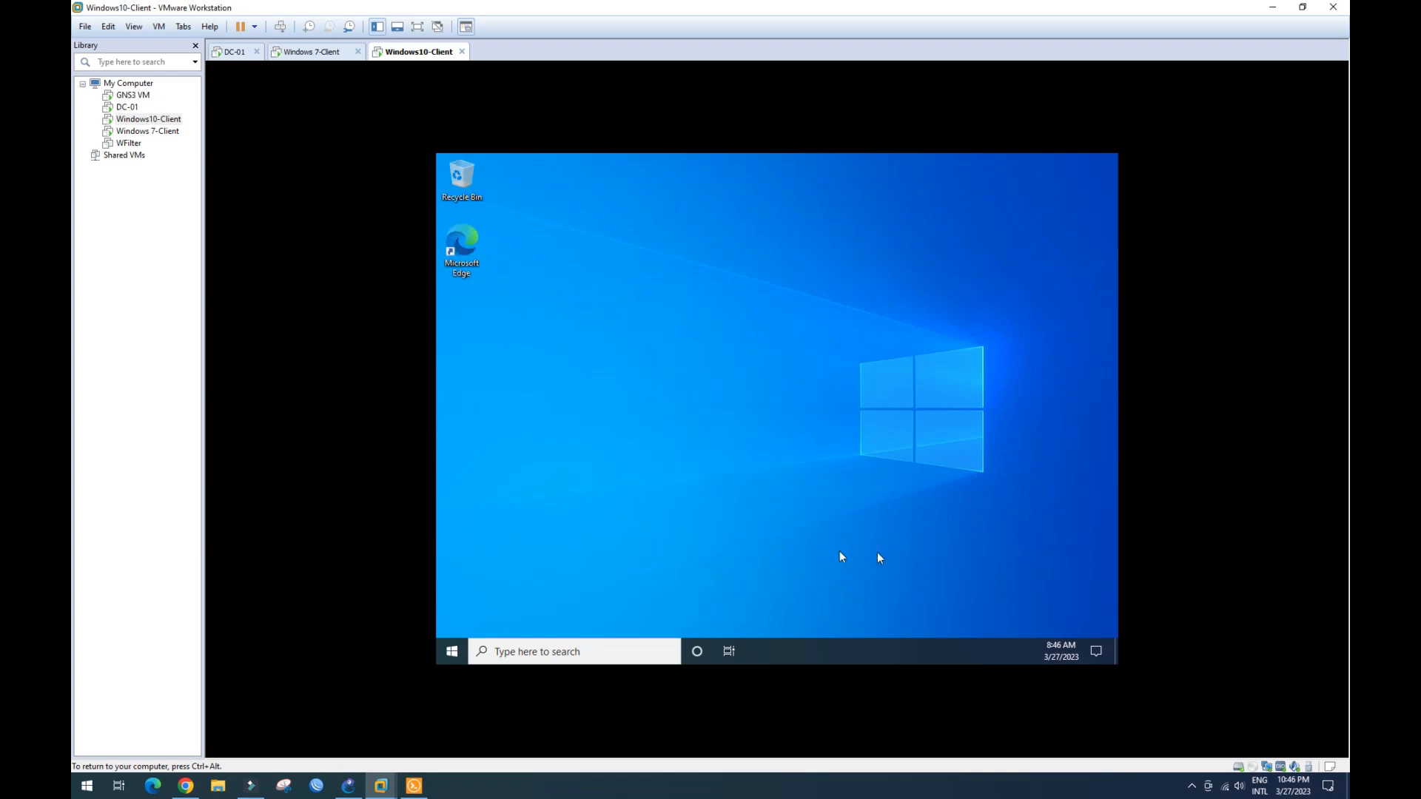
right_click(642, 302)
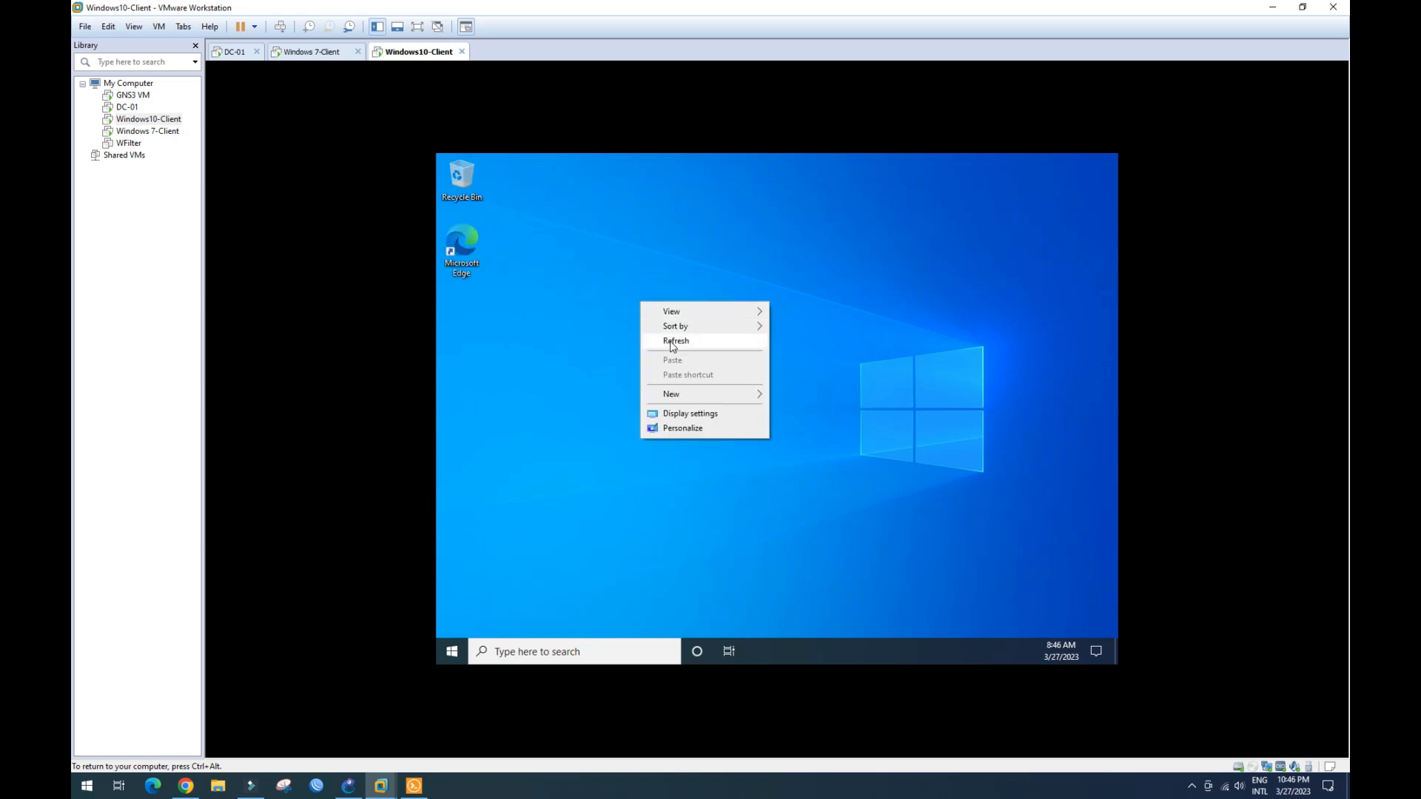
click(674, 340)
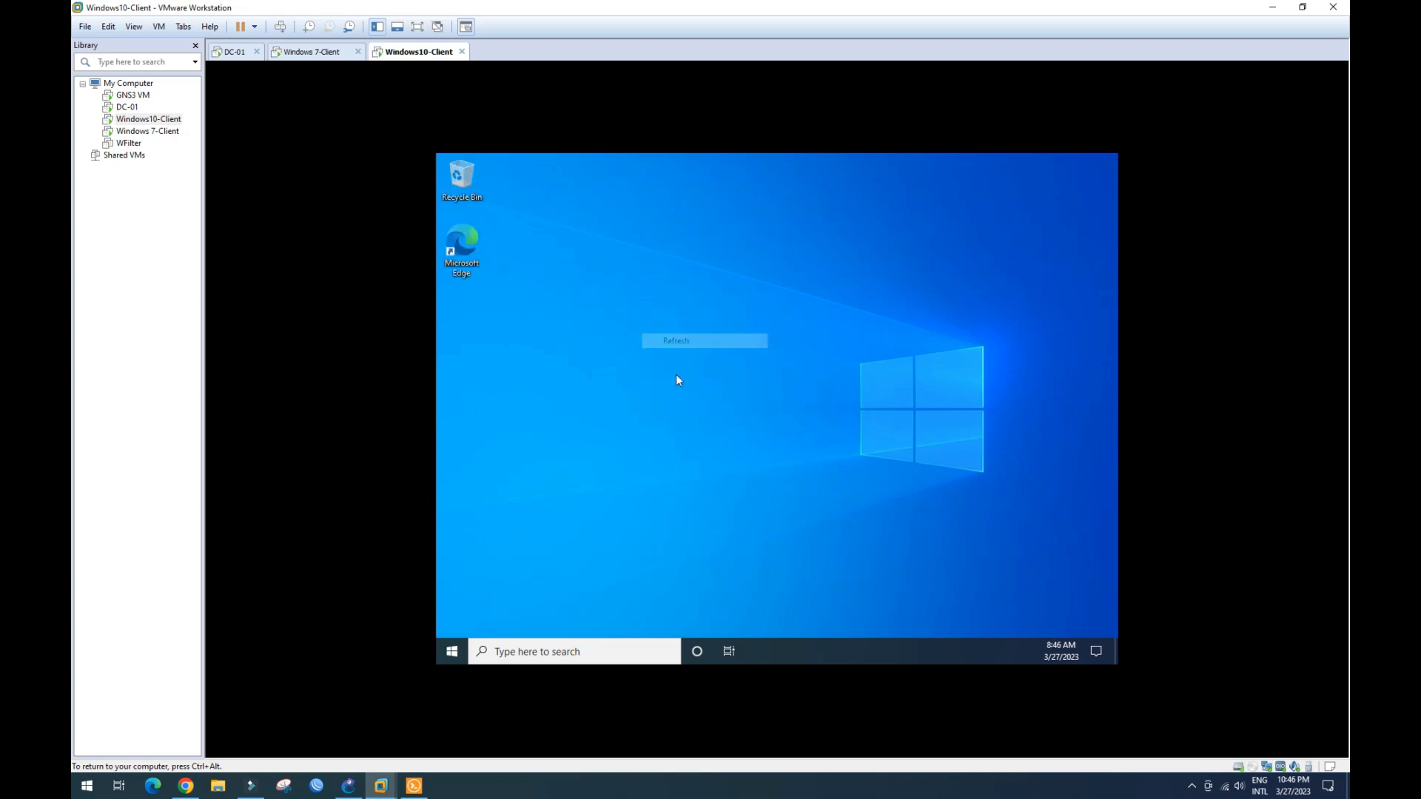
click(451, 651)
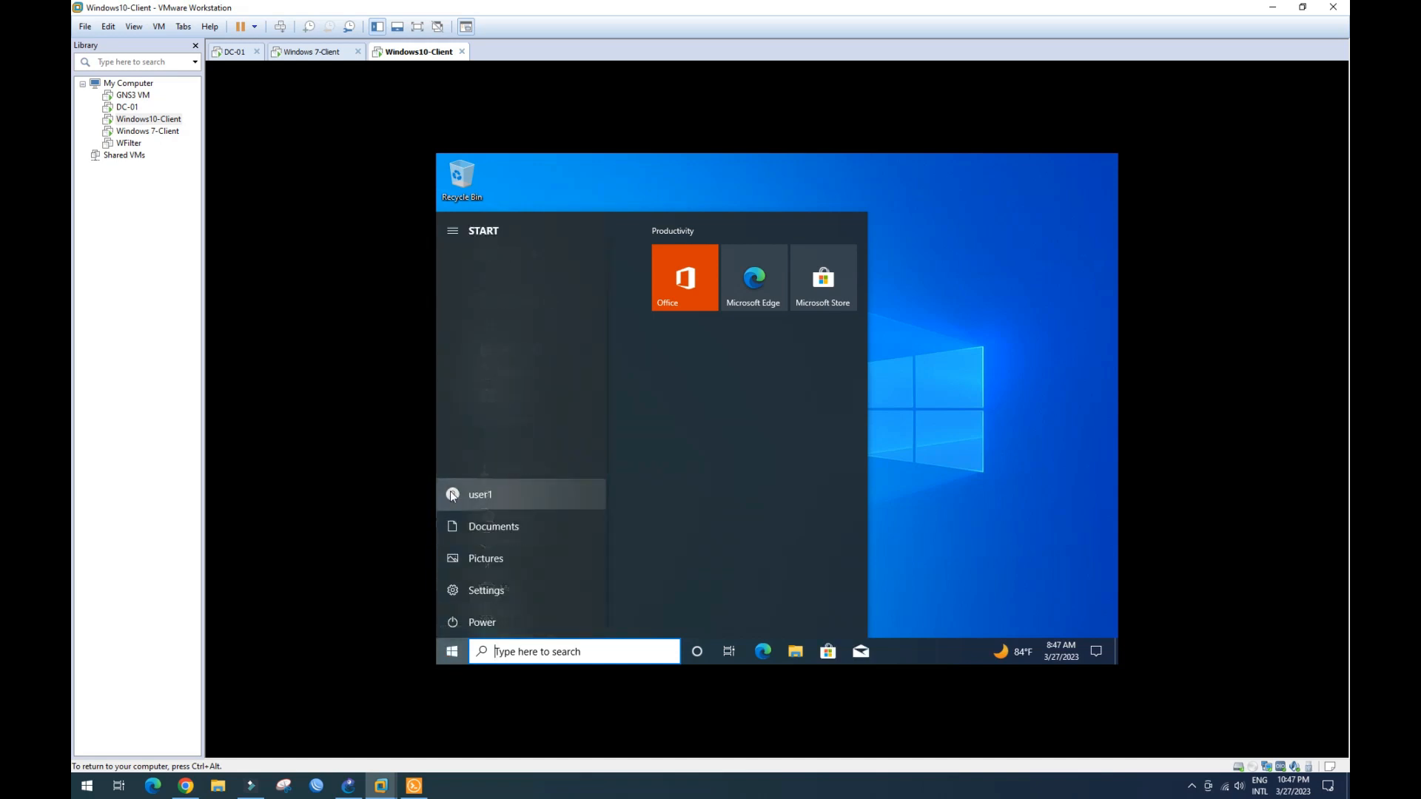
click(924, 458)
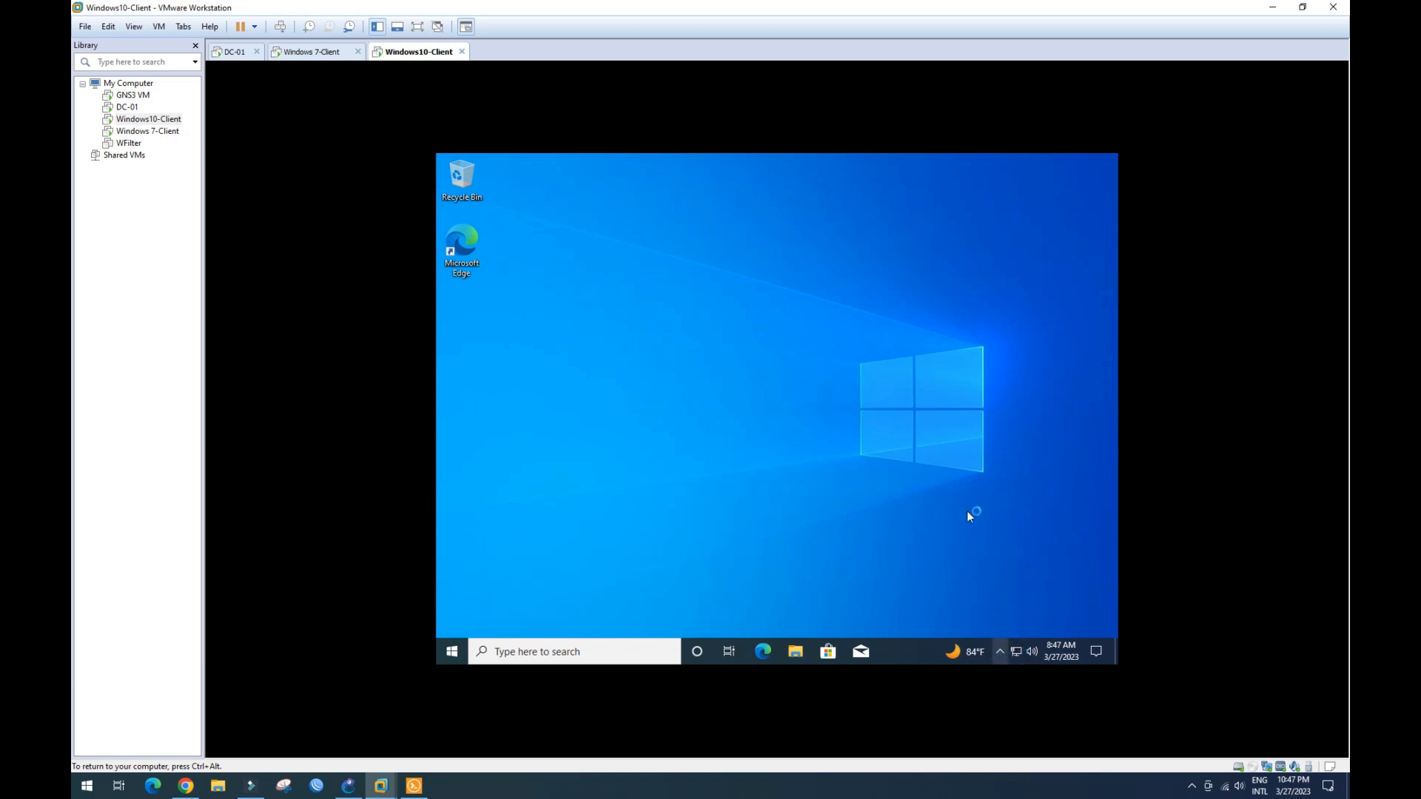
- Open Network & Internet settings from the tray, then accept the VMware Tools log-off prompt
right_click(1015, 653)
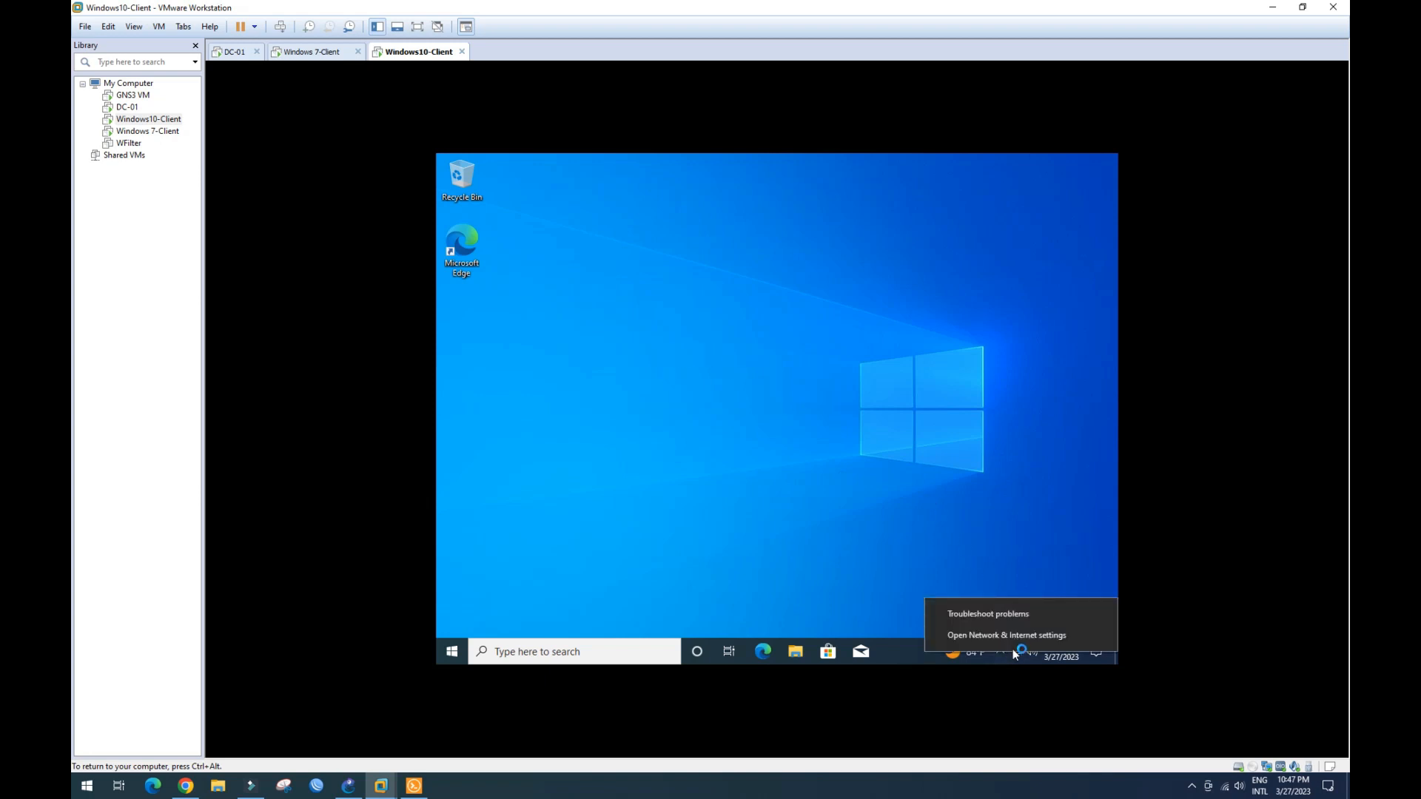
click(1021, 636)
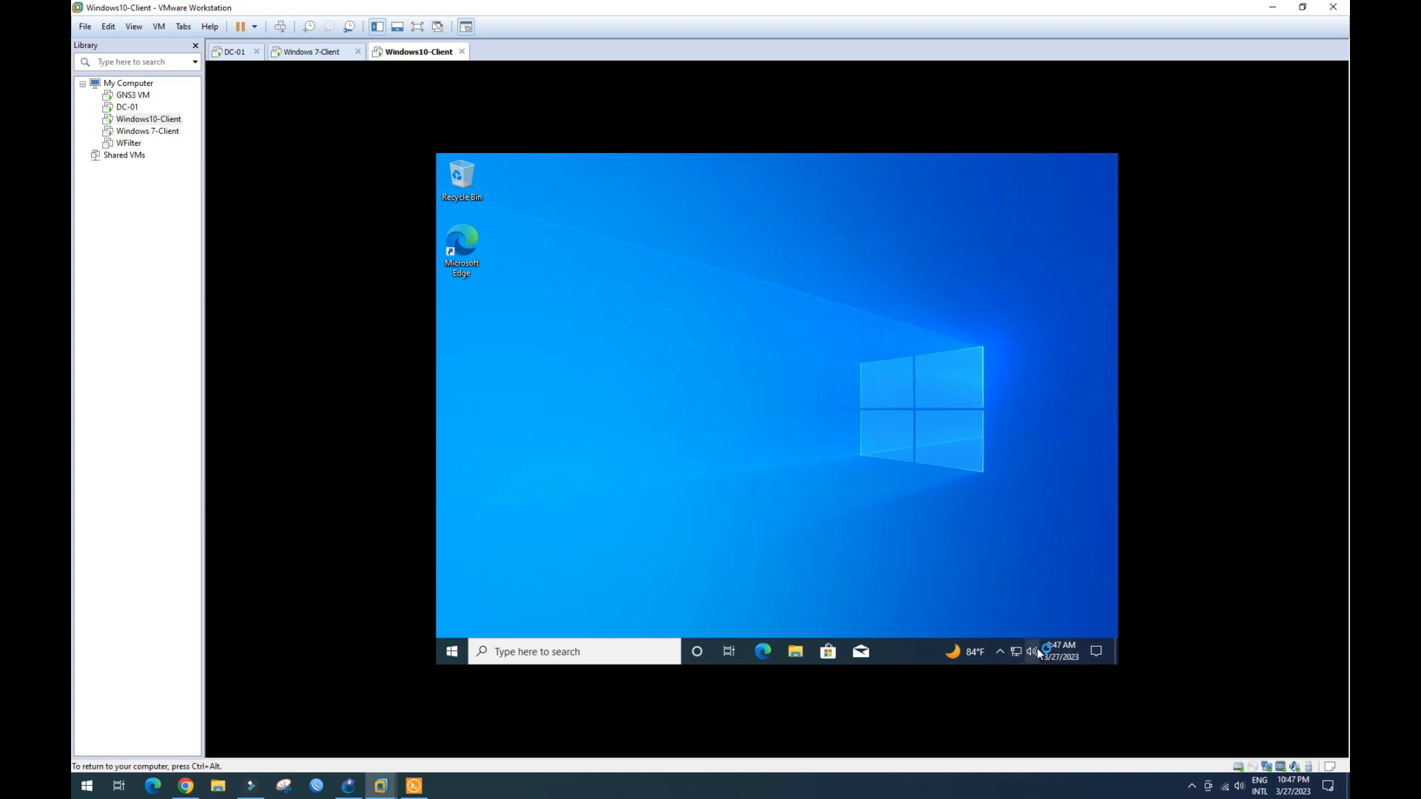
right_click(1018, 649)
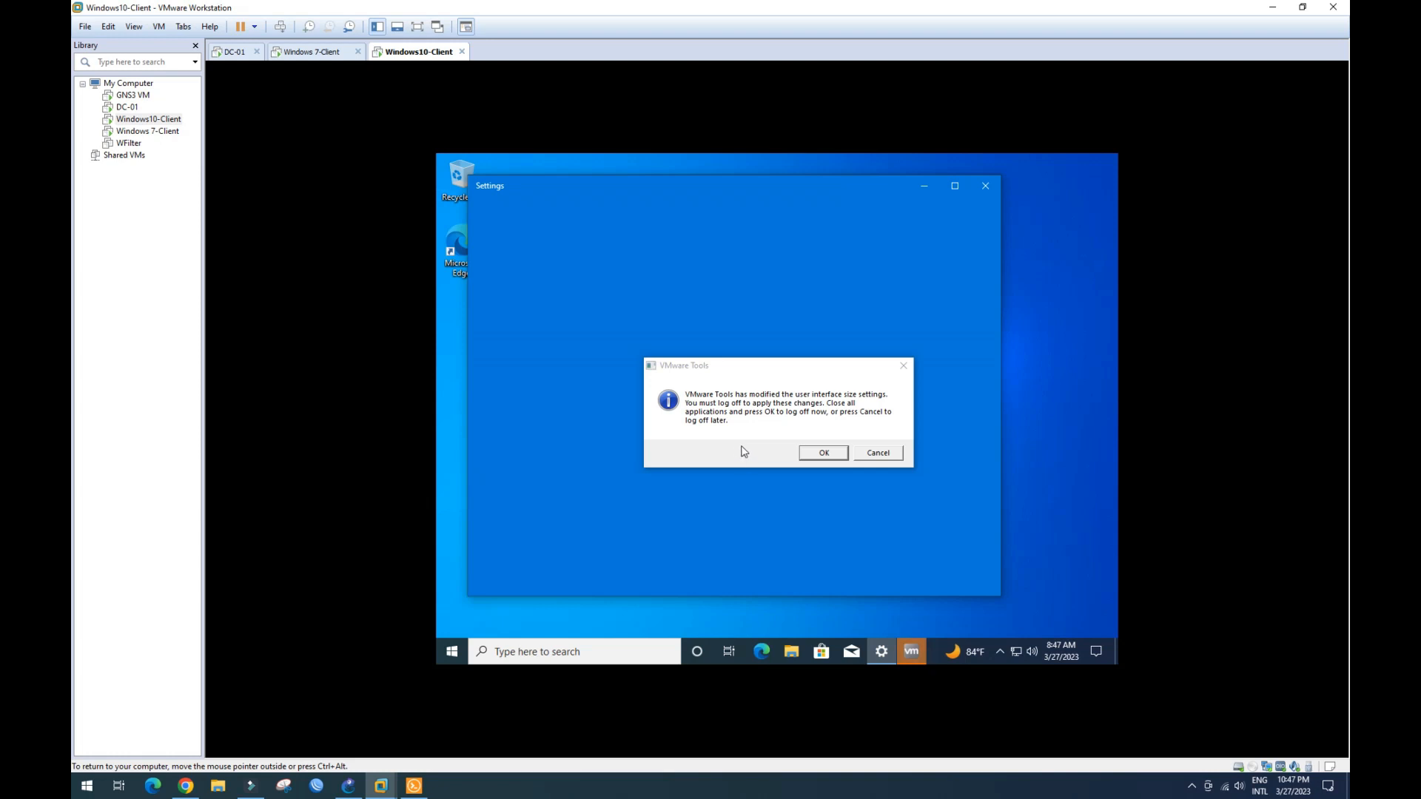
click(822, 453)
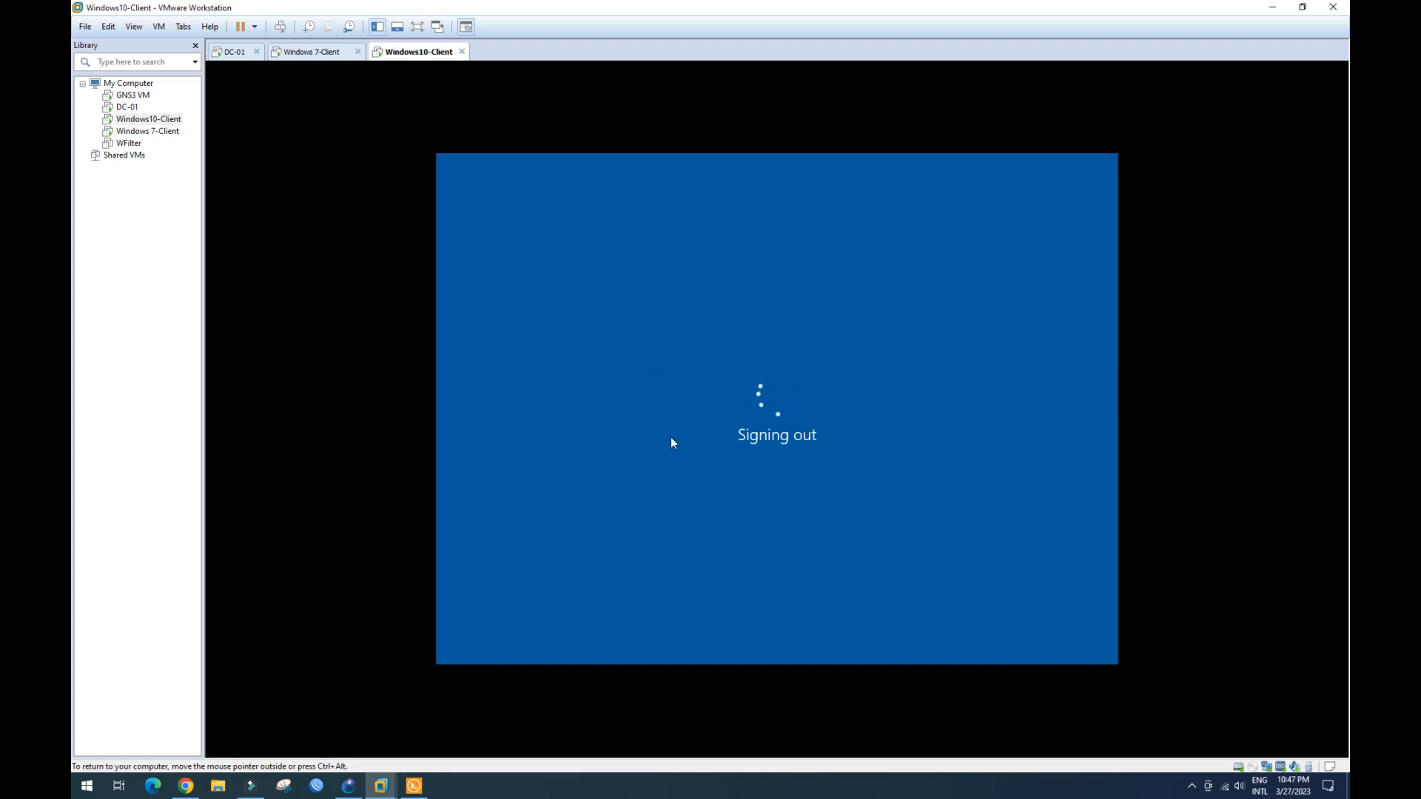
- Switch to Windows 7-Client, accept its log-off, and send Ctrl+Alt+Del to reach the logon screen
click(328, 55)
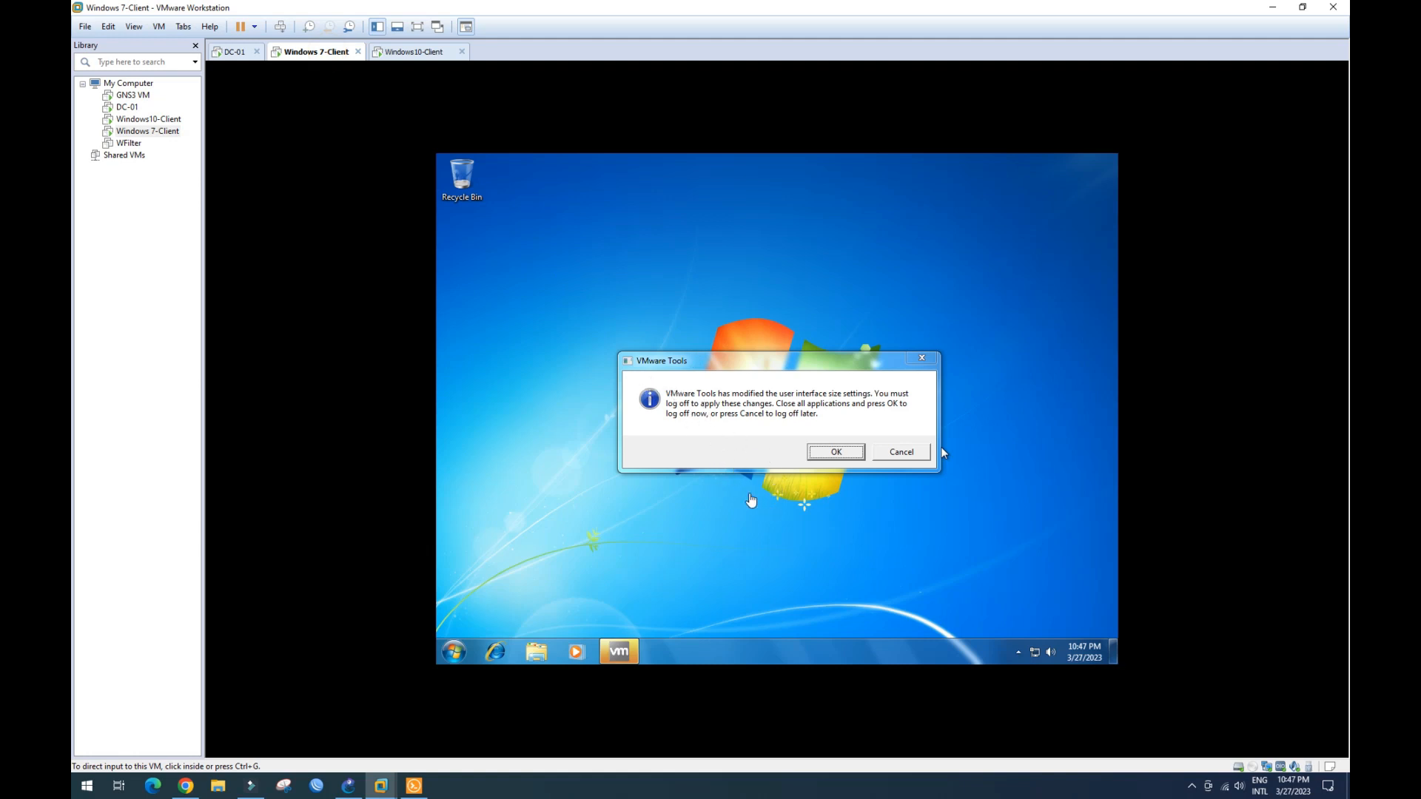
click(836, 451)
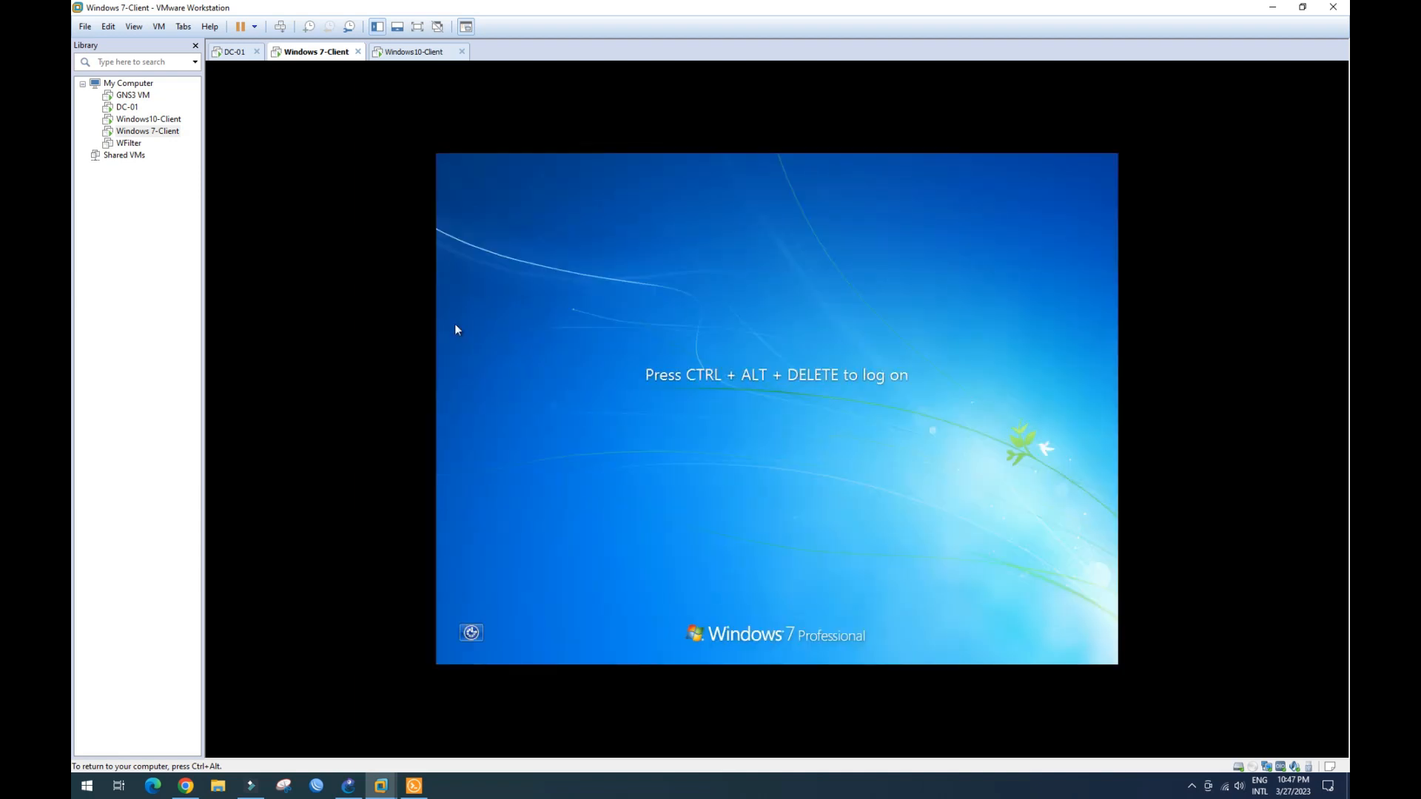
click(159, 26)
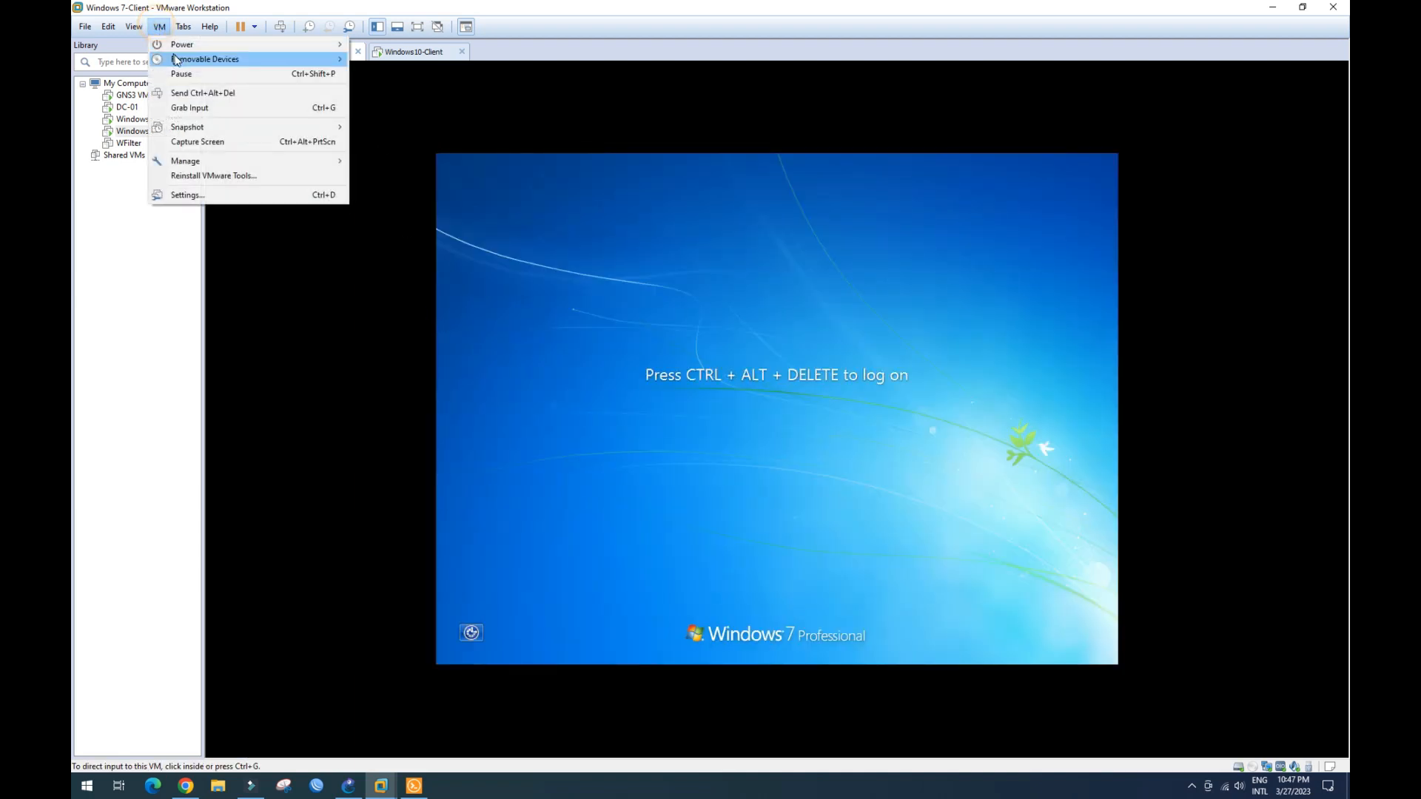
click(193, 93)
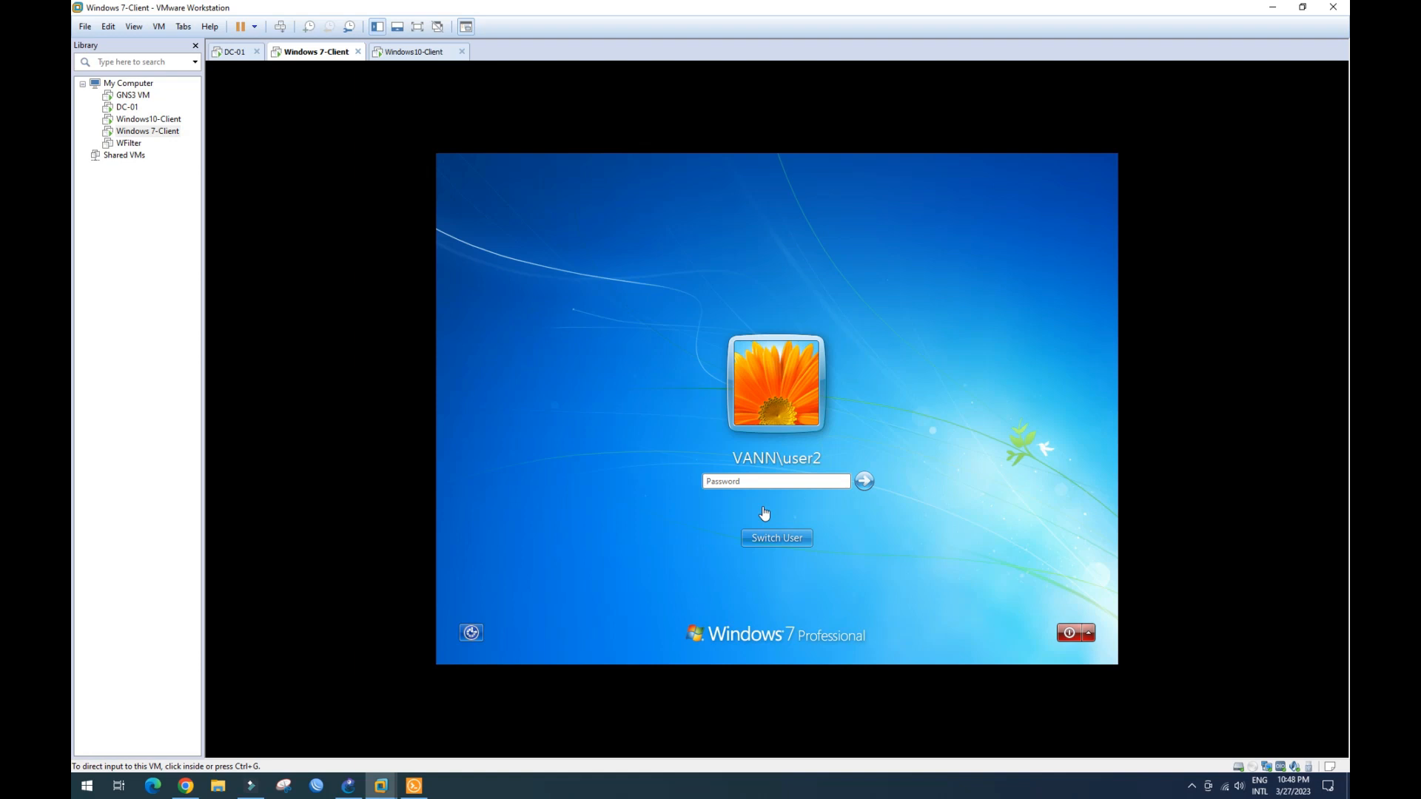
- Log on as the domain user, retyping the password with Caps Lock after the first rejected attempt
click(866, 481)
click(789, 538)
key(Caps_Lock)
text(••)
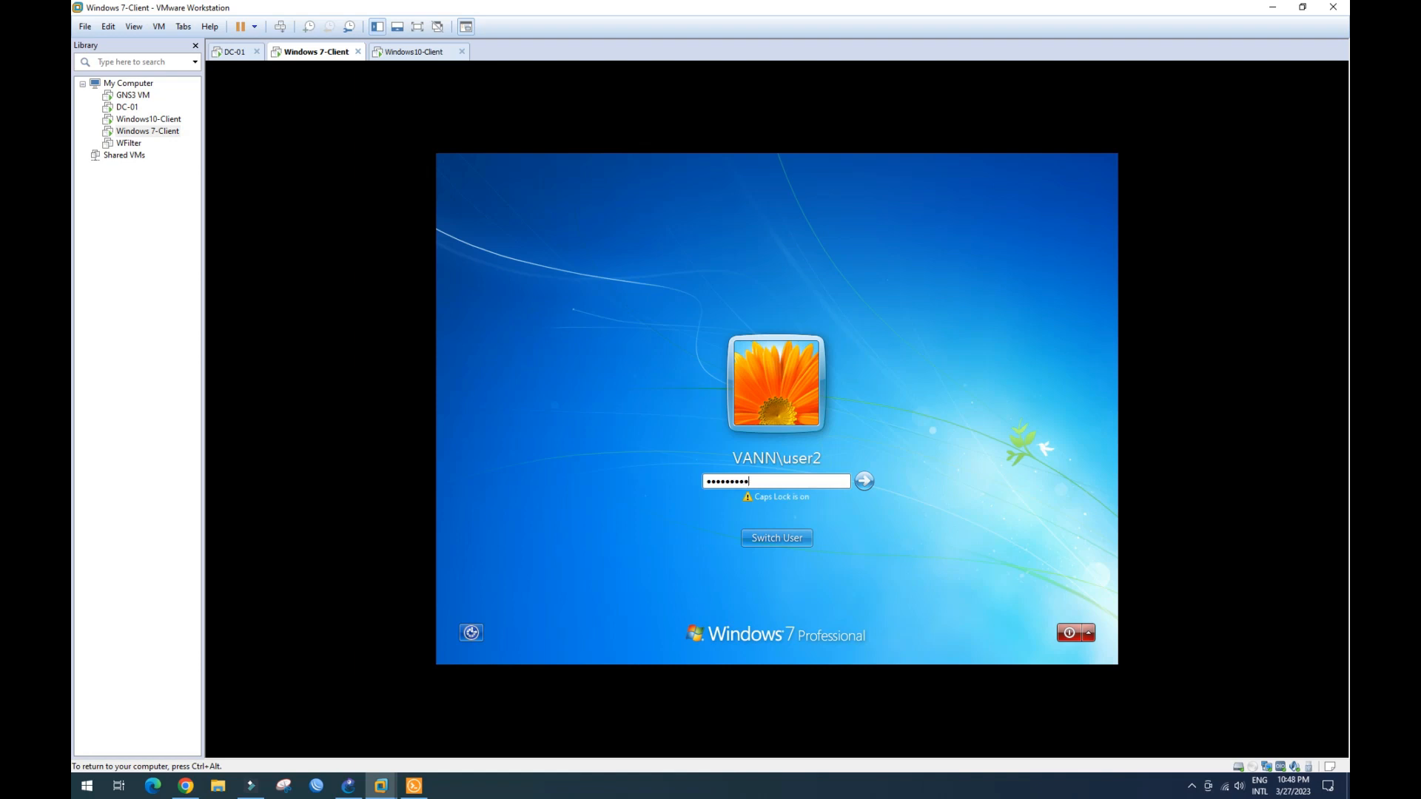
key(Return)
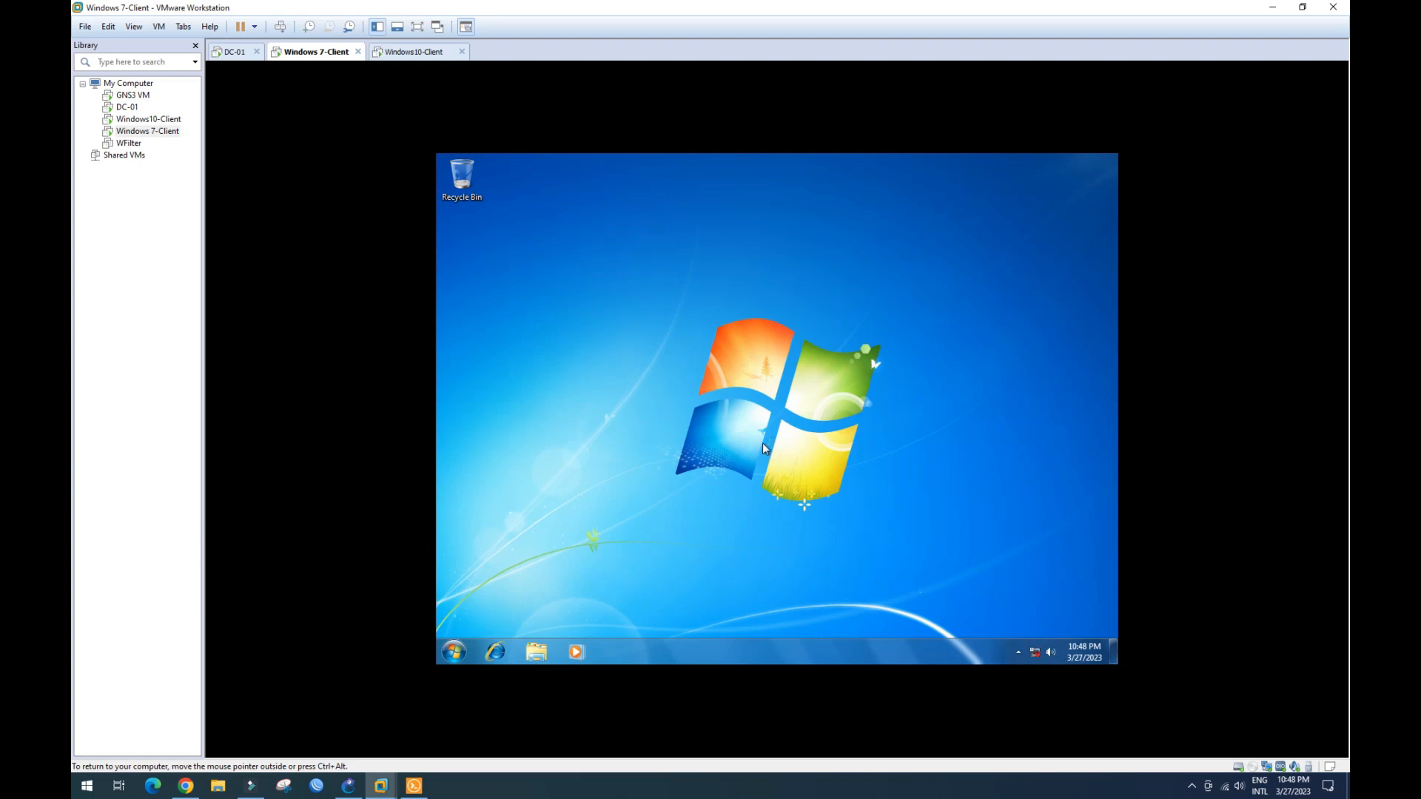
- Refresh the Windows 7 desktop and open Network and Sharing Center from the network tray icon
right_click(801, 428)
click(836, 466)
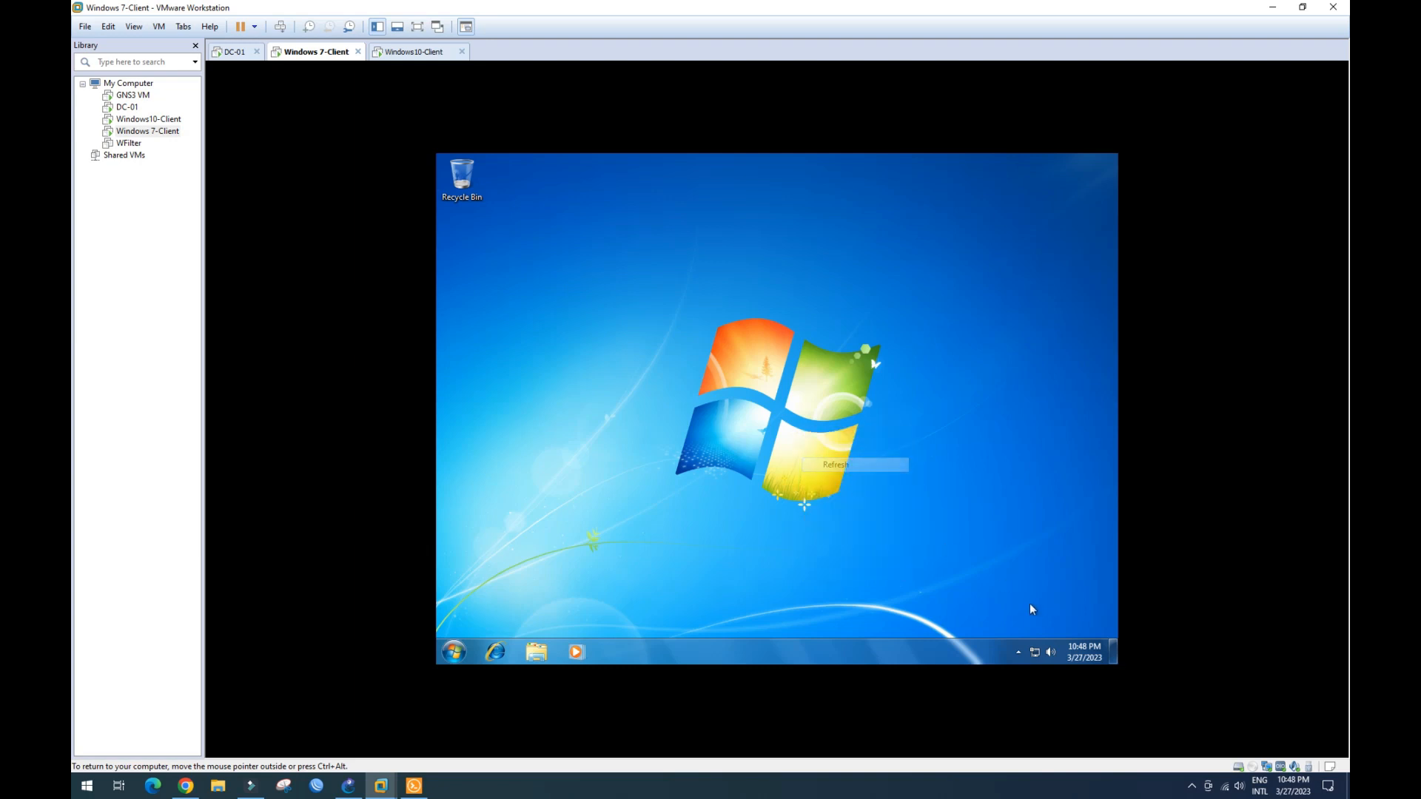
click(1035, 656)
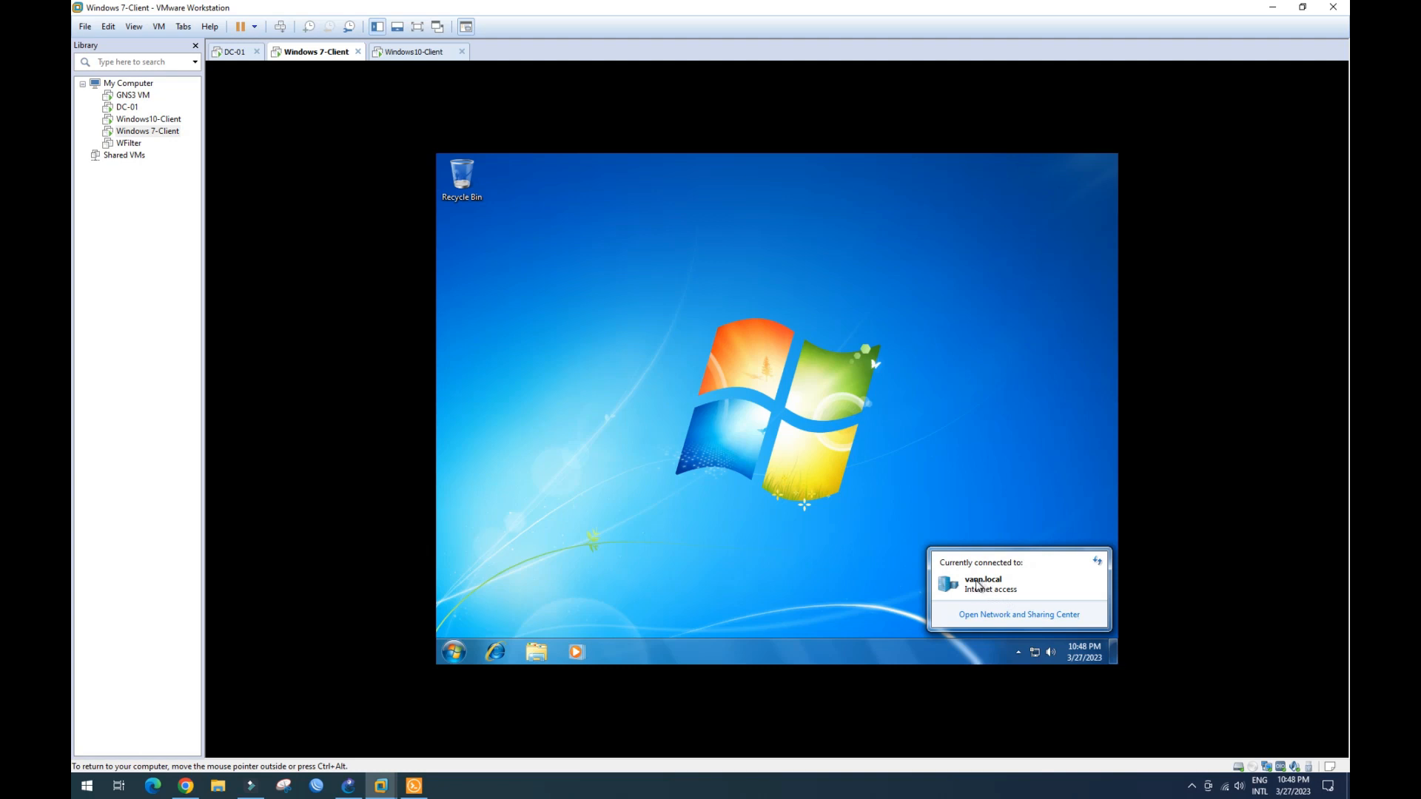
click(1030, 616)
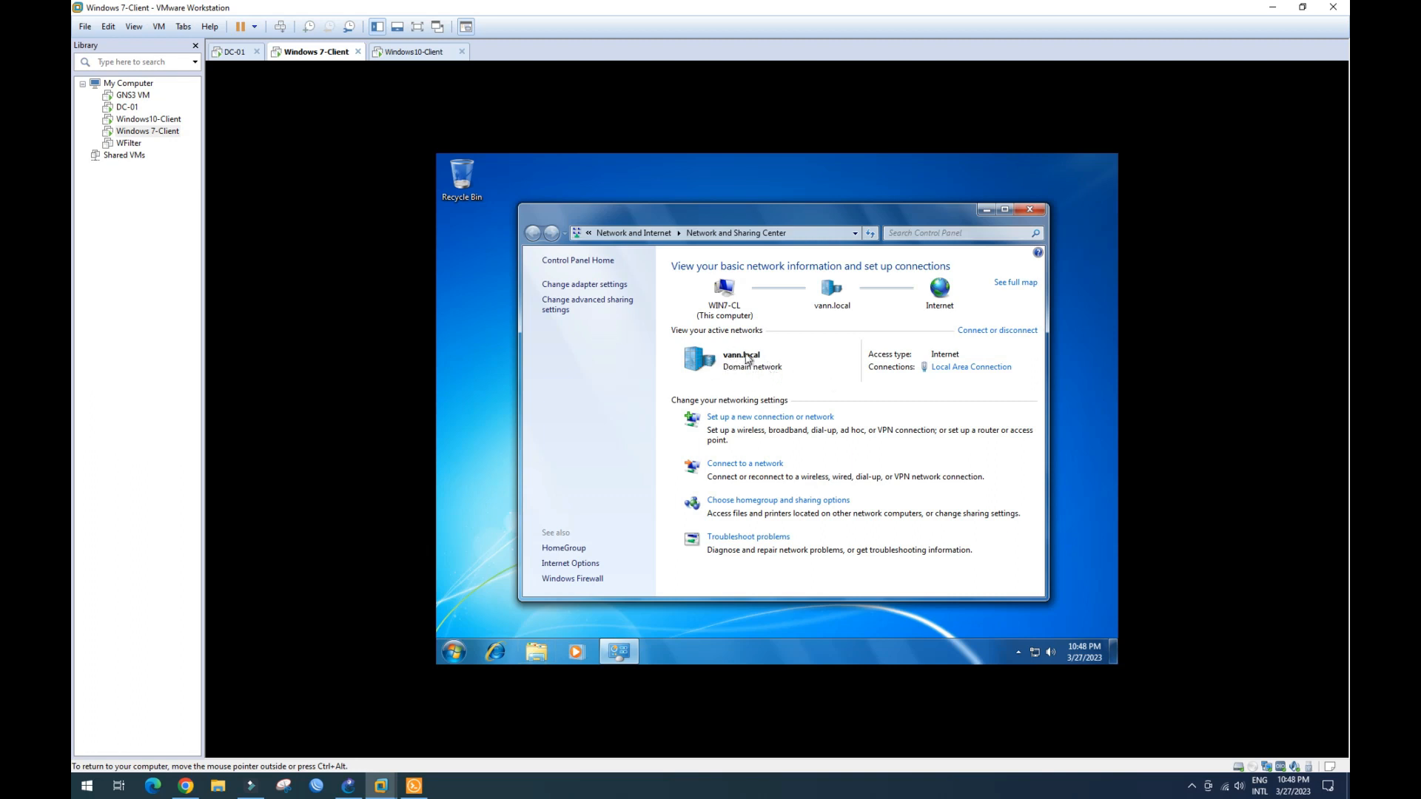
- Check Computer properties for Domain: vann.local, then close the System and Libraries windows
click(536, 651)
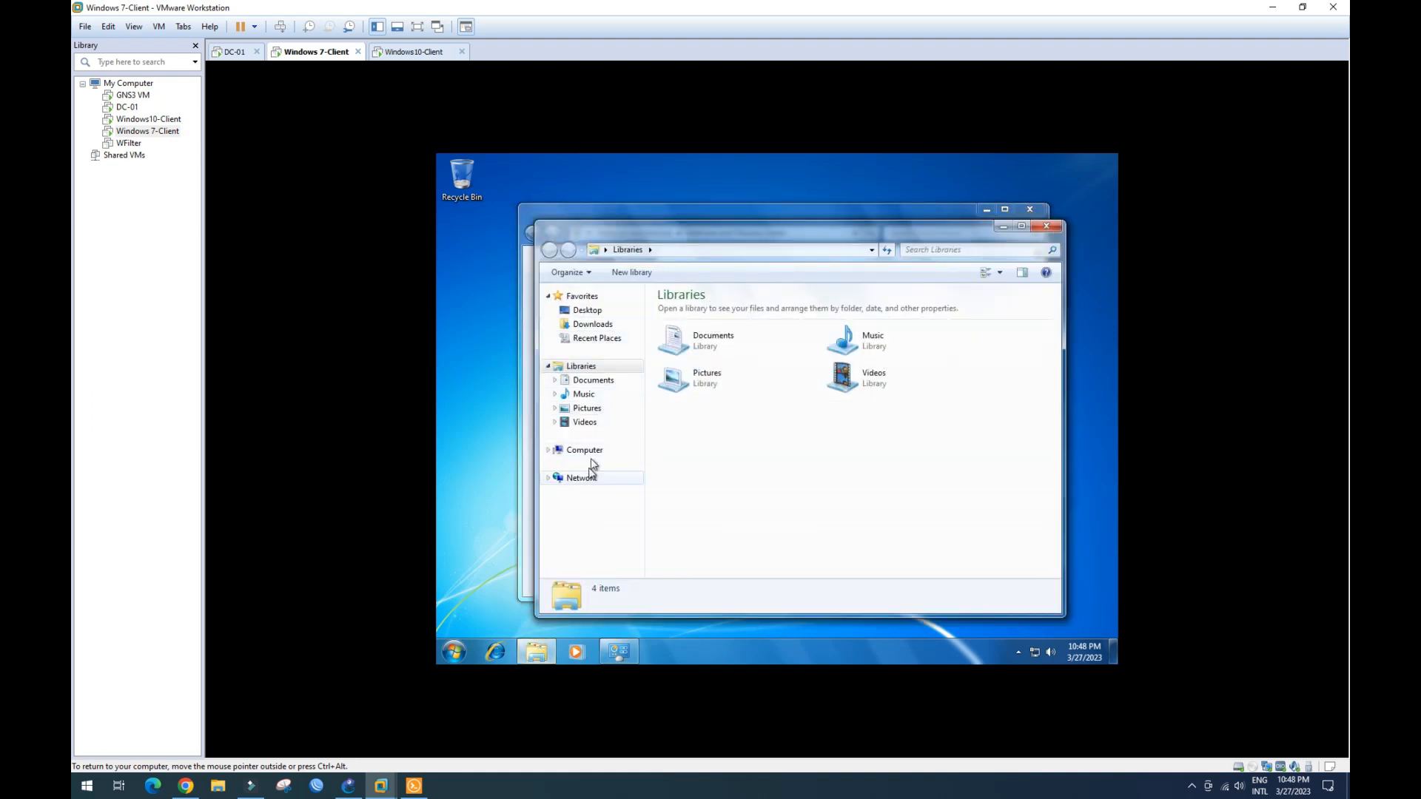
right_click(598, 452)
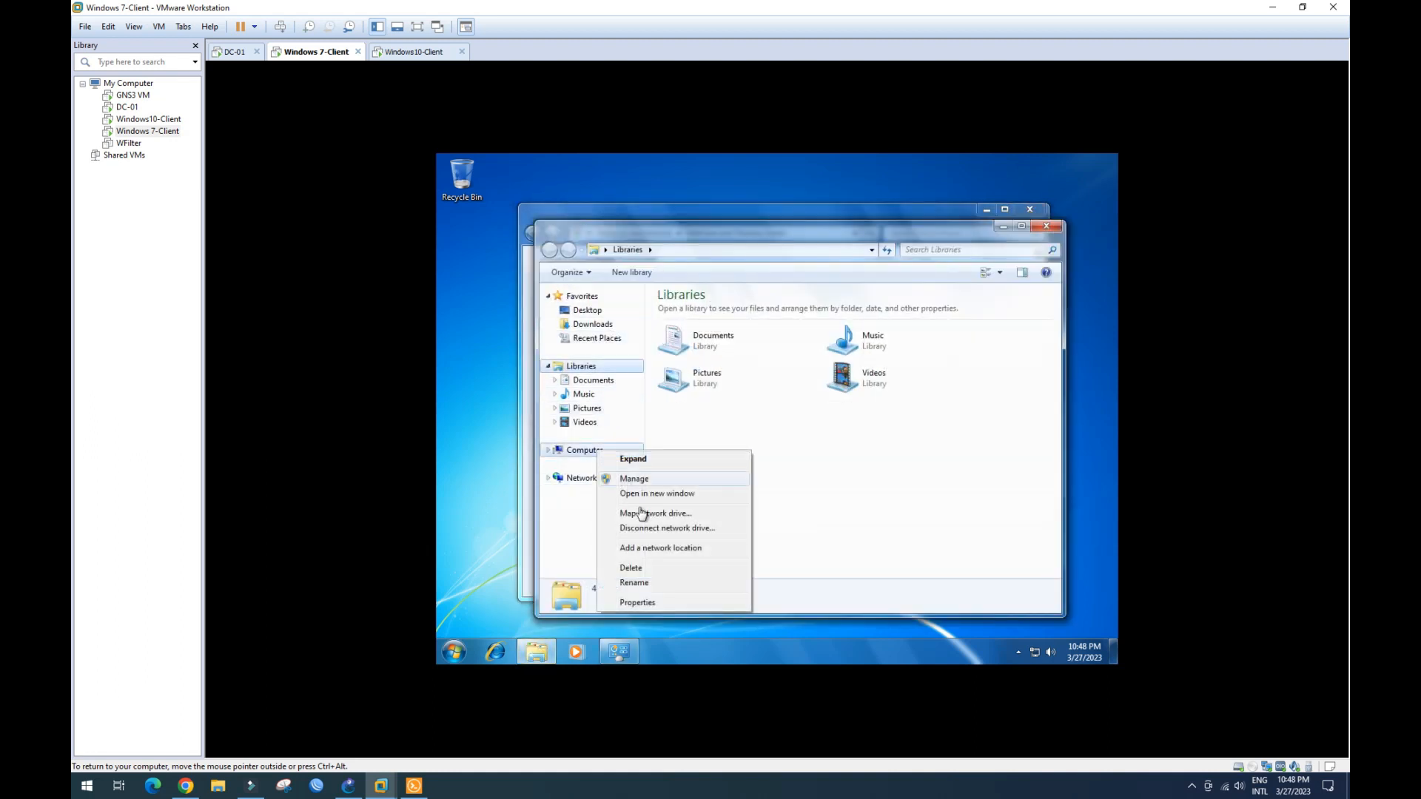
click(655, 603)
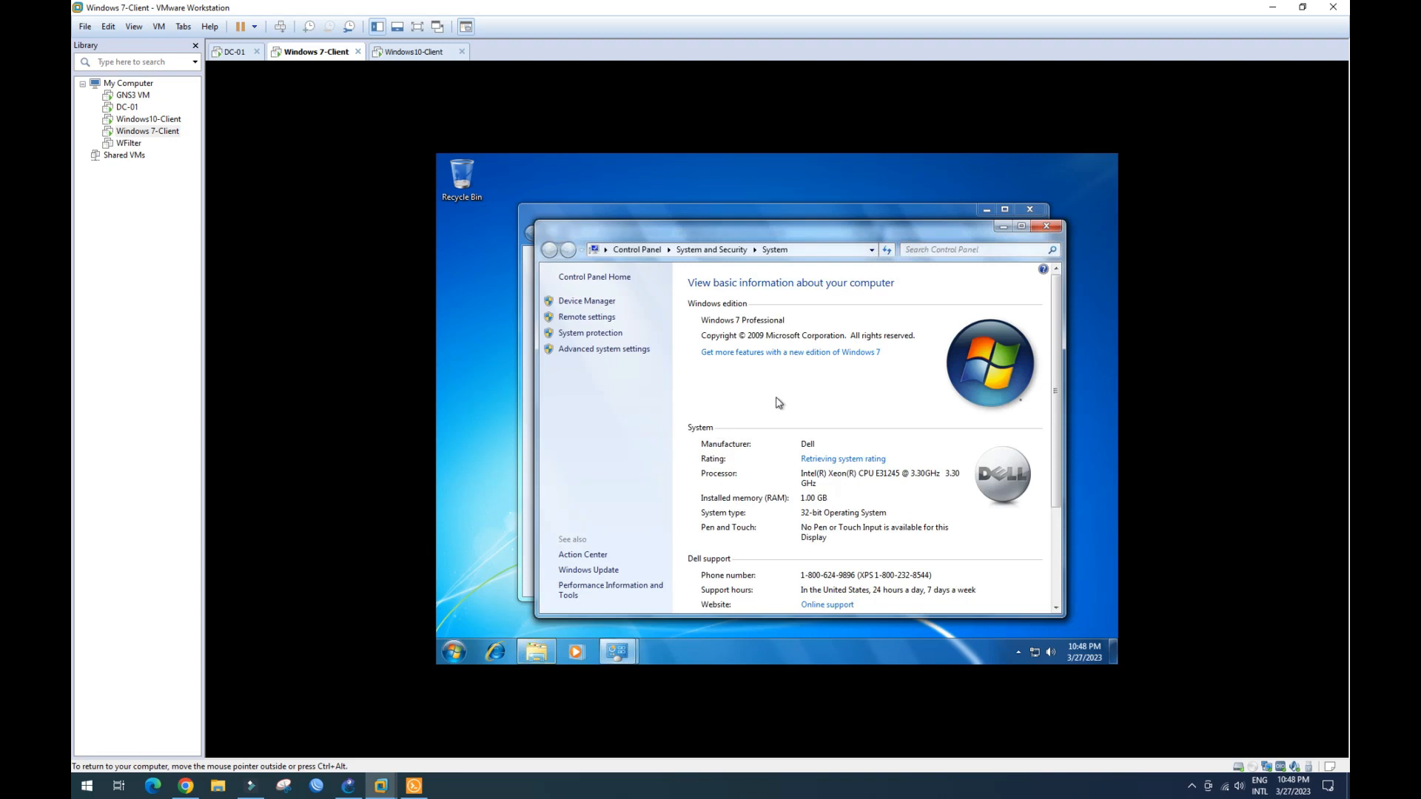
scroll(781, 414, down, 2)
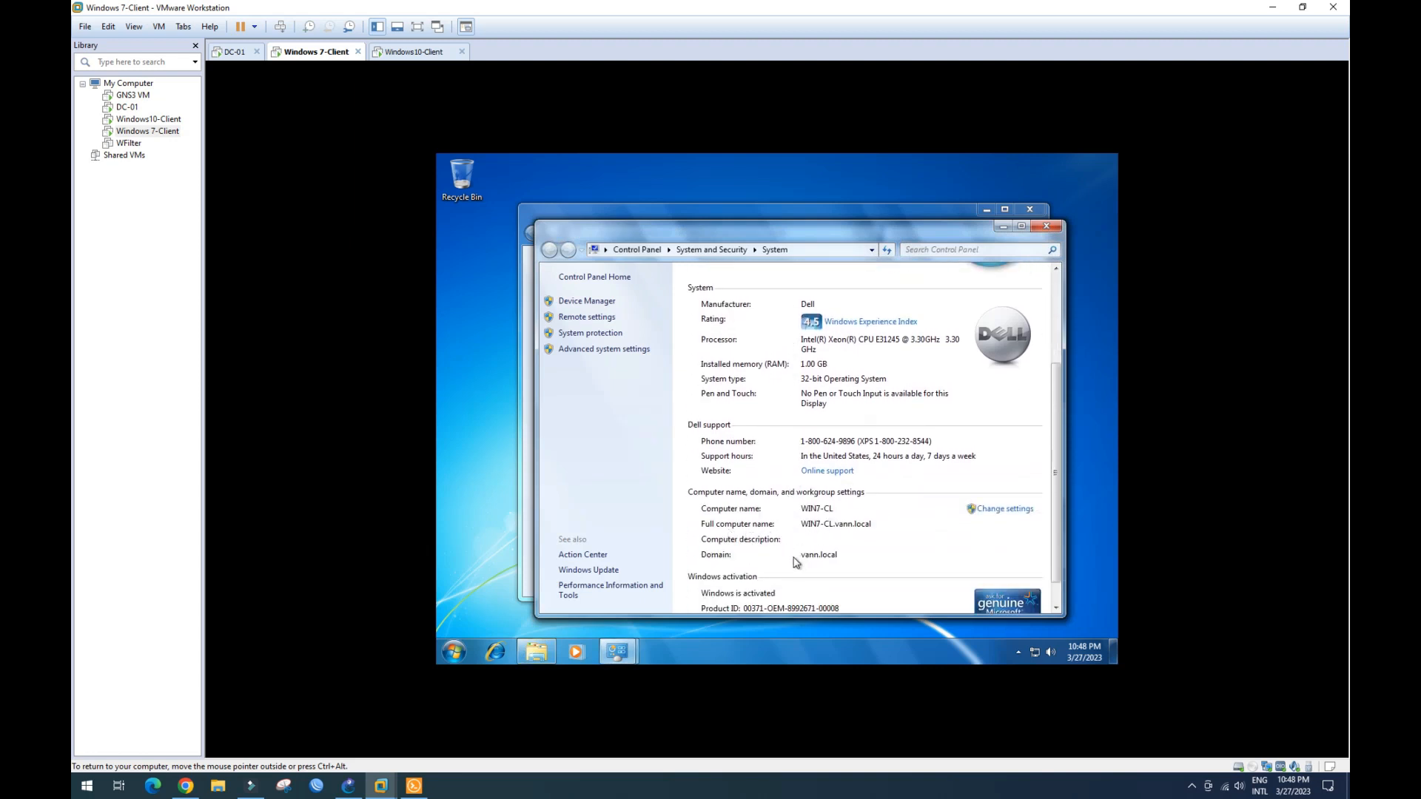
scroll(851, 533, up, 1)
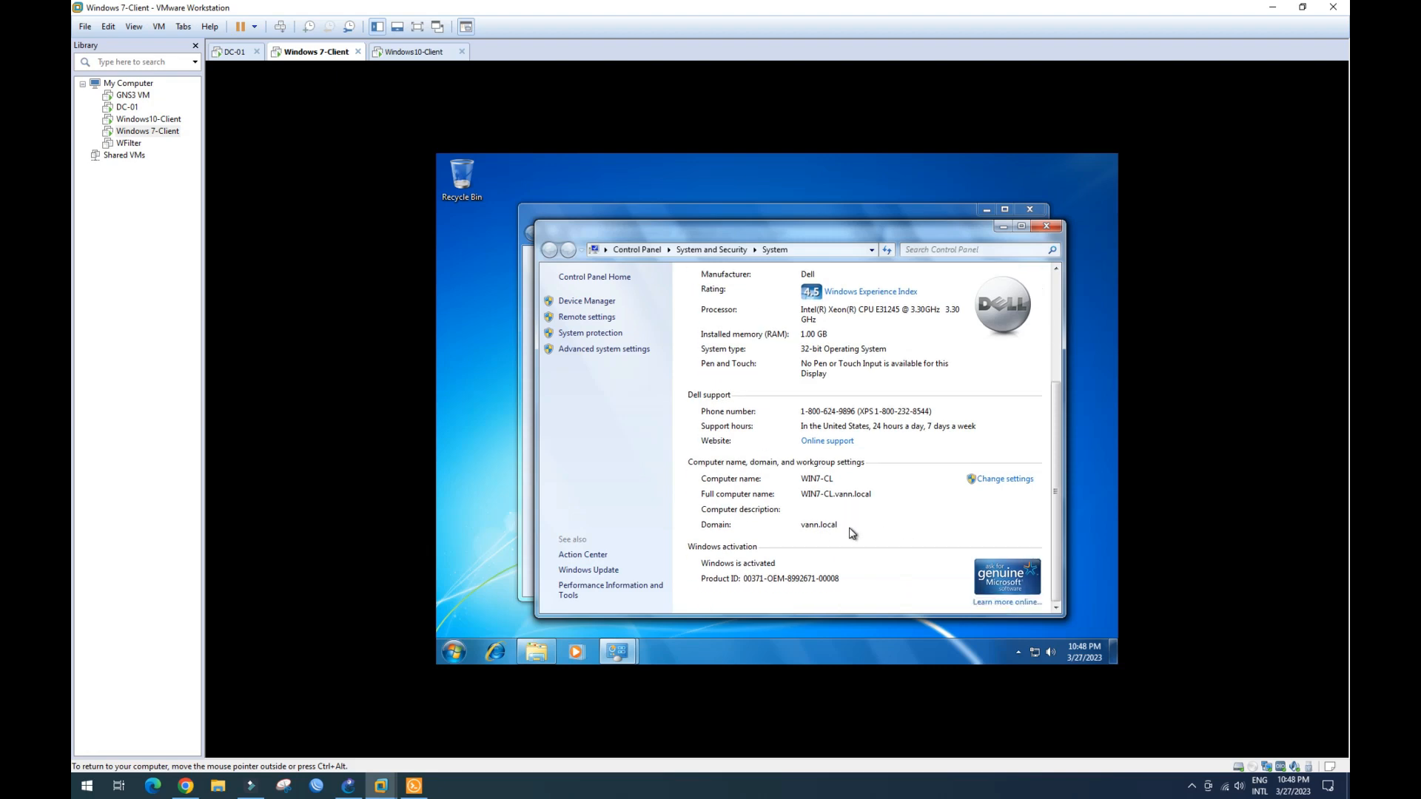
click(1057, 230)
click(1049, 227)
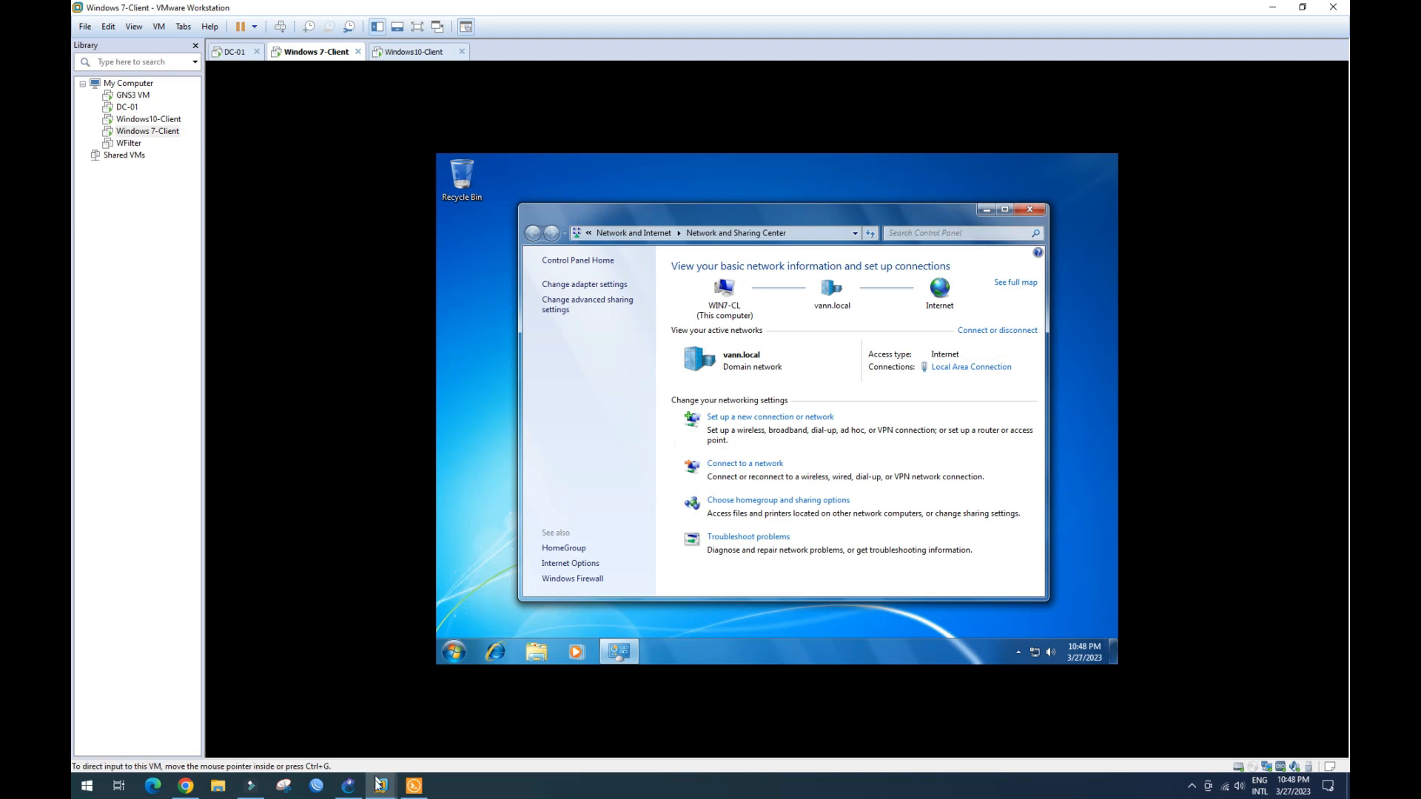
- Switch to Windows10-Client and sign in from the lock screen with the user's password
click(418, 53)
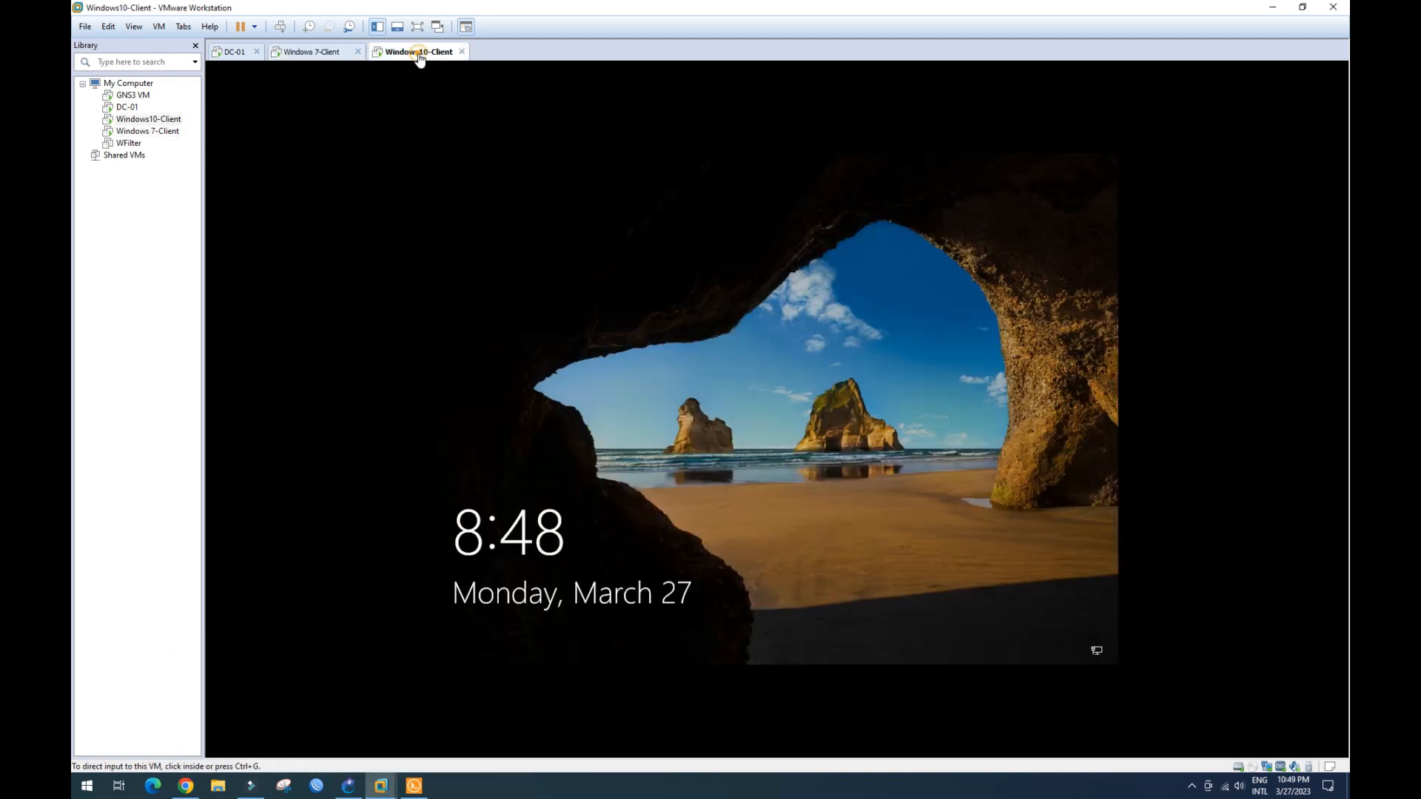
click(752, 408)
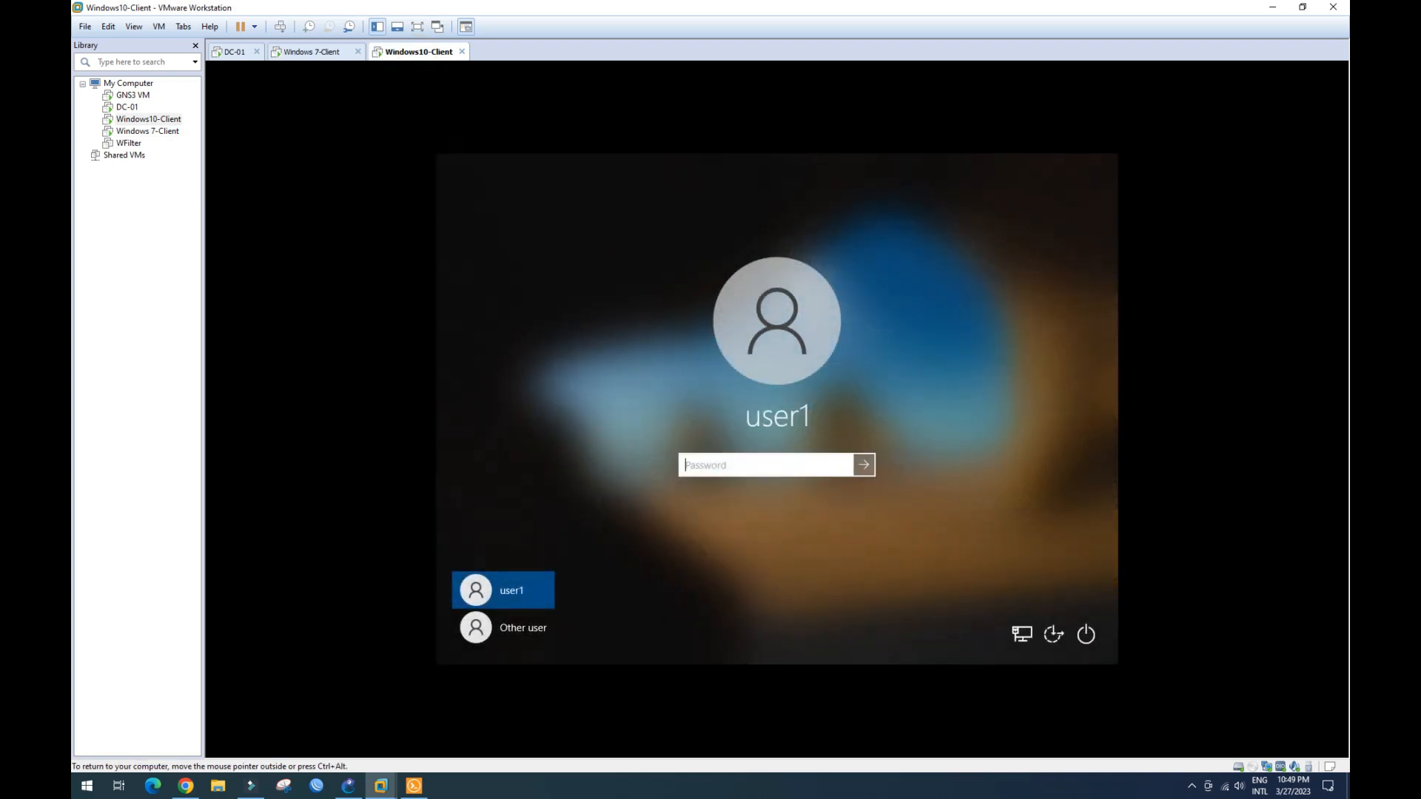
text(••••)
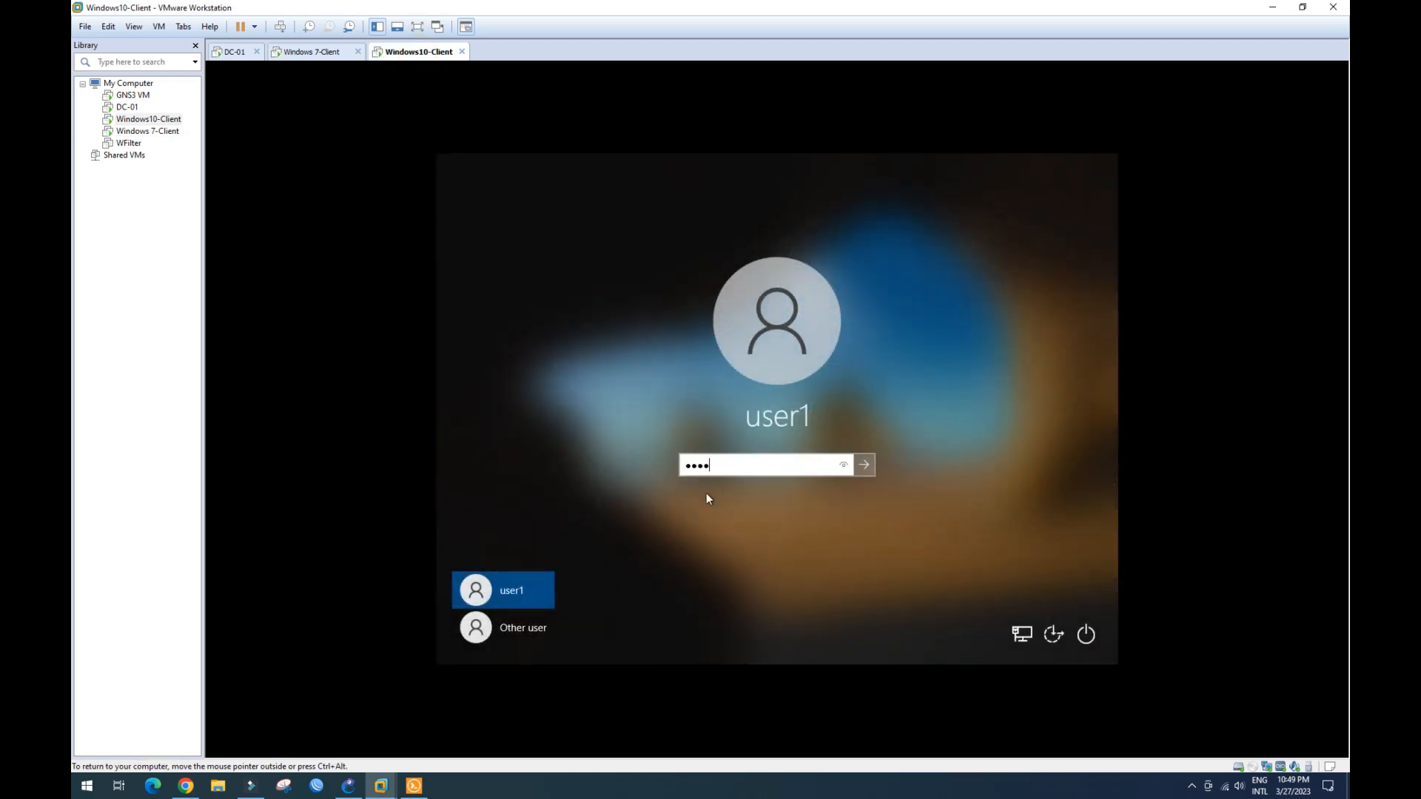
text(•)
key(Caps_Lock)
key(Return)
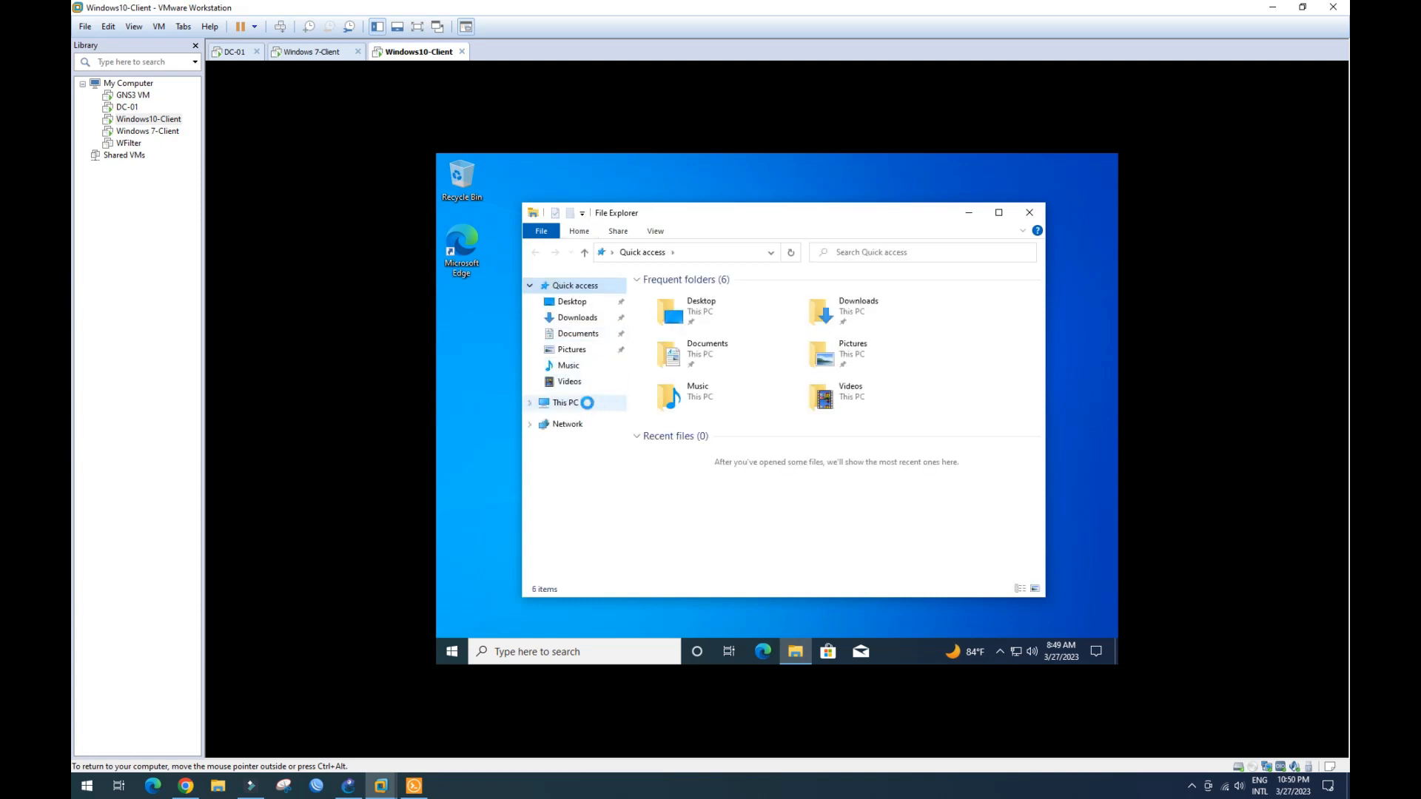
- Open This PC properties and confirm the full device name WIN10-CL.vann.local
right_click(589, 406)
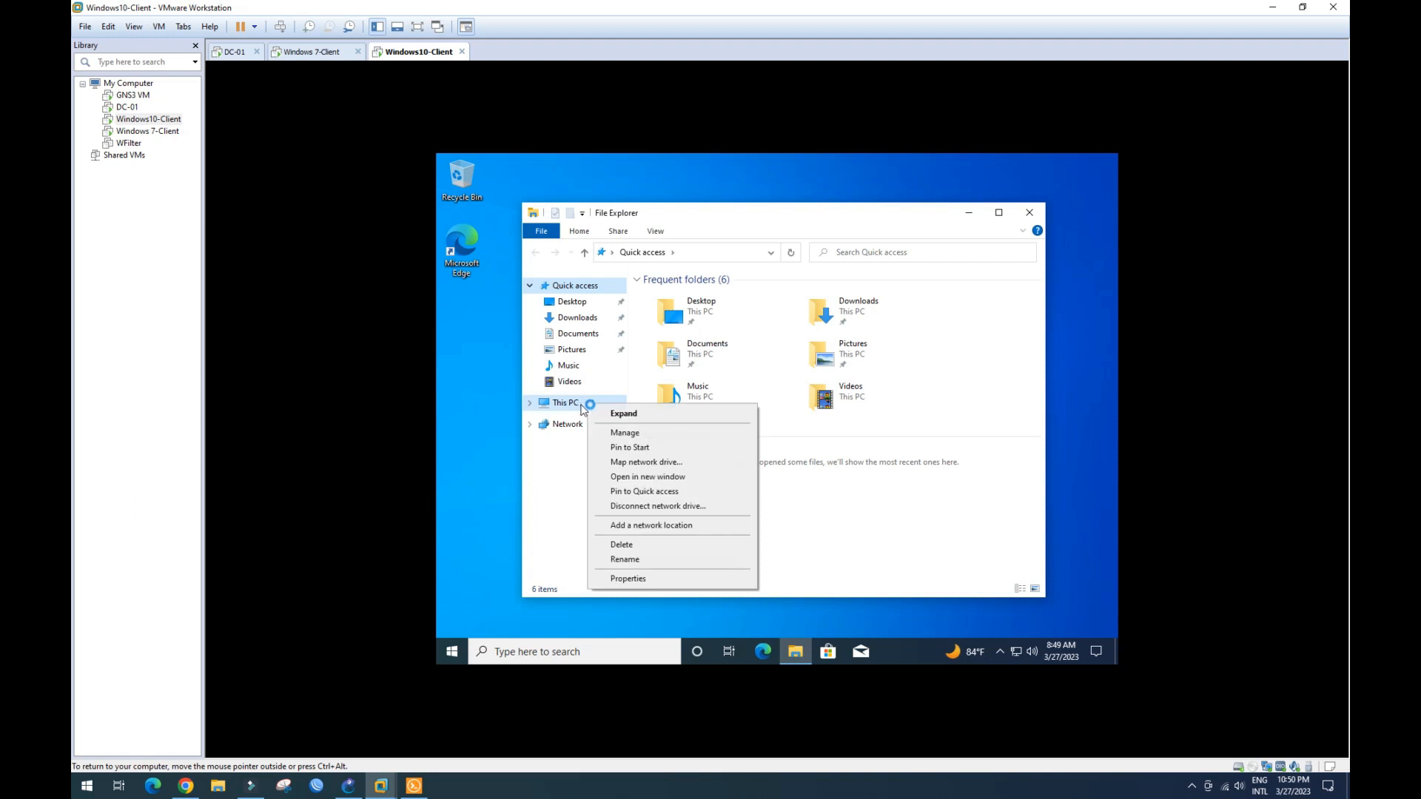
click(629, 578)
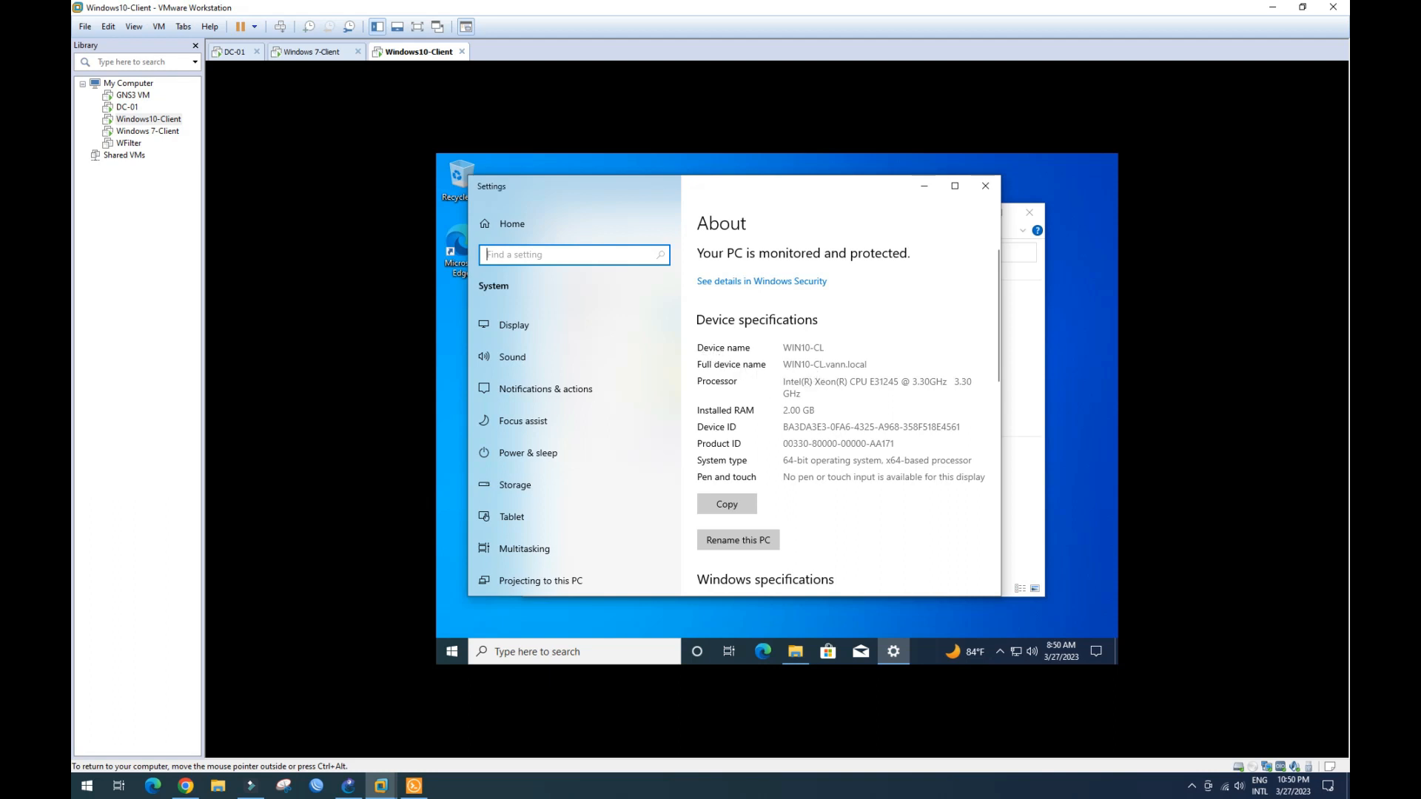
drag(783, 364, 868, 364)
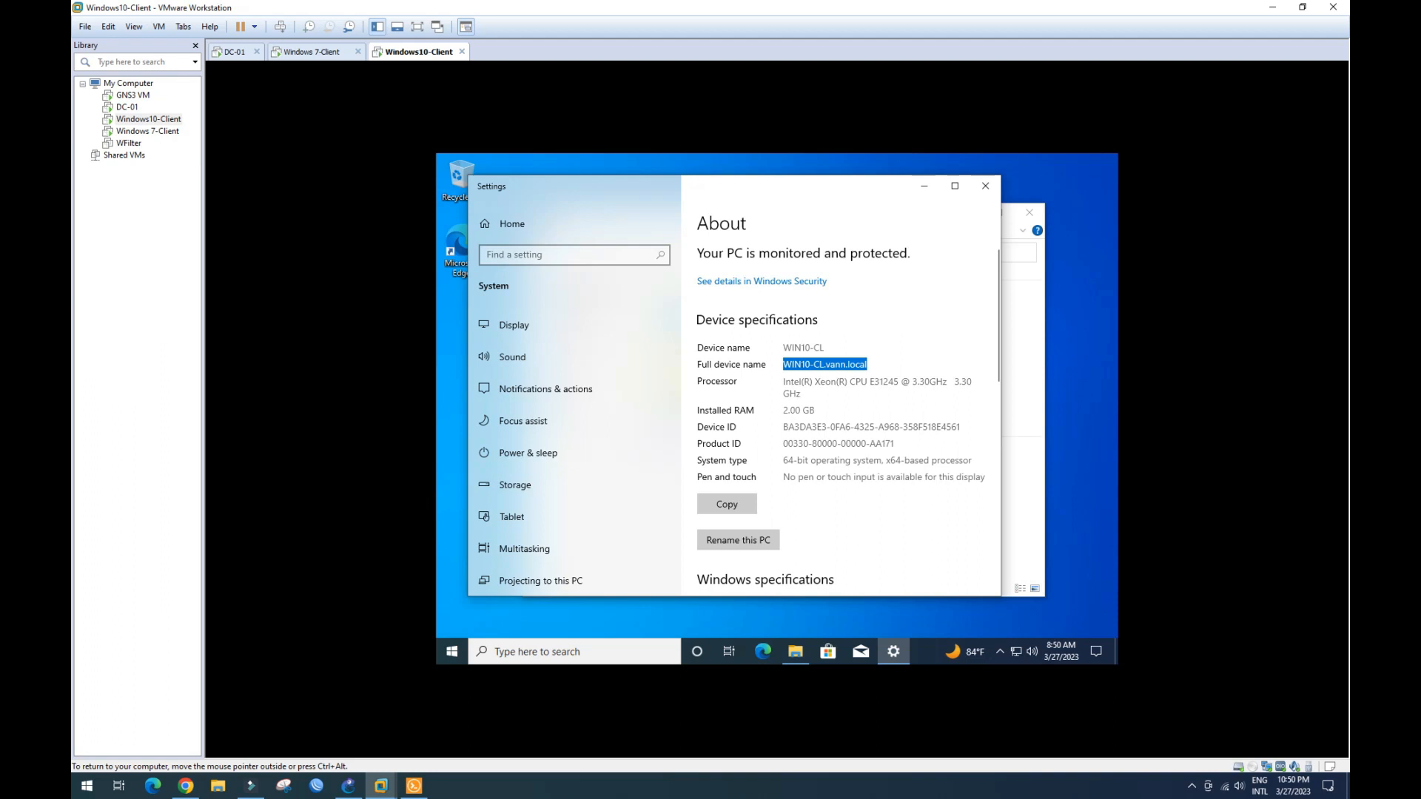
scroll(779, 404, down, 3)
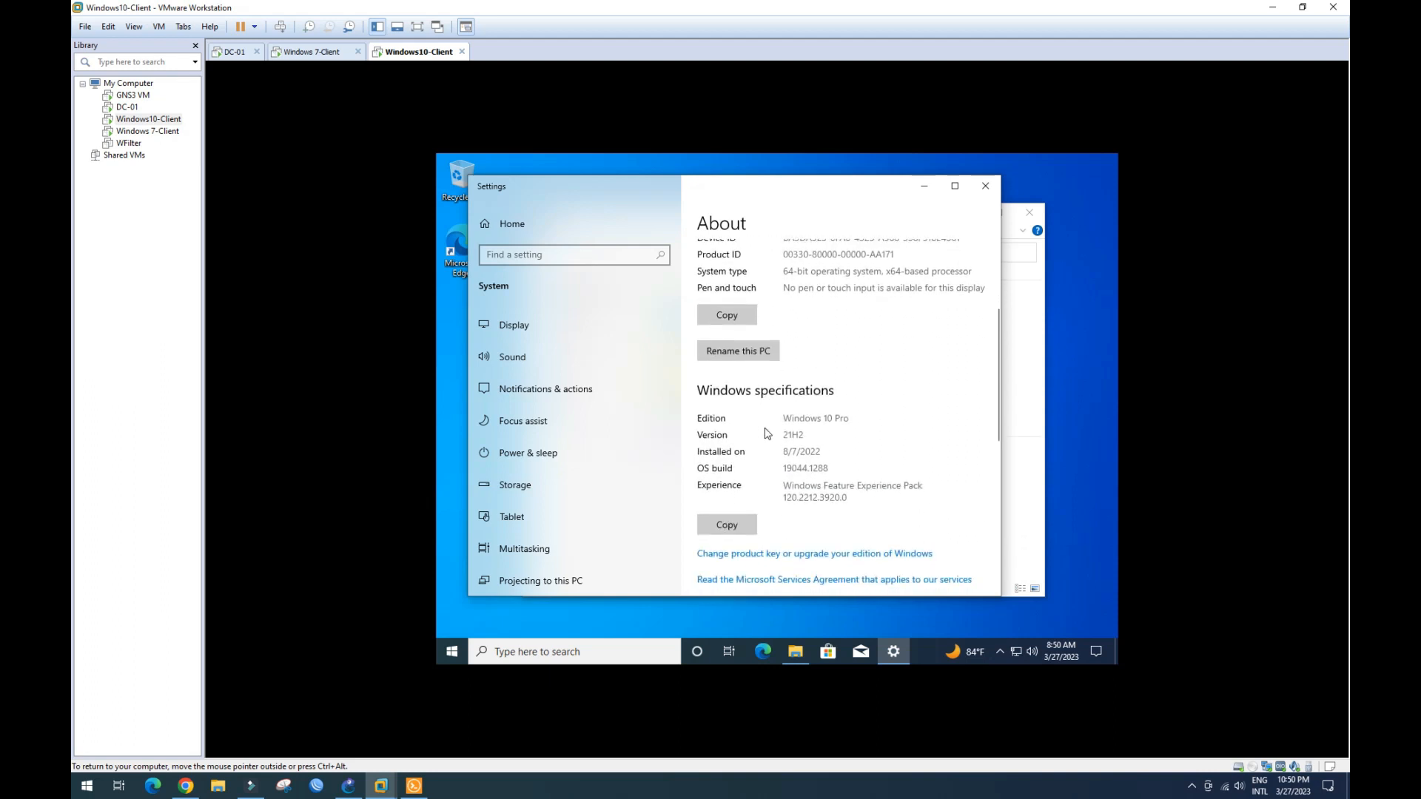
scroll(767, 434, down, 2)
scroll(766, 435, down, 3)
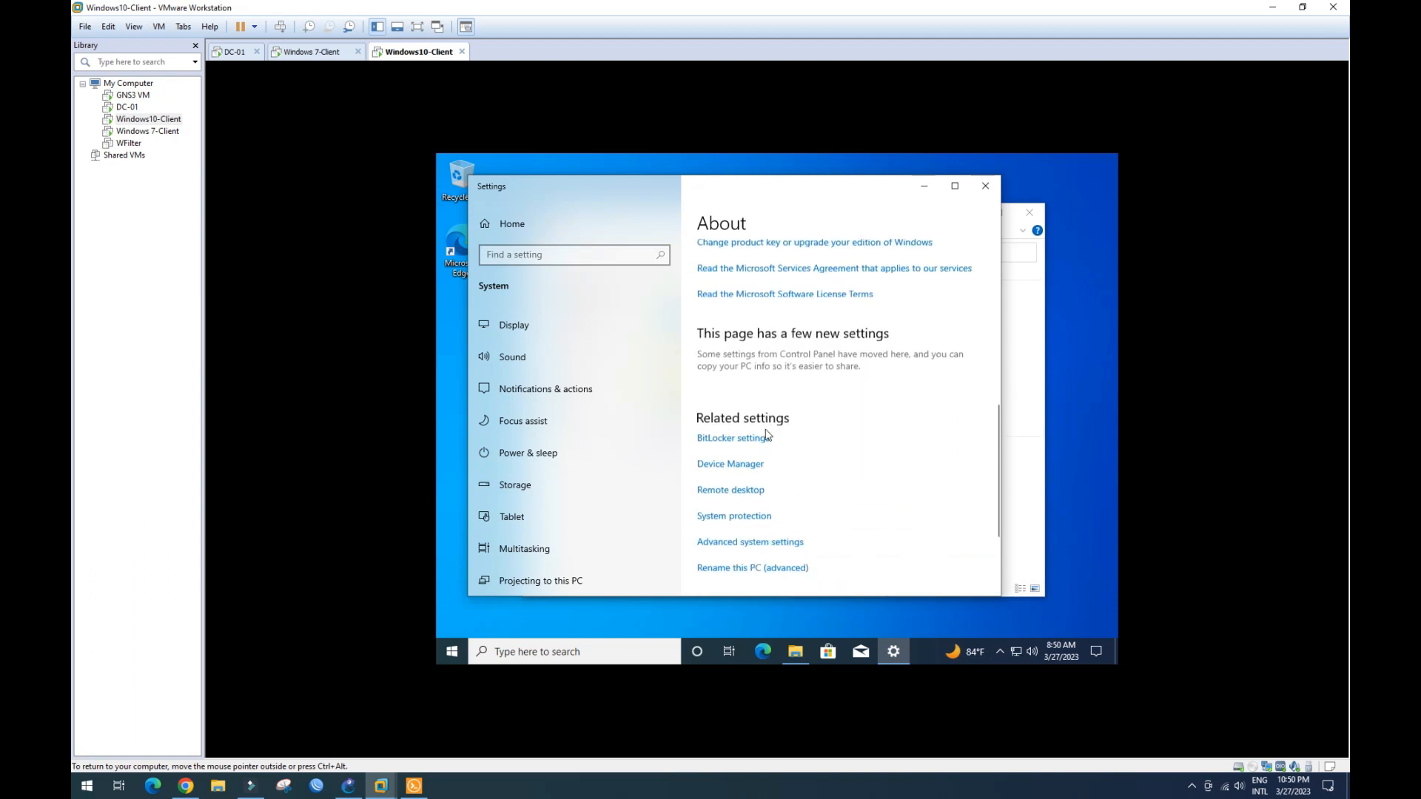
scroll(766, 434, down, 1)
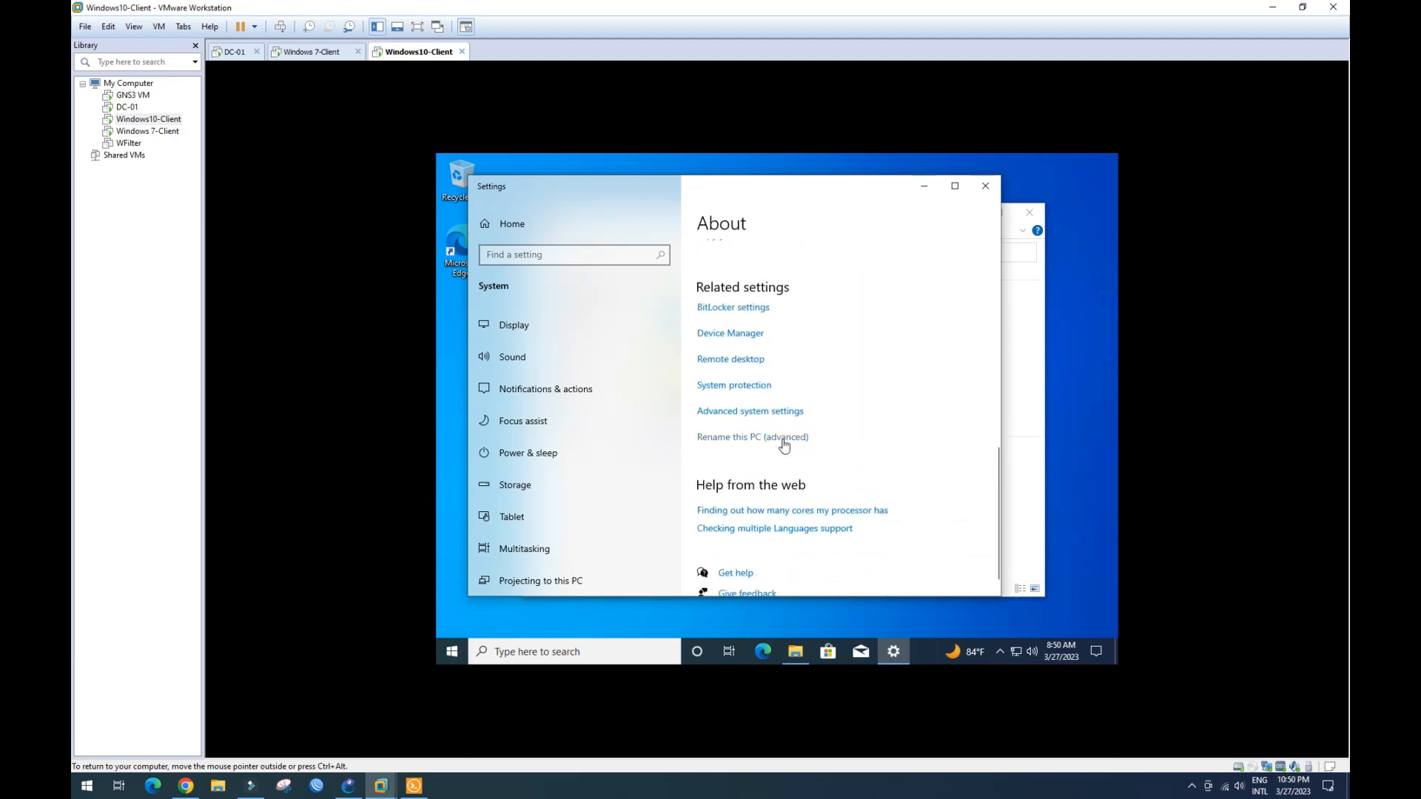
- Try Rename this PC (advanced), decline the UAC prompt, then close Settings and File Explorer
click(784, 439)
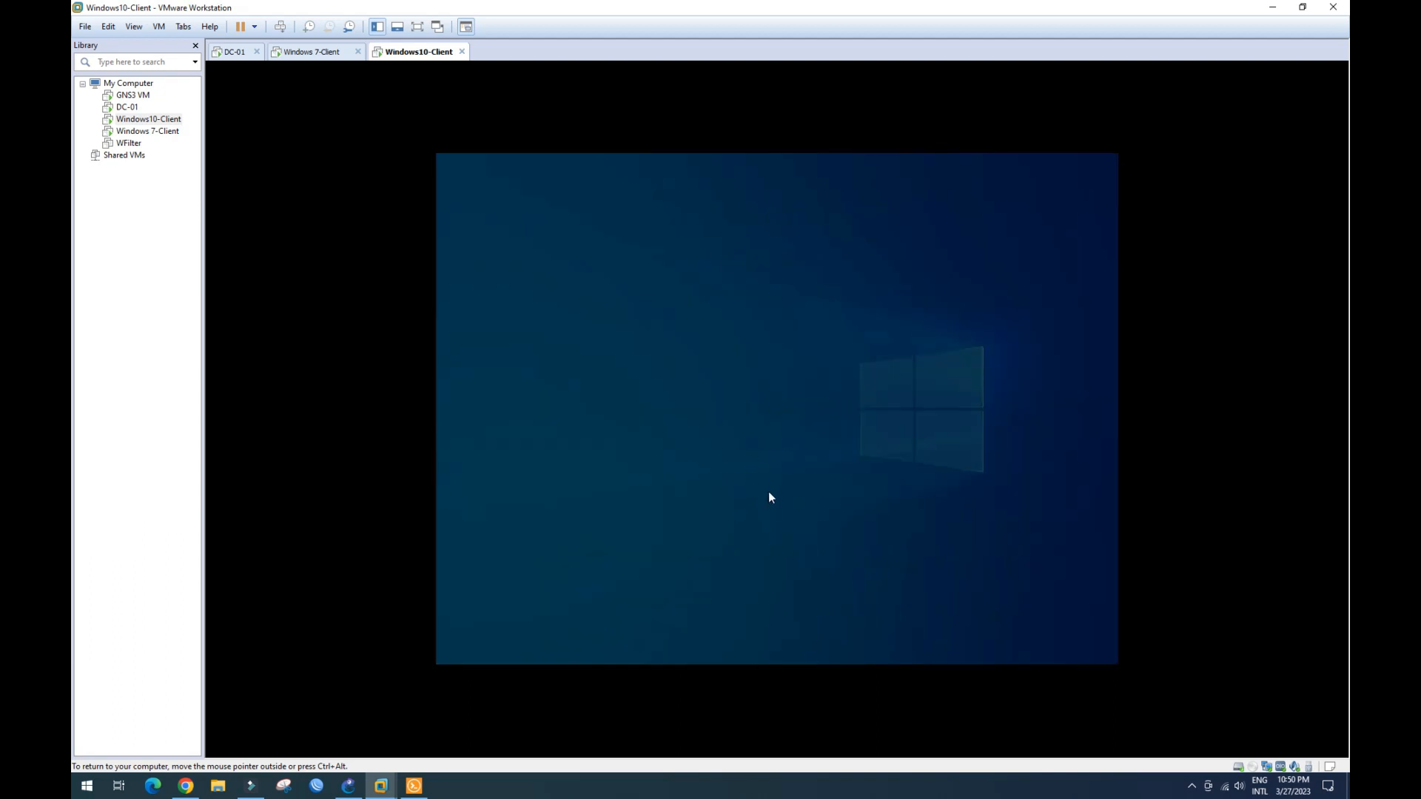
click(866, 584)
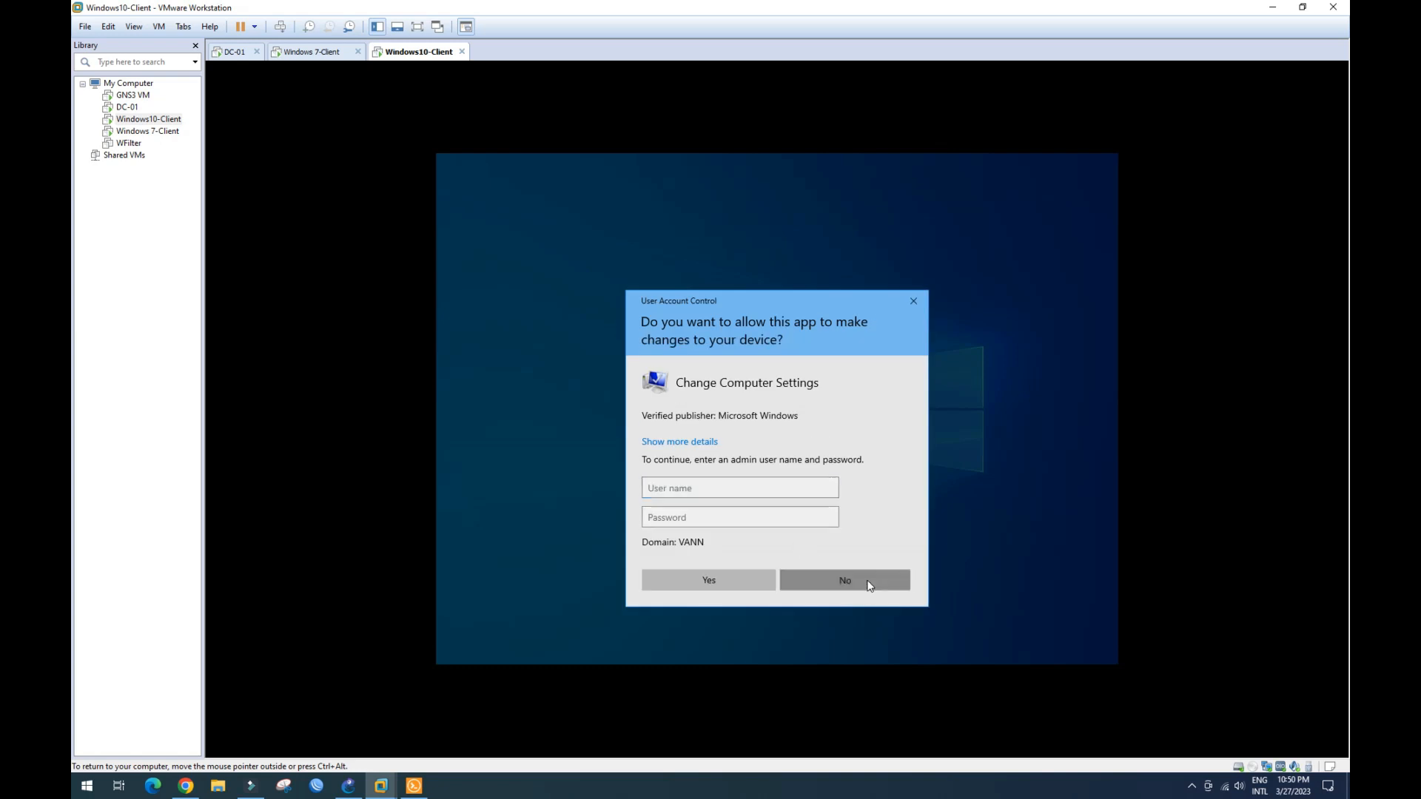
scroll(793, 458, up, 6)
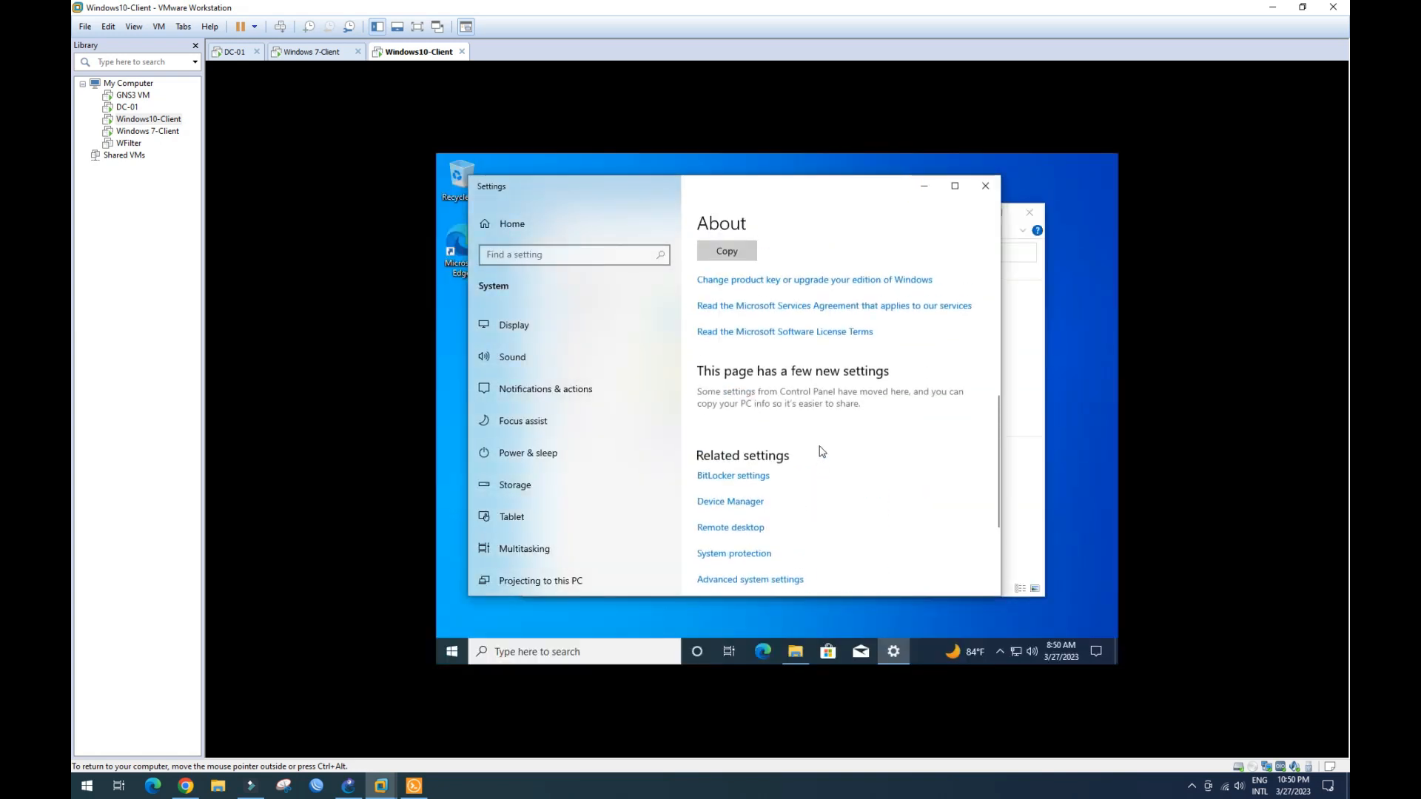
scroll(821, 444, up, 1)
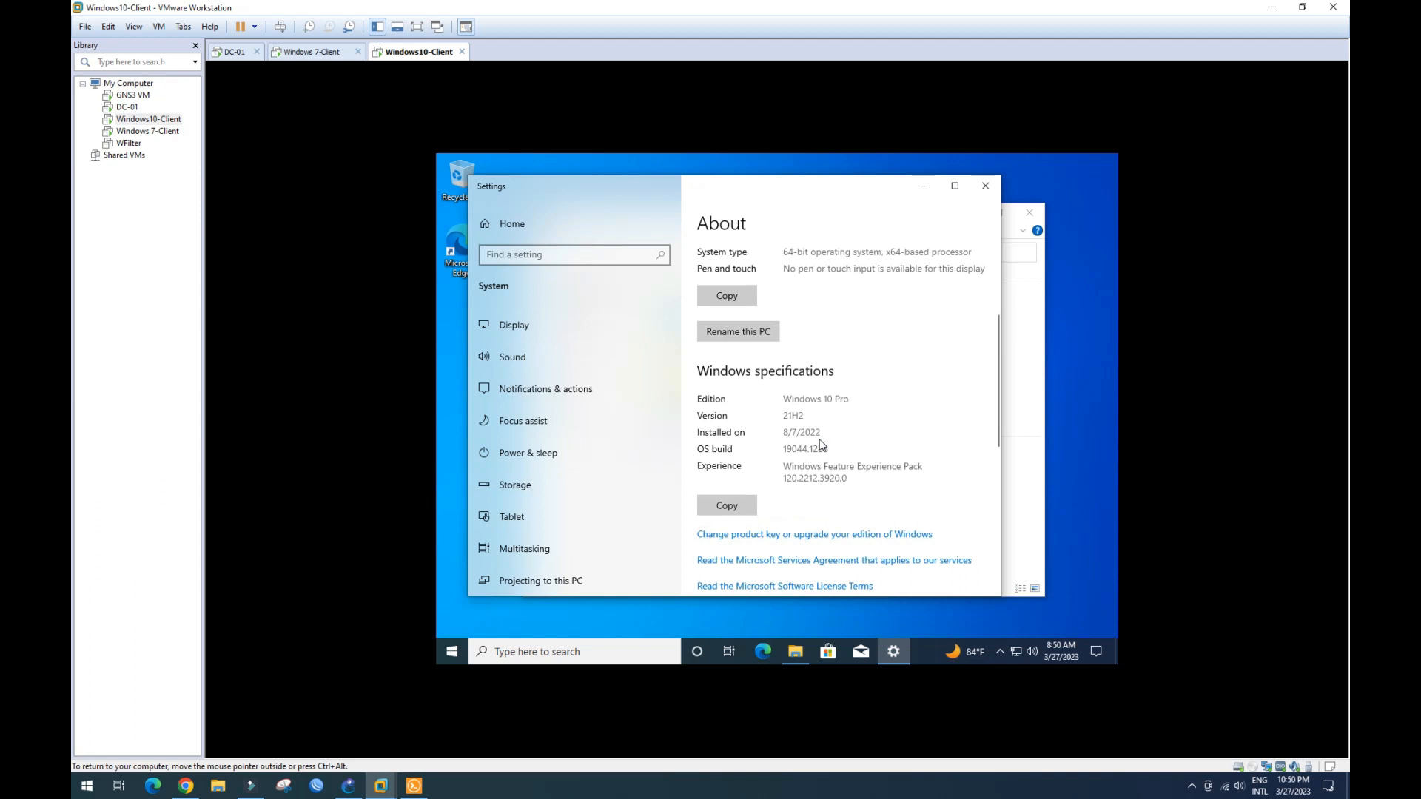
scroll(822, 446, up, 4)
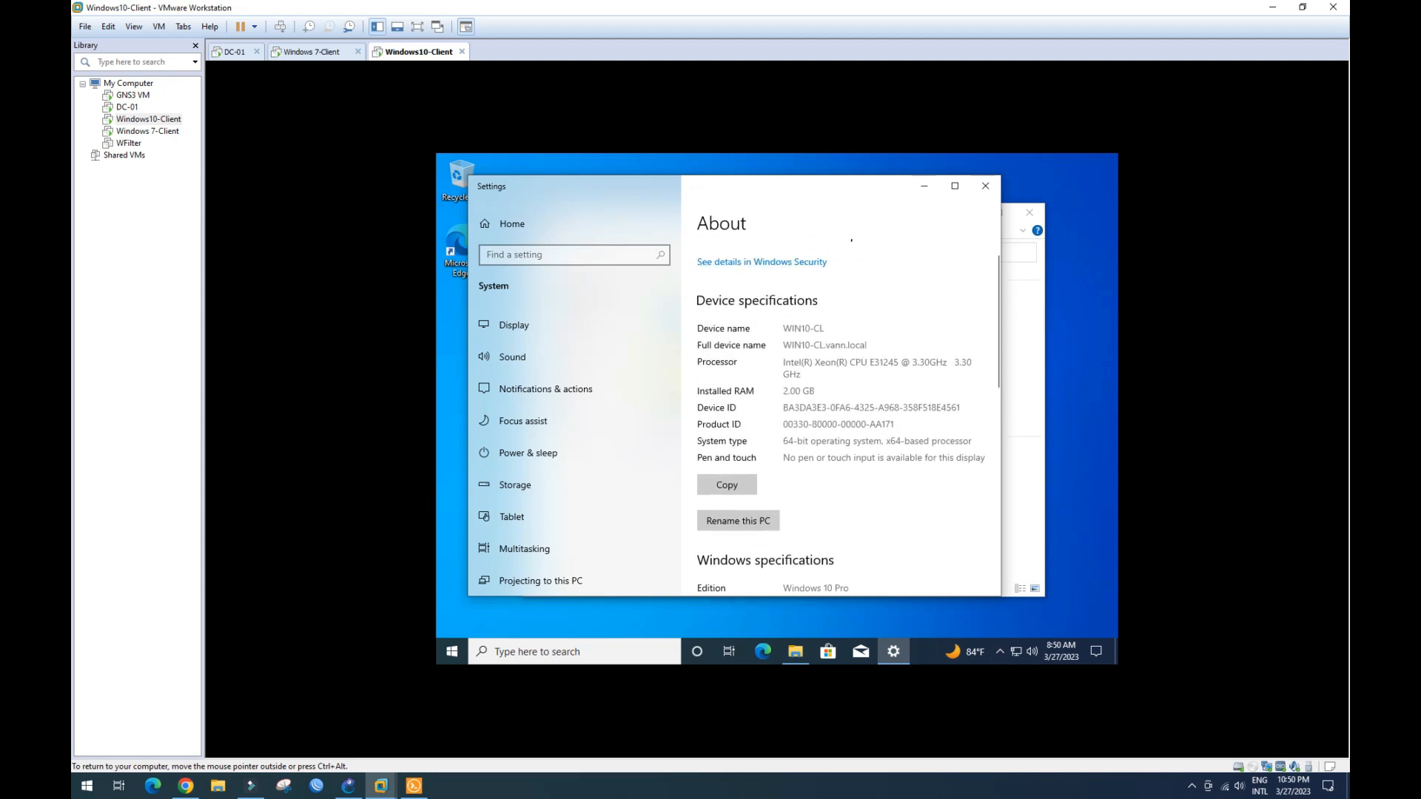
scroll(835, 402, up, 1)
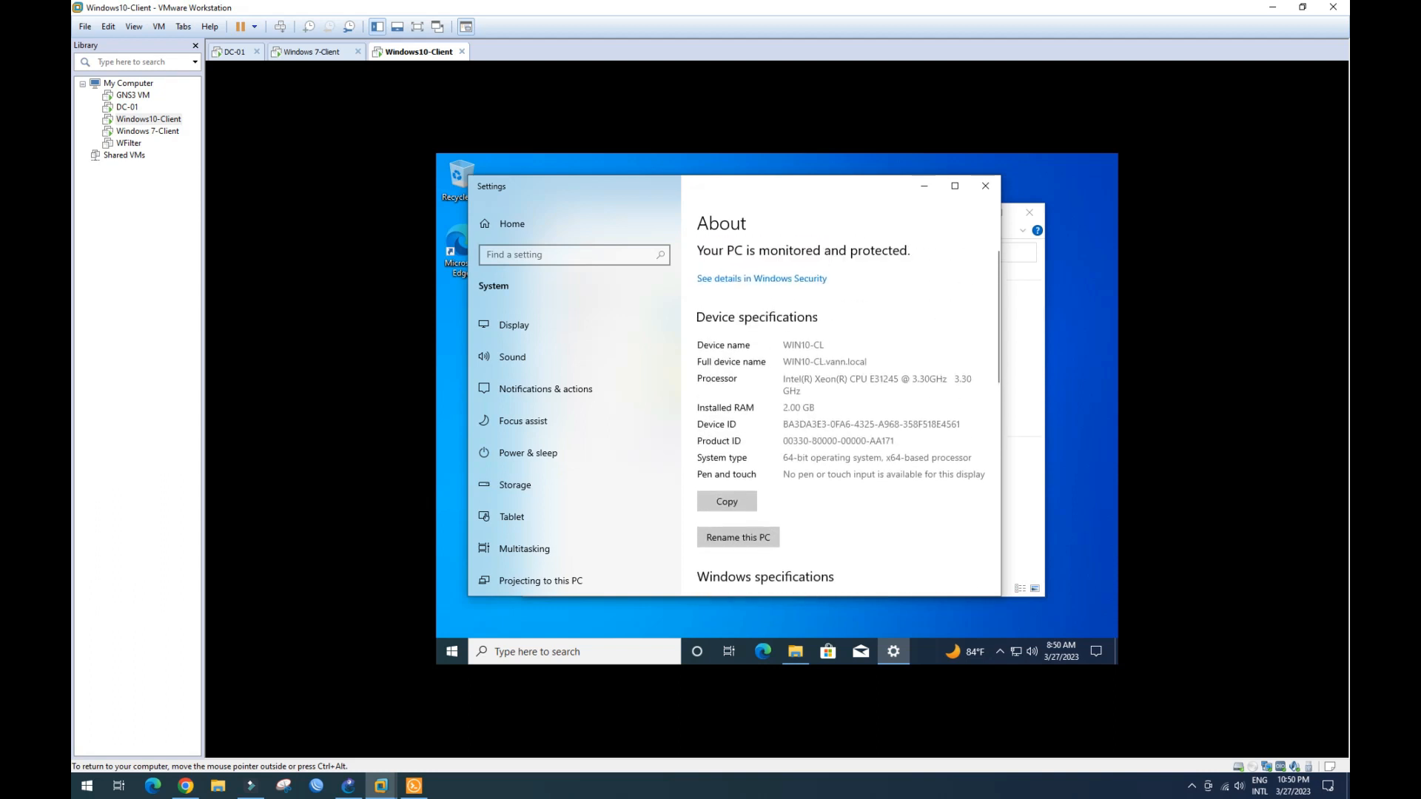
click(985, 187)
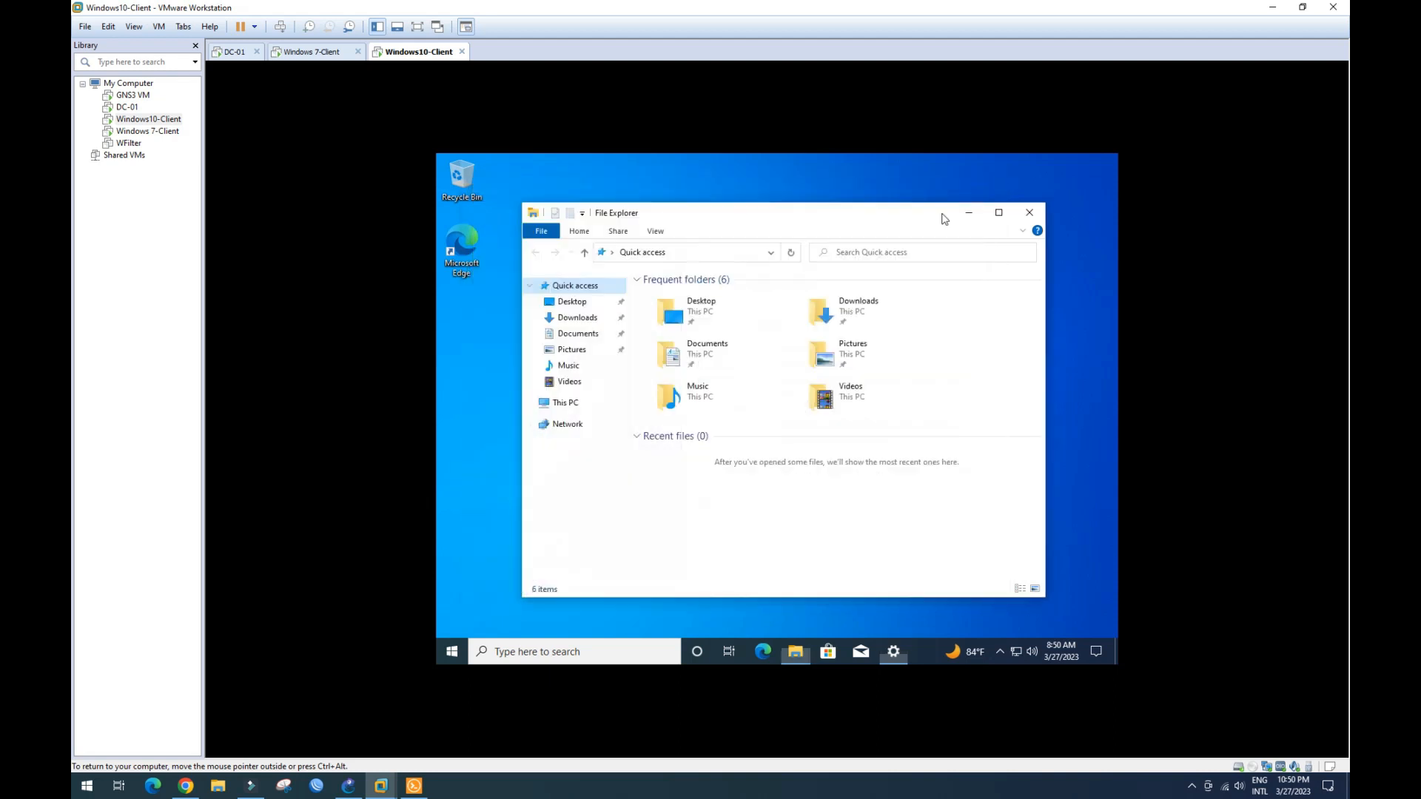
click(1030, 213)
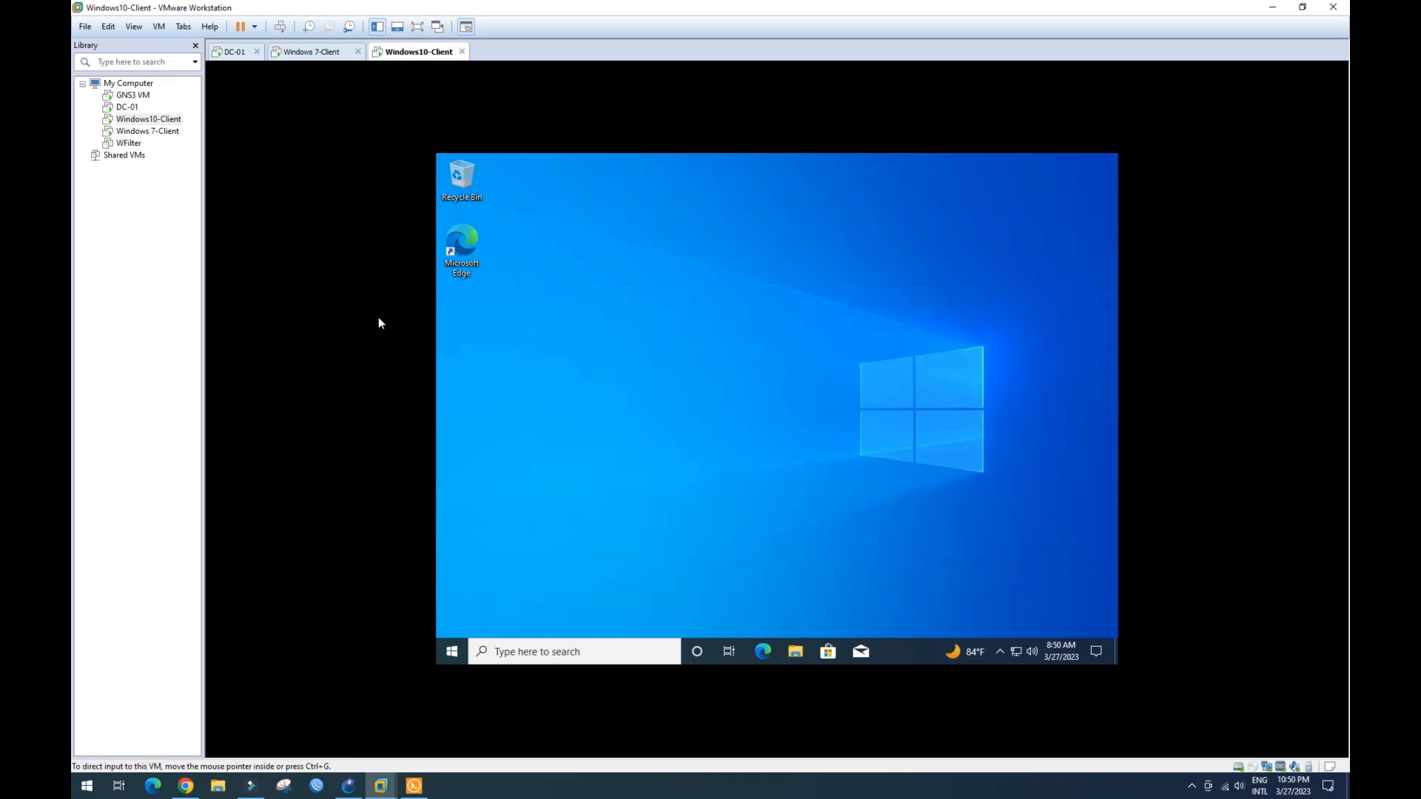
click(234, 52)
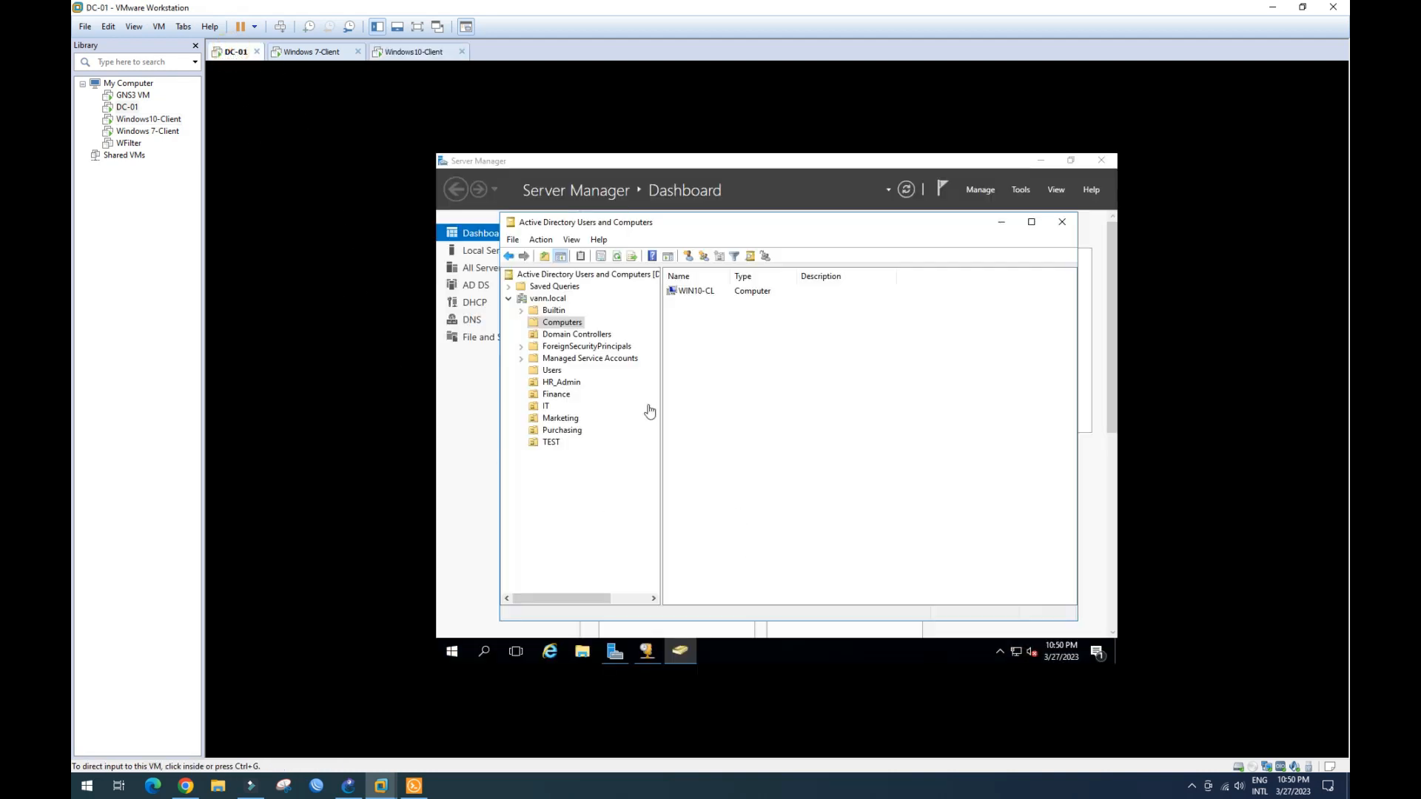
right_click(715, 329)
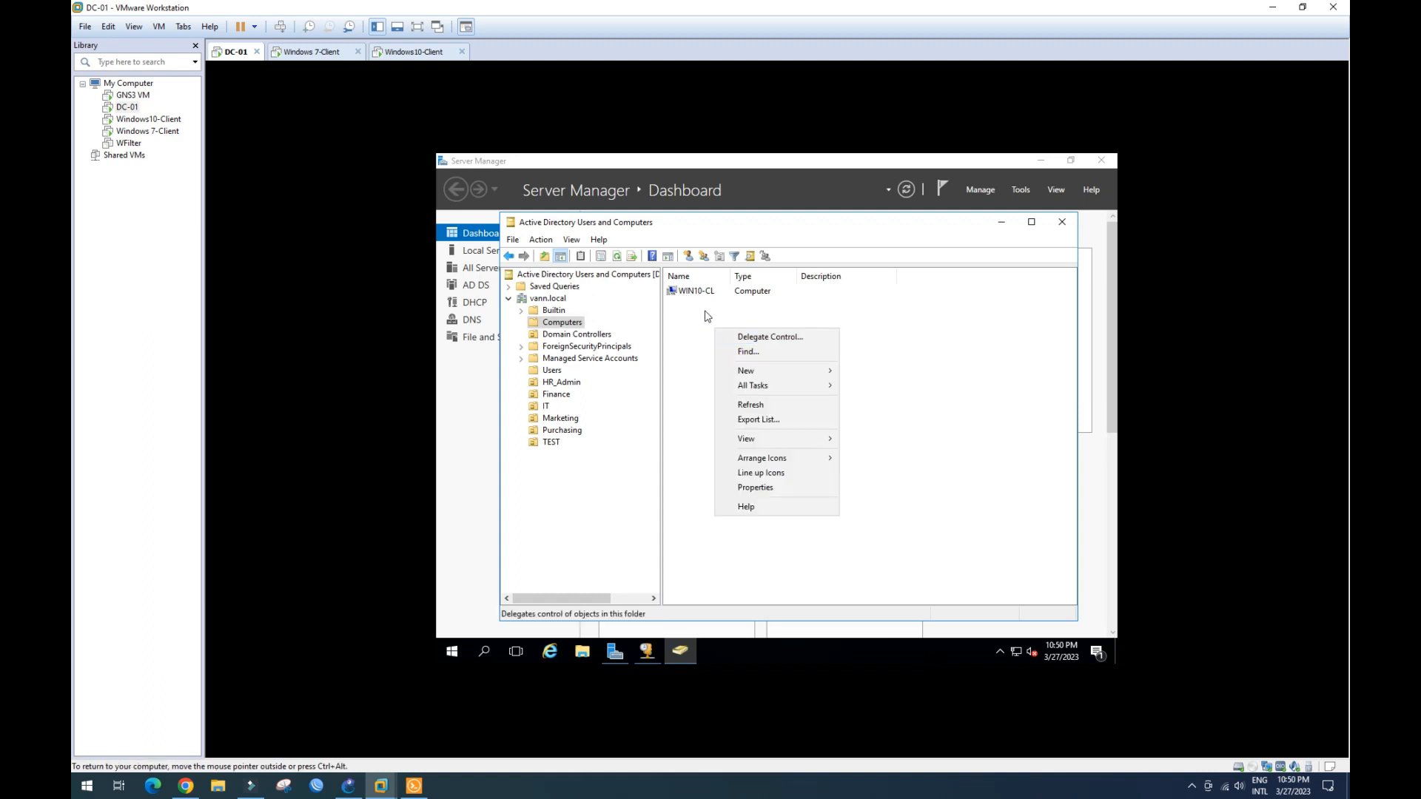
click(751, 405)
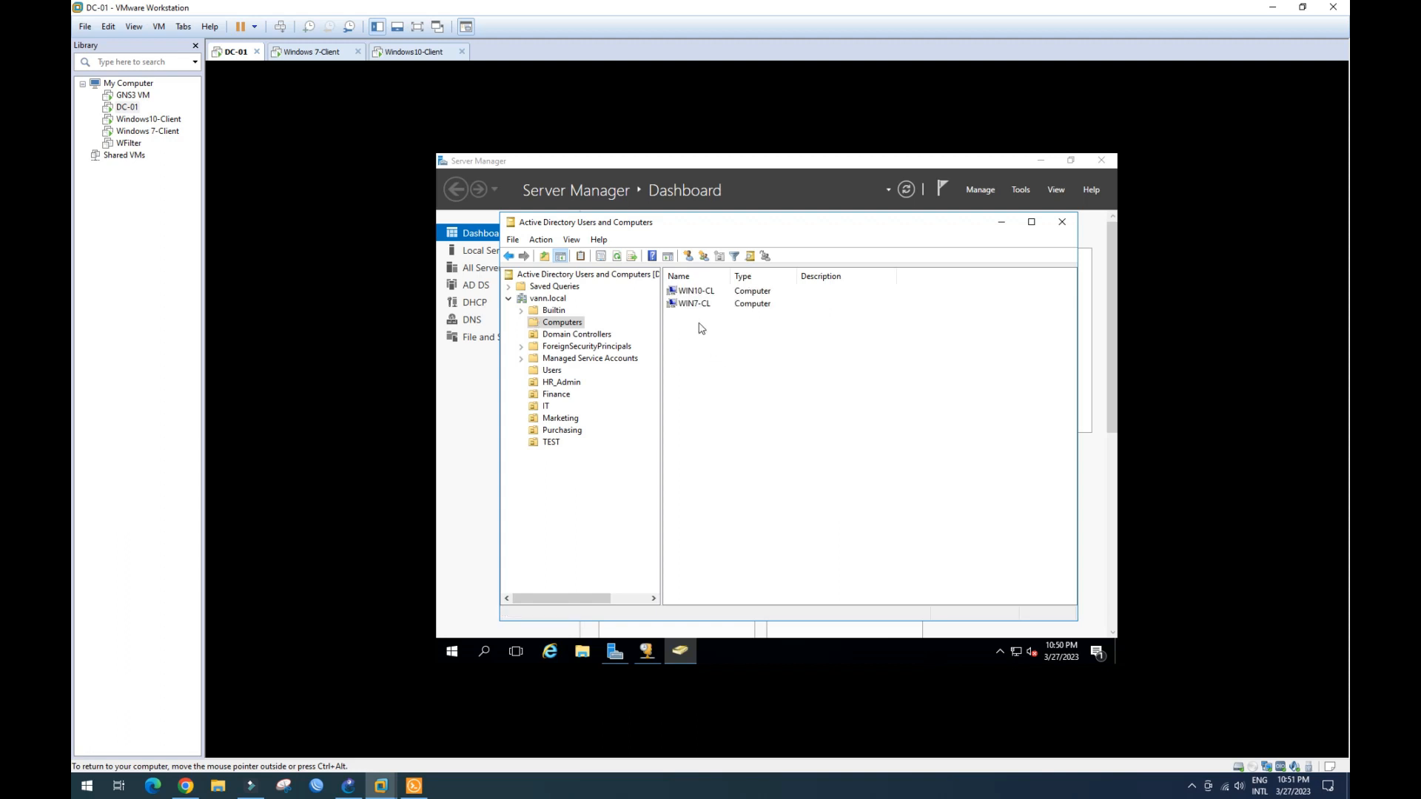
click(708, 305)
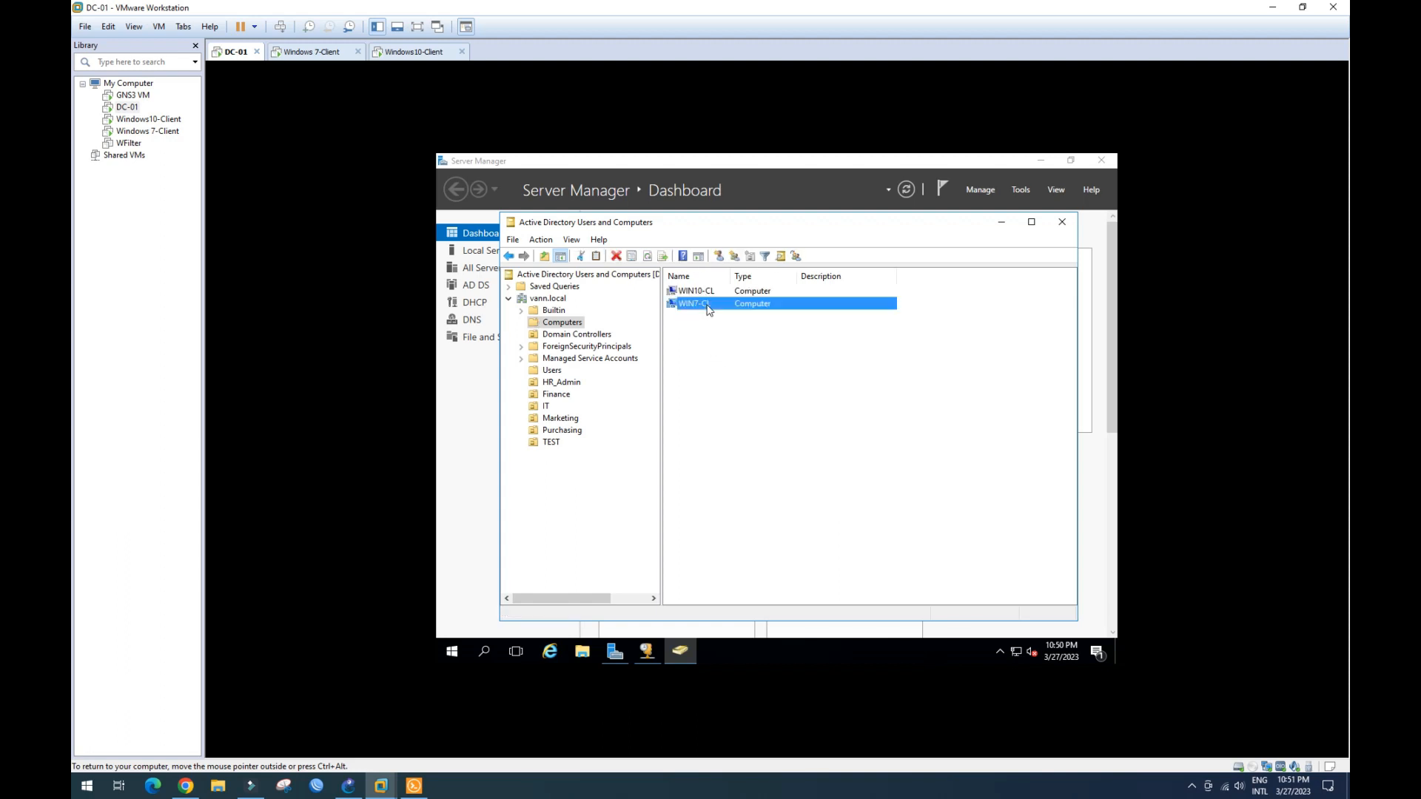
click(709, 294)
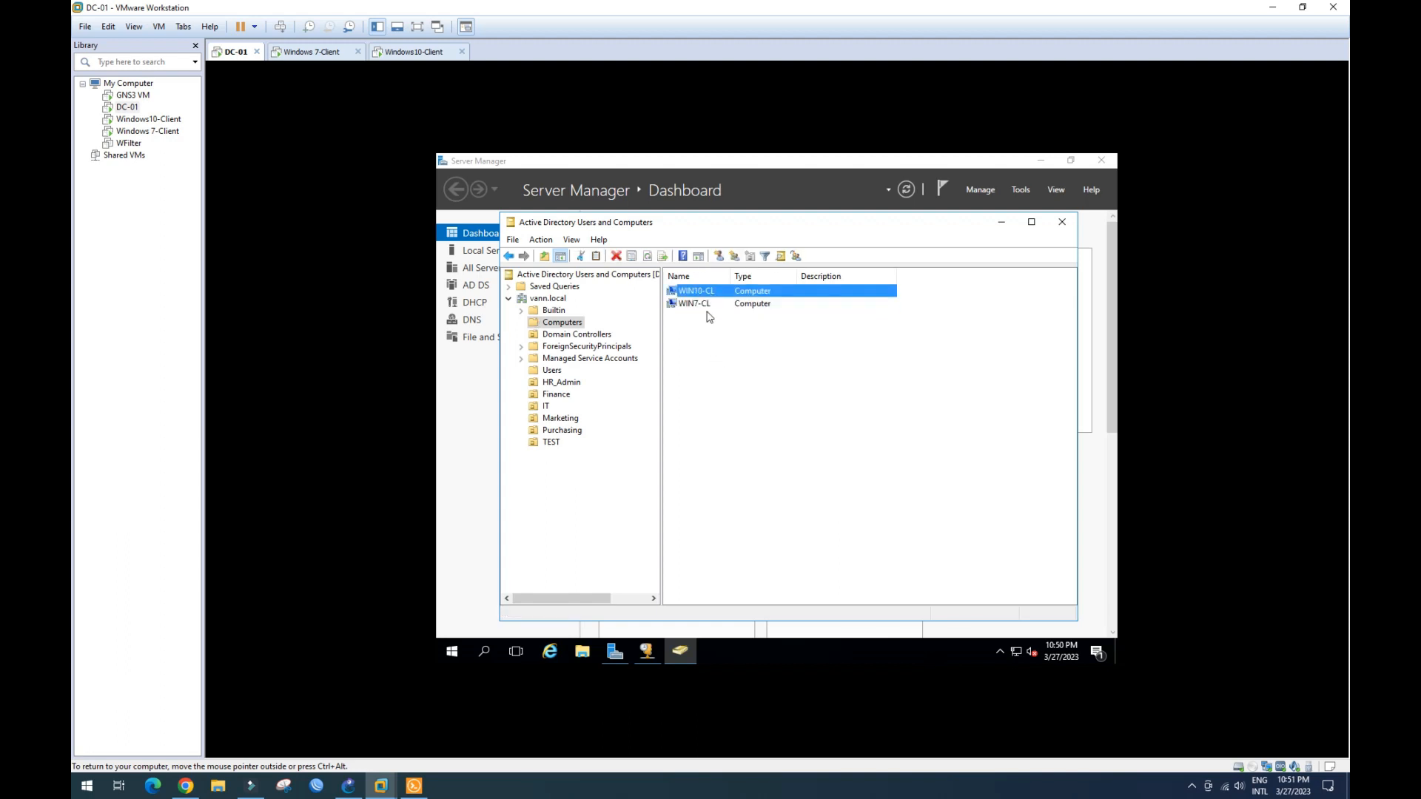
click(708, 305)
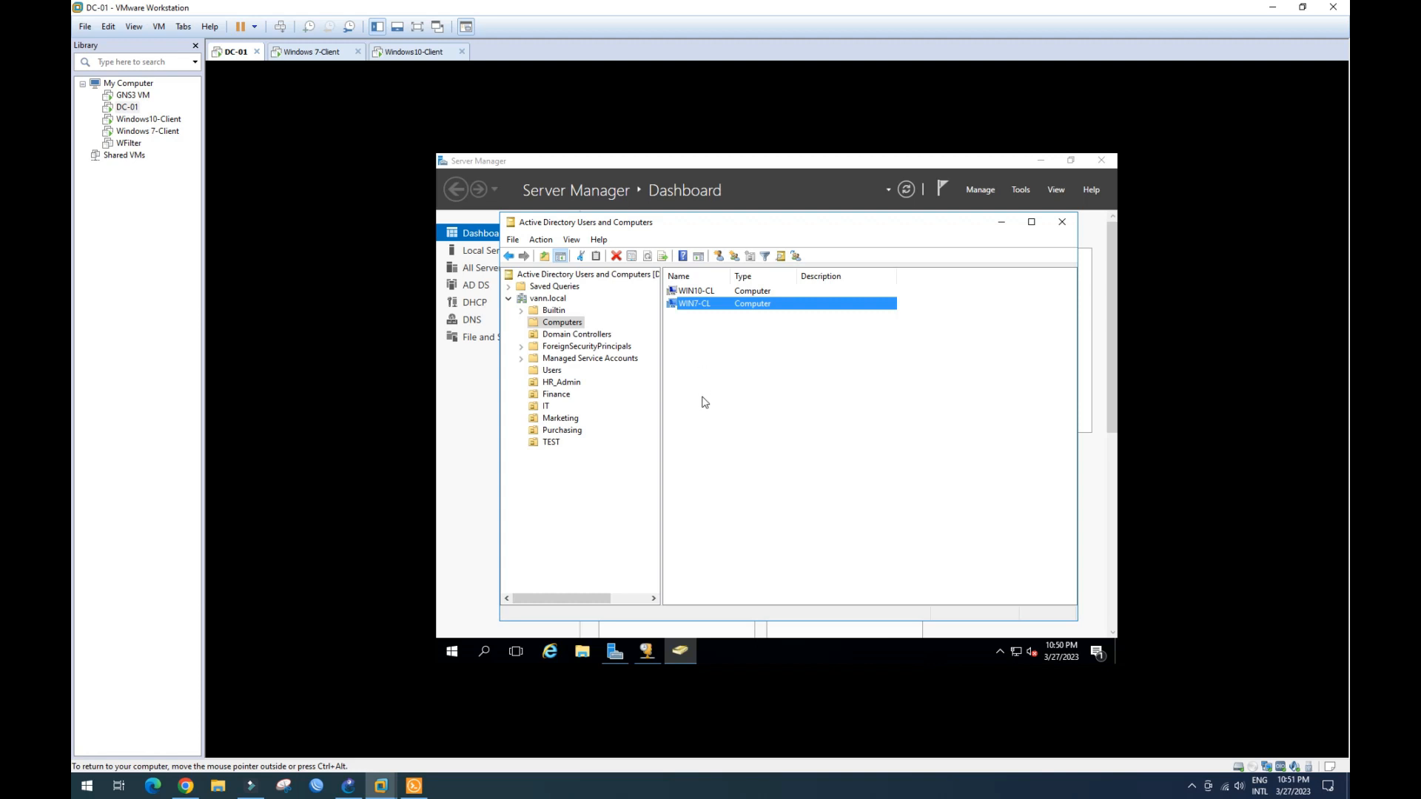
- Browse the HR_Admin, IT and Finance OUs in ADUC, ending on HR_Admin showing user1
click(559, 384)
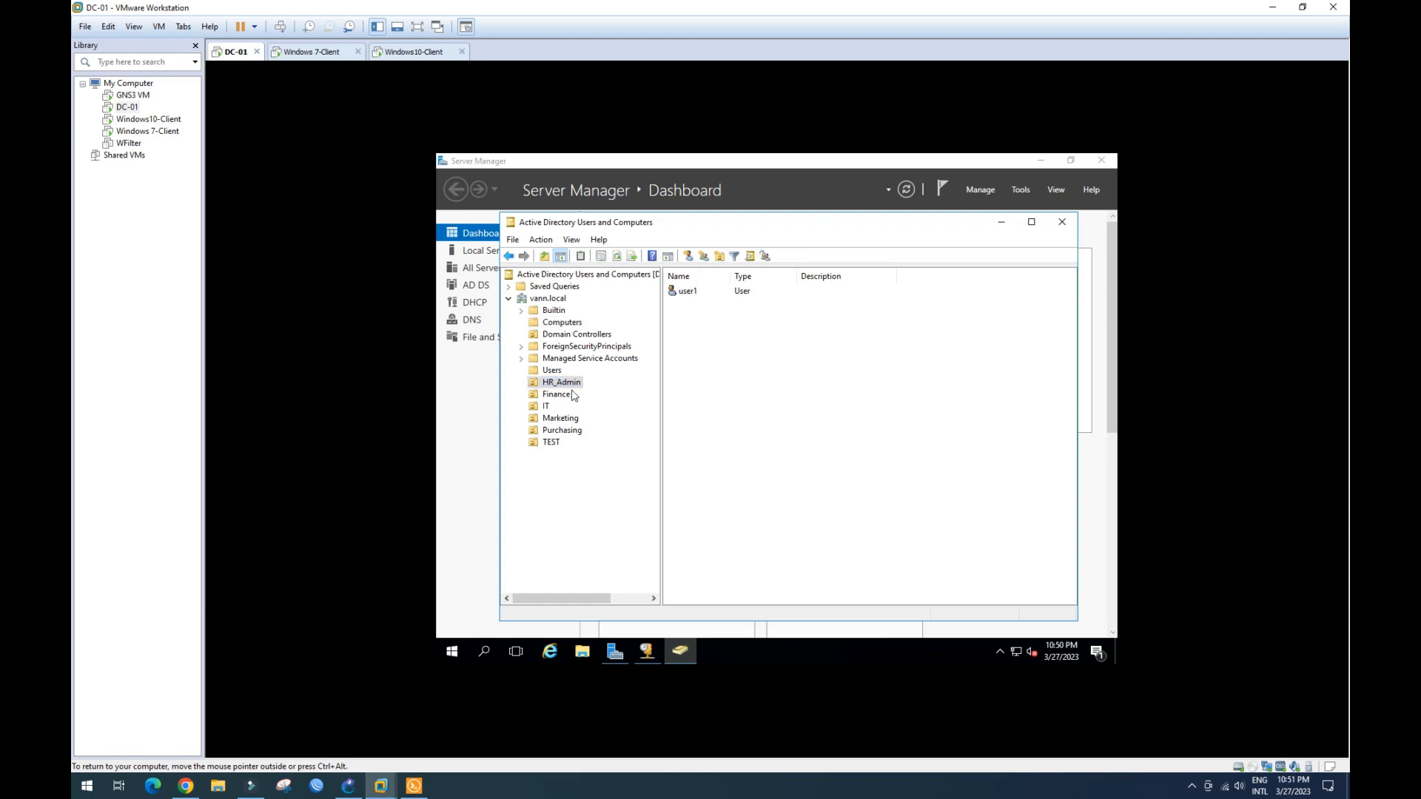
click(563, 396)
click(553, 403)
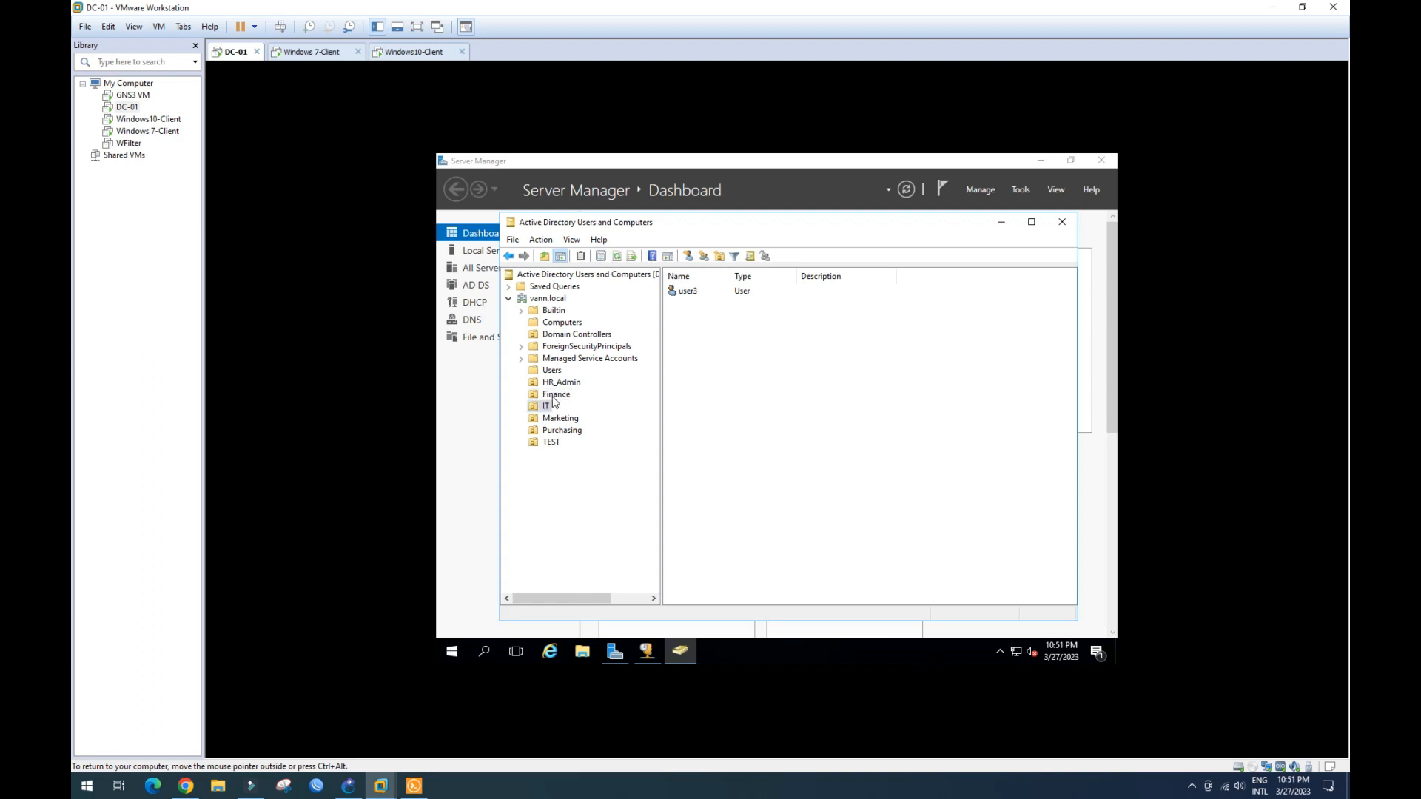
click(555, 395)
click(561, 385)
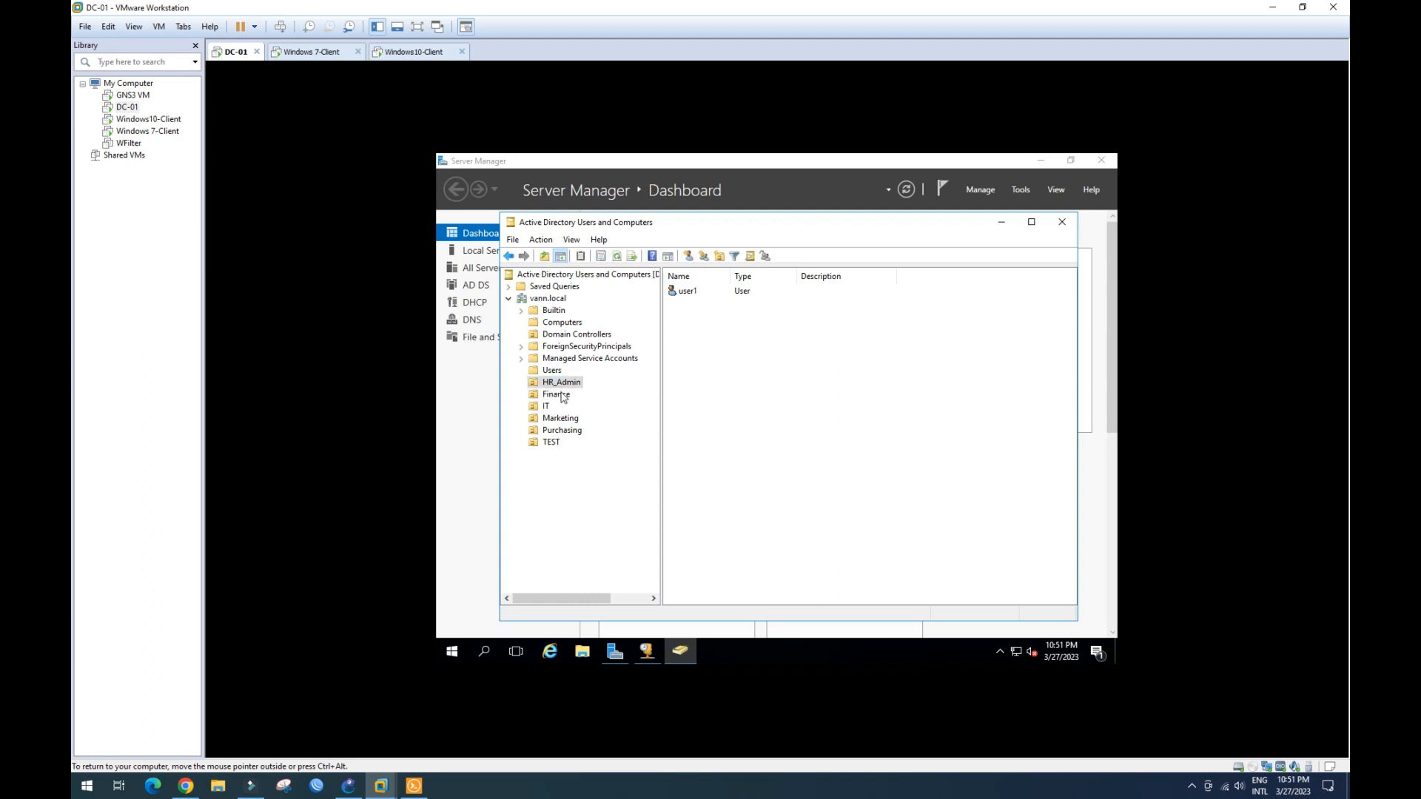
click(563, 397)
click(547, 408)
click(563, 397)
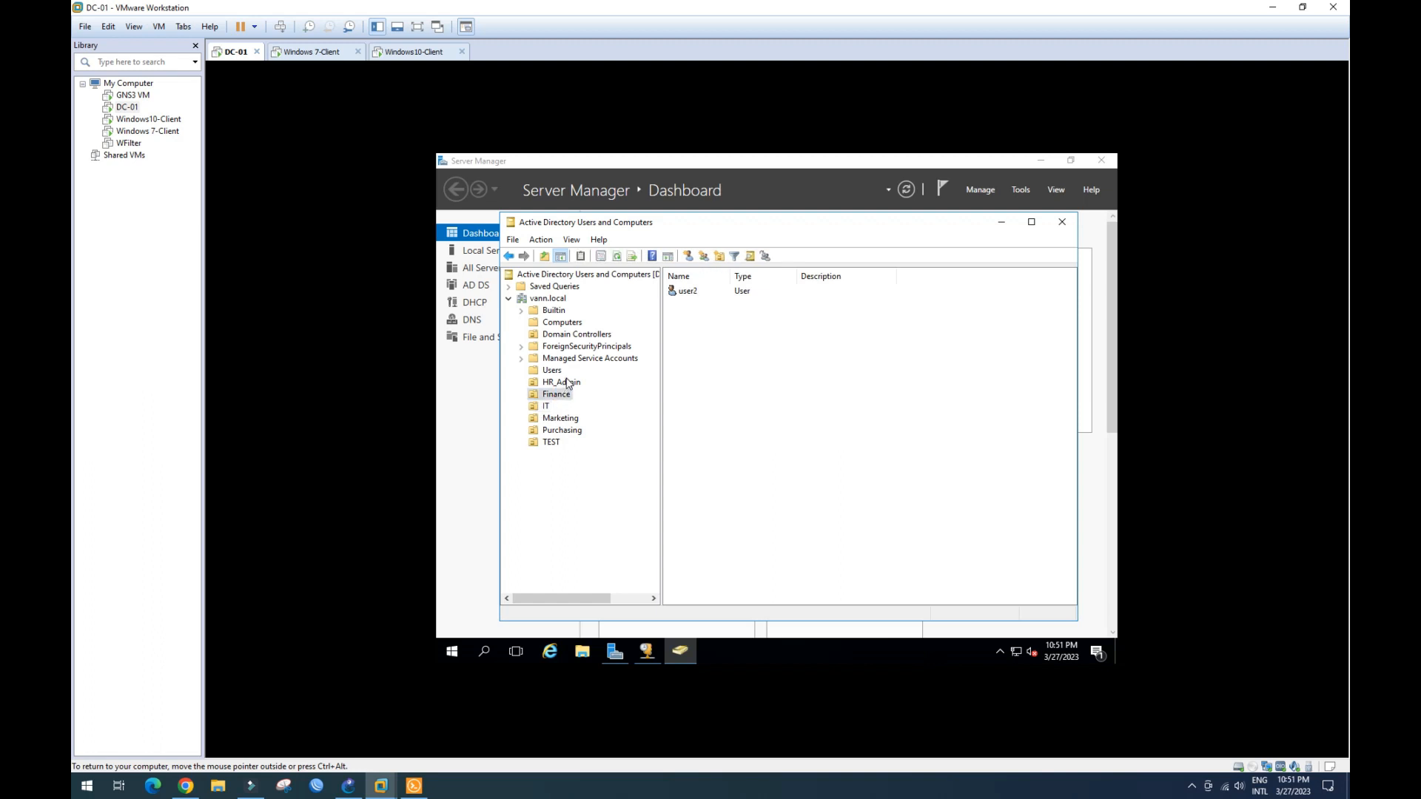
click(567, 382)
click(565, 397)
click(550, 383)
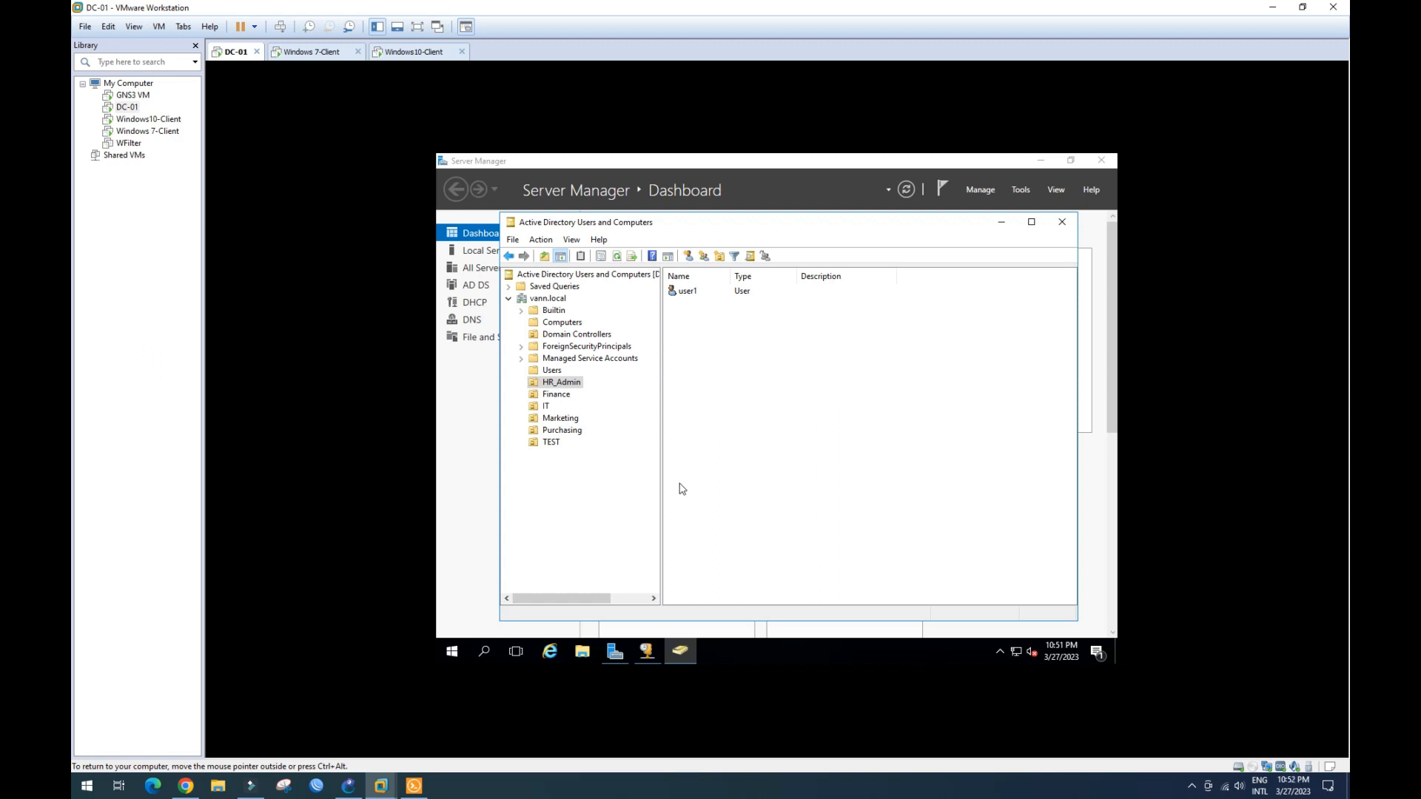
- View File and Storage Services in Server Manager, then return to the Dashboard
click(615, 654)
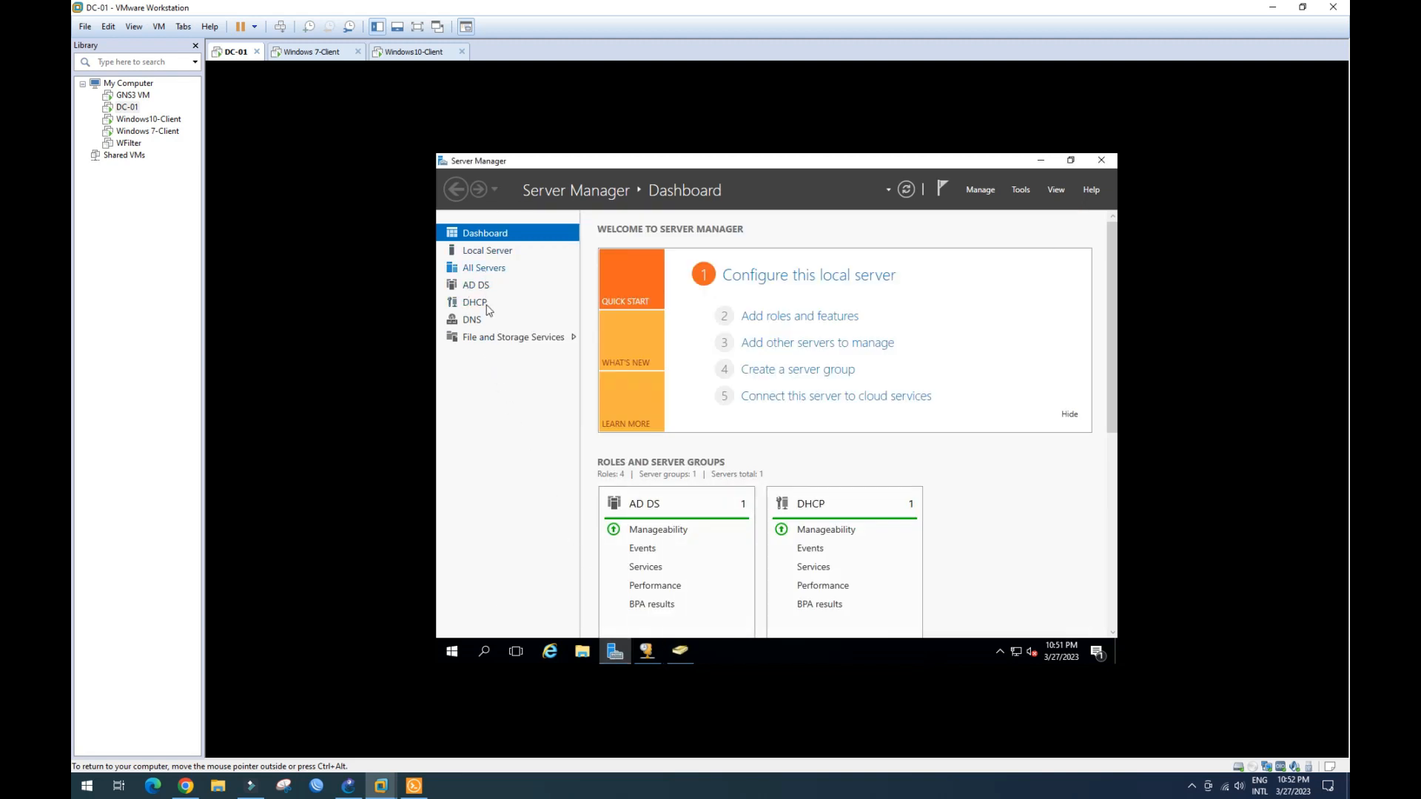
click(525, 339)
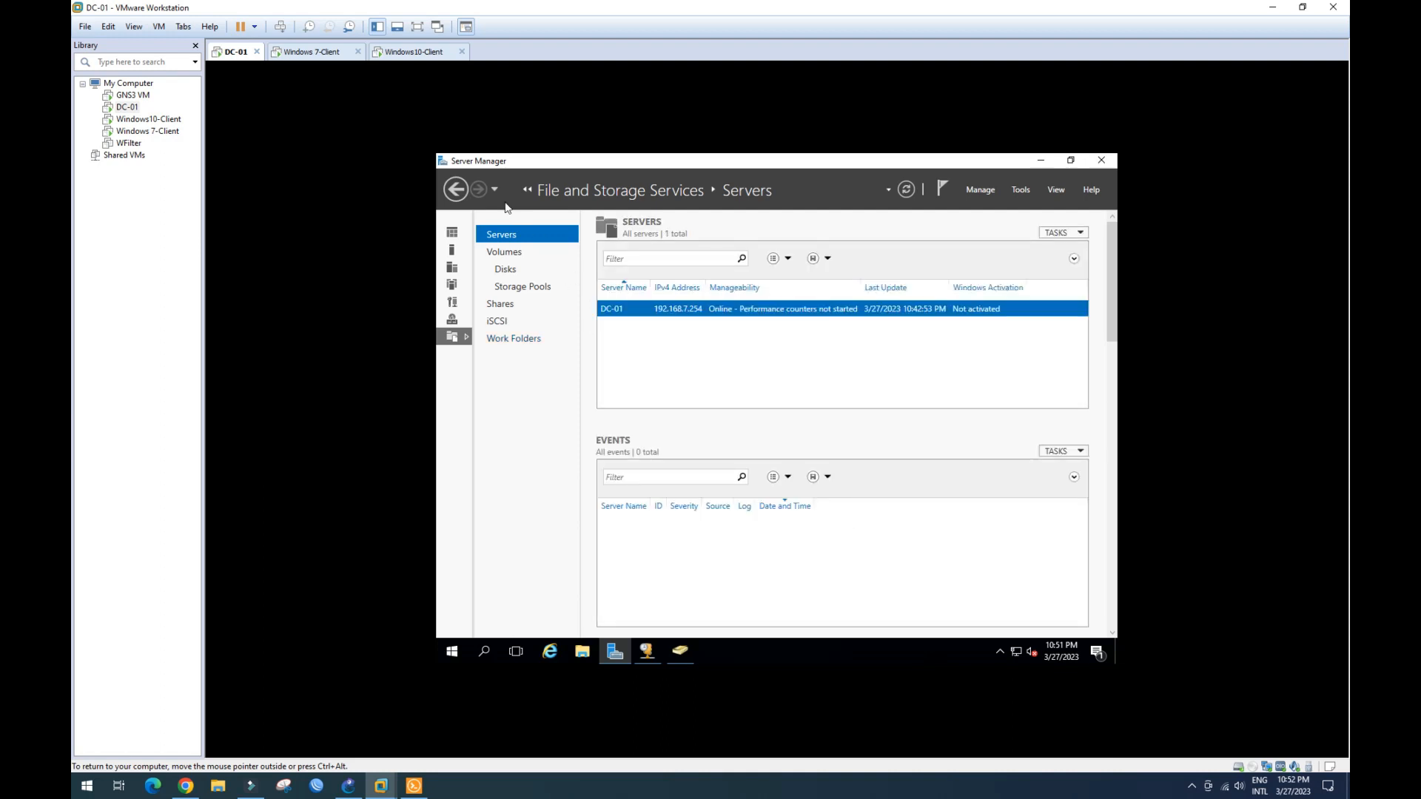
click(455, 191)
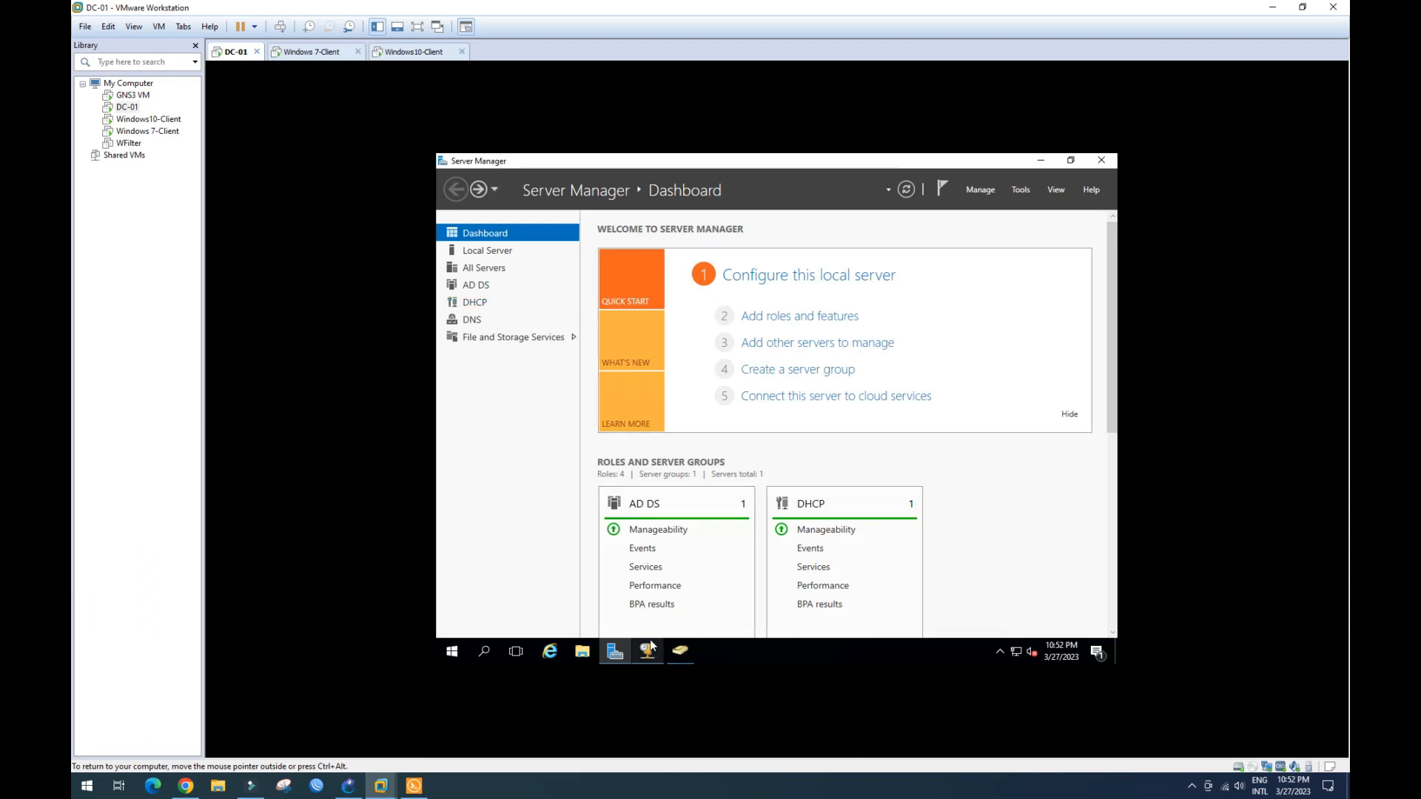
- Select user1 in Active Directory Users and Computers, then switch to Windows10-Client
click(678, 653)
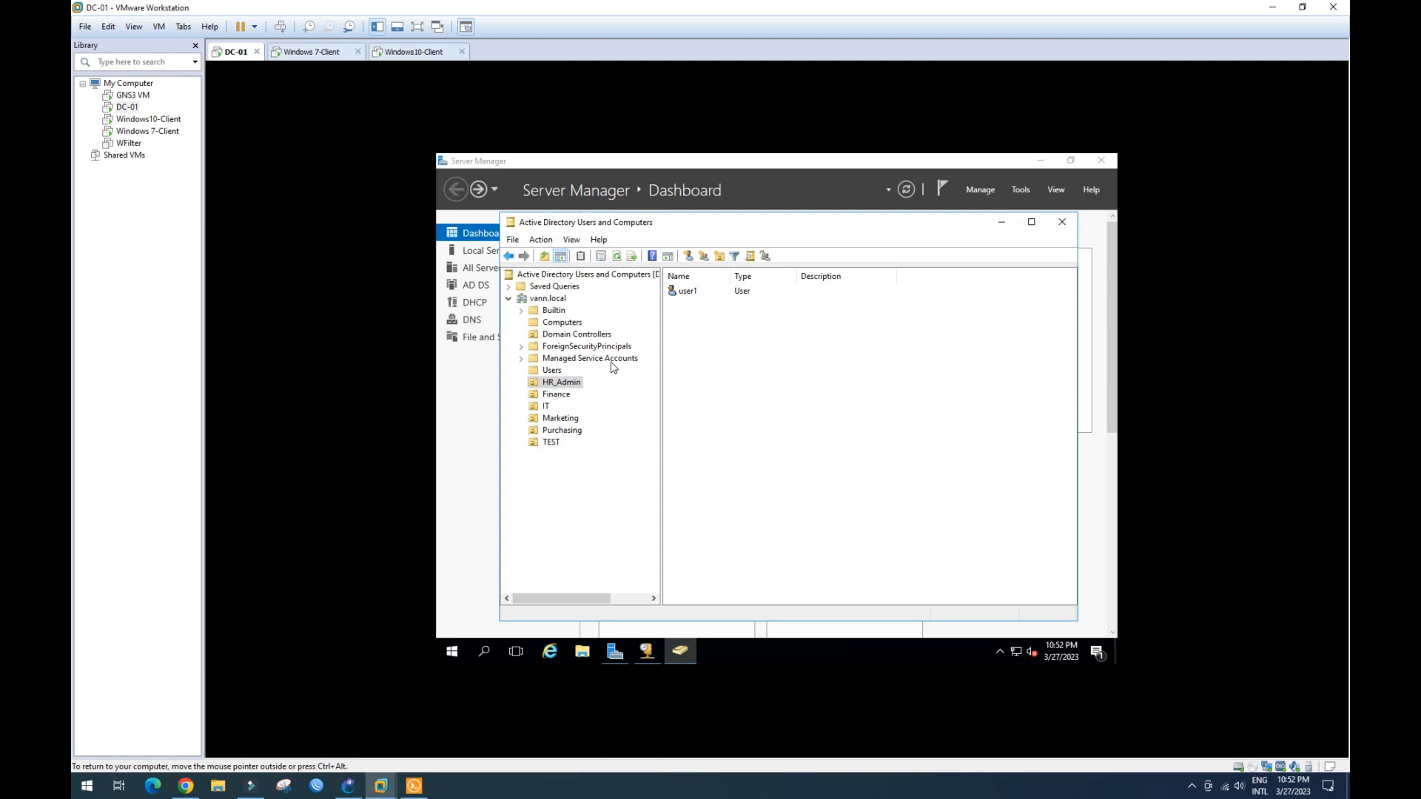
click(691, 293)
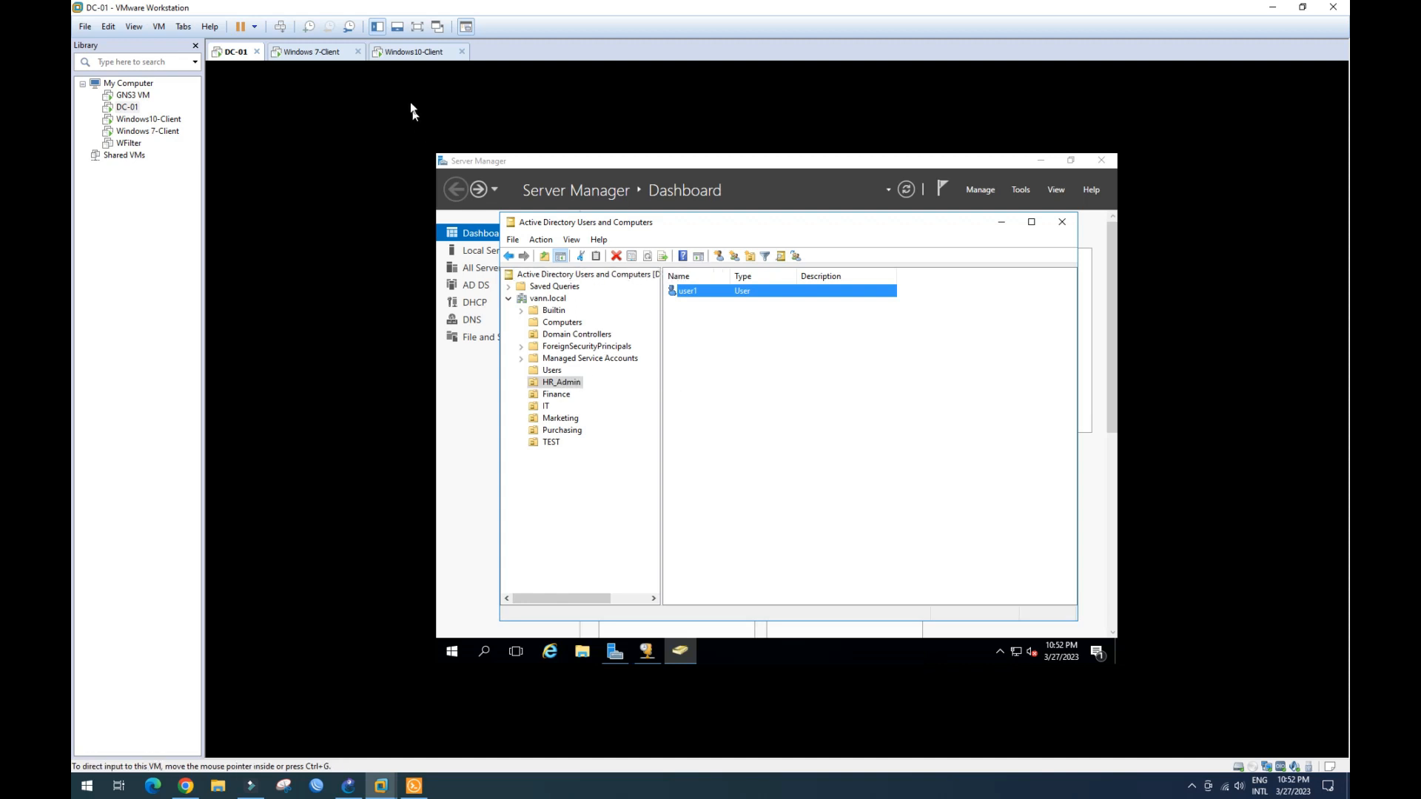
click(412, 52)
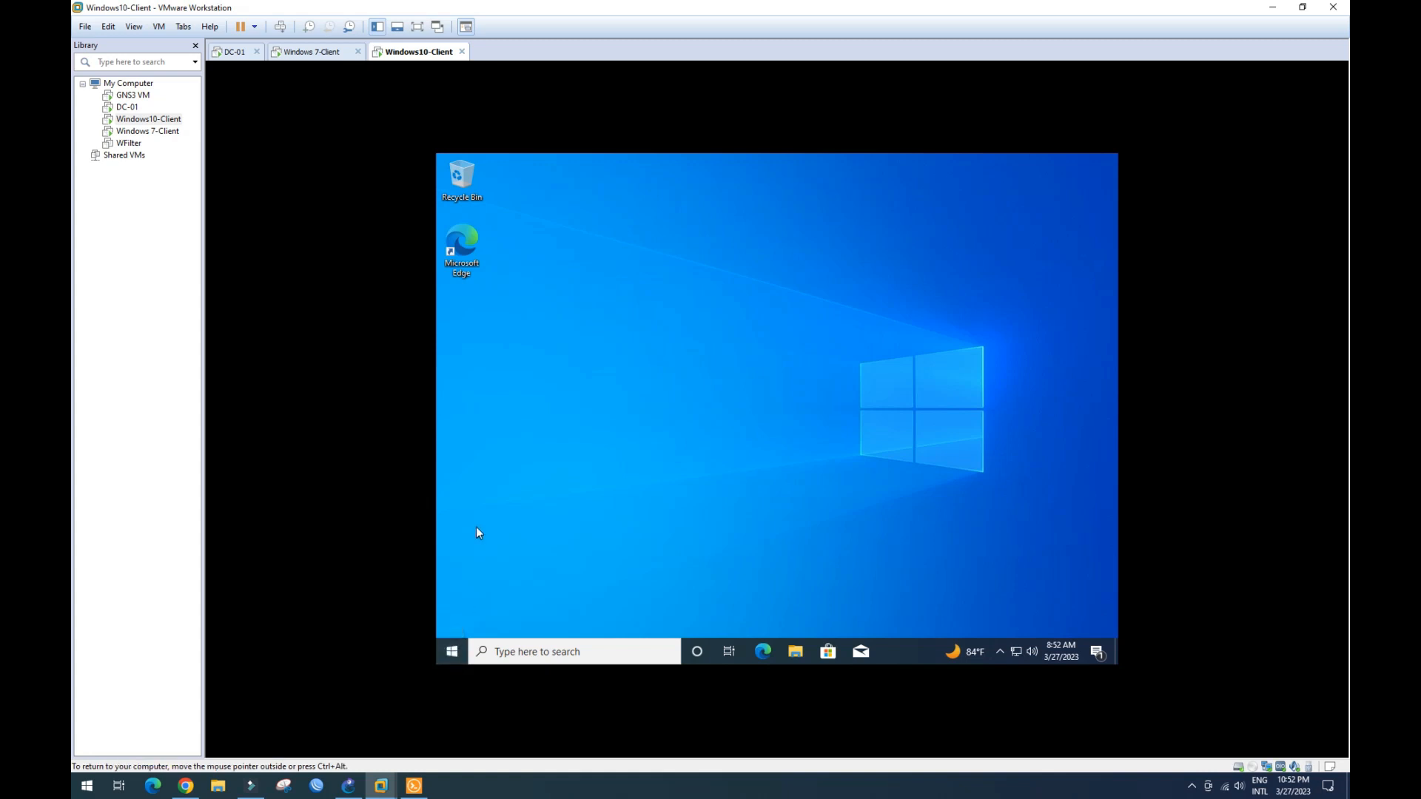
- View This PC in File Explorer, listing Local Disk (C:) and DVD Drive (E:)
click(453, 652)
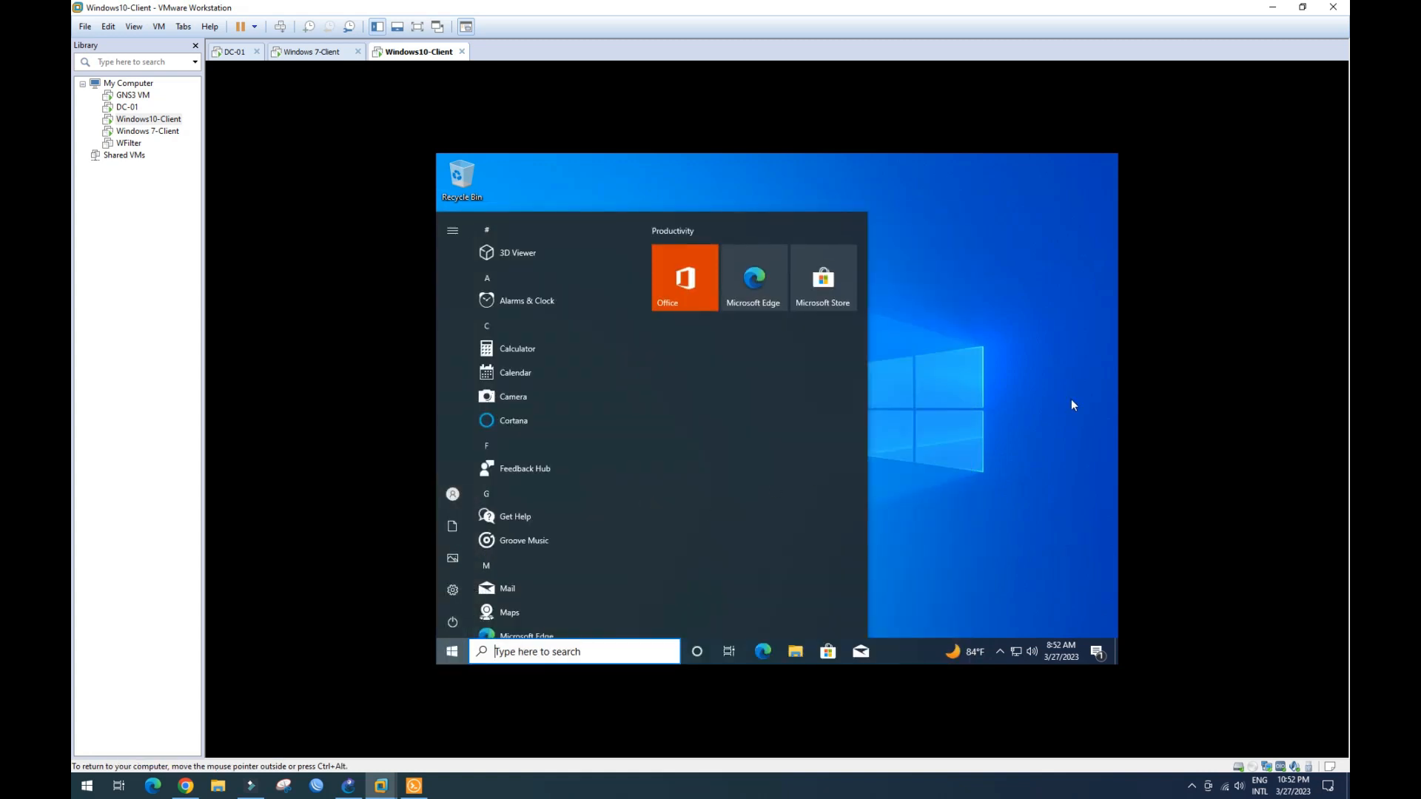
click(977, 419)
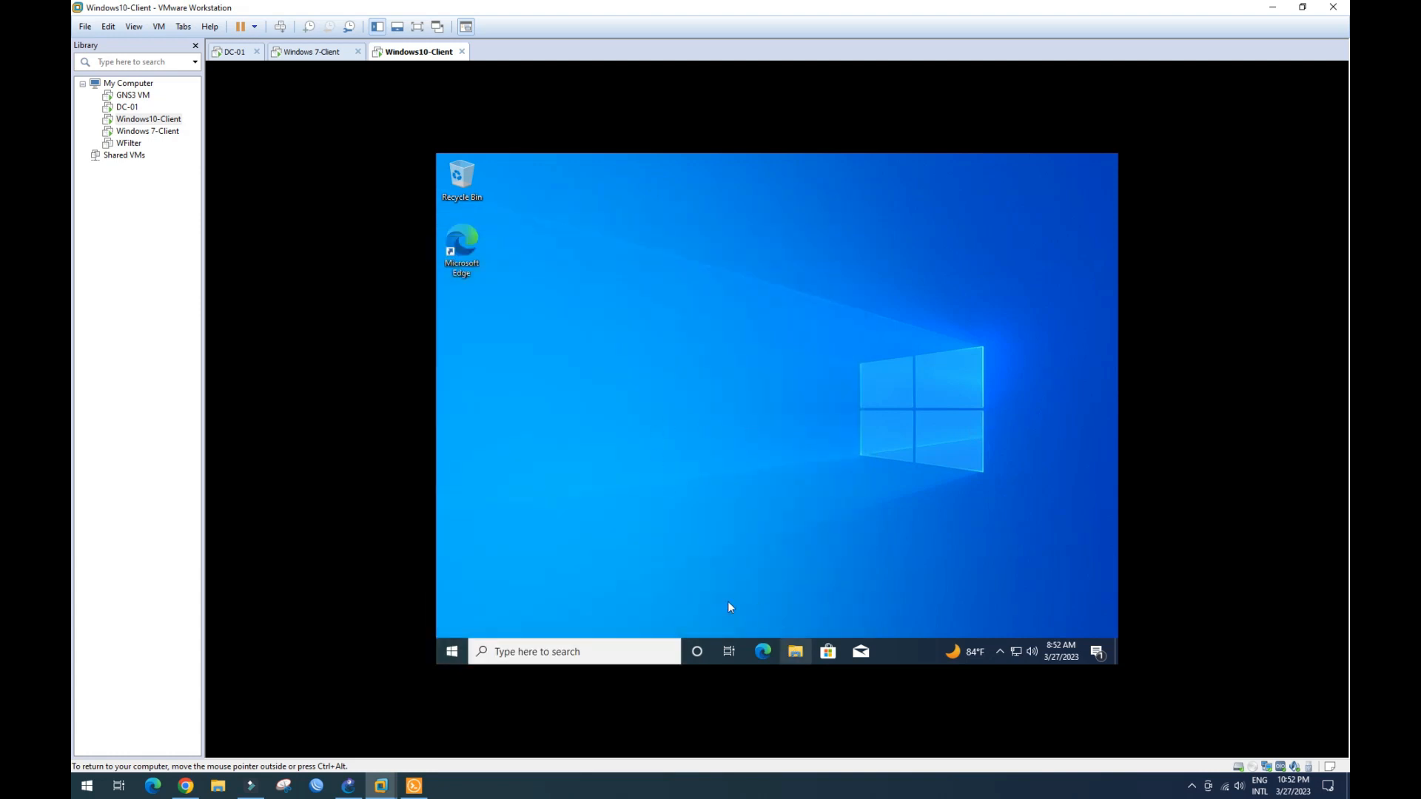
click(795, 651)
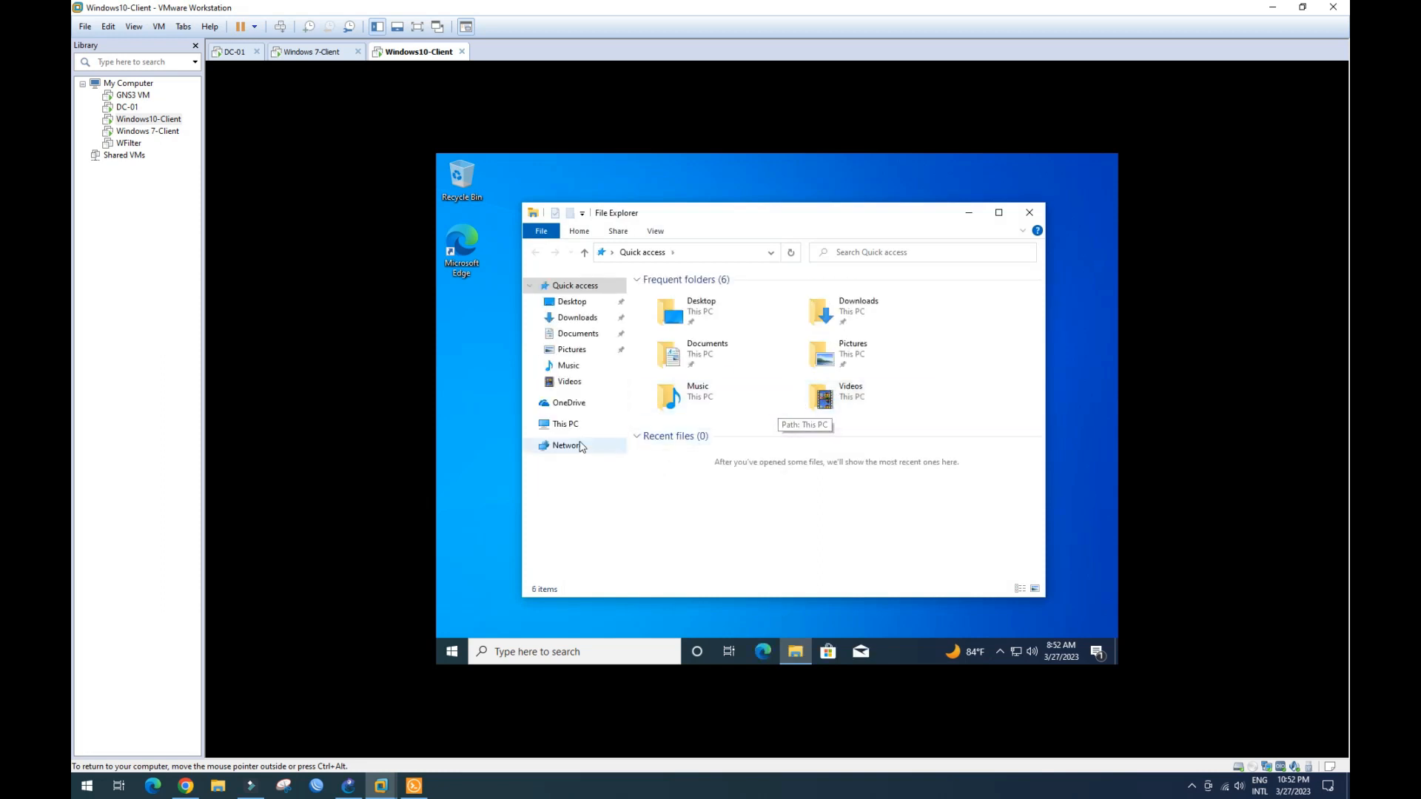
click(558, 423)
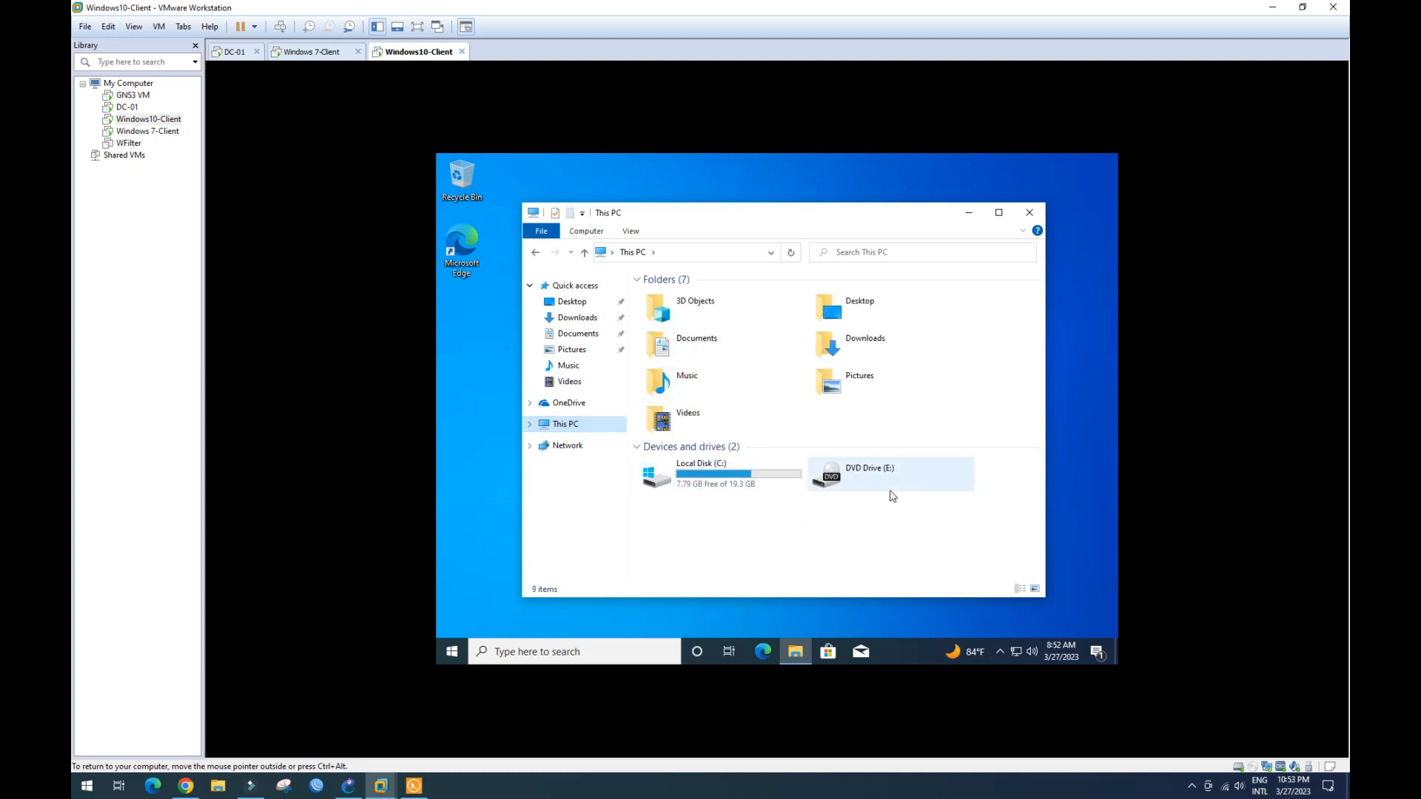
- Switch to Windows 7-Client and close Network and Sharing Center
click(326, 58)
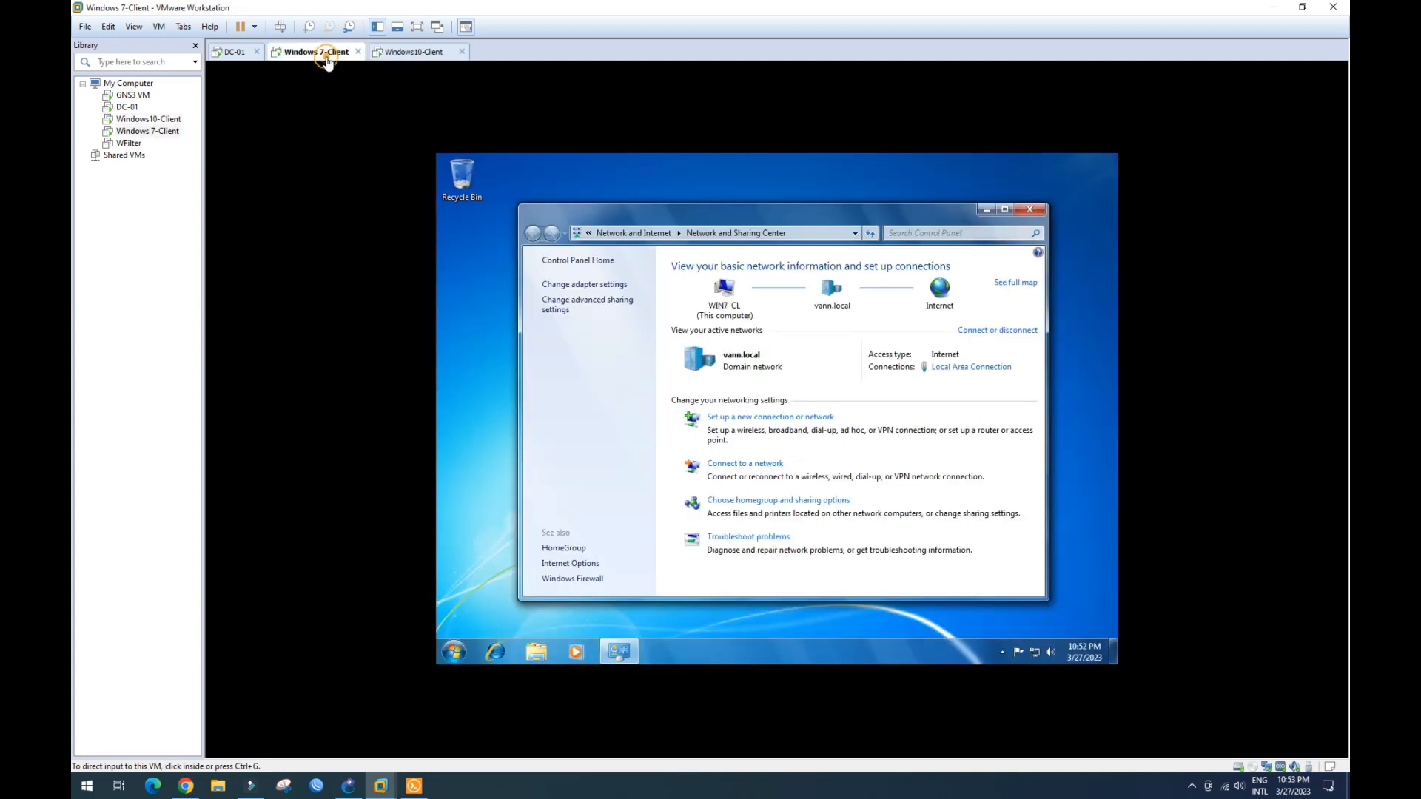
click(795, 411)
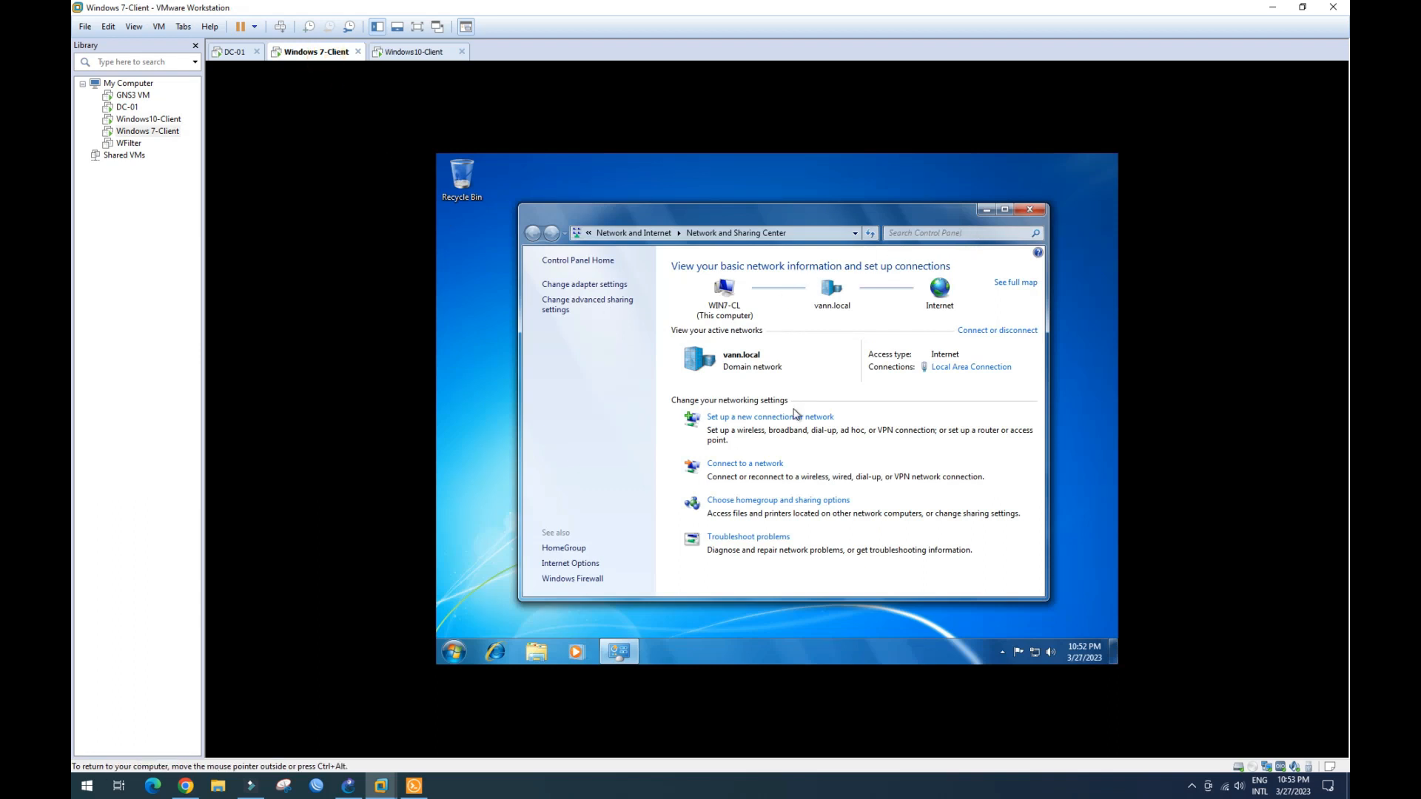
click(1030, 210)
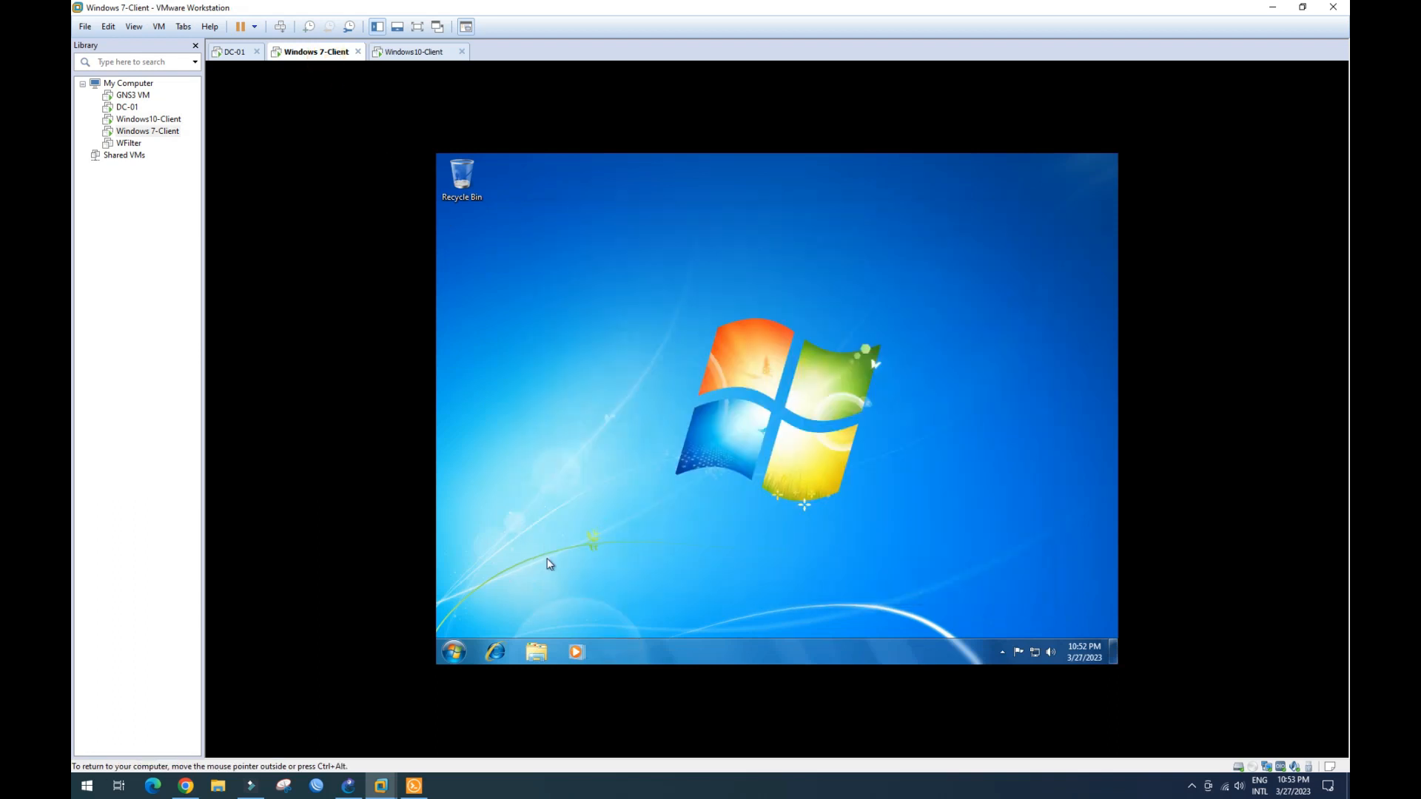
- Show the Computer view in Windows Explorer to confirm the vann.local domain, then return to DC-01
click(450, 661)
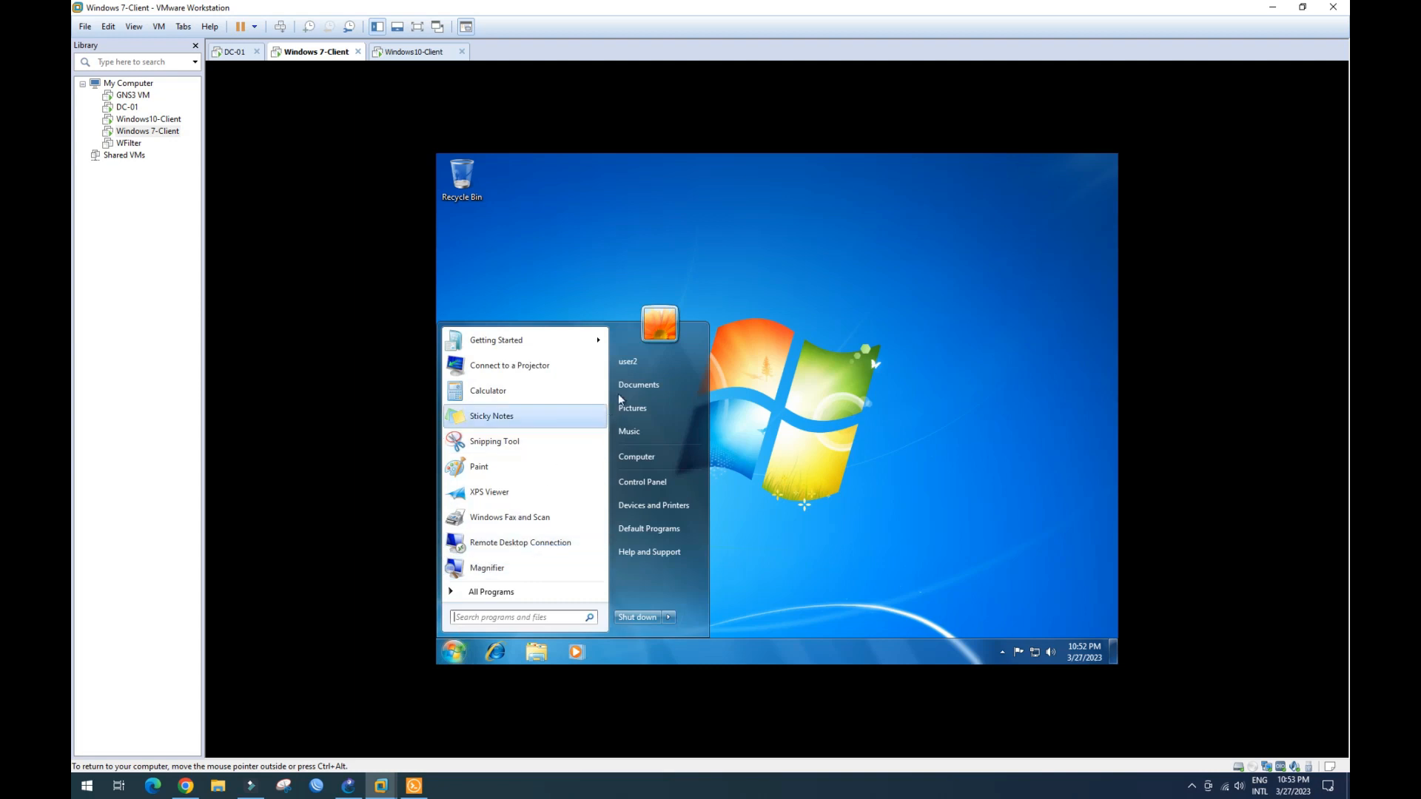
click(786, 397)
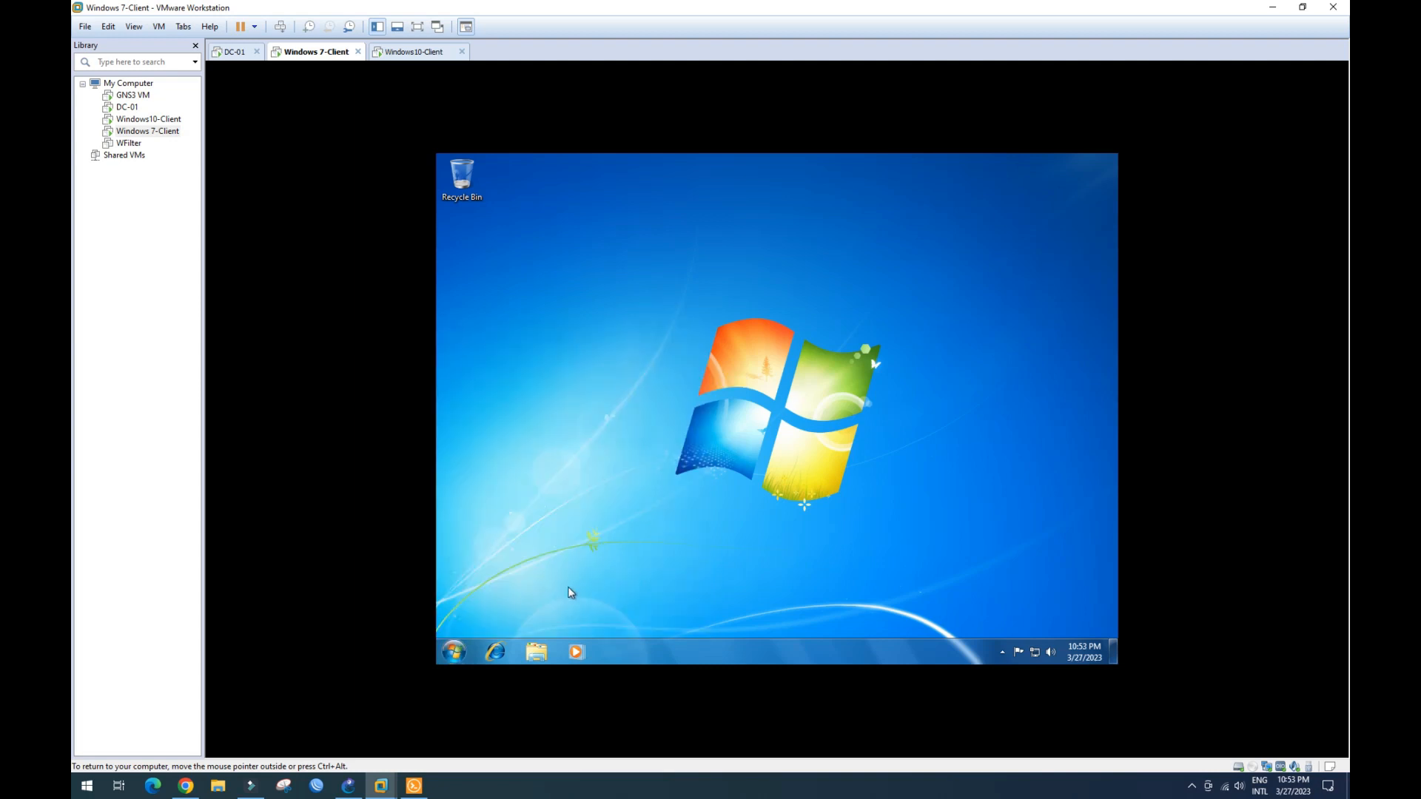
click(535, 653)
click(574, 437)
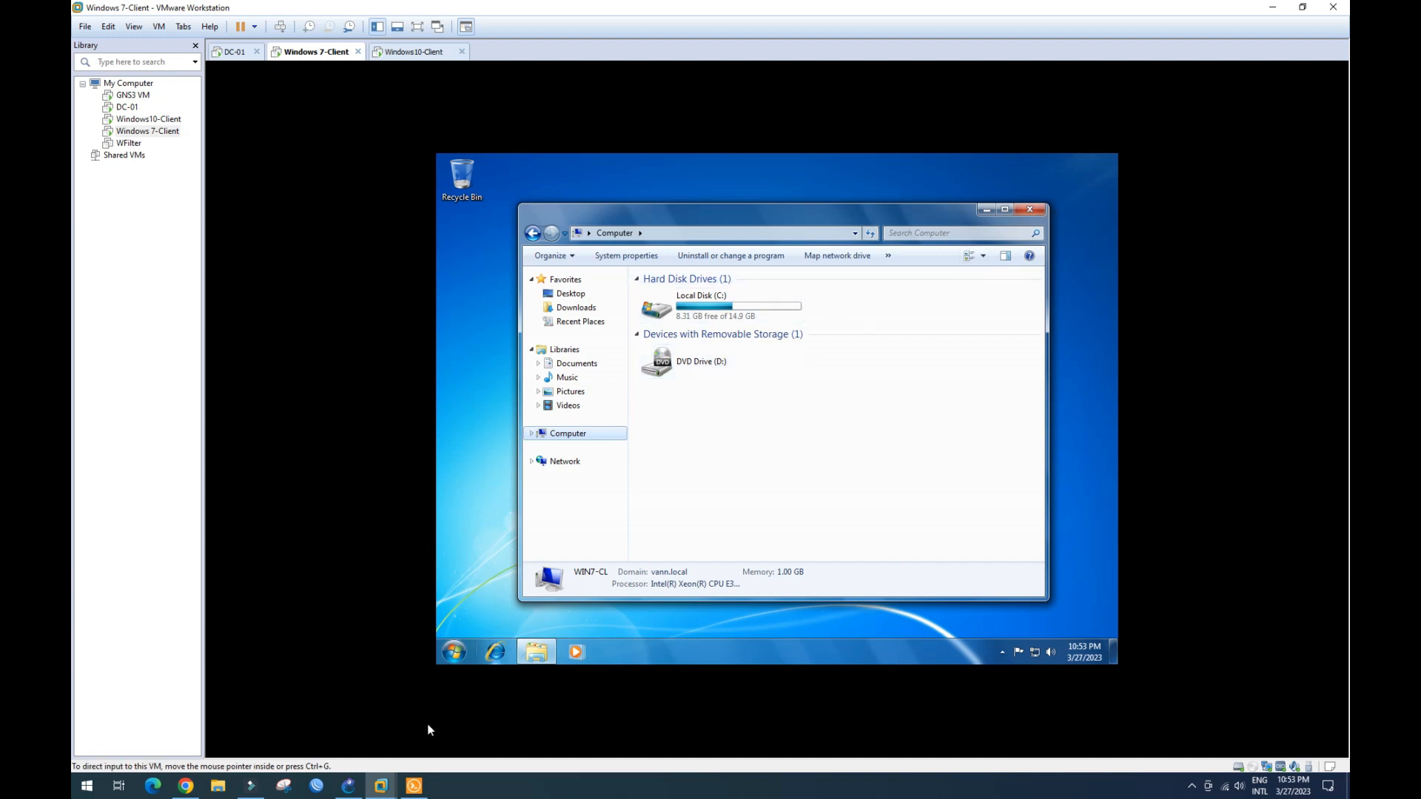
click(235, 53)
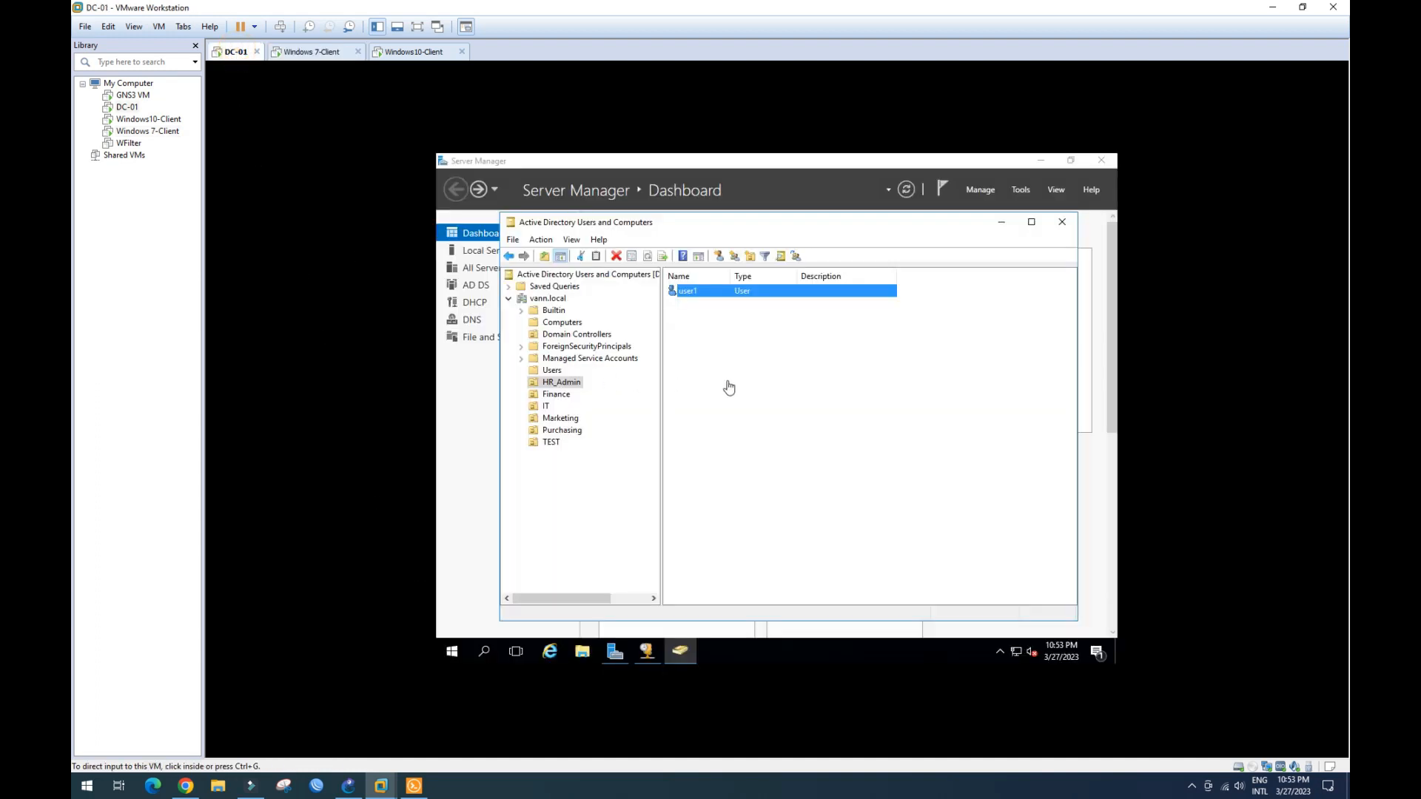